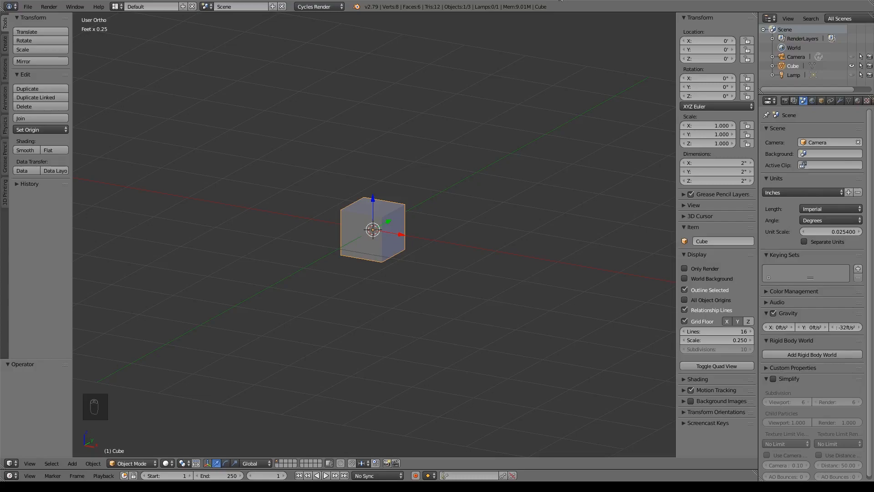
Delete the default cube from the scene
{"action": "scroll", "coordinate": [453, 257], "scroll_direction": "up", "scroll_amount": 5}
{"action": "key", "text": "x"}
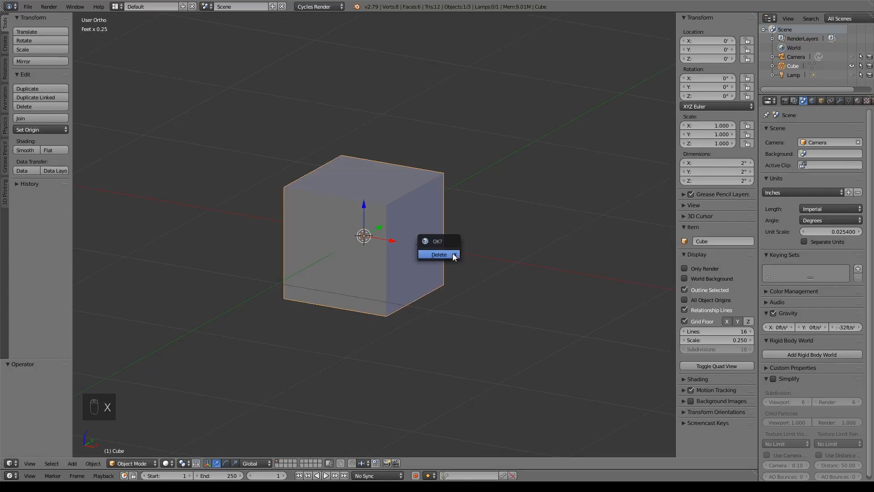
{"action": "left_click", "coordinate": [453, 254]}
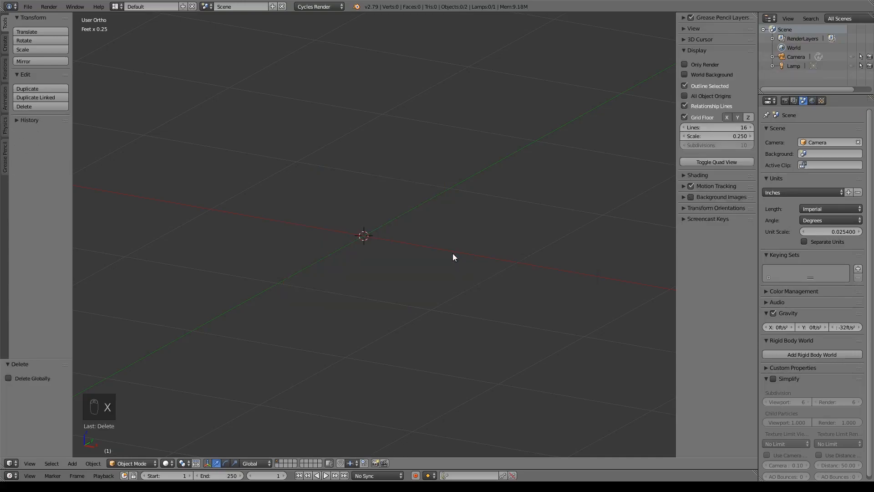
Add a UV sphere with 32 segments, 16 rings and a size of 3 inches, and show it from the front
{"action": "key", "text": "shift+a"}
{"action": "mouse_move", "coordinate": [452, 255]}
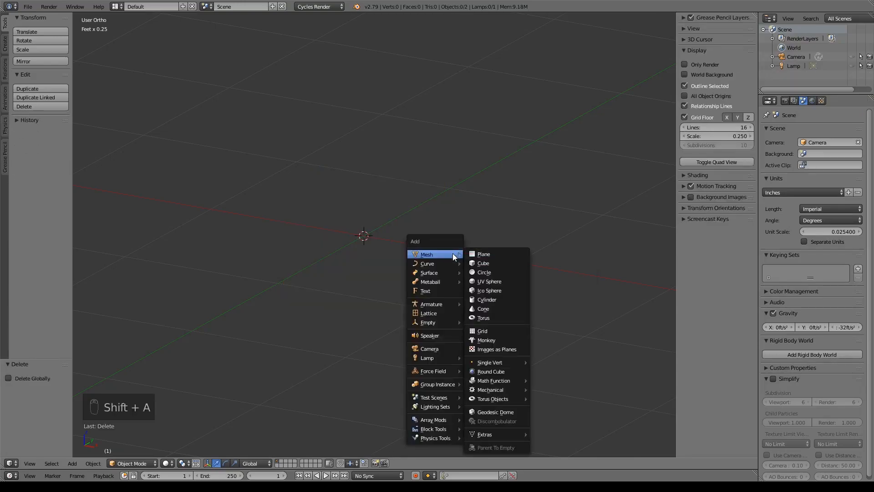
{"action": "left_click", "coordinate": [489, 281]}
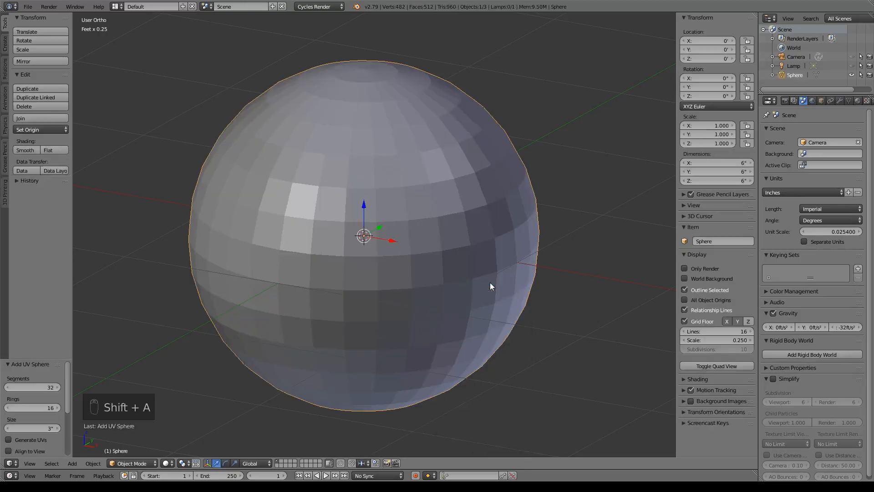
{"action": "scroll", "coordinate": [493, 260], "scroll_direction": "down", "scroll_amount": 3}
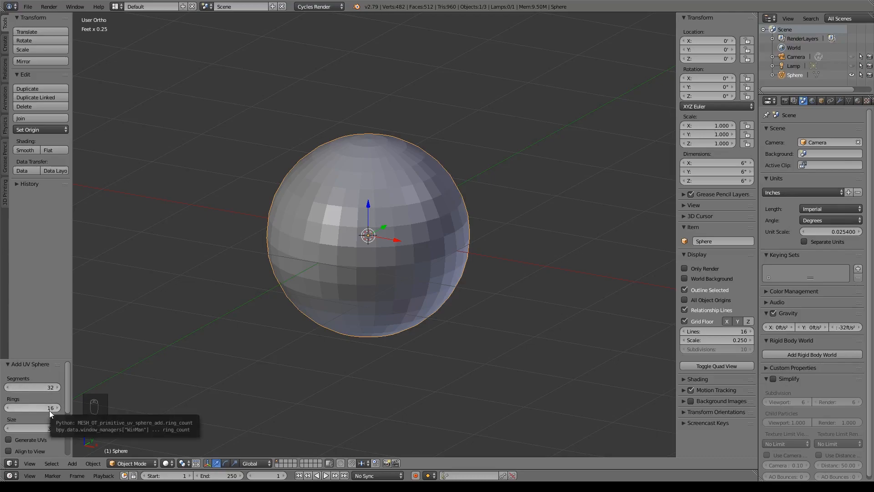
{"action": "middle_click_drag", "start_coordinate": [180, 331], "coordinate": [394, 217]}
{"action": "key", "text": "KP_1"}
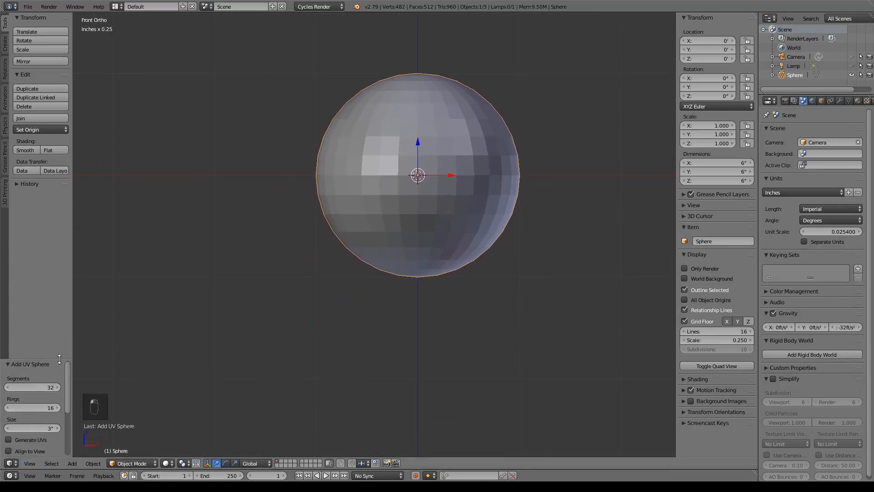
Try the Align to View option on the new sphere, keeping it disabled
{"action": "left_click_drag", "start_coordinate": [49, 359], "coordinate": [51, 256]}
{"action": "left_click", "coordinate": [8, 347]}
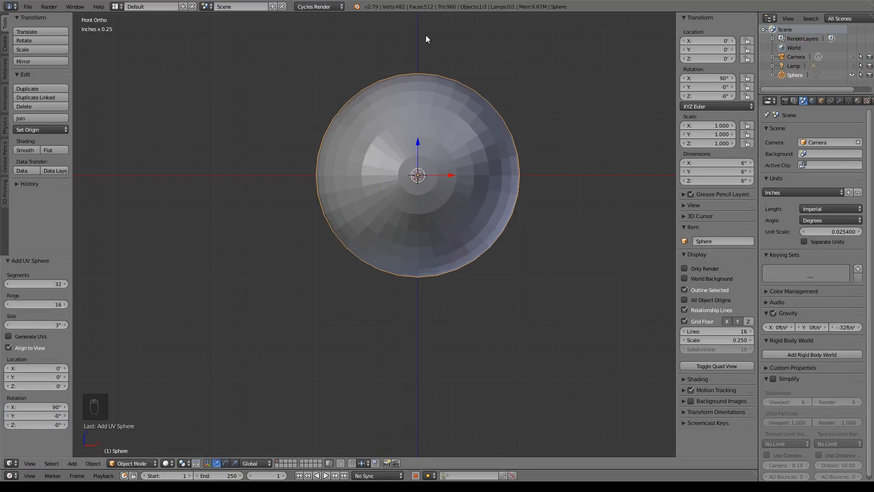
{"action": "left_click", "coordinate": [9, 347]}
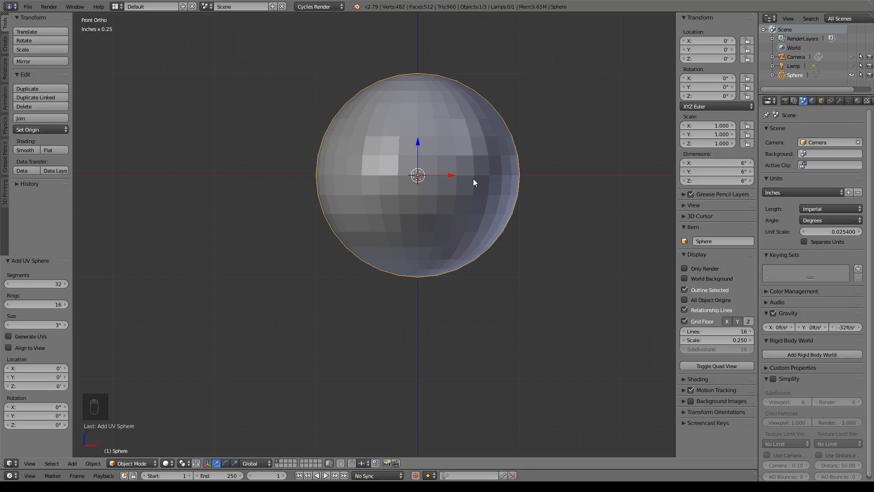
Enter Edit Mode on the sphere with vertex selection active, viewed from the front
{"action": "left_click", "coordinate": [839, 101]}
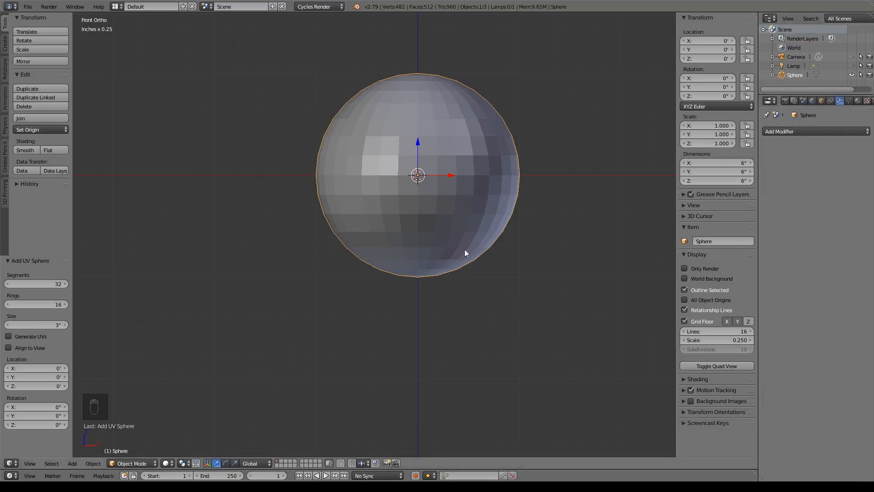
{"action": "key", "text": "Tab"}
{"action": "scroll", "coordinate": [475, 232], "scroll_direction": "up", "scroll_amount": 7}
{"action": "middle_click_drag", "start_coordinate": [515, 130], "coordinate": [419, 321], "text": "shift"}
{"action": "scroll", "coordinate": [419, 322], "scroll_direction": "down", "scroll_amount": 5}
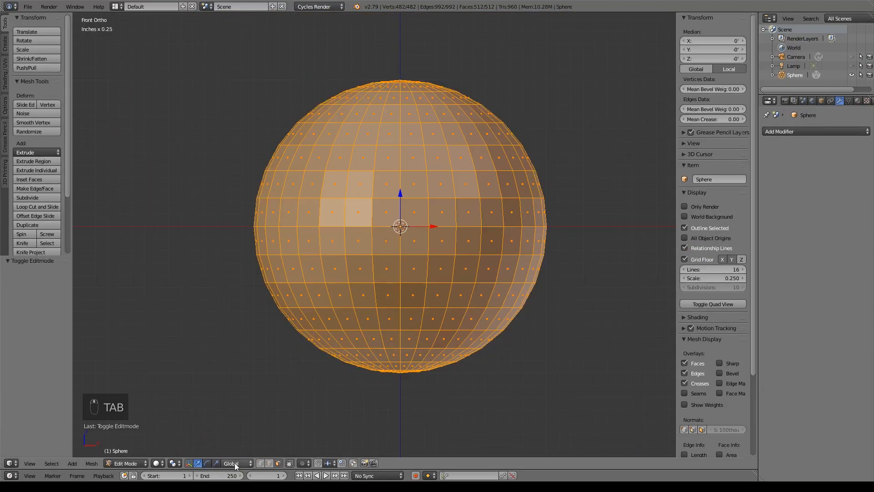
{"action": "left_click", "coordinate": [261, 462]}
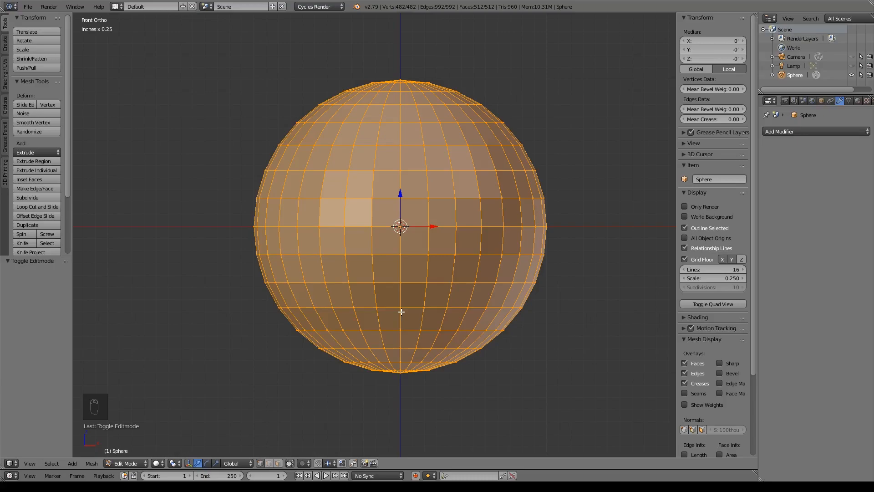
{"action": "middle_click_drag", "start_coordinate": [620, 179], "coordinate": [482, 236]}
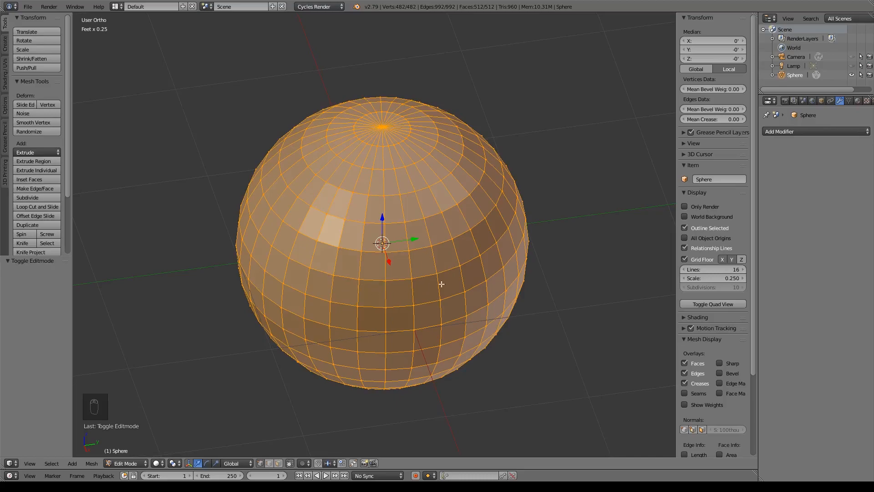
{"action": "middle_click_drag", "start_coordinate": [357, 270], "coordinate": [393, 241]}
{"action": "key", "text": "KP_1"}
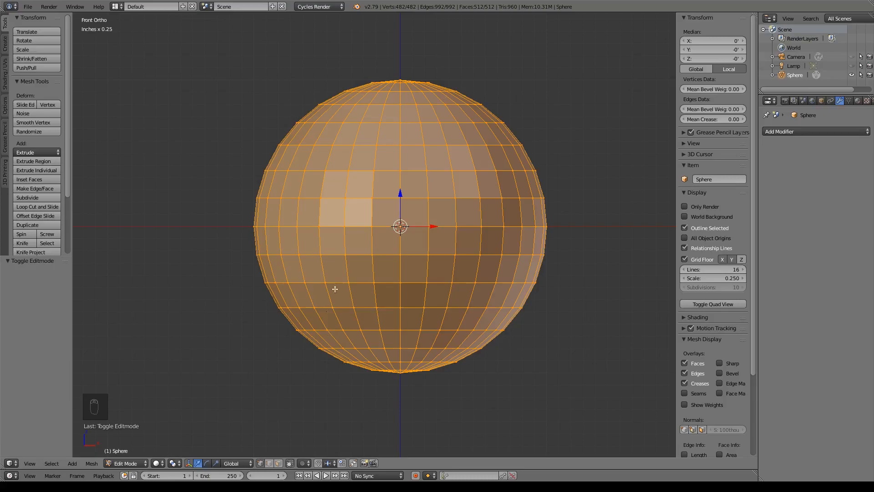
{"action": "right_click", "coordinate": [348, 170]}
{"action": "right_click", "coordinate": [373, 171], "text": "shift"}
{"action": "right_click", "coordinate": [400, 171], "text": "shift"}
{"action": "right_click", "coordinate": [426, 171], "text": "shift"}
{"action": "right_click", "coordinate": [452, 170], "text": "shift"}
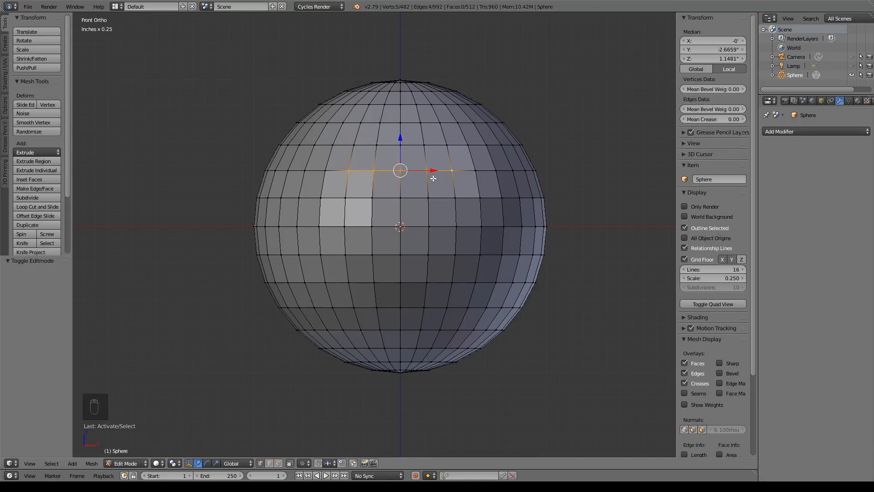
{"action": "key", "text": "a"}
Show the mesh as wireframe and delete all vertices of the sphere on the negative X side of the centre line
{"action": "key", "text": "z"}
{"action": "key", "text": "b"}
{"action": "left_click_drag", "start_coordinate": [398, 402], "coordinate": [236, 24]}
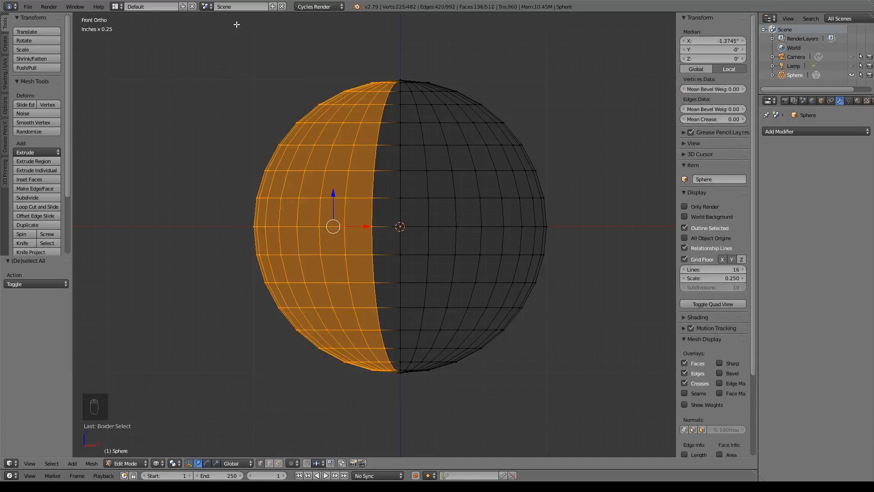
{"action": "key", "text": "x"}
{"action": "left_click", "coordinate": [236, 24]}
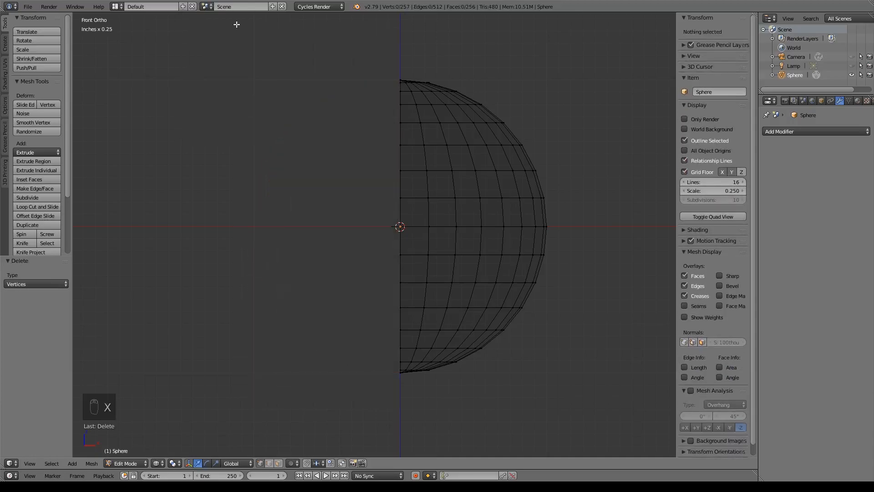
Add a Mirror modifier to the half sphere on the X axis with Merge and Clipping enabled
{"action": "key", "text": "KP_7"}
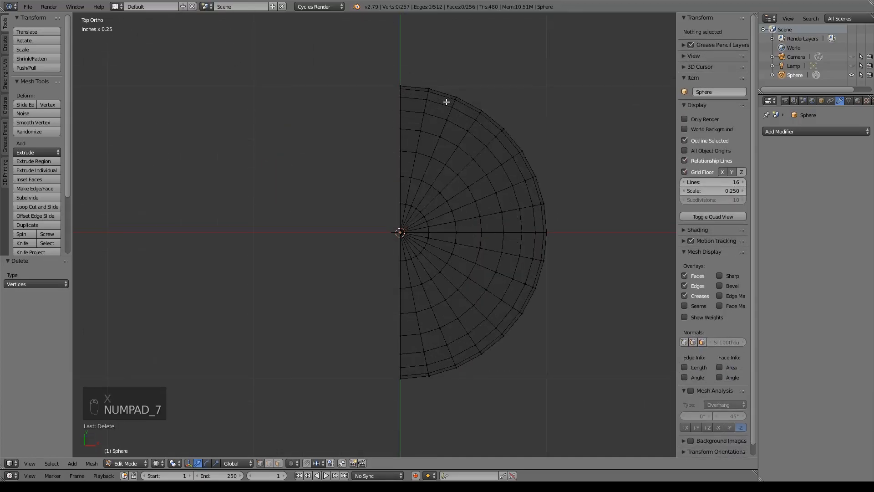
{"action": "scroll", "coordinate": [383, 239], "scroll_direction": "up", "scroll_amount": 10}
{"action": "middle_click_drag", "start_coordinate": [564, 244], "coordinate": [393, 235], "text": "shift"}
{"action": "scroll", "coordinate": [393, 235], "scroll_direction": "up", "scroll_amount": 6}
{"action": "scroll", "coordinate": [292, 70], "scroll_direction": "down", "scroll_amount": 9}
{"action": "key", "text": "KP_1"}
{"action": "scroll", "coordinate": [282, 261], "scroll_direction": "down", "scroll_amount": 8}
{"action": "scroll", "coordinate": [308, 260], "scroll_direction": "up", "scroll_amount": 2}
{"action": "left_click", "coordinate": [805, 131]}
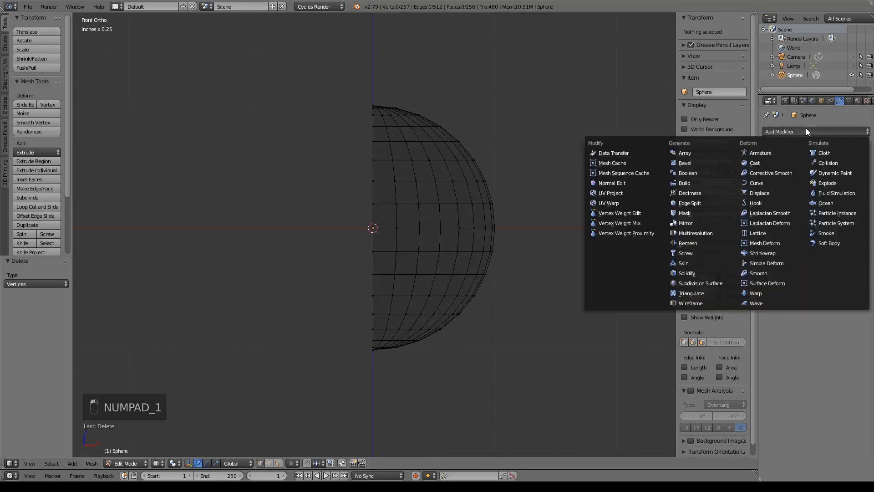
{"action": "left_click", "coordinate": [690, 222]}
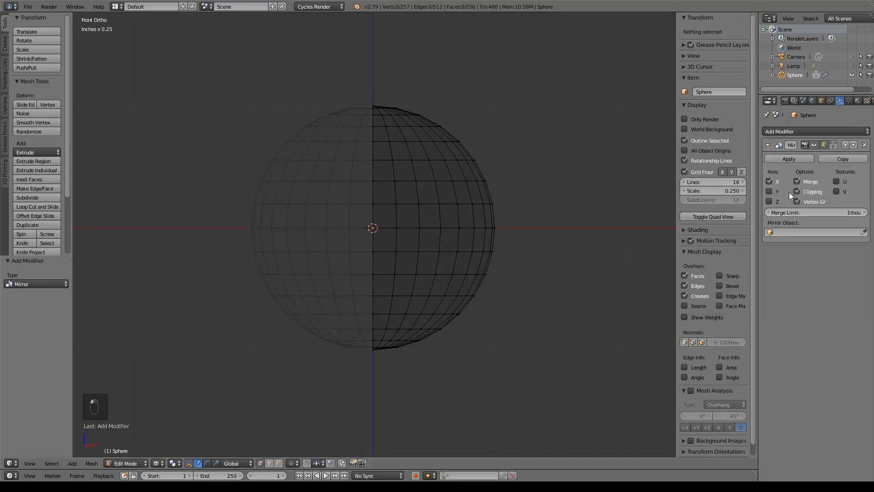
Try moving the whole half mesh to test the mirror's clipping, then cancel and clear the selection
{"action": "key", "text": "a"}
{"action": "key", "text": "g"}
{"action": "right_click", "coordinate": [452, 146]}
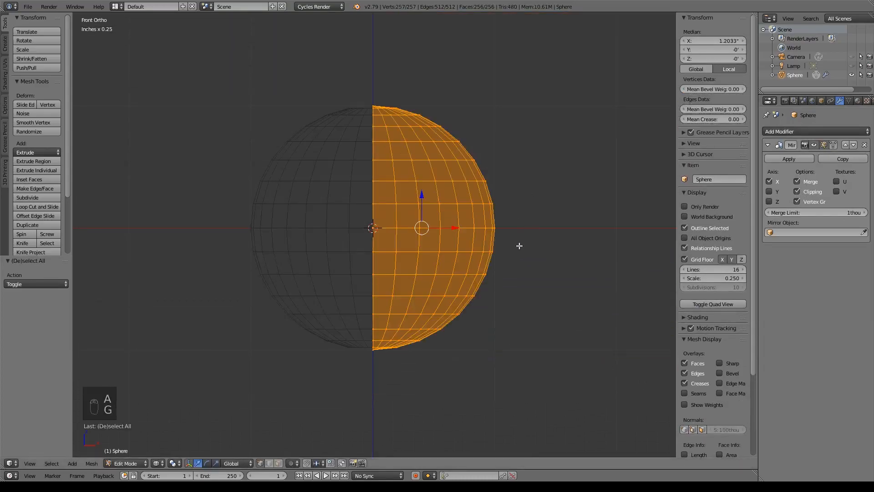
{"action": "key", "text": "a"}
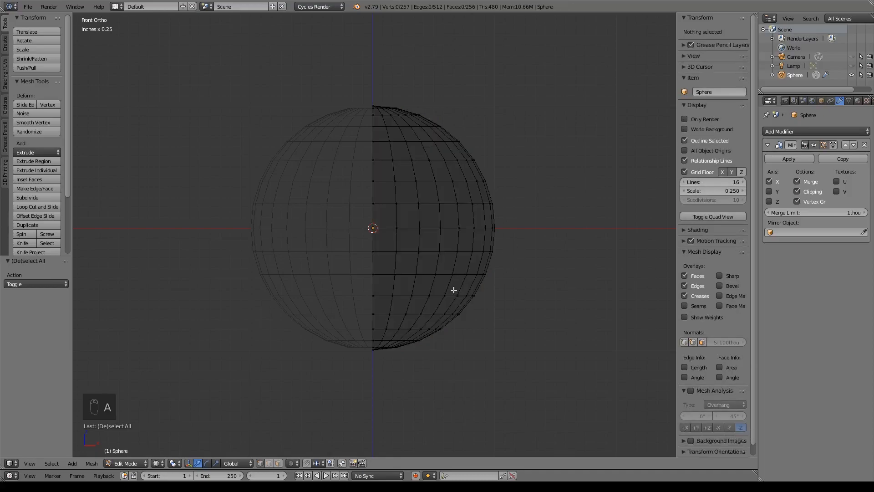
Return to solid shading and select four front vertices from the centre line outward on the second edge row above the equator
{"action": "key", "text": "z"}
{"action": "scroll", "coordinate": [500, 260], "scroll_direction": "up", "scroll_amount": 3}
{"action": "middle_click_drag", "start_coordinate": [501, 259], "coordinate": [522, 287], "text": "shift"}
{"action": "right_click", "coordinate": [393, 170]}
{"action": "right_click", "coordinate": [431, 170], "text": "shift"}
{"action": "right_click", "coordinate": [468, 170], "text": "shift"}
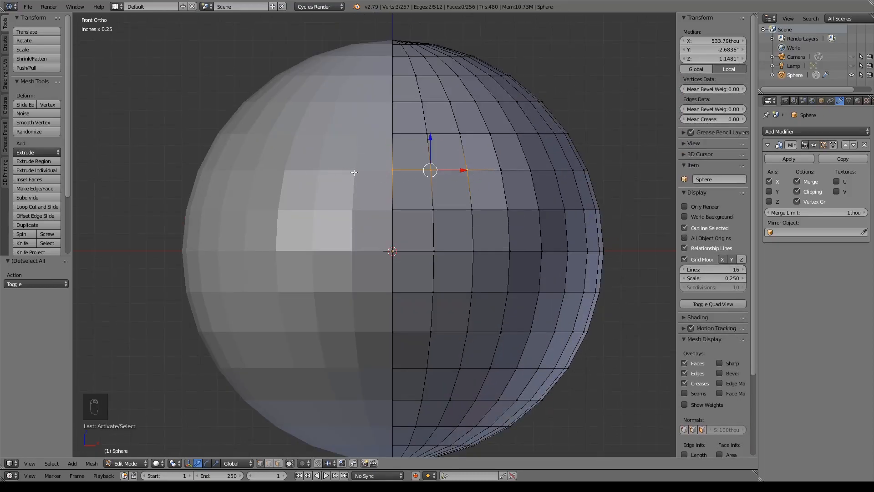
{"action": "right_click", "coordinate": [499, 175], "text": "shift"}
{"action": "scroll", "coordinate": [509, 195], "scroll_direction": "up", "scroll_amount": 1, "text": "shift"}
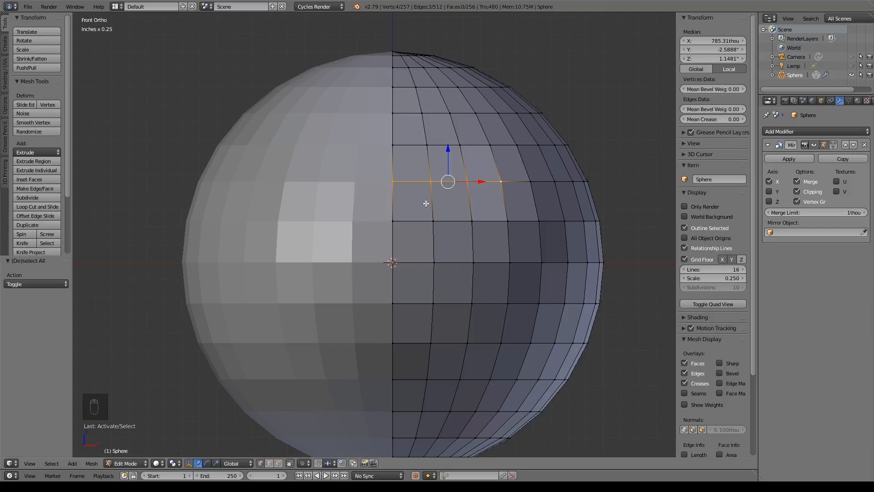
Try ripping the selected vertices apart vertically, undoing each attempt
{"action": "key", "text": "v"}
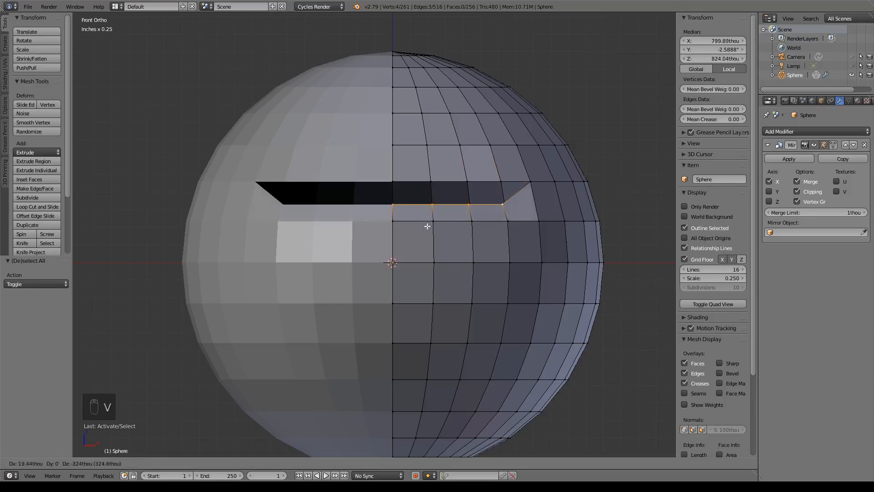
{"action": "left_click", "coordinate": [427, 226]}
{"action": "key", "text": "ctrl+z"}
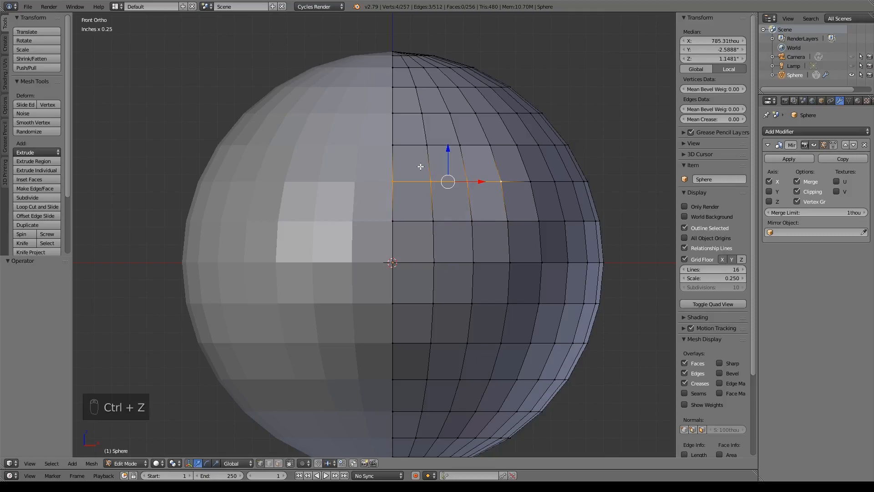
{"action": "key", "text": "v"}
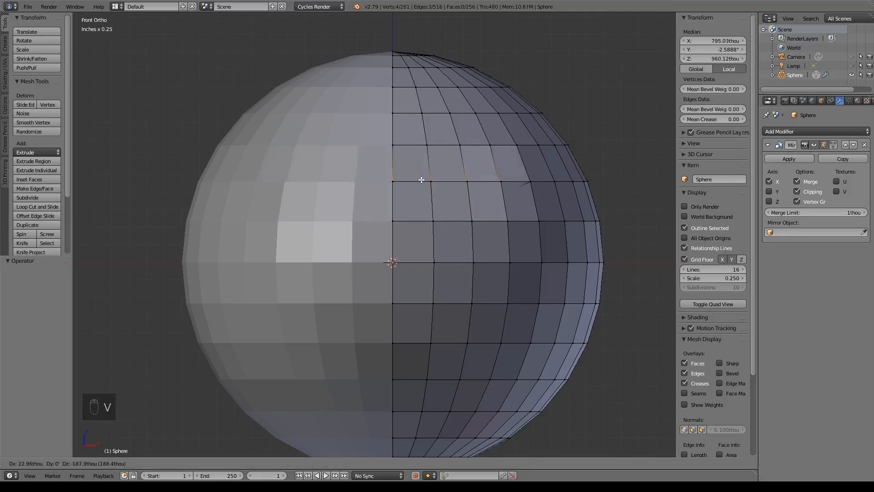
{"action": "right_click", "coordinate": [422, 154]}
{"action": "key", "text": "ctrl+z"}
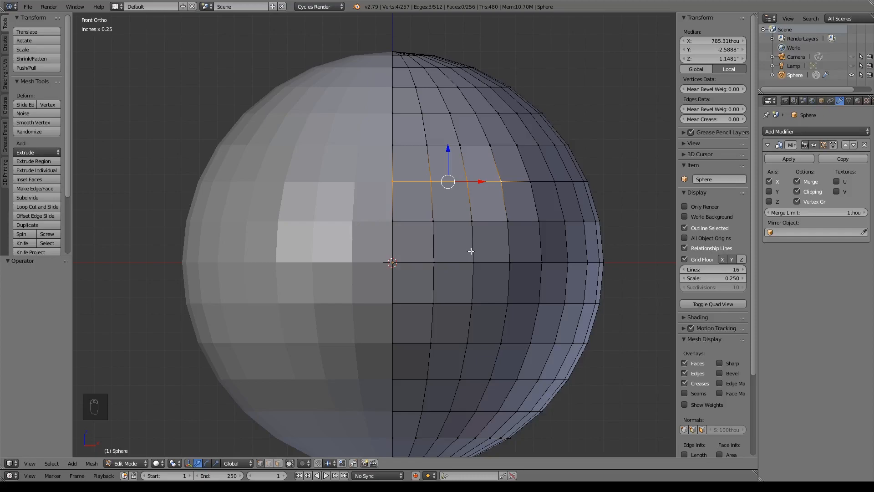
Rip the selected vertices downward about 382 thou and move the four upper edge vertices up 382 thou along Z
{"action": "key", "text": "v"}
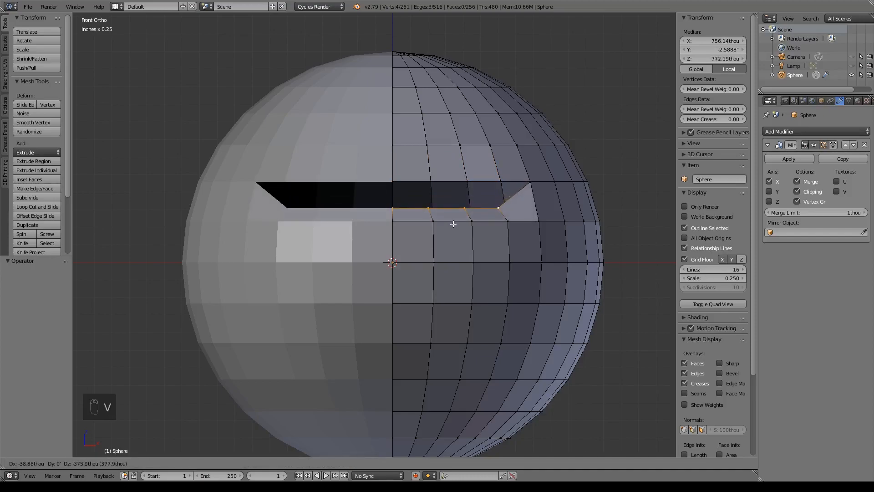
{"action": "left_click", "coordinate": [453, 224]}
{"action": "right_click", "coordinate": [395, 179]}
{"action": "right_click", "coordinate": [432, 180], "text": "shift"}
{"action": "right_click", "coordinate": [468, 181], "text": "shift"}
{"action": "right_click", "coordinate": [501, 182], "text": "shift"}
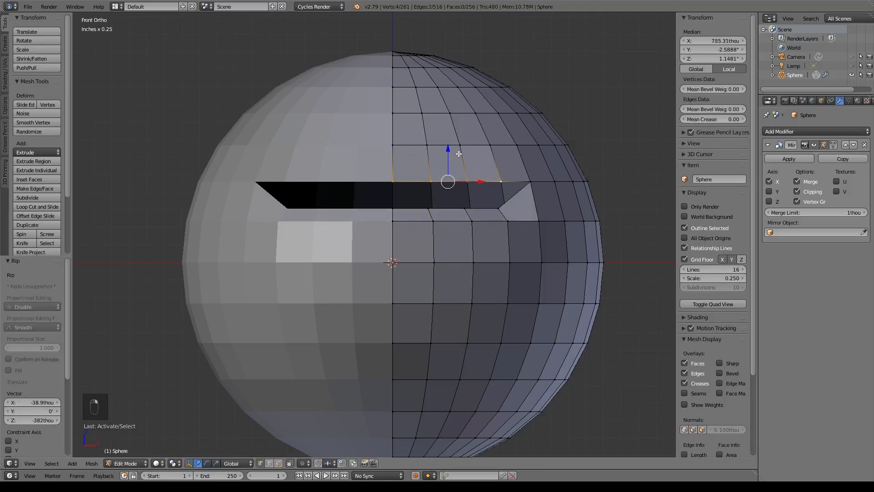
{"action": "key", "text": "g"}
{"action": "key", "text": "z"}
{"action": "left_click", "coordinate": [446, 120]}
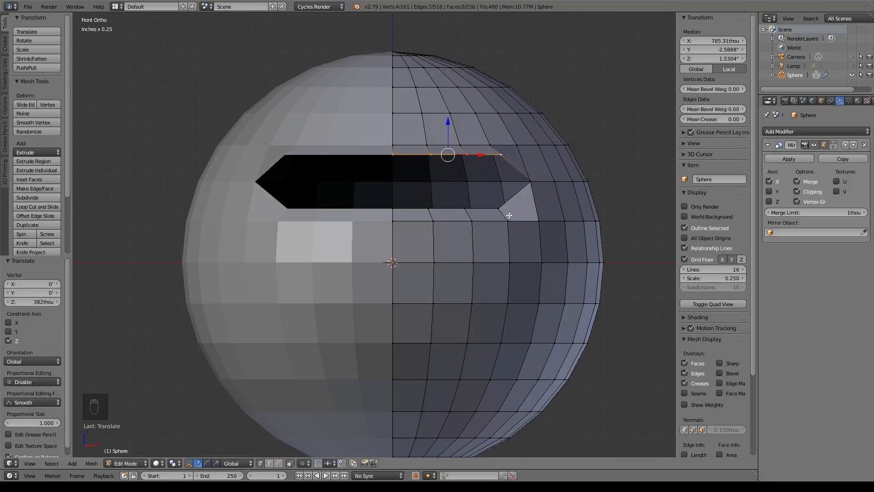
Raise the two centre-line vertices at the upper edge of the opening along Z
{"action": "middle_click_drag", "start_coordinate": [468, 275], "coordinate": [435, 257]}
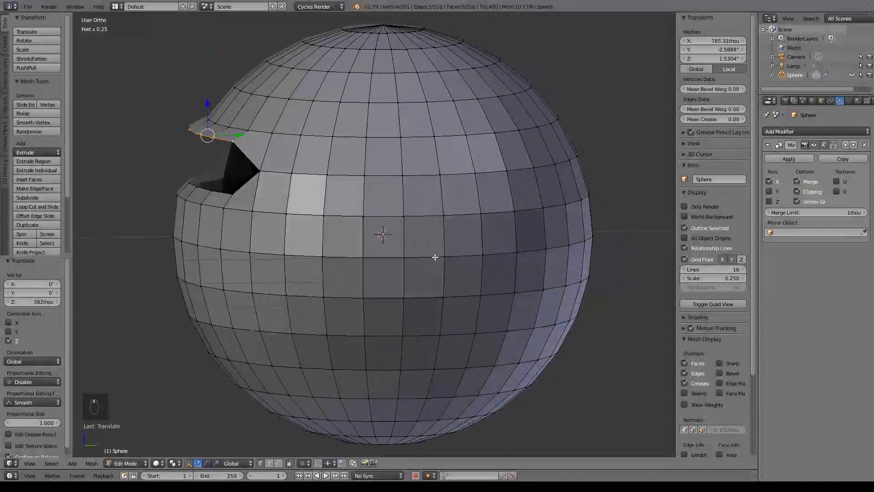
{"action": "key", "text": "KP_1"}
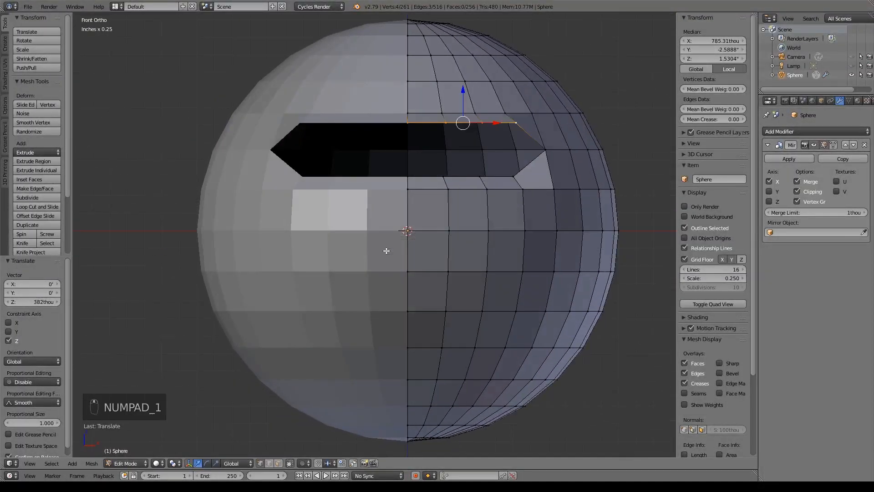
{"action": "middle_click_drag", "start_coordinate": [453, 153], "coordinate": [406, 203], "text": "shift"}
{"action": "right_click", "coordinate": [475, 166]}
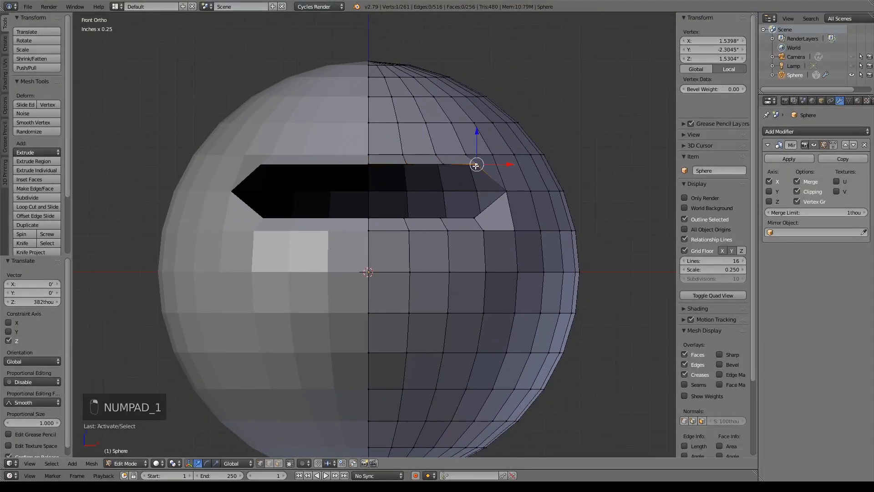
{"action": "right_click", "coordinate": [369, 164]}
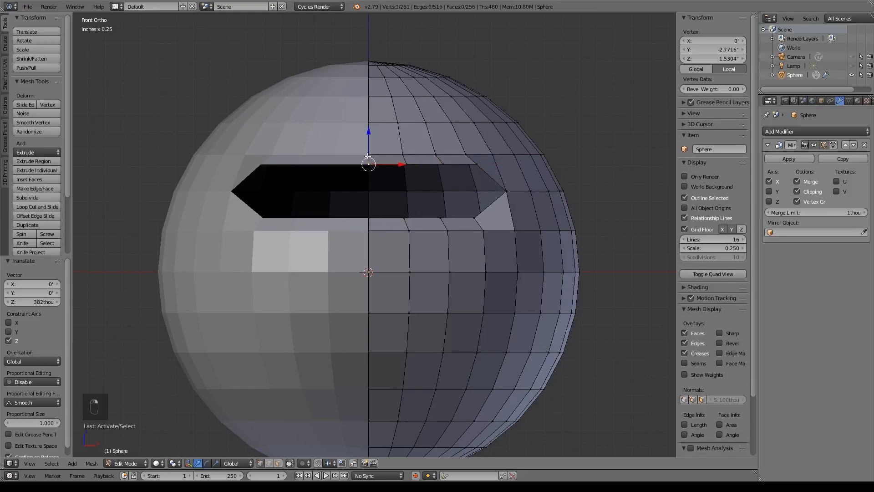
{"action": "right_click", "coordinate": [368, 155], "text": "shift"}
{"action": "left_click_drag", "start_coordinate": [369, 129], "coordinate": [405, 122]}
Add the two vertices of the neighbouring column to the selection and raise all four by 110 thou along Z
{"action": "right_click", "coordinate": [403, 154]}
{"action": "right_click", "coordinate": [407, 166], "text": "shift"}
{"action": "left_click_drag", "start_coordinate": [386, 117], "coordinate": [386, 108]}
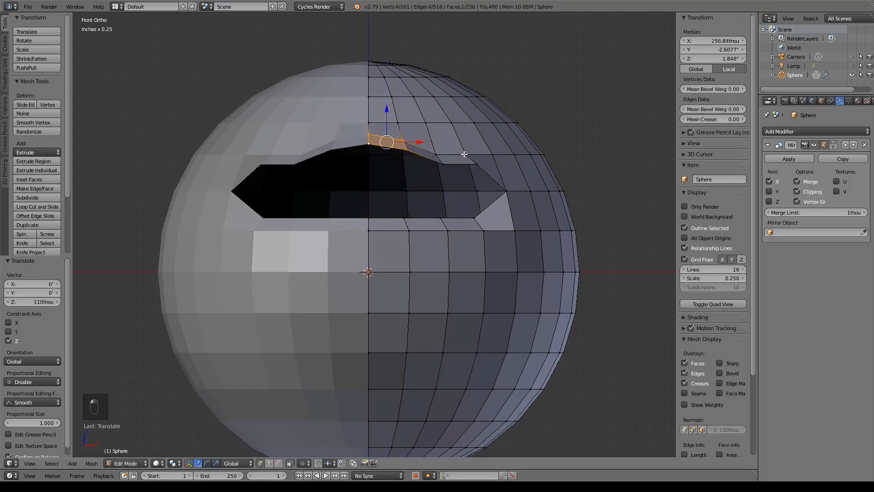
Lower the two upper outer vertices of the opening along Z and move its outer corner vertex inward along X
{"action": "right_click", "coordinate": [466, 155]}
{"action": "right_click", "coordinate": [476, 164], "text": "shift"}
{"action": "left_click_drag", "start_coordinate": [471, 127], "coordinate": [471, 137]}
{"action": "right_click", "coordinate": [506, 190]}
{"action": "left_click_drag", "start_coordinate": [539, 191], "coordinate": [521, 190]}
Reshape the opening's lower edge vertices into a downward curve with the centre lowest, and leave mesh editing
{"action": "right_click", "coordinate": [475, 218]}
{"action": "left_click_drag", "start_coordinate": [445, 190], "coordinate": [452, 199]}
{"action": "right_click", "coordinate": [406, 225]}
{"action": "left_click_drag", "start_coordinate": [406, 192], "coordinate": [373, 219]}
{"action": "right_click", "coordinate": [369, 224]}
{"action": "middle_click_drag", "start_coordinate": [413, 270], "coordinate": [428, 206], "text": "shift"}
{"action": "key", "text": "Tab"}
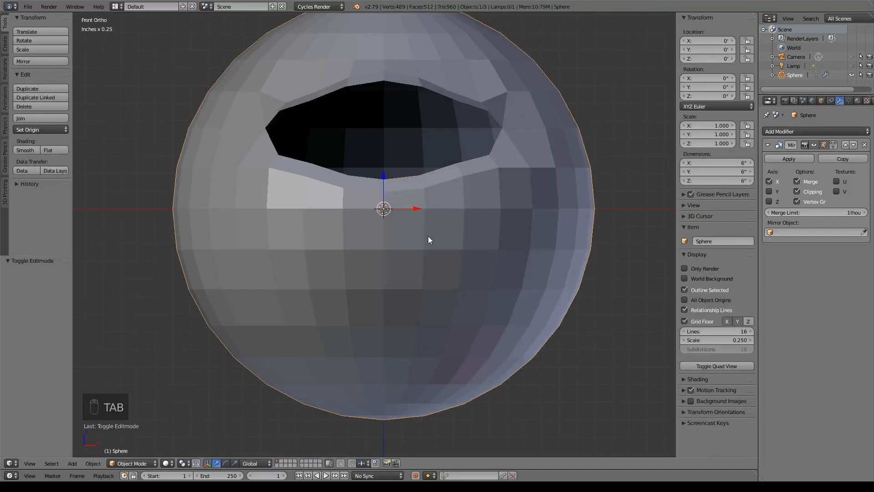
Add a UV sphere with 32 segments and 16 rings aligned to the view, and scale it to about 0.421
{"action": "key", "text": "shift+a"}
{"action": "mouse_move", "coordinate": [428, 236]}
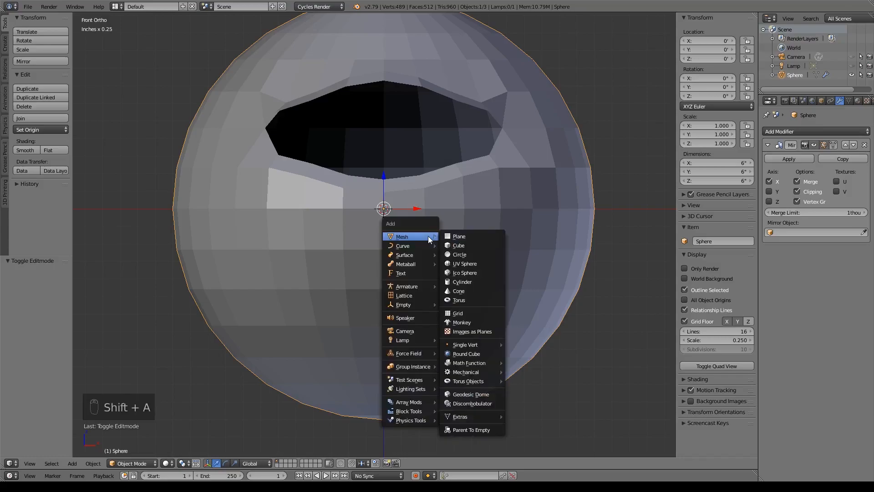
{"action": "left_click", "coordinate": [467, 263]}
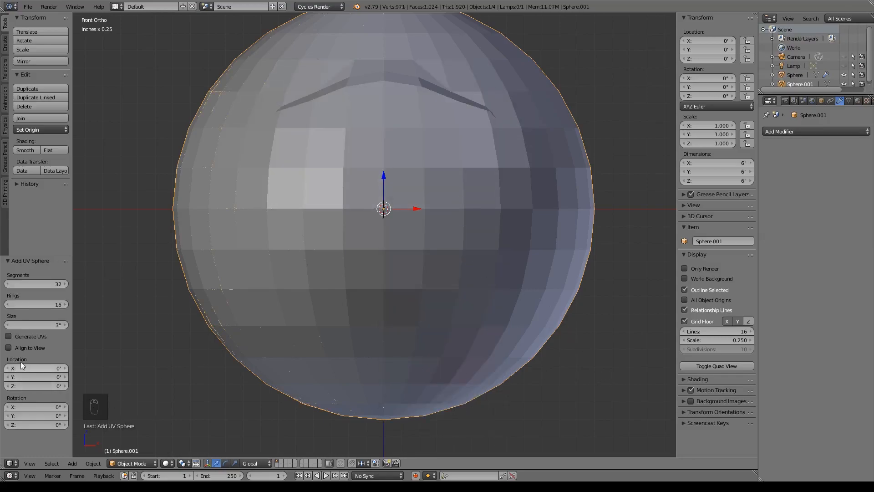
{"action": "left_click", "coordinate": [8, 348]}
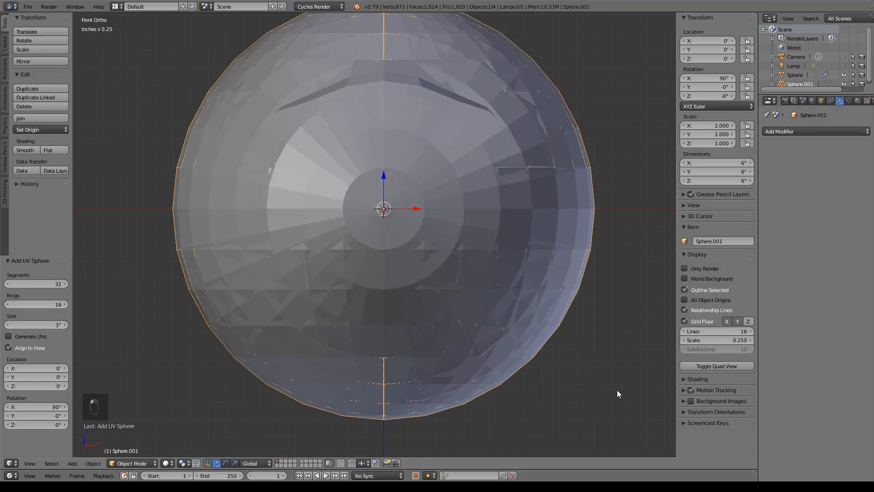
{"action": "key", "text": "s"}
{"action": "left_click", "coordinate": [479, 288]}
In the side view, move the small sphere into the opening at about Y -1.54" and Z 1.00"
{"action": "key", "text": "KP_3"}
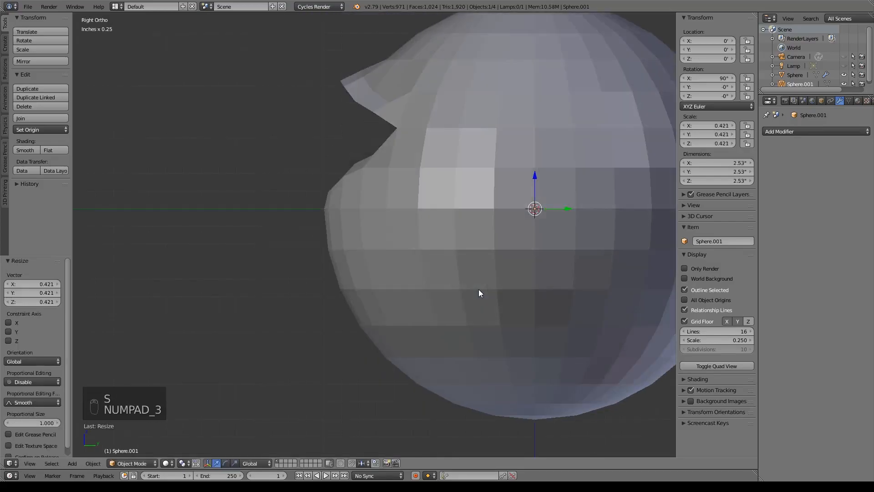
{"action": "key", "text": "z"}
{"action": "middle_click_drag", "start_coordinate": [438, 268], "coordinate": [432, 291], "text": "shift"}
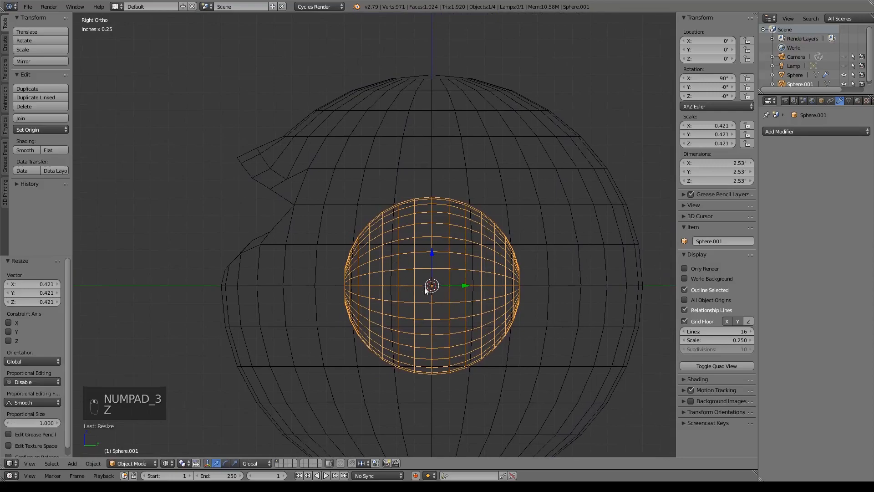
{"action": "key", "text": "g"}
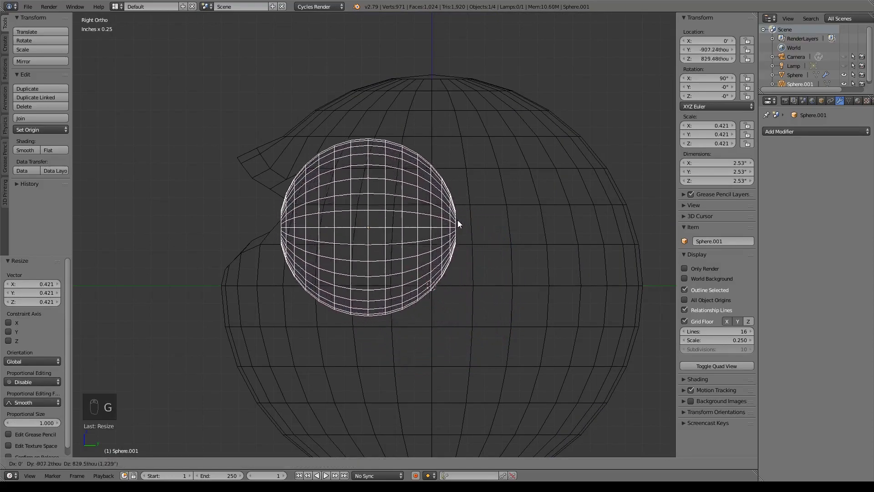
{"action": "left_click", "coordinate": [419, 209]}
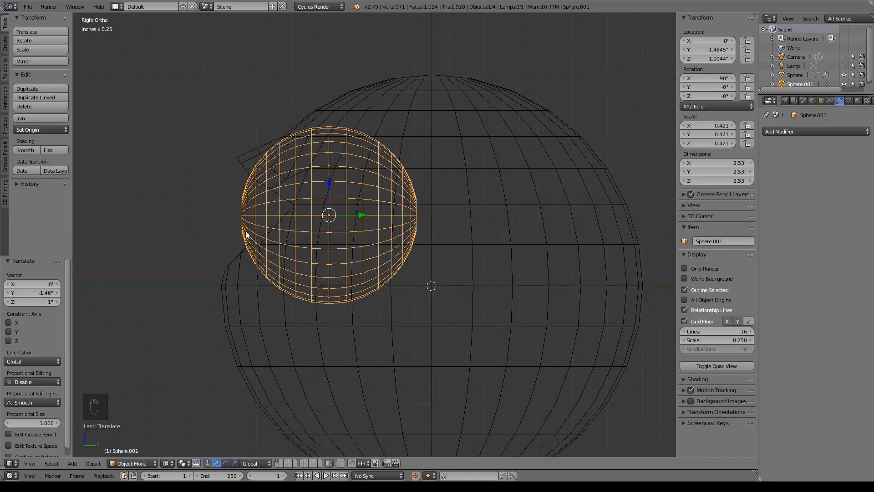
{"action": "left_click_drag", "start_coordinate": [362, 214], "coordinate": [356, 214]}
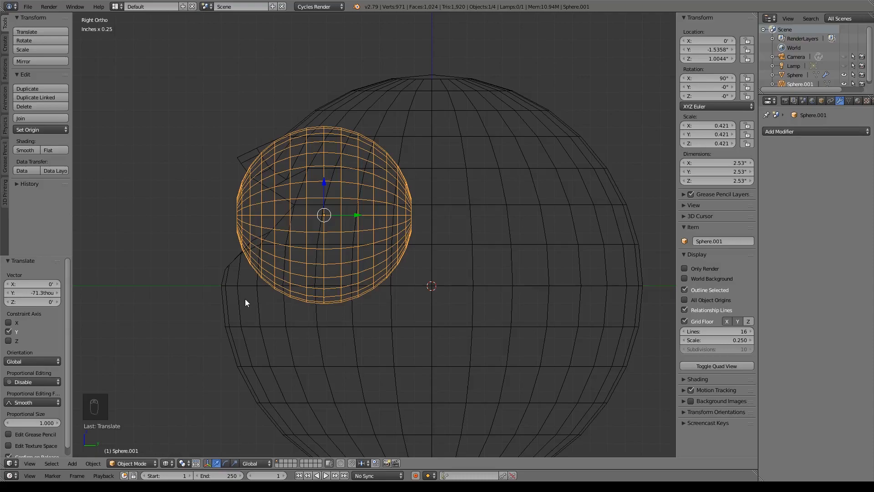
Rename the large outer sphere as Beholder
{"action": "key", "text": "KP_1"}
{"action": "key", "text": "z"}
{"action": "scroll", "coordinate": [414, 283], "scroll_direction": "up", "scroll_amount": 3}
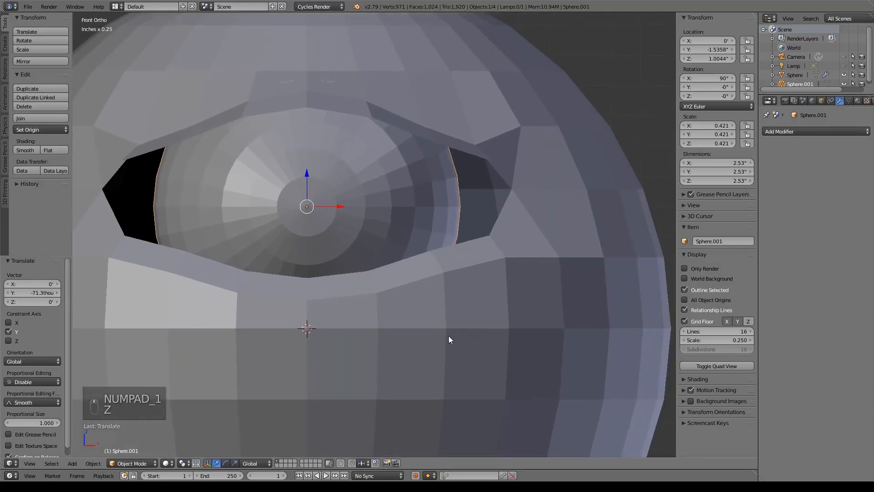
{"action": "right_click", "coordinate": [449, 337]}
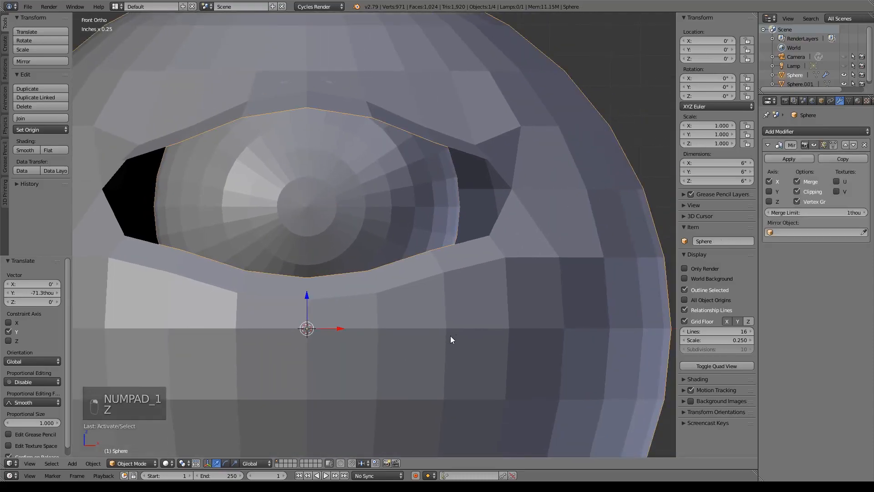
{"action": "double_click", "coordinate": [802, 75]}
{"action": "type", "text": "Beho"}
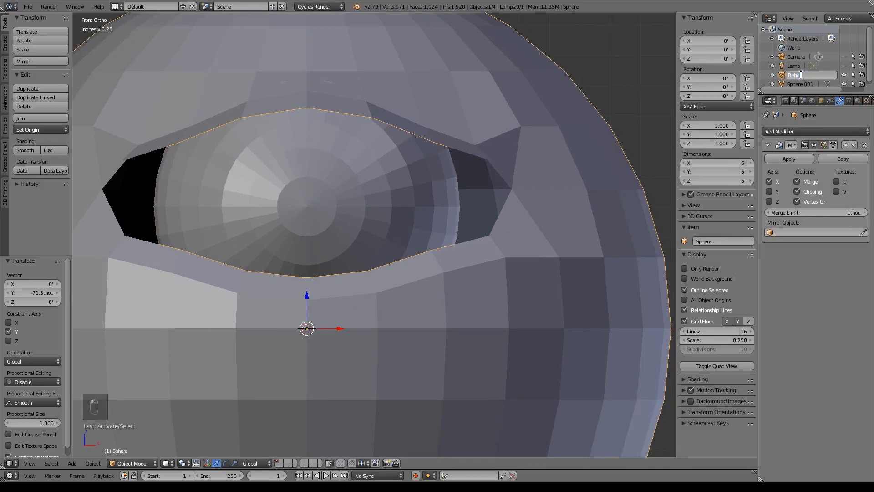
{"action": "key", "text": "Return"}
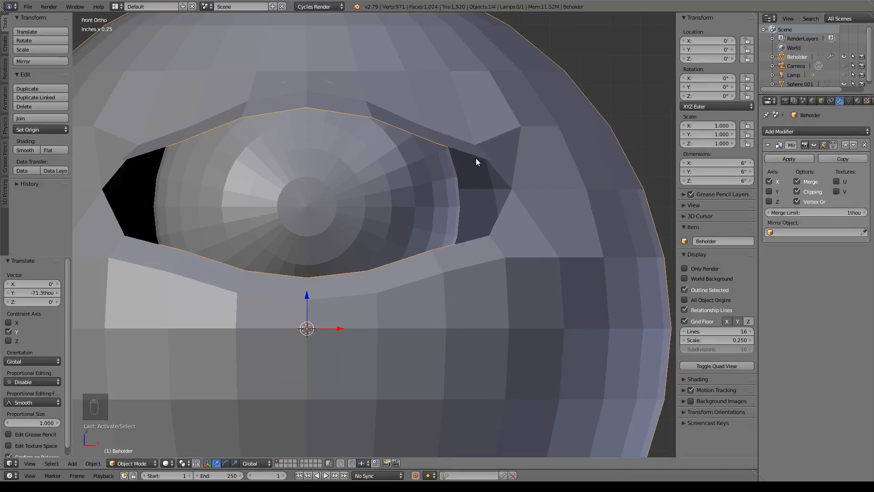
Select the two upper and two lower outer vertices of the eye opening and move them about 326 thou inward along X
{"action": "key", "text": "Tab"}
{"action": "middle_click_drag", "start_coordinate": [521, 232], "coordinate": [549, 257], "text": "shift"}
{"action": "left_click", "coordinate": [521, 185]}
{"action": "left_click", "coordinate": [503, 169], "text": "shift"}
{"action": "left_click", "coordinate": [532, 281], "text": "shift"}
{"action": "left_click", "coordinate": [519, 262], "text": "shift"}
{"action": "left_click_drag", "start_coordinate": [553, 224], "coordinate": [513, 217]}
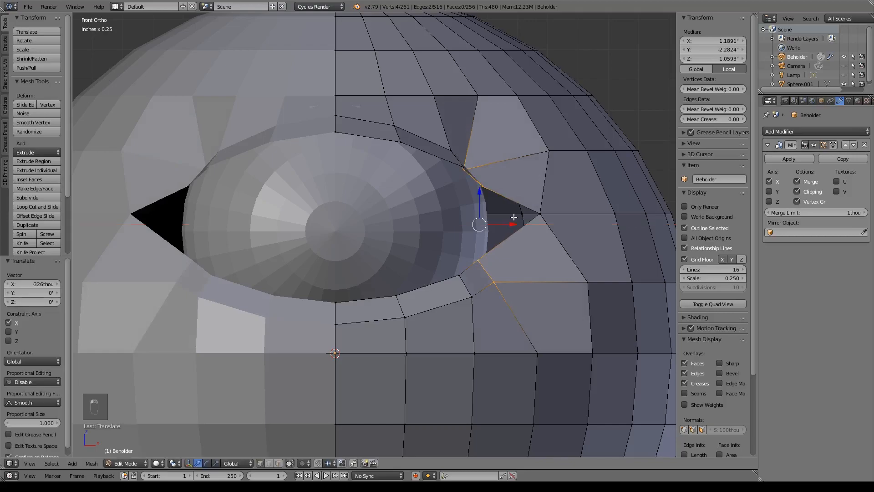
Move the outer corner vertex of the eye opening about 424 thou inward along X to the eyeball's edge
{"action": "left_click", "coordinate": [540, 213]}
{"action": "key", "text": "g"}
{"action": "key", "text": "x"}
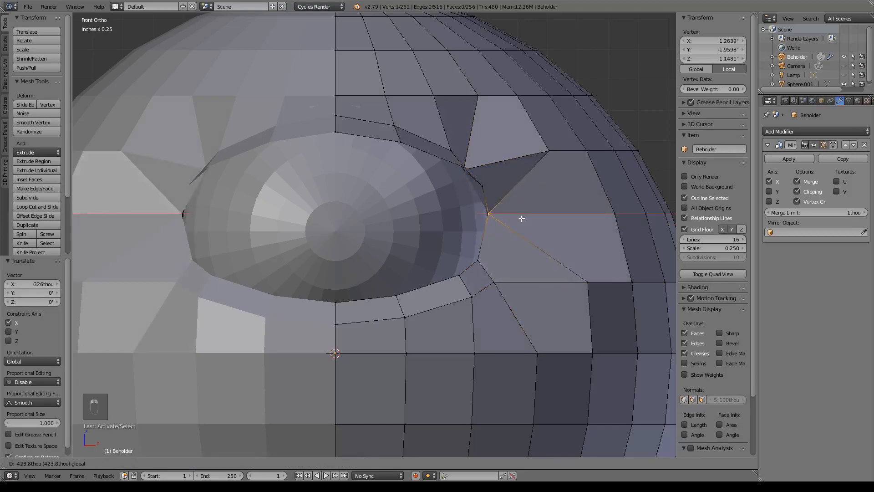
{"action": "left_click", "coordinate": [521, 218]}
In the side view, move the vertex behind the upper lid about 109 thou forward along Y and 210 thou down along Z
{"action": "middle_click_drag", "start_coordinate": [522, 243], "coordinate": [456, 263]}
{"action": "key", "text": "KP_3"}
{"action": "middle_click_drag", "start_coordinate": [283, 269], "coordinate": [450, 300], "text": "shift"}
{"action": "right_click", "coordinate": [427, 208]}
{"action": "key", "text": "g"}
{"action": "left_click", "coordinate": [414, 234]}
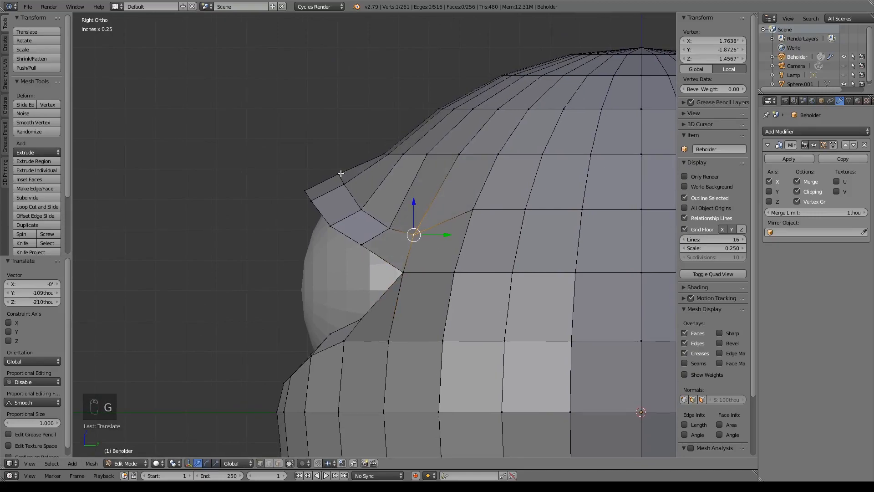
Leave mesh editing and lower the eyeball sphere about 71.3 thou along Z
{"action": "middle_click_drag", "start_coordinate": [419, 344], "coordinate": [435, 314], "text": "shift"}
{"action": "key", "text": "Tab"}
{"action": "right_click", "coordinate": [377, 258]}
{"action": "key", "text": "g"}
{"action": "key", "text": "z"}
{"action": "left_click", "coordinate": [501, 273]}
Adjust the eyeball sphere's position against the lid outline in the wireframe side view
{"action": "key", "text": "z"}
{"action": "middle_click_drag", "start_coordinate": [501, 275], "coordinate": [509, 262], "text": "shift"}
{"action": "key", "text": "g"}
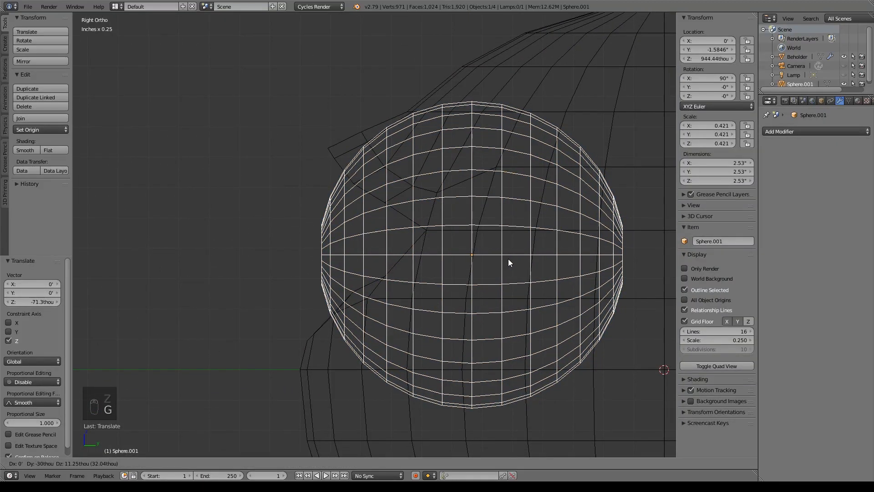
{"action": "key", "text": "z"}
{"action": "left_click", "coordinate": [461, 220]}
{"action": "scroll", "coordinate": [479, 204], "scroll_direction": "down", "scroll_amount": 4}
{"action": "scroll", "coordinate": [479, 204], "scroll_direction": "up", "scroll_amount": 3}
{"action": "key", "text": "Tab"}
{"action": "key", "text": "Tab"}
{"action": "key", "text": "g"}
{"action": "left_click", "coordinate": [490, 158]}
Edit the Beholder mesh and move the upper lid's front vertex pair 200 thou back along Y and 30.4 thou up along Z
{"action": "key", "text": "KP_1"}
{"action": "middle_click_drag", "start_coordinate": [462, 213], "coordinate": [469, 235], "text": "shift"}
{"action": "key", "text": "z"}
{"action": "right_click", "coordinate": [500, 259]}
{"action": "key", "text": "Tab"}
{"action": "mouse_move", "coordinate": [507, 275]}
{"action": "middle_mouse_down"}
{"action": "mouse_move", "coordinate": [475, 291]}
{"action": "mouse_move", "coordinate": [423, 255]}
{"action": "middle_mouse_up"}
{"action": "key", "text": "g"}
{"action": "key", "text": "KP_3"}
{"action": "key", "text": "z"}
{"action": "key", "text": "g"}
{"action": "right_click", "coordinate": [275, 176]}
{"action": "key", "text": "g"}
{"action": "left_click", "coordinate": [339, 163]}
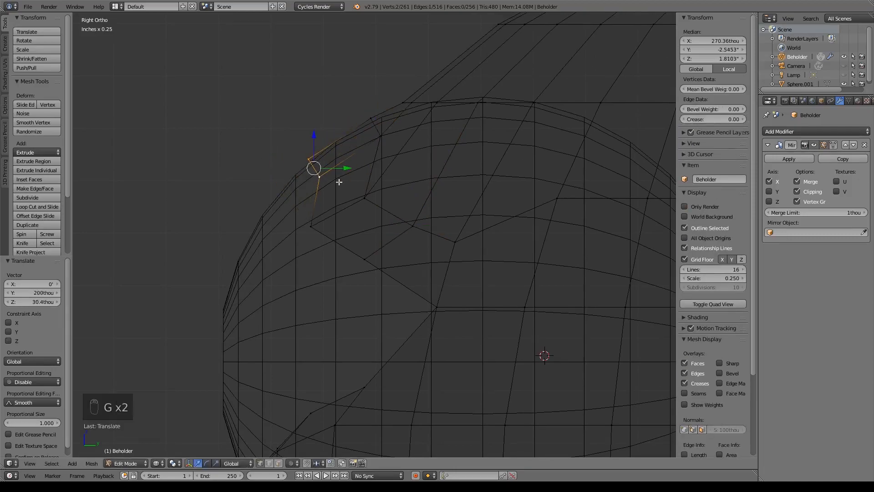
In the side view, move the next inner and outer vertices of the upper lid to follow the eyeball's curve
{"action": "right_click", "coordinate": [311, 225]}
{"action": "key", "text": "g"}
{"action": "left_click", "coordinate": [333, 215]}
{"action": "right_click", "coordinate": [366, 198]}
{"action": "key", "text": "g"}
{"action": "left_click", "coordinate": [404, 174]}
Reposition the upper lid's outer vertex and the lower lid's front vertex around the eyeball in the side view
{"action": "right_click", "coordinate": [413, 226]}
{"action": "key", "text": "g"}
{"action": "key", "text": "g"}
{"action": "middle_click_drag", "start_coordinate": [336, 425], "coordinate": [424, 241], "text": "shift"}
{"action": "key", "text": "g"}
{"action": "right_click", "coordinate": [358, 275]}
{"action": "key", "text": "g"}
{"action": "left_click", "coordinate": [333, 287]}
In the solid front view, move the upper lid's outer vertex about 226 thou inward along X
{"action": "key", "text": "KP_1"}
{"action": "middle_click_drag", "start_coordinate": [334, 292], "coordinate": [404, 209], "text": "shift"}
{"action": "key", "text": "z"}
{"action": "middle_click_drag", "start_coordinate": [585, 73], "coordinate": [503, 239], "text": "shift"}
{"action": "right_click", "coordinate": [528, 158]}
{"action": "key", "text": "g"}
{"action": "key", "text": "x"}
{"action": "left_click", "coordinate": [492, 153]}
{"action": "right_click", "coordinate": [478, 124]}
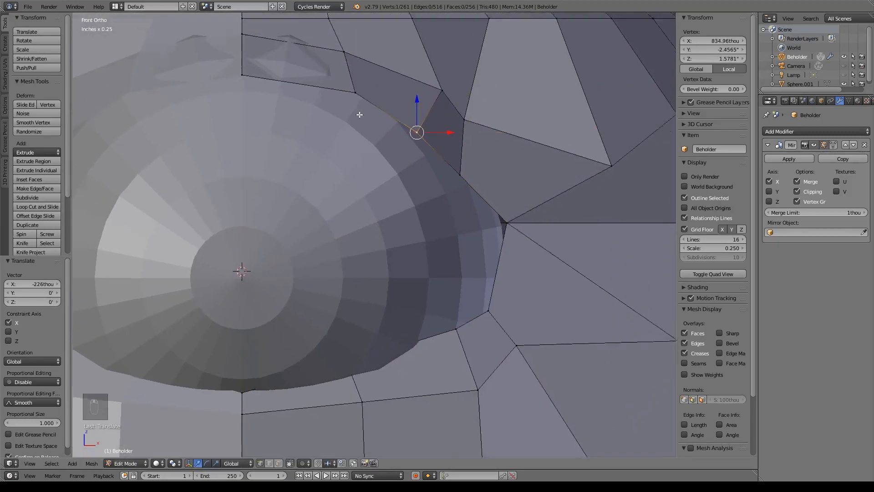
Raise an upper lid vertex about 23.9 thou along Z and move the upper-row vertex about 111 thou inward along X
{"action": "middle_click_drag", "start_coordinate": [353, 95], "coordinate": [411, 236], "text": "shift"}
{"action": "right_click", "coordinate": [397, 177]}
{"action": "right_click", "coordinate": [296, 200]}
{"action": "right_click", "coordinate": [409, 217]}
{"action": "middle_click_drag", "start_coordinate": [488, 271], "coordinate": [480, 245], "text": "shift"}
{"action": "right_click", "coordinate": [487, 189]}
{"action": "left_click_drag", "start_coordinate": [522, 189], "coordinate": [495, 182]}
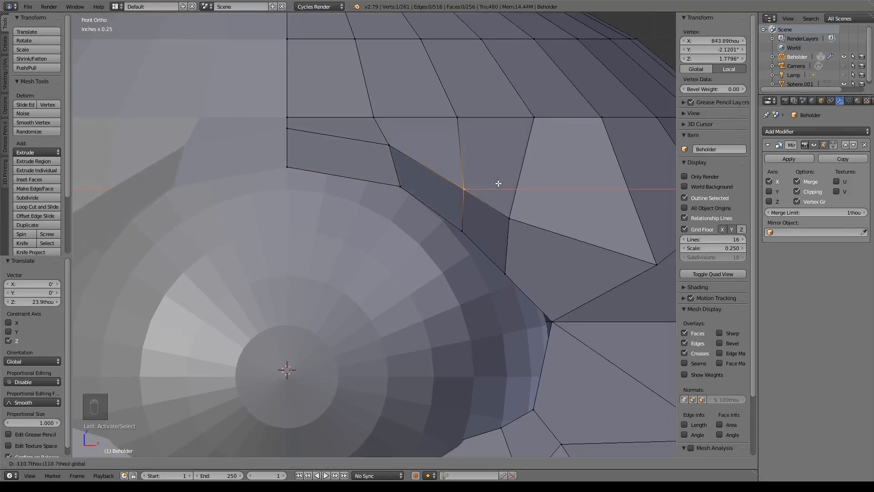
Move the neighbouring upper lid vertex about 269 thou inward along X and 47.7 thou up along Z
{"action": "right_click", "coordinate": [515, 126]}
{"action": "right_click", "coordinate": [494, 239]}
{"action": "key", "text": "g"}
{"action": "left_click", "coordinate": [447, 232]}
Select the two outer-row vertices at the centre of the lower lid and move them down in the front view
{"action": "middle_click_drag", "start_coordinate": [376, 330], "coordinate": [493, 215], "text": "shift"}
{"action": "right_click", "coordinate": [476, 192]}
{"action": "right_click", "coordinate": [359, 202], "text": "shift"}
{"action": "key", "text": "g"}
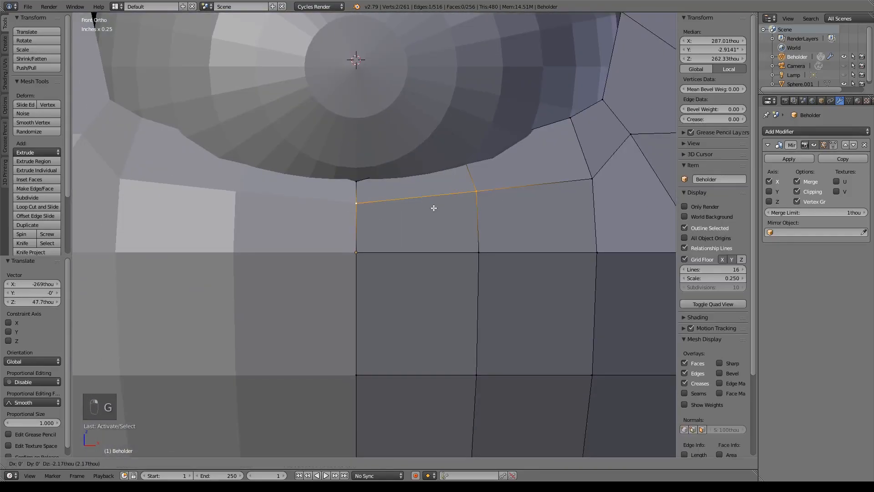
{"action": "left_click", "coordinate": [431, 234]}
In the side view, select two vertices at the front of the lower lid and move them back and down
{"action": "key", "text": "KP_3"}
{"action": "right_click", "coordinate": [364, 312]}
{"action": "right_click", "coordinate": [380, 313], "text": "shift"}
{"action": "key", "text": "g"}
{"action": "left_click", "coordinate": [395, 329]}
Adjust three more vertices along the lower lid in the side view to smooth its profile
{"action": "right_click", "coordinate": [402, 220]}
{"action": "key", "text": "g"}
{"action": "right_click", "coordinate": [429, 232]}
{"action": "key", "text": "g"}
{"action": "left_click", "coordinate": [430, 238]}
{"action": "right_click", "coordinate": [485, 159]}
{"action": "key", "text": "g"}
{"action": "left_click", "coordinate": [478, 165]}
In the front view, shift the outer vertices of the lower lid along X to even out their spacing
{"action": "key", "text": "KP_1"}
{"action": "left_click_drag", "start_coordinate": [652, 156], "coordinate": [607, 152]}
{"action": "left_click_drag", "start_coordinate": [483, 223], "coordinate": [487, 223]}
{"action": "right_click", "coordinate": [357, 237]}
{"action": "scroll", "coordinate": [445, 160], "scroll_direction": "down", "scroll_amount": 2}
{"action": "middle_click_drag", "start_coordinate": [445, 159], "coordinate": [431, 229], "text": "shift"}
{"action": "right_click", "coordinate": [531, 199]}
{"action": "key", "text": "g"}
{"action": "left_click", "coordinate": [534, 200]}
In the side view, move the lower lid's outer-row vertex 23.4 thou forward along Y and 109 thou down along Z
{"action": "key", "text": "KP_3"}
{"action": "right_click", "coordinate": [493, 204]}
{"action": "key", "text": "g"}
{"action": "left_click", "coordinate": [489, 222]}
{"action": "scroll", "coordinate": [486, 218], "scroll_direction": "down", "scroll_amount": 3}
{"action": "middle_click_drag", "start_coordinate": [459, 195], "coordinate": [432, 226], "text": "shift"}
{"action": "middle_click_drag", "start_coordinate": [433, 226], "coordinate": [507, 226]}
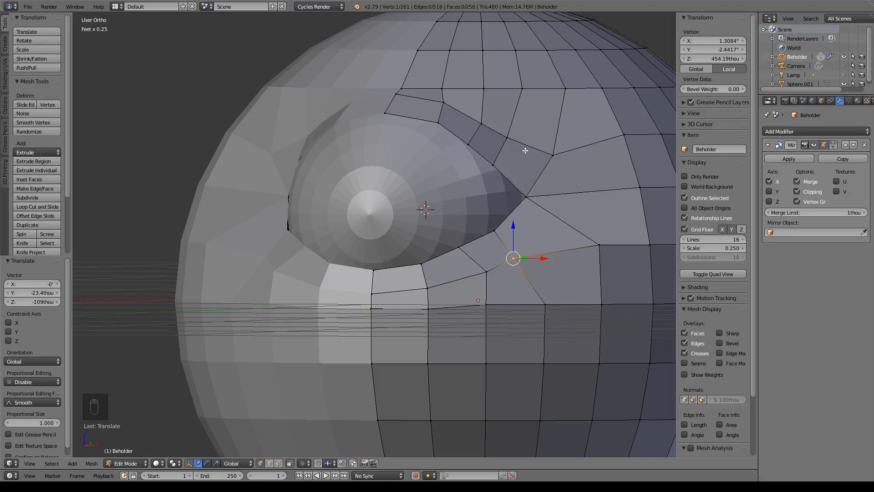
Select the inner edge loop of the eye opening and extrude it in place
{"action": "right_click", "coordinate": [510, 177], "text": "alt"}
{"action": "middle_click_drag", "start_coordinate": [509, 176], "coordinate": [499, 205], "text": "shift"}
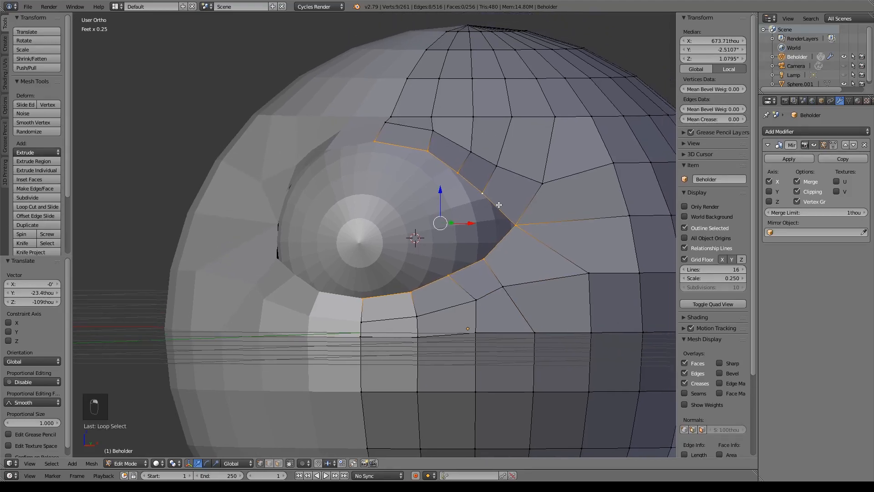
{"action": "key", "text": "e"}
{"action": "right_click", "coordinate": [499, 205]}
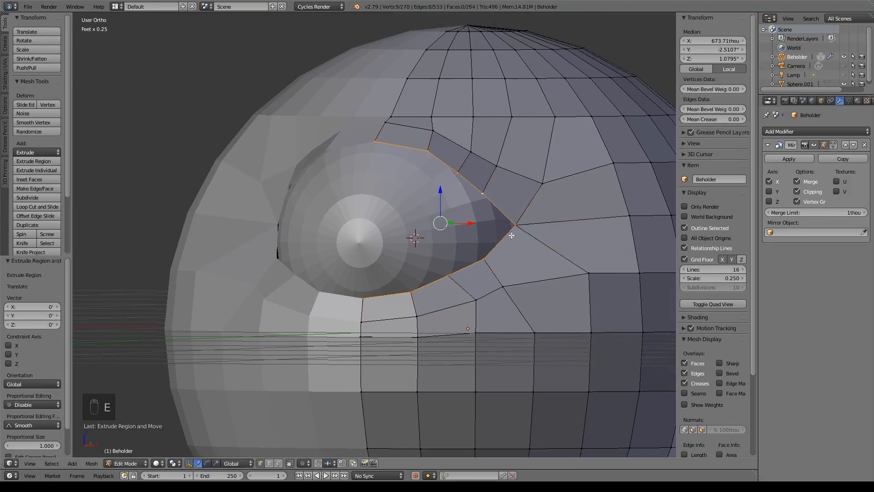
In the wireframe side view, move the extruded edge loop about 31.3 thou back along Y
{"action": "key", "text": "KP_3"}
{"action": "middle_click_drag", "start_coordinate": [561, 238], "coordinate": [542, 231], "text": "shift"}
{"action": "scroll", "coordinate": [422, 187], "scroll_direction": "up", "scroll_amount": 2}
{"action": "key", "text": "z"}
{"action": "middle_click_drag", "start_coordinate": [441, 191], "coordinate": [428, 194], "text": "shift"}
{"action": "left_click_drag", "start_coordinate": [411, 238], "coordinate": [416, 237]}
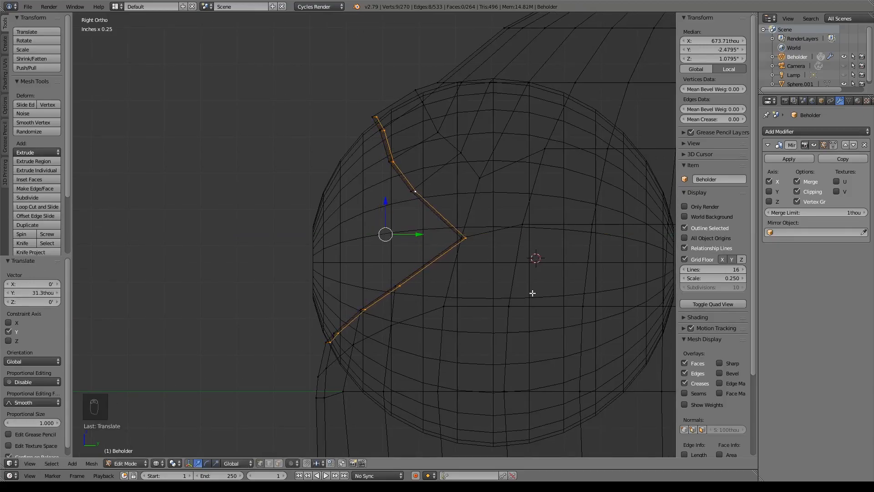
In the front view, scale the extruded eye-opening loop down slightly and shift it inward along X by 21.9 thou and 31.3 thou
{"action": "key", "text": "KP_1"}
{"action": "key", "text": "s"}
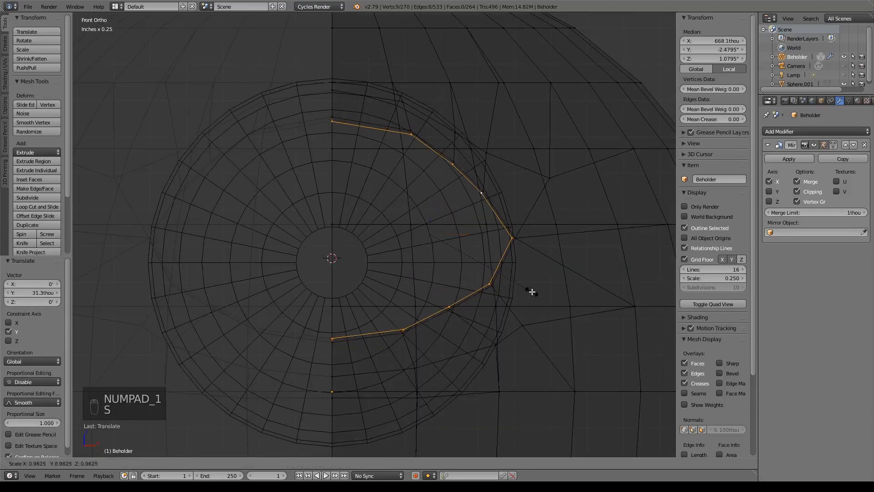
{"action": "left_click", "coordinate": [530, 291]}
{"action": "left_click_drag", "start_coordinate": [462, 235], "coordinate": [460, 236]}
{"action": "key", "text": "z"}
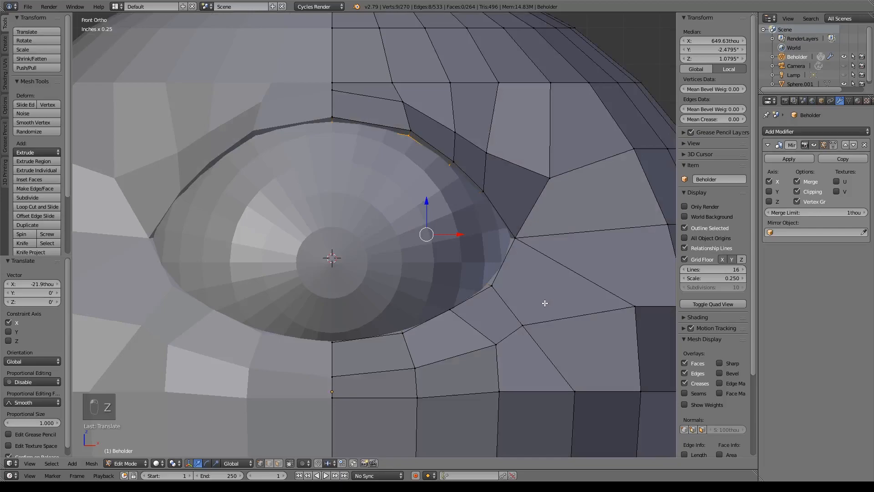
{"action": "key", "text": "s"}
{"action": "left_click", "coordinate": [519, 241]}
{"action": "left_click_drag", "start_coordinate": [442, 233], "coordinate": [453, 234]}
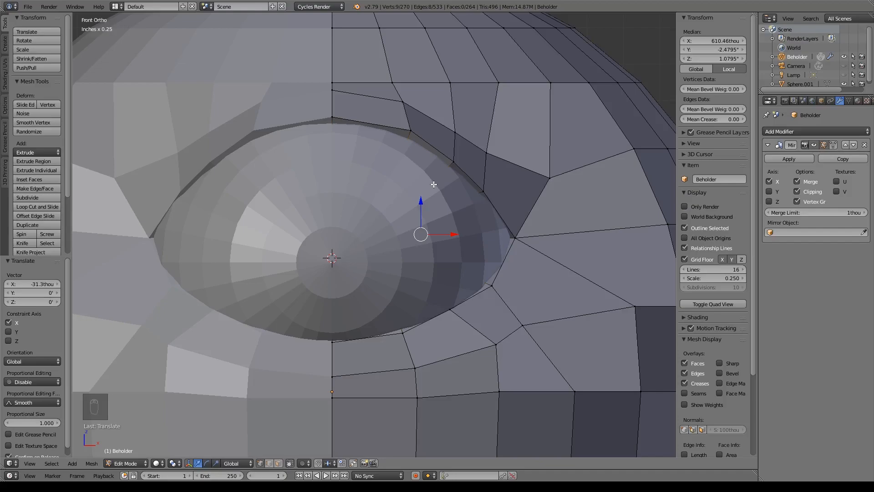
Add a Subdivision Surface modifier to the Beholder and set its view subdivisions to 3
{"action": "left_click", "coordinate": [816, 131]}
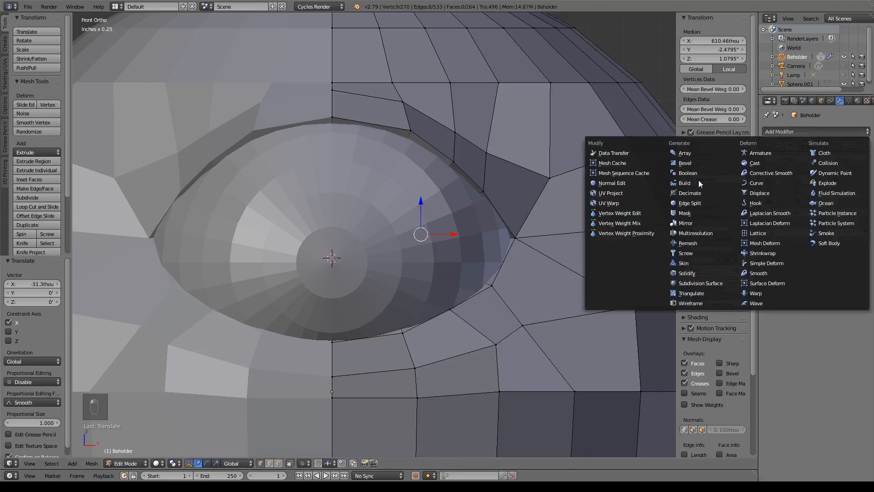
{"action": "left_click", "coordinate": [695, 279]}
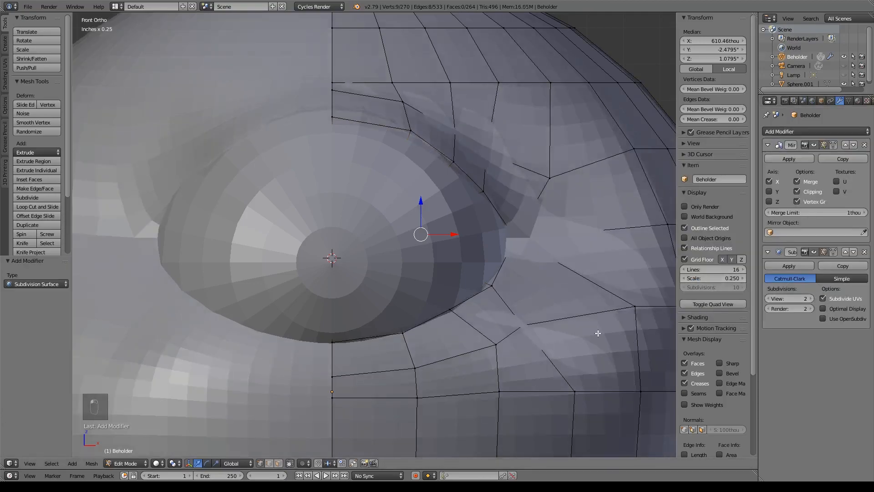
{"action": "left_click", "coordinate": [810, 299]}
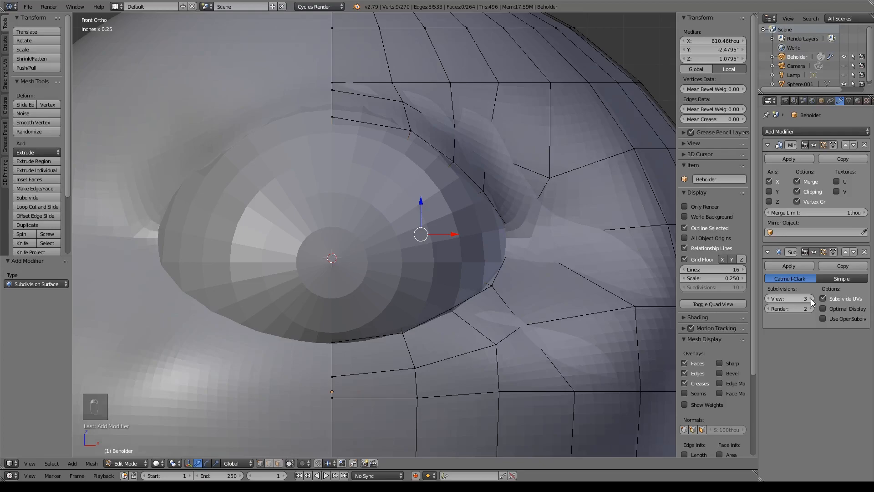
{"action": "left_click", "coordinate": [767, 299]}
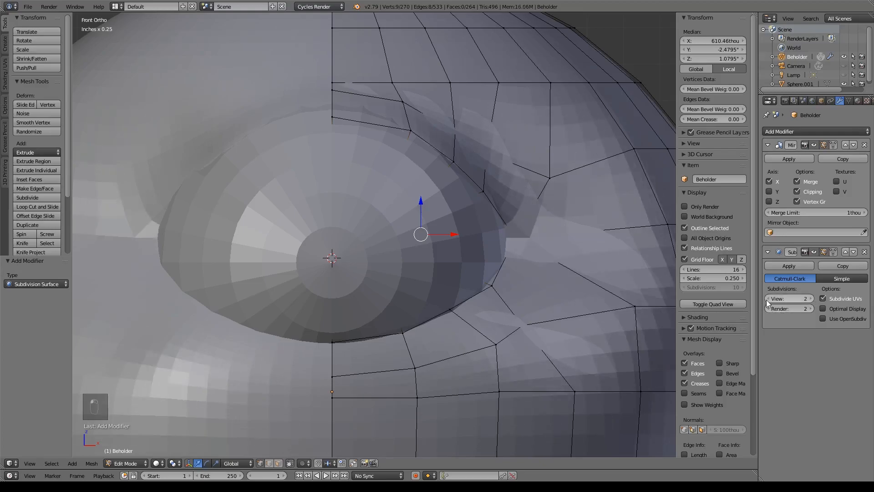
{"action": "left_click", "coordinate": [810, 298]}
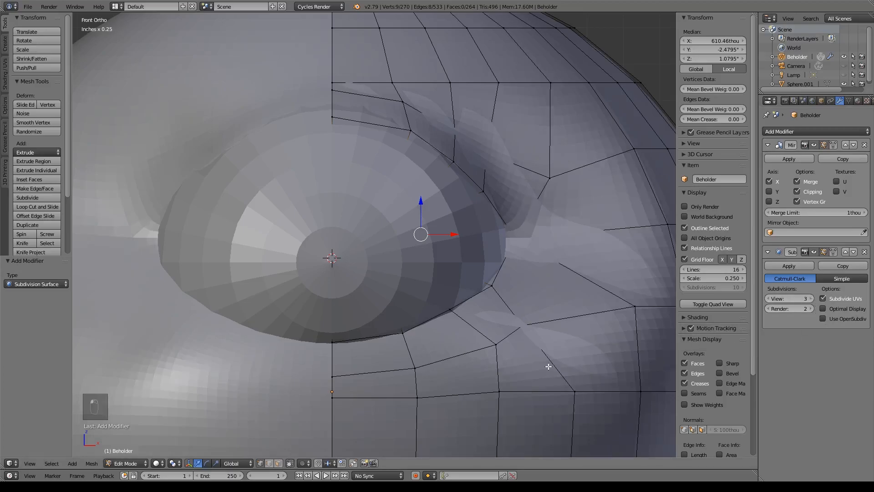
Select the front rim edge loop of the upper and lower eyelids and give it an edge crease of 1.000
{"action": "middle_click_drag", "start_coordinate": [550, 364], "coordinate": [530, 289], "text": "shift"}
{"action": "key", "text": "z"}
{"action": "mouse_move", "coordinate": [518, 168]}
{"action": "middle_mouse_down"}
{"action": "mouse_move", "coordinate": [449, 168]}
{"action": "mouse_move", "coordinate": [487, 237]}
{"action": "mouse_move", "coordinate": [468, 230]}
{"action": "mouse_move", "coordinate": [487, 258]}
{"action": "middle_mouse_up"}
{"action": "key", "text": "z"}
{"action": "right_click", "coordinate": [416, 142], "text": "alt"}
{"action": "right_click", "coordinate": [451, 287], "text": "alt+shift"}
{"action": "key", "text": "shift+e"}
{"action": "left_click", "coordinate": [369, 253]}
Select the four lower eyelid rim vertices and adjust their fit around the eyeball, finishing with a 17.5 thou move along X
{"action": "mouse_move", "coordinate": [381, 241]}
{"action": "middle_mouse_down"}
{"action": "mouse_move", "coordinate": [470, 219]}
{"action": "mouse_move", "coordinate": [446, 216]}
{"action": "mouse_move", "coordinate": [410, 247]}
{"action": "mouse_move", "coordinate": [390, 245]}
{"action": "middle_mouse_up"}
{"action": "key", "text": "KP_3"}
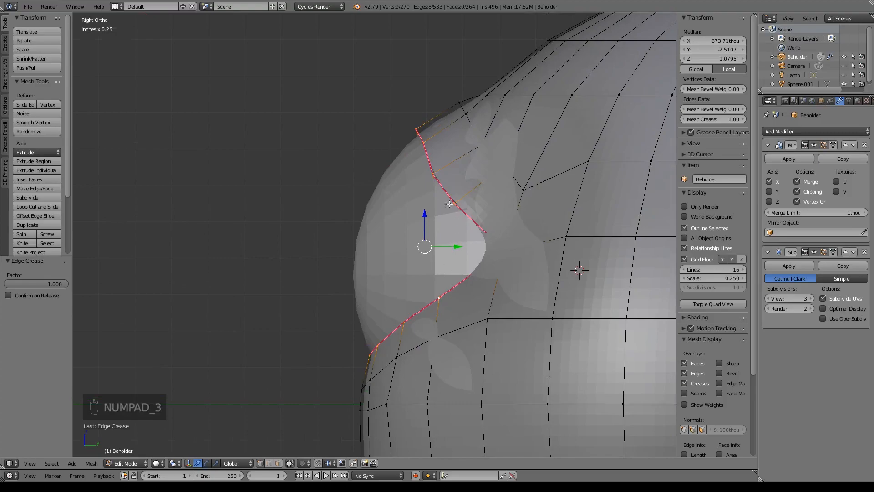
{"action": "right_click", "coordinate": [448, 189], "text": "alt+shift"}
{"action": "left_click_drag", "start_coordinate": [430, 328], "coordinate": [421, 328]}
{"action": "middle_click_drag", "start_coordinate": [421, 328], "coordinate": [475, 400]}
{"action": "left_click_drag", "start_coordinate": [427, 333], "coordinate": [424, 333]}
{"action": "middle_click_drag", "start_coordinate": [443, 362], "coordinate": [524, 402]}
{"action": "left_click_drag", "start_coordinate": [451, 315], "coordinate": [449, 313]}
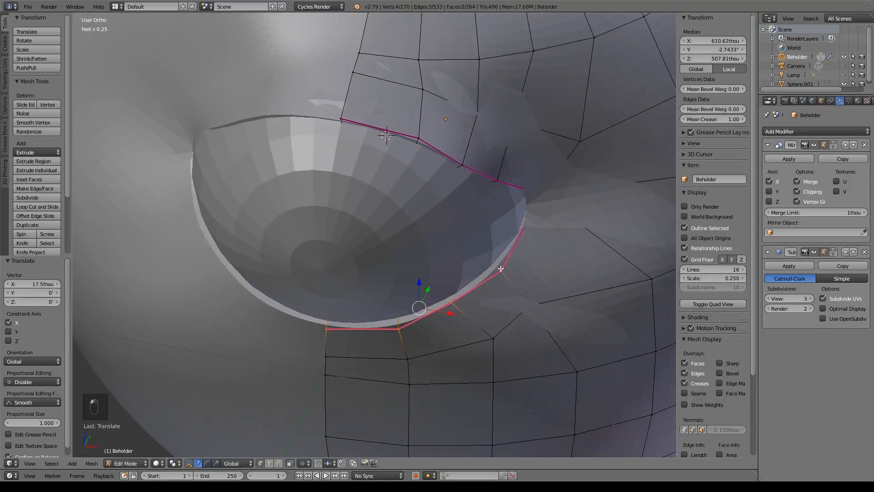
Move the eye's outer corner vertex 26 thou along X and crease the short edge joining it to the inner loop to 1.000
{"action": "right_click", "coordinate": [541, 195]}
{"action": "left_click_drag", "start_coordinate": [572, 199], "coordinate": [573, 204]}
{"action": "middle_click_drag", "start_coordinate": [567, 229], "coordinate": [336, 302], "text": "shift"}
{"action": "key", "text": "z"}
{"action": "scroll", "coordinate": [555, 232], "scroll_direction": "up", "scroll_amount": 4}
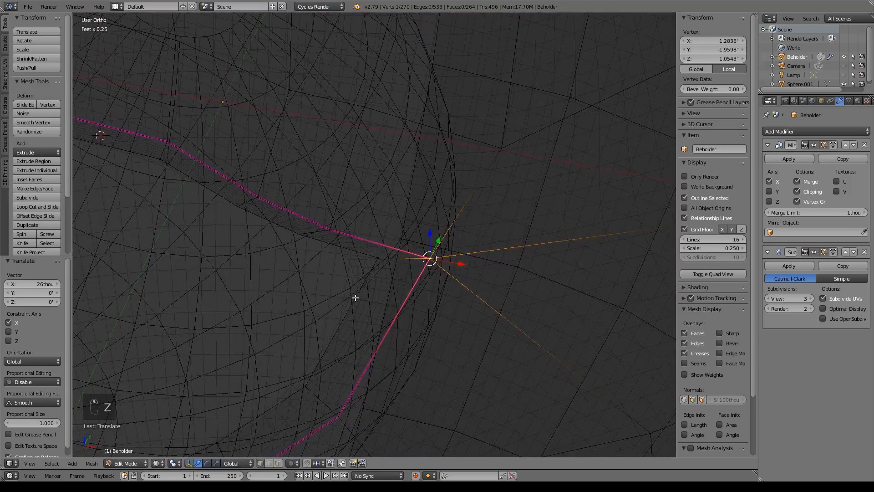
{"action": "right_click", "coordinate": [377, 258], "text": "shift"}
{"action": "key", "text": "shift+e"}
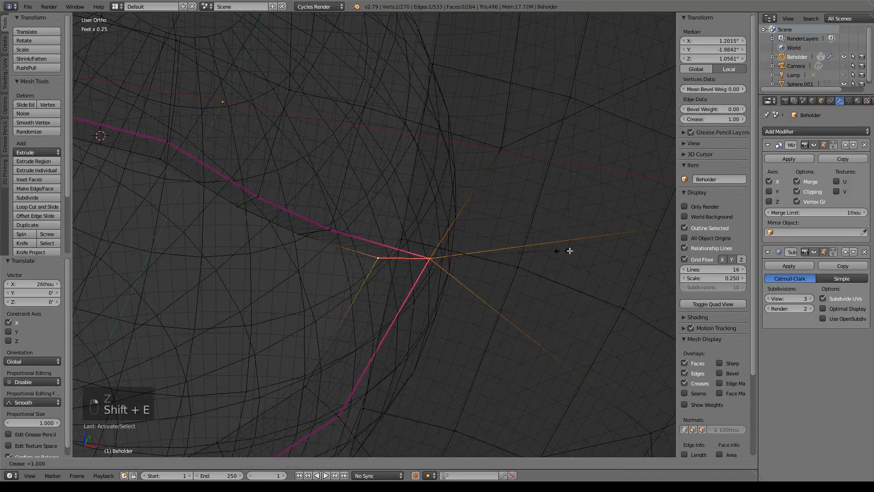
{"action": "left_click", "coordinate": [396, 218]}
In the side view, try to move the two vertices above the upper eyelid's center back and up
{"action": "key", "text": "z"}
{"action": "scroll", "coordinate": [403, 245], "scroll_direction": "down", "scroll_amount": 4}
{"action": "middle_click_drag", "start_coordinate": [403, 245], "coordinate": [393, 291]}
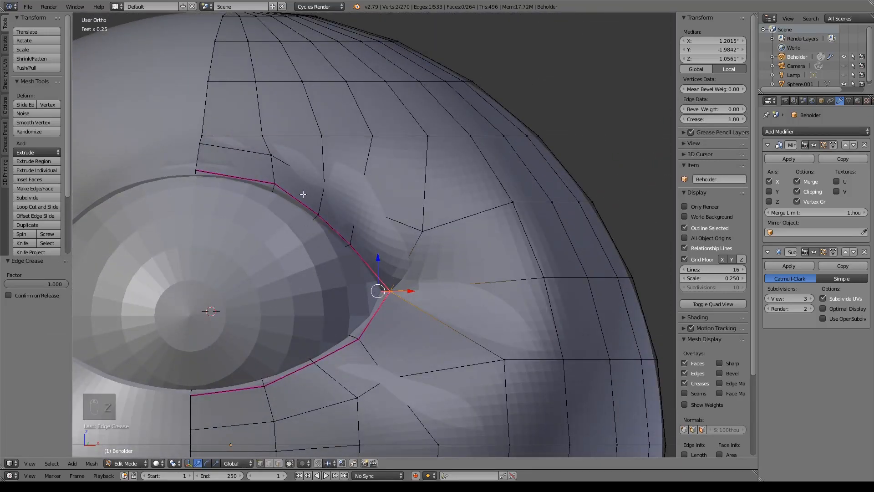
{"action": "middle_click_drag", "start_coordinate": [449, 266], "coordinate": [356, 274]}
{"action": "right_click", "coordinate": [379, 128]}
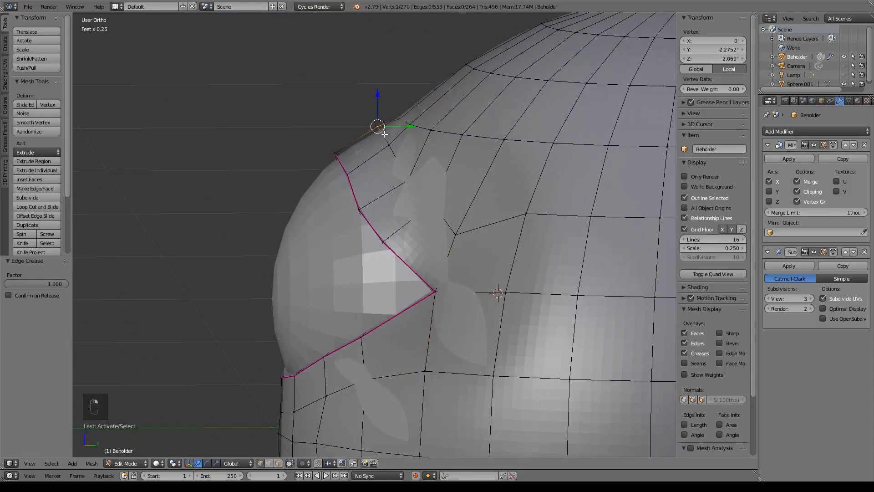
{"action": "key", "text": "KP_3"}
{"action": "key", "text": "g"}
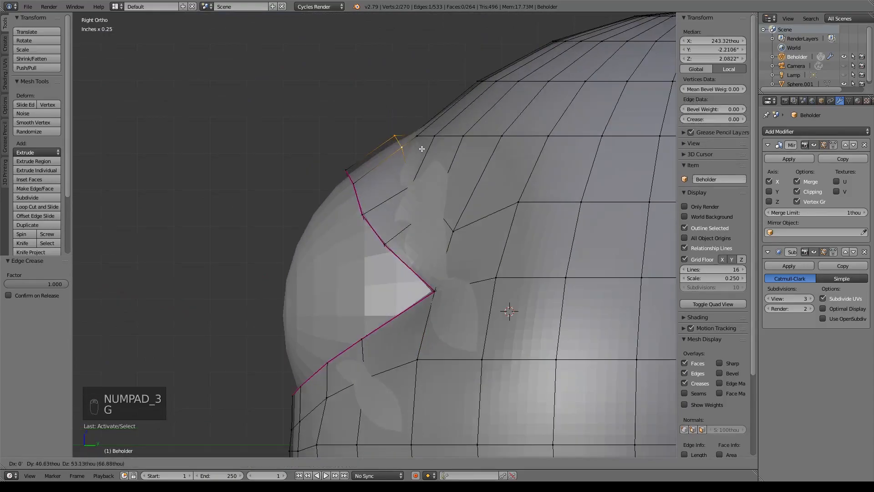
{"action": "left_click", "coordinate": [433, 136]}
Nudge the upper eyelid's center rim vertex, and move the center vertex above it 3.13 thou back along Y and 3.13 thou down along Z
{"action": "right_click", "coordinate": [347, 171]}
{"action": "key", "text": "g"}
{"action": "left_click", "coordinate": [347, 164]}
{"action": "right_click", "coordinate": [389, 143]}
{"action": "key", "text": "g"}
{"action": "left_click", "coordinate": [389, 144]}
Frame the lower front of the body in the front view and save the scene as a new blend file
{"action": "key", "text": "KP_1"}
{"action": "scroll", "coordinate": [515, 304], "scroll_direction": "down", "scroll_amount": 4}
{"action": "middle_click_drag", "start_coordinate": [501, 331], "coordinate": [515, 139], "text": "shift"}
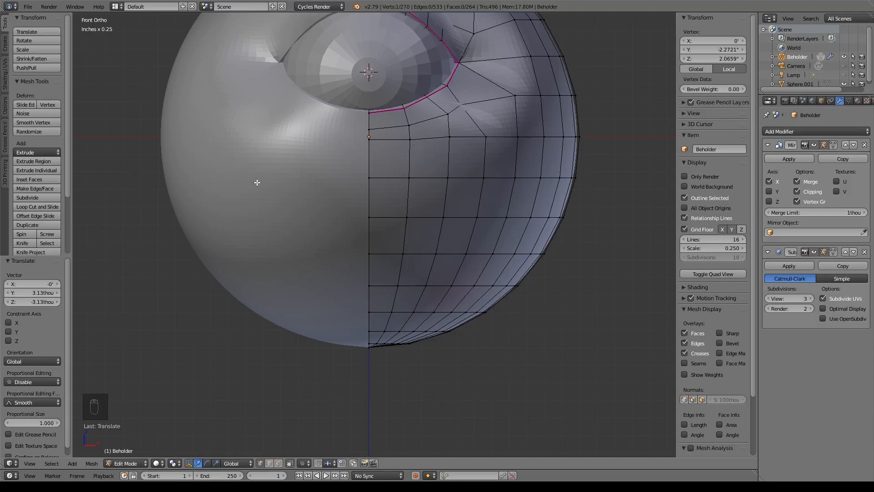
{"action": "key", "text": "ctrl+shift+s"}
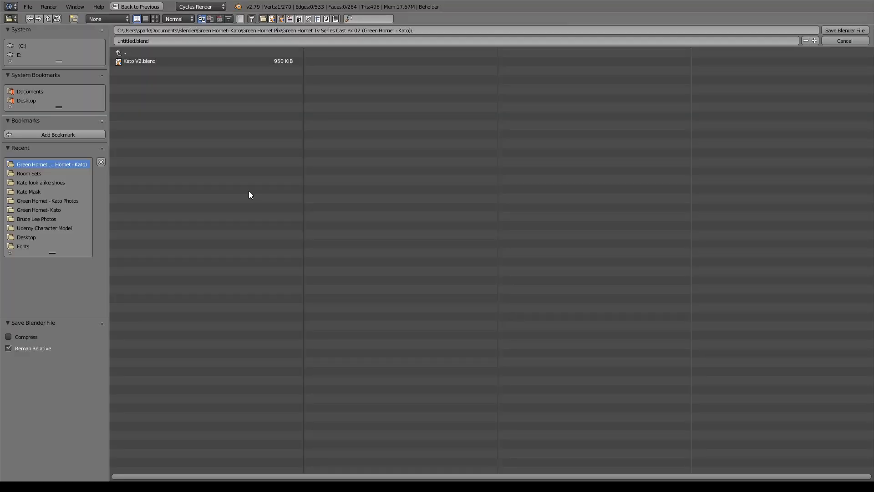
{"action": "key", "text": "Return"}
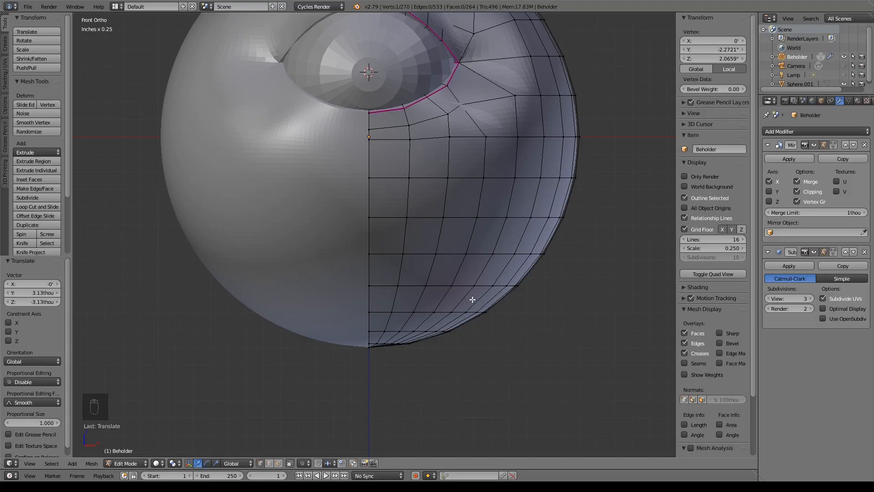
Select six vertices across the lower front row and rip them into a mouth opening, offset -25.9 thou in X and -136 thou in Z
{"action": "left_click", "coordinate": [369, 254]}
{"action": "left_click", "coordinate": [403, 254], "text": "shift"}
{"action": "left_click", "coordinate": [436, 254], "text": "shift"}
{"action": "left_click", "coordinate": [469, 253], "text": "shift"}
{"action": "left_click", "coordinate": [490, 254], "text": "shift"}
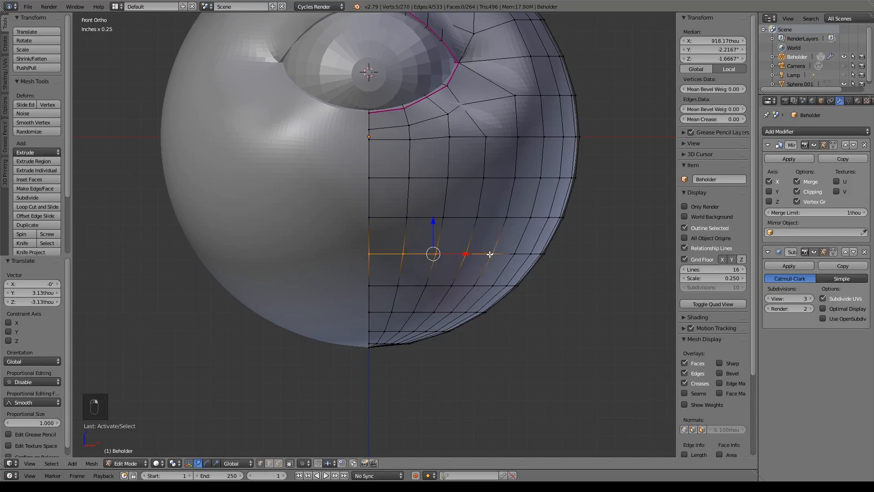
{"action": "left_click", "coordinate": [526, 270], "text": "shift"}
{"action": "right_click", "coordinate": [531, 254], "text": "shift"}
{"action": "right_click", "coordinate": [537, 251], "text": "shift"}
{"action": "right_click", "coordinate": [542, 254], "text": "shift"}
{"action": "right_click", "coordinate": [532, 253], "text": "shift"}
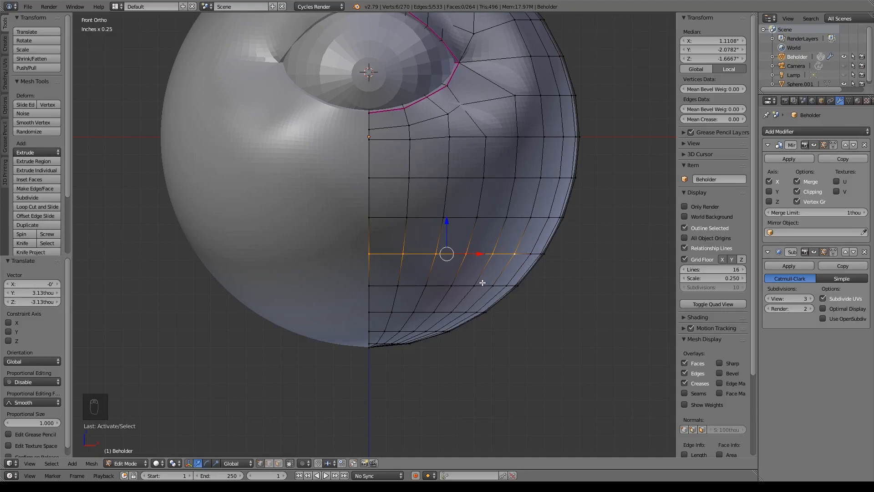
{"action": "key", "text": "v"}
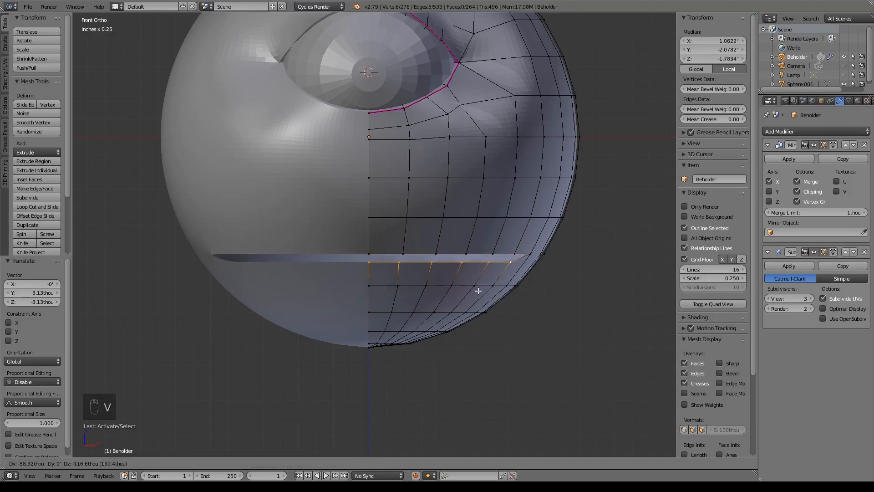
{"action": "left_click", "coordinate": [480, 291]}
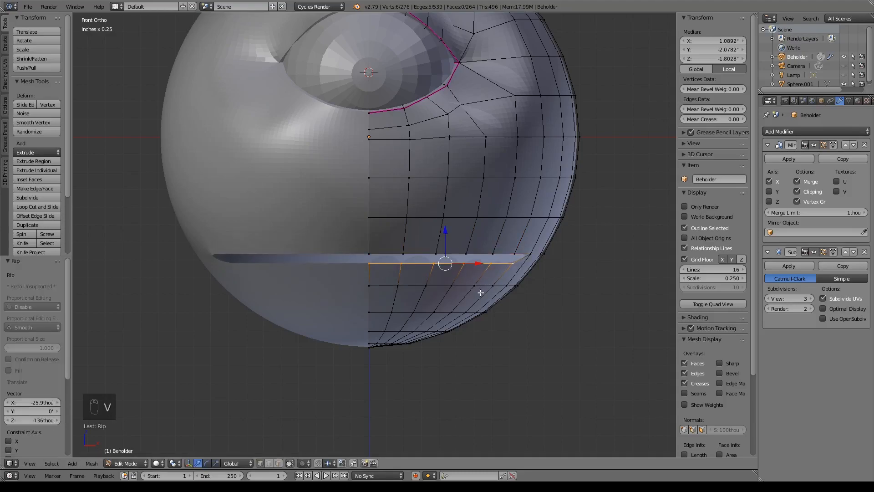
In the side view, set proportional editing to Connected for reshaping the mouth
{"action": "key", "text": "KP_3"}
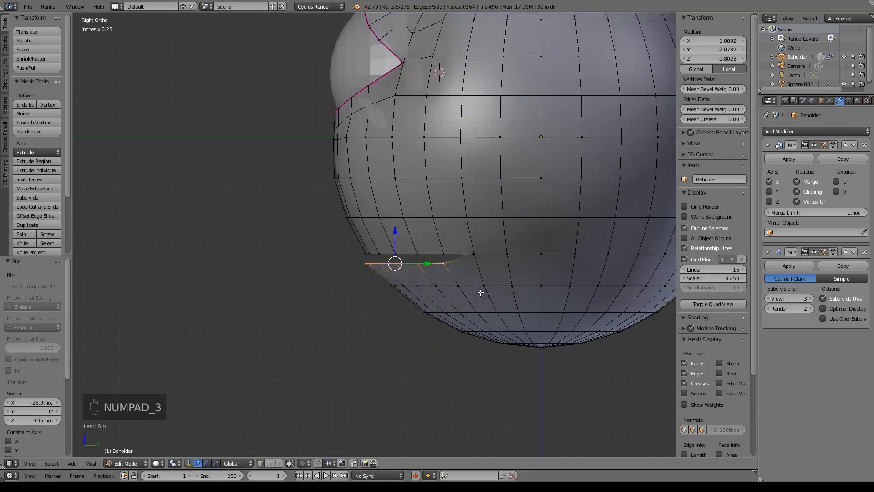
{"action": "middle_click_drag", "start_coordinate": [471, 279], "coordinate": [498, 290], "text": "shift"}
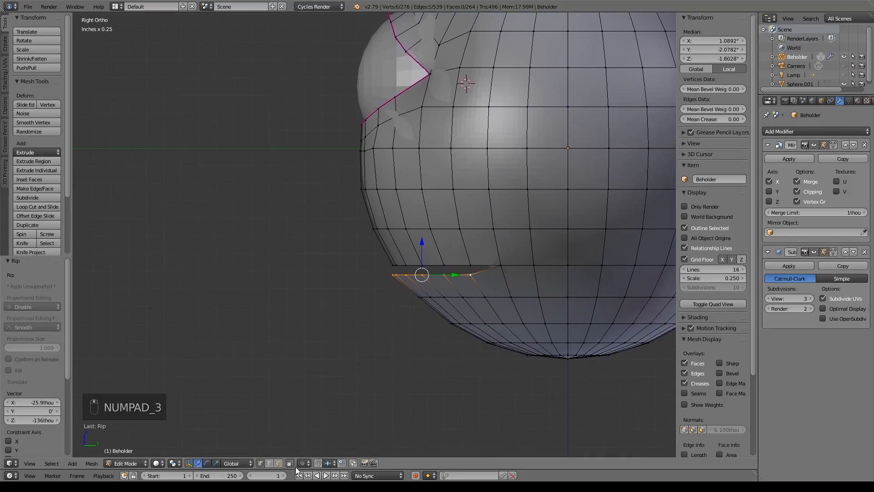
{"action": "middle_click_drag", "start_coordinate": [597, 363], "coordinate": [509, 353], "text": "shift"}
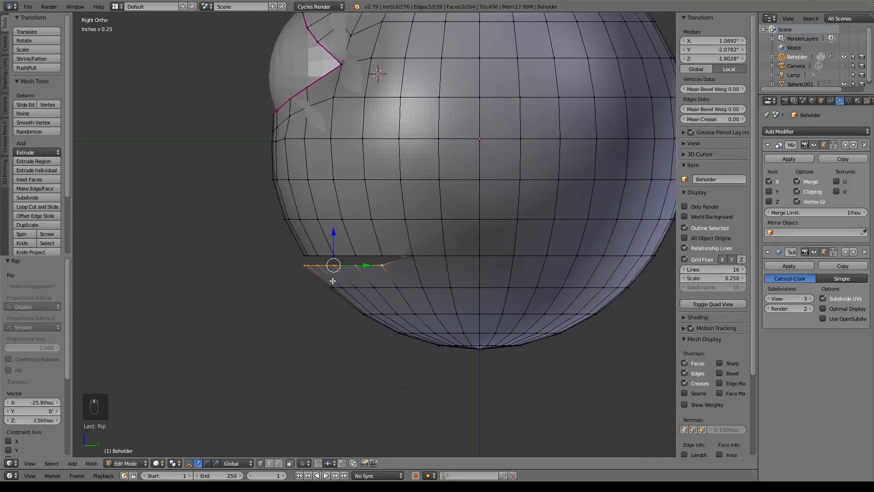
{"action": "left_click", "coordinate": [303, 462]}
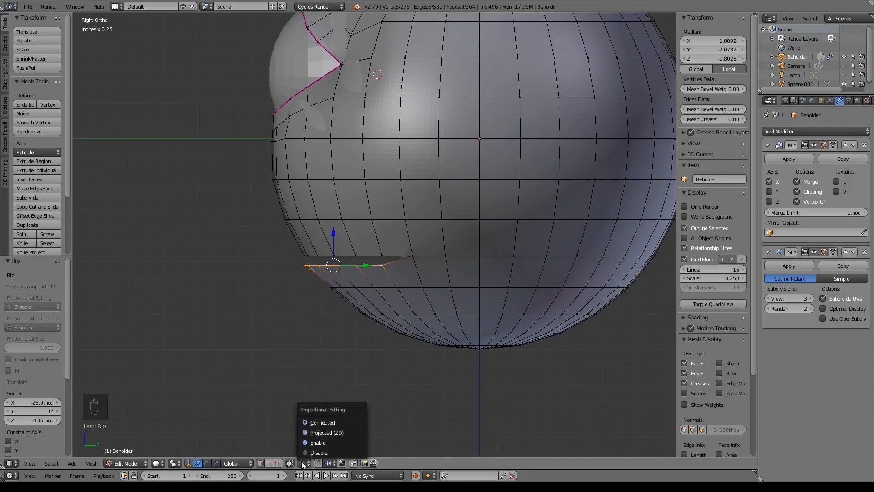
{"action": "left_click", "coordinate": [313, 422]}
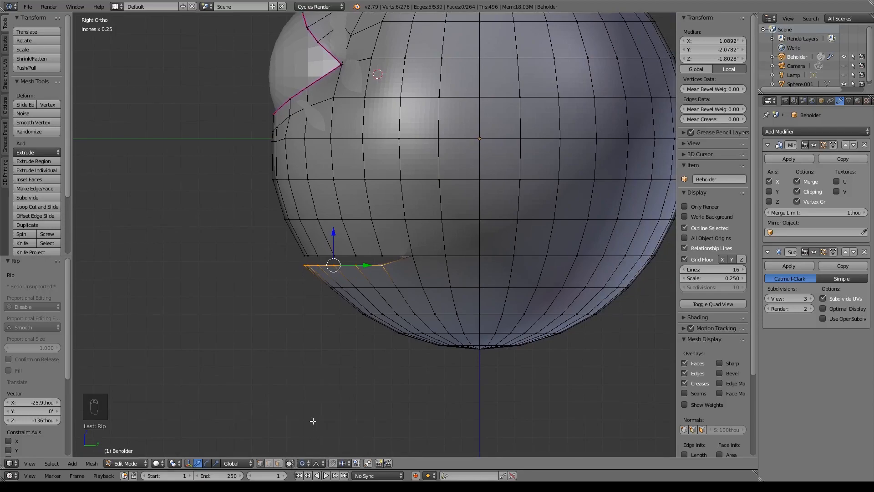
Try to pull the mouth's lower edge down and back with a proportional size of about 1.95
{"action": "key", "text": "g"}
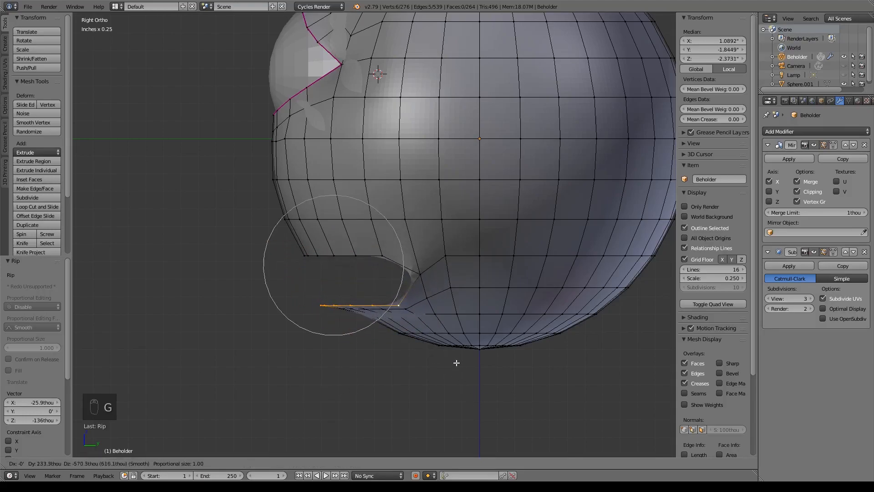
{"action": "scroll", "coordinate": [474, 384], "scroll_direction": "down", "scroll_amount": 4}
{"action": "scroll", "coordinate": [475, 387], "scroll_direction": "down", "scroll_amount": 3}
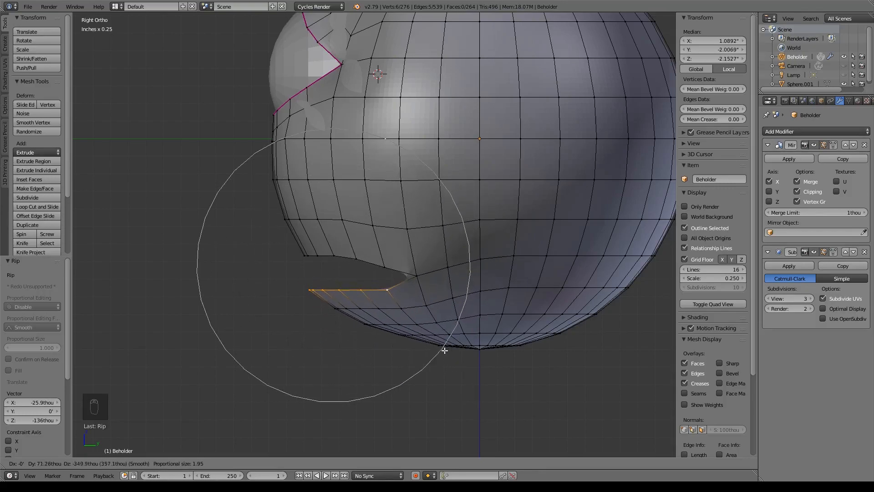
{"action": "right_click", "coordinate": [445, 349]}
{"action": "right_click", "coordinate": [383, 290], "text": "alt+shift"}
{"action": "key", "text": "ctrl+z"}
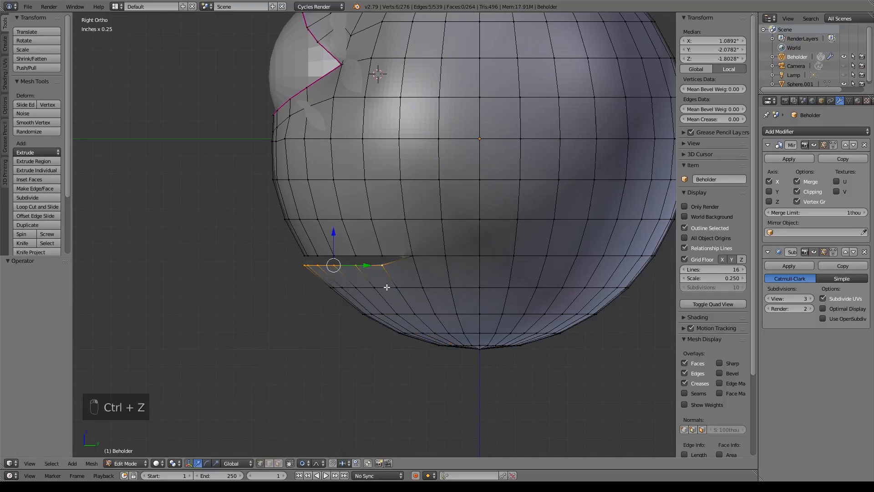
Extend the selection from the mouth's lower edge across the next two rows of jaw vertices beneath it
{"action": "right_click", "coordinate": [393, 288], "text": "shift"}
{"action": "right_click", "coordinate": [373, 288], "text": "shift"}
{"action": "right_click", "coordinate": [354, 289], "text": "shift"}
{"action": "middle_click_drag", "start_coordinate": [336, 291], "coordinate": [388, 291]}
{"action": "right_click", "coordinate": [374, 287], "text": "shift"}
{"action": "right_click", "coordinate": [354, 288], "text": "shift"}
{"action": "right_click", "coordinate": [334, 287], "text": "shift"}
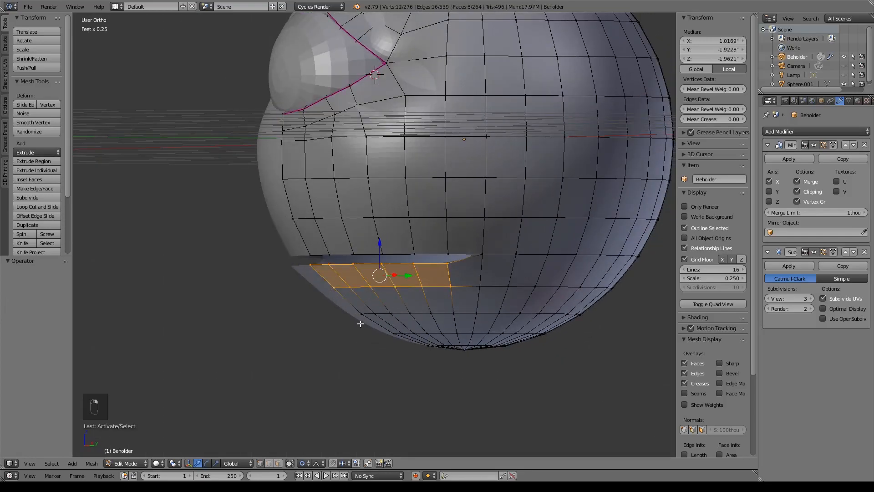
{"action": "right_click", "coordinate": [360, 317], "text": "shift"}
{"action": "right_click", "coordinate": [375, 314], "text": "shift"}
{"action": "right_click", "coordinate": [392, 314], "text": "shift"}
{"action": "right_click", "coordinate": [409, 314], "text": "shift"}
{"action": "right_click", "coordinate": [432, 314], "text": "shift"}
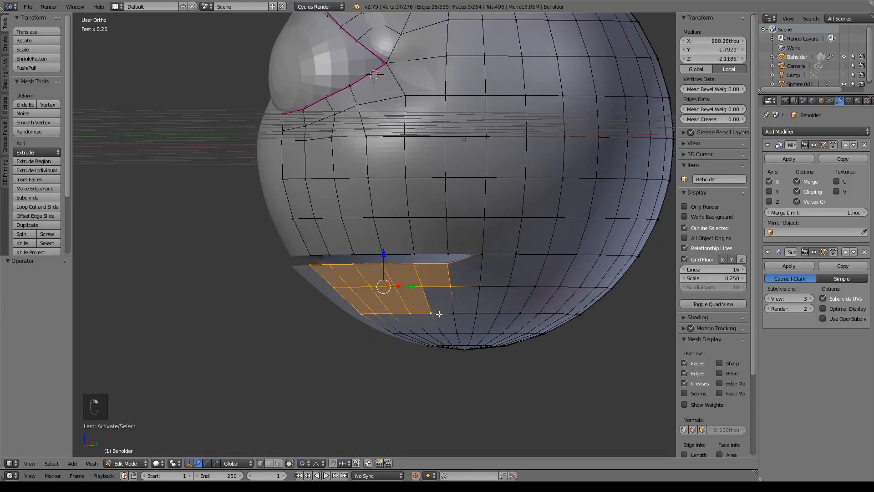
{"action": "right_click", "coordinate": [455, 315], "text": "shift"}
{"action": "right_click", "coordinate": [476, 313], "text": "shift"}
{"action": "right_click", "coordinate": [478, 287], "text": "shift"}
Try to pull the selected jaw patch down and back in the side view with a proportional size of about 5.58
{"action": "key", "text": "KP_3"}
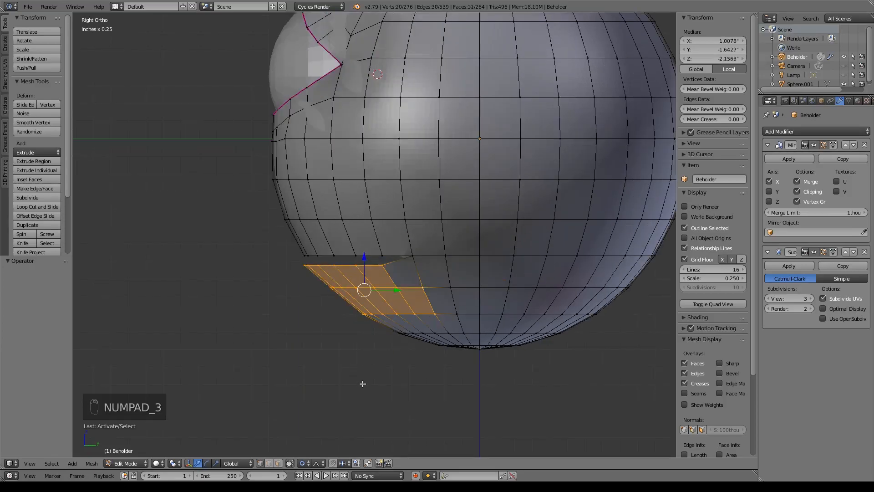
{"action": "key", "text": "g"}
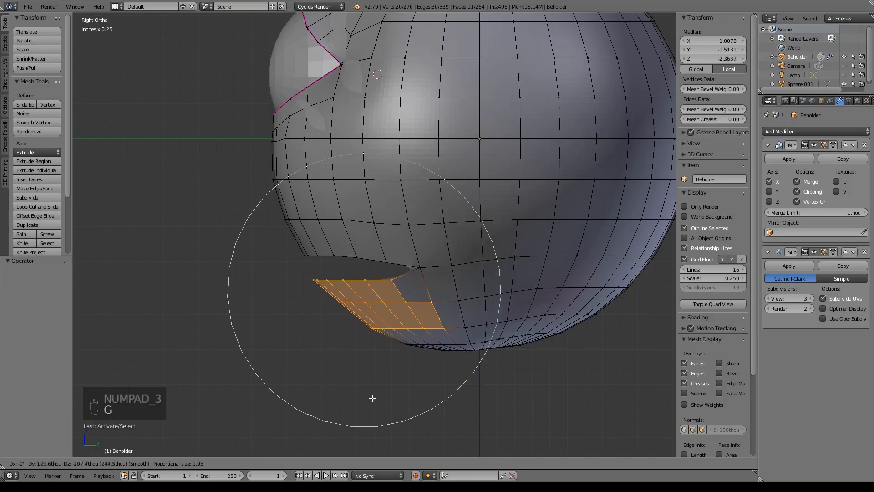
{"action": "scroll", "coordinate": [382, 402], "scroll_direction": "down", "scroll_amount": 4}
{"action": "scroll", "coordinate": [385, 403], "scroll_direction": "down", "scroll_amount": 9}
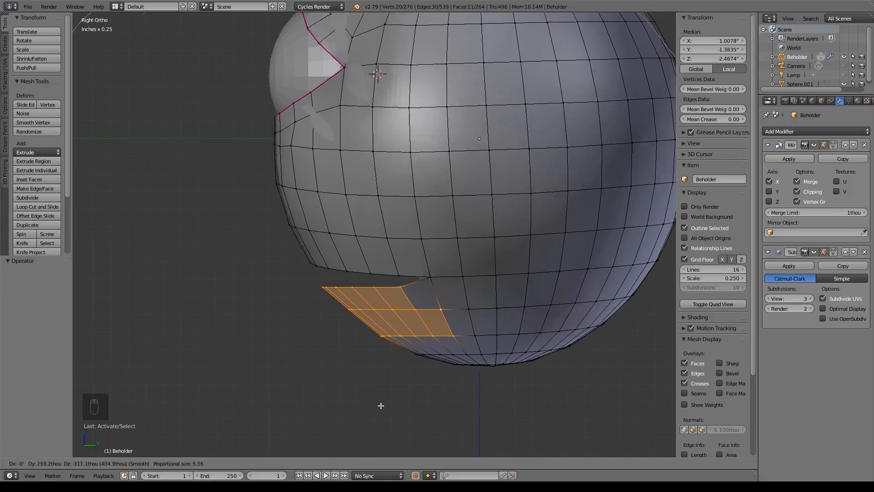
{"action": "right_click", "coordinate": [381, 405]}
Add the next lower row of jaw vertices to the selection, near the bottom pole of the body
{"action": "middle_click_drag", "start_coordinate": [454, 410], "coordinate": [438, 388], "text": "shift"}
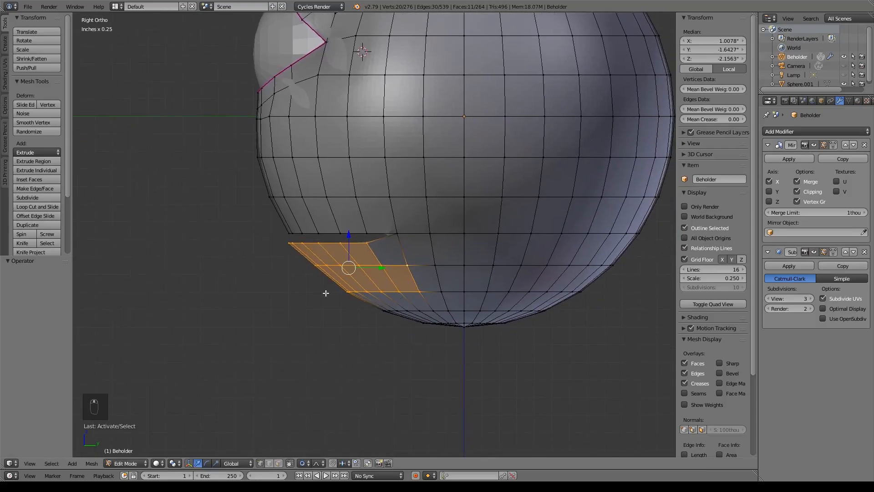
{"action": "middle_click_drag", "start_coordinate": [417, 336], "coordinate": [482, 302]}
{"action": "right_click", "coordinate": [476, 302], "text": "shift"}
{"action": "right_click", "coordinate": [455, 301], "text": "shift"}
{"action": "right_click", "coordinate": [435, 300], "text": "shift"}
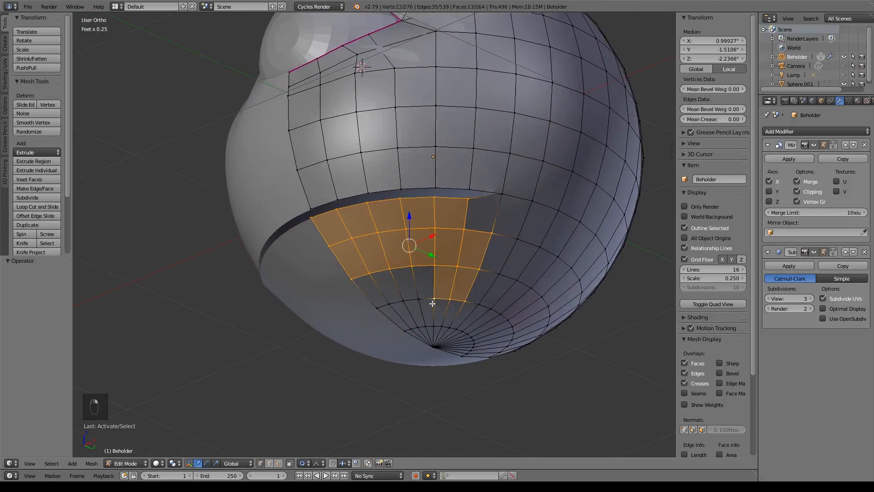
{"action": "right_click", "coordinate": [413, 301], "text": "shift"}
{"action": "right_click", "coordinate": [393, 302], "text": "shift"}
{"action": "right_click", "coordinate": [377, 308], "text": "shift"}
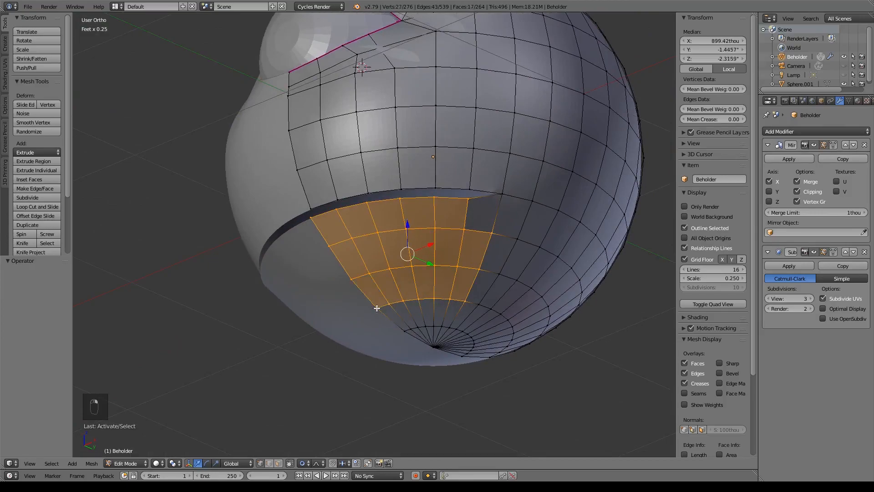
Pull the jaw patch down and back in the side view, finishing with 123 thou in Y and -233 thou in Z at proportional size 1.331
{"action": "key", "text": "KP_3"}
{"action": "key", "text": "g"}
{"action": "left_click", "coordinate": [460, 372]}
{"action": "key", "text": "g"}
{"action": "scroll", "coordinate": [539, 369], "scroll_direction": "up", "scroll_amount": 5}
{"action": "left_click", "coordinate": [394, 263]}
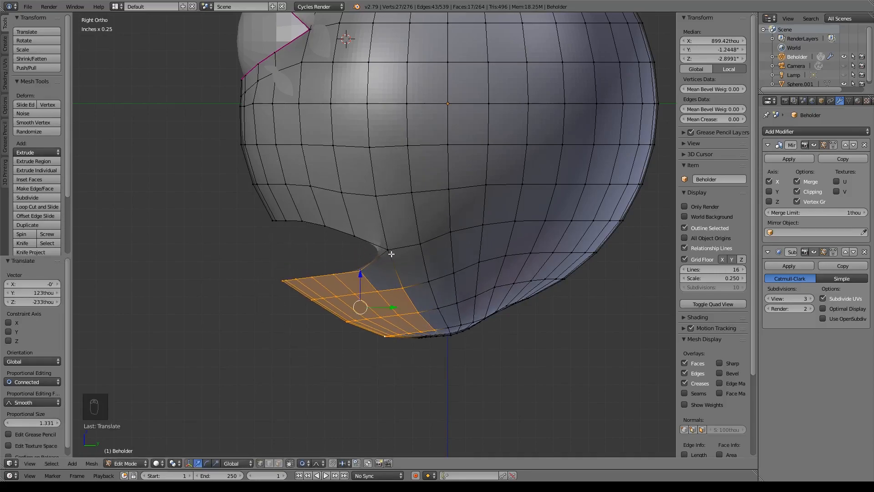
Move the mouth corner vertex up and back with proportional editing, and rotate it -15.7°
{"action": "right_click", "coordinate": [393, 259]}
{"action": "key", "text": "g"}
{"action": "left_click", "coordinate": [411, 229]}
{"action": "key", "text": "r"}
{"action": "left_click", "coordinate": [487, 230]}
In the front view, lower the upper lip's centre vertex by 156 thou in Z and pull down a vertex nearer the corner
{"action": "middle_click_drag", "start_coordinate": [417, 288], "coordinate": [508, 264]}
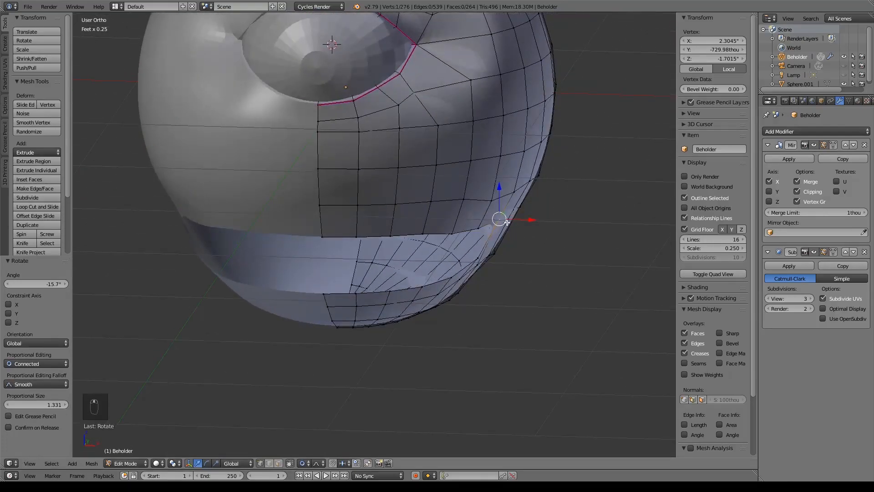
{"action": "key", "text": "KP_1"}
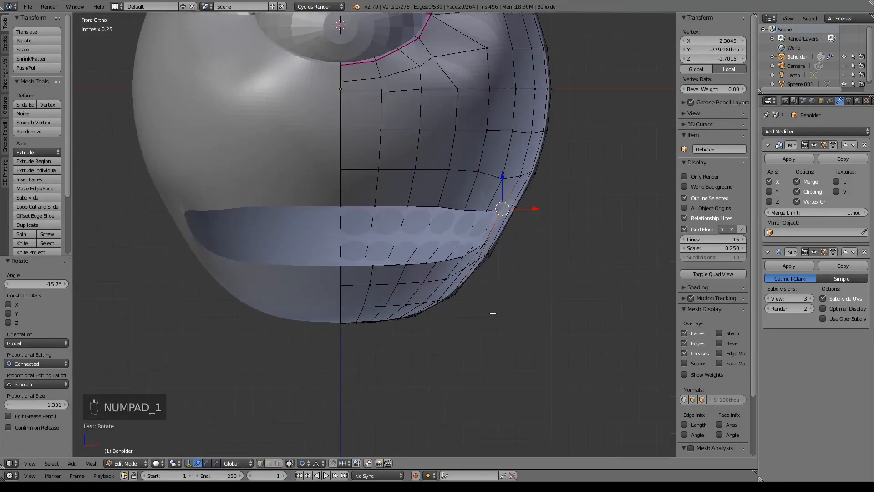
{"action": "right_click", "coordinate": [348, 201]}
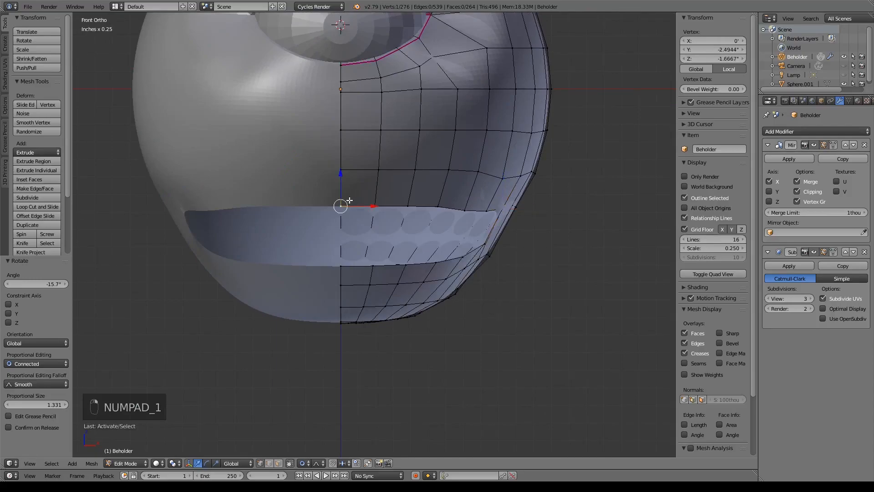
{"action": "key", "text": "g"}
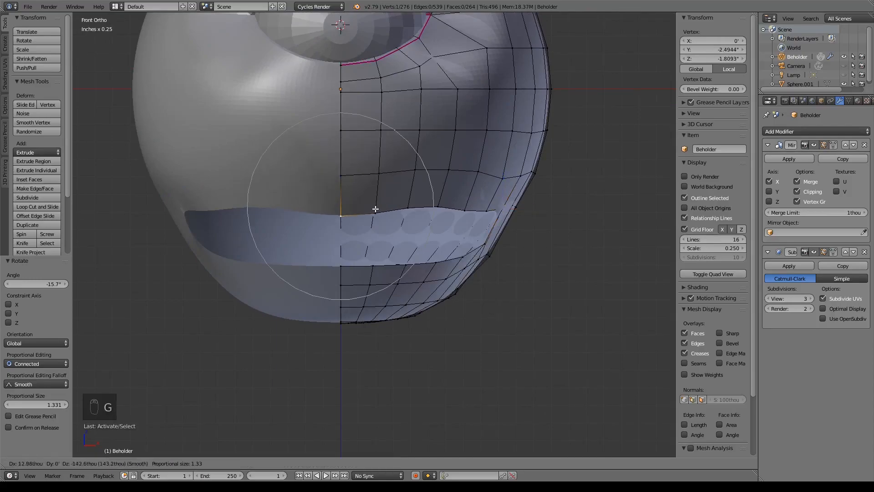
{"action": "left_click", "coordinate": [377, 210]}
{"action": "right_click", "coordinate": [452, 203]}
{"action": "right_click", "coordinate": [440, 204]}
{"action": "key", "text": "g"}
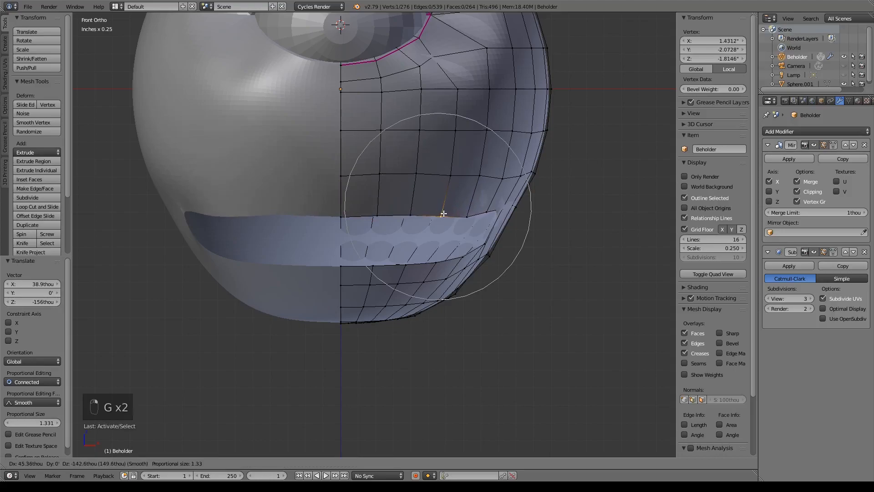
{"action": "left_click", "coordinate": [443, 215]}
Pull the mouth corner vertex outward and upward in the front view
{"action": "right_click", "coordinate": [504, 207]}
{"action": "key", "text": "g"}
{"action": "left_click", "coordinate": [515, 184]}
Lower the centre and middle vertices of the lower lip slightly with proportional editing
{"action": "right_click", "coordinate": [344, 266]}
{"action": "key", "text": "g"}
{"action": "left_click", "coordinate": [345, 278]}
{"action": "right_click", "coordinate": [407, 266]}
{"action": "key", "text": "g"}
{"action": "left_click", "coordinate": [406, 274]}
{"action": "right_click", "coordinate": [347, 216]}
{"action": "left_click", "coordinate": [472, 208]}
Try to shift a front mouth vertex along Z in the side view with a proportional size of 0.683
{"action": "middle_click_drag", "start_coordinate": [501, 248], "coordinate": [437, 275]}
{"action": "key", "text": "KP_3"}
{"action": "middle_click_drag", "start_coordinate": [345, 240], "coordinate": [369, 291], "text": "shift"}
{"action": "right_click", "coordinate": [337, 265]}
{"action": "left_click_drag", "start_coordinate": [339, 237], "coordinate": [341, 240]}
{"action": "scroll", "coordinate": [341, 239], "scroll_direction": "up", "scroll_amount": 7}
{"action": "left_click", "coordinate": [341, 240]}
{"action": "key", "text": "KP_1"}
{"action": "key", "text": "KP_3"}
Box-select the lower jaw in wireframe and move it about 162 thou in Y and -194 thou in Z at proportional size 1.00
{"action": "key", "text": "z"}
{"action": "key", "text": "b"}
{"action": "left_click_drag", "start_coordinate": [277, 250], "coordinate": [595, 392]}
{"action": "key", "text": "g"}
{"action": "right_click", "coordinate": [412, 316]}
{"action": "right_click", "coordinate": [322, 222], "text": "shift"}
{"action": "key", "text": "g"}
{"action": "scroll", "coordinate": [496, 326], "scroll_direction": "down", "scroll_amount": 4}
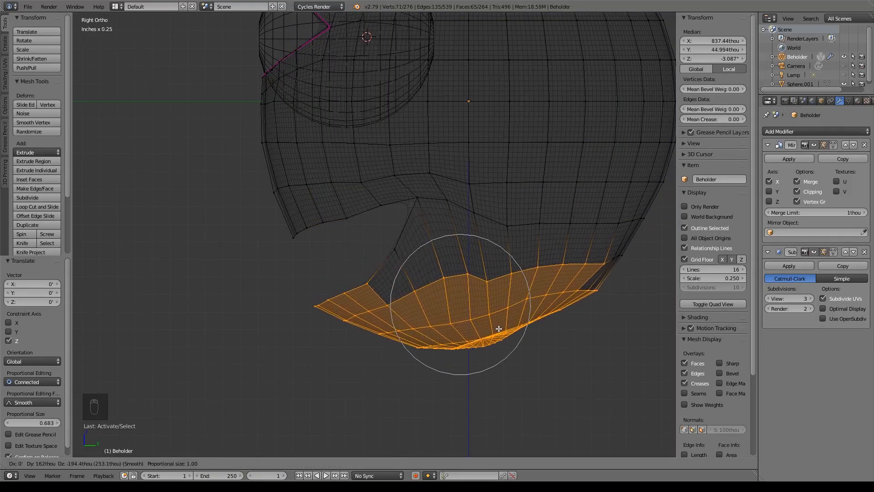
{"action": "left_click", "coordinate": [497, 328]}
Select only the seven upper lip edge vertices and flatten them by scaling to 0 in Z
{"action": "right_click", "coordinate": [340, 217], "text": "alt"}
{"action": "key", "text": "b"}
{"action": "middle_click_drag", "start_coordinate": [301, 263], "coordinate": [386, 321]}
{"action": "key", "text": "b"}
{"action": "middle_click_drag", "start_coordinate": [380, 237], "coordinate": [446, 296]}
{"action": "key", "text": "s"}
{"action": "key", "text": "z"}
{"action": "key", "text": "0"}
{"action": "key", "text": "Return"}
Rotate the upper lip edge -19.5° in the side view and return to solid shading in the front view
{"action": "key", "text": "r"}
{"action": "right_click", "coordinate": [428, 325]}
{"action": "key", "text": "ctrl+z"}
{"action": "key", "text": "r"}
{"action": "left_click", "coordinate": [428, 267]}
{"action": "key", "text": "KP_1"}
{"action": "key", "text": "z"}
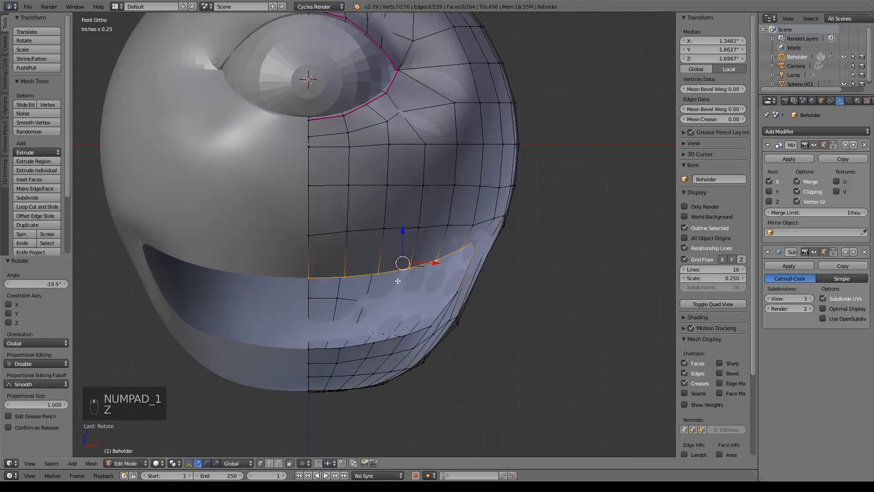
Rotate the upper lip edge again in the side view and move it -149 thou in Y and 32.4 thou in Z
{"action": "key", "text": "KP_3"}
{"action": "key", "text": "r"}
{"action": "left_click", "coordinate": [524, 294]}
{"action": "key", "text": "g"}
{"action": "left_click", "coordinate": [346, 271]}
Pull the mouth corner vertex outward by 130 thou in X
{"action": "key", "text": "KP_1"}
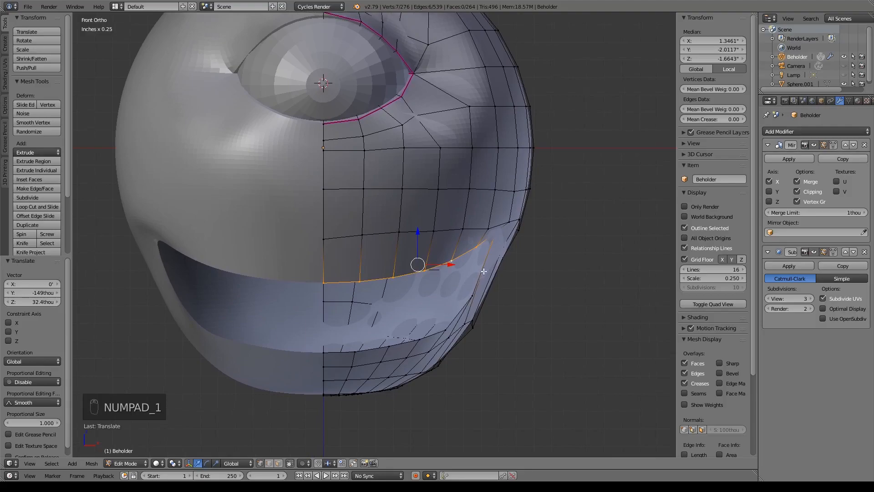
{"action": "right_click", "coordinate": [497, 232]}
{"action": "left_click_drag", "start_coordinate": [529, 231], "coordinate": [538, 235]}
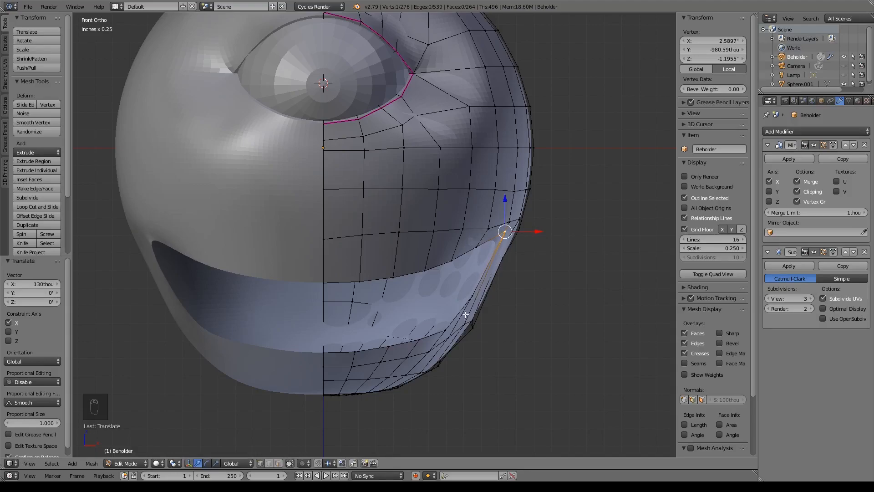
Select the whole mouth edge loop, extrude it in place and scale the new loop to 0.932
{"action": "middle_click_drag", "start_coordinate": [561, 378], "coordinate": [472, 376]}
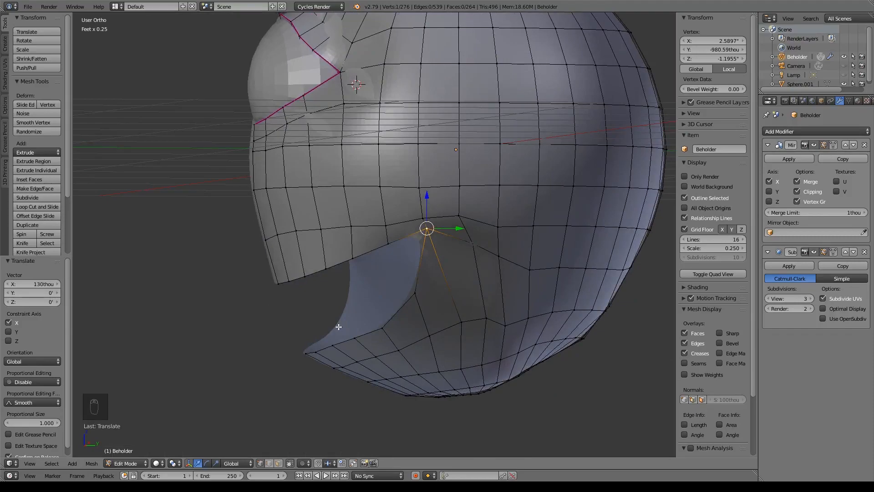
{"action": "middle_click_drag", "start_coordinate": [338, 326], "coordinate": [366, 303], "text": "shift"}
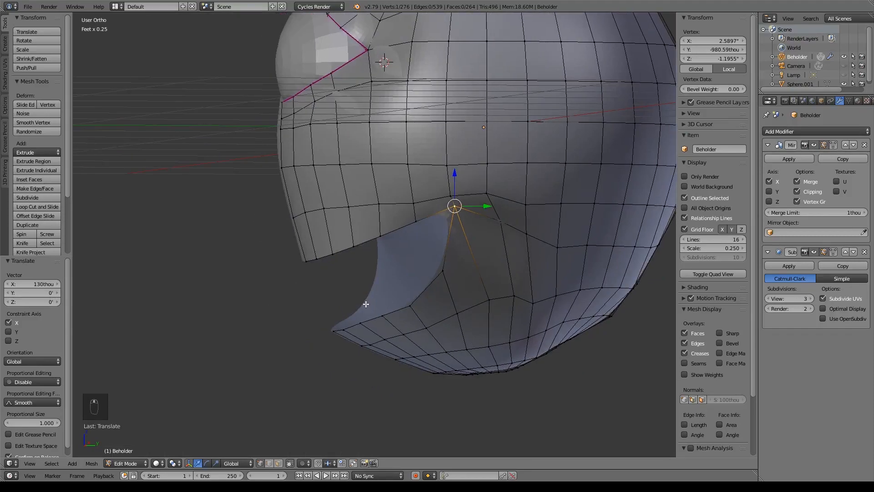
{"action": "right_click", "coordinate": [369, 238], "text": "alt"}
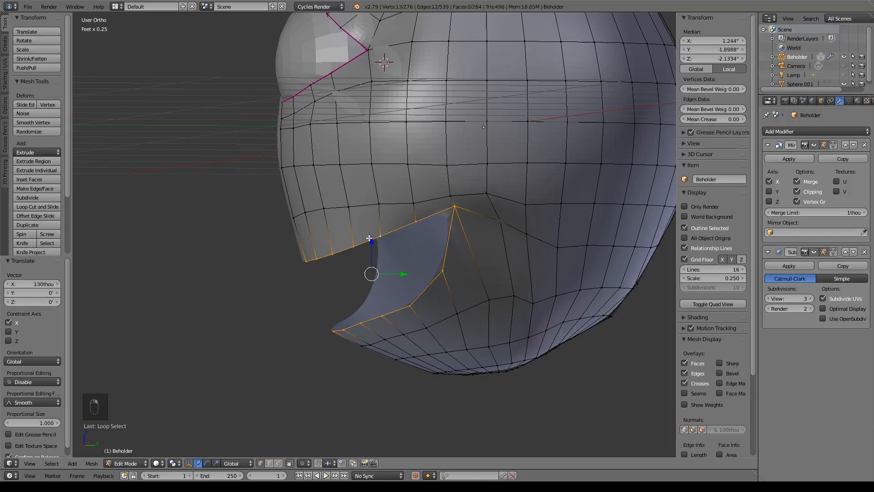
{"action": "key", "text": "e"}
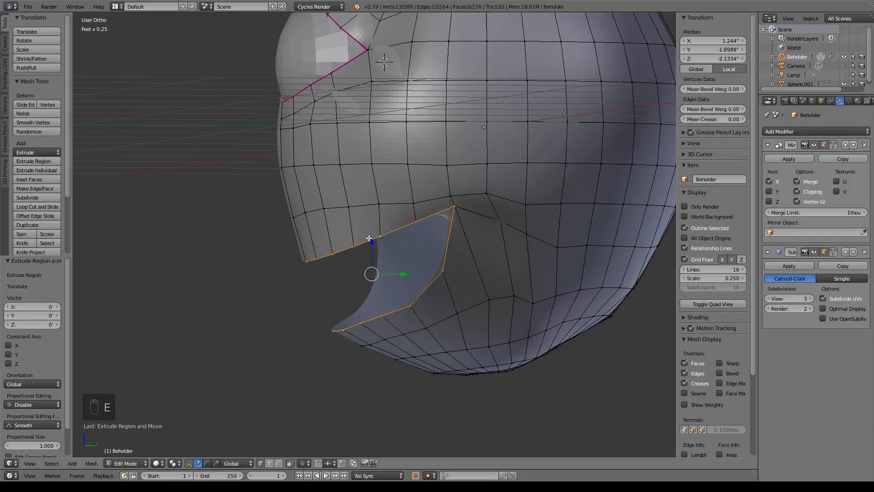
{"action": "key", "text": "KP_1"}
{"action": "middle_click_drag", "start_coordinate": [427, 258], "coordinate": [473, 251], "text": "shift"}
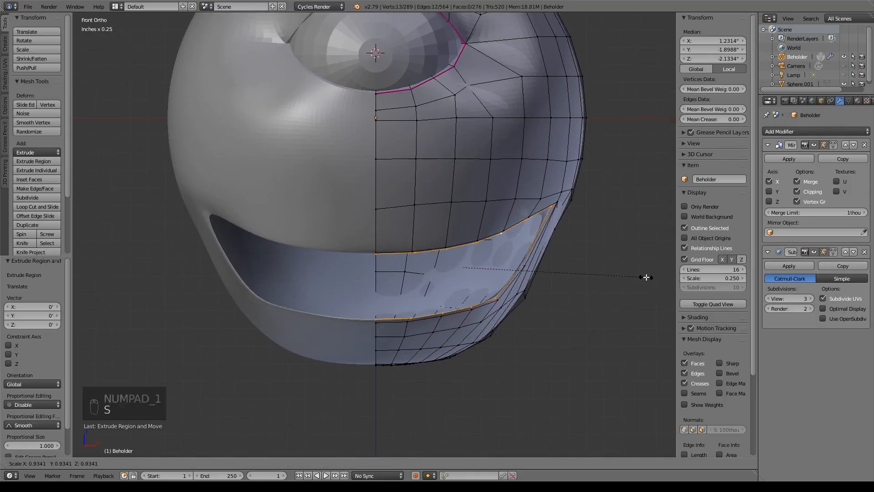
{"action": "key", "text": "s"}
{"action": "left_click", "coordinate": [649, 342]}
Scale the extruded lip loop by 0.909 in the side view, and move it back along Y and 38.9 thou up in Z
{"action": "middle_click_drag", "start_coordinate": [649, 342], "coordinate": [462, 213]}
{"action": "key", "text": "KP_3"}
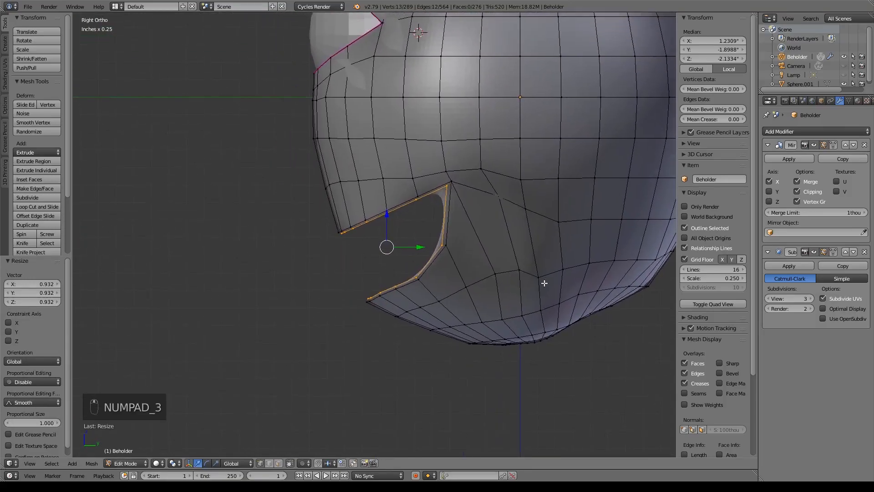
{"action": "key", "text": "s"}
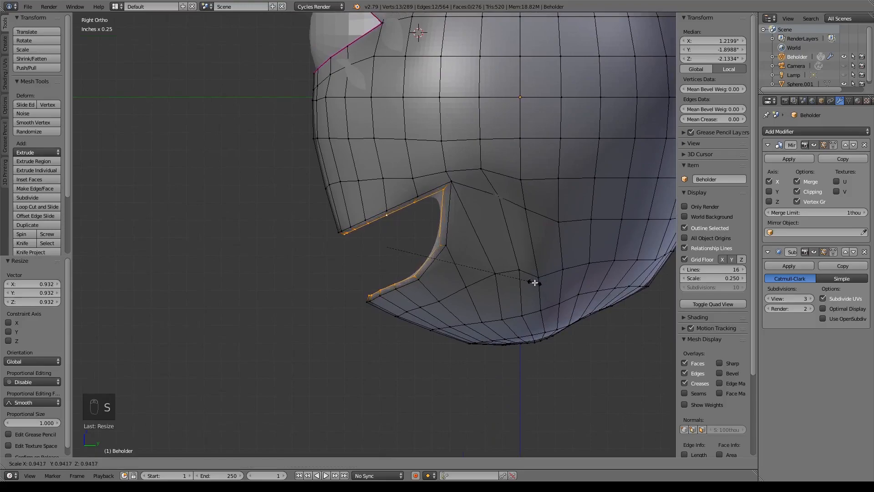
{"action": "left_click", "coordinate": [529, 281]}
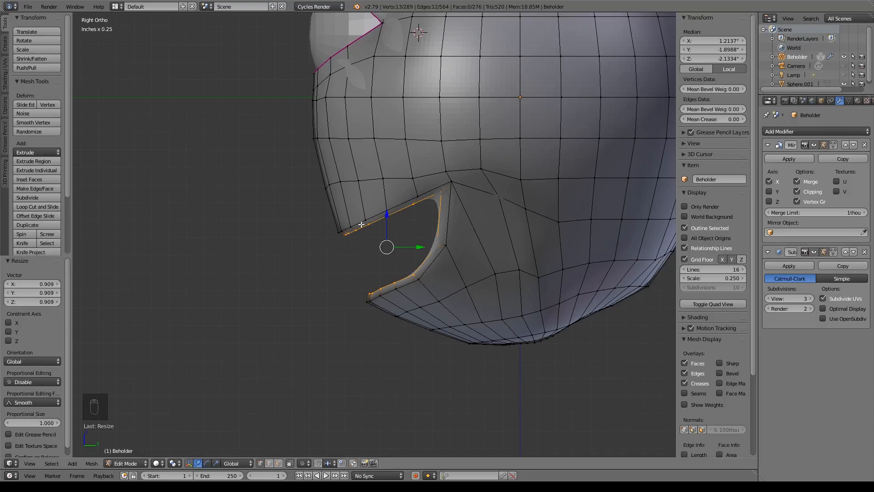
{"action": "left_click_drag", "start_coordinate": [428, 241], "coordinate": [438, 244]}
{"action": "left_click_drag", "start_coordinate": [401, 214], "coordinate": [407, 212]}
Crease the short edge between the outer and inner lip loops at the mouth corner to 1.000
{"action": "middle_click_drag", "start_coordinate": [421, 291], "coordinate": [503, 294]}
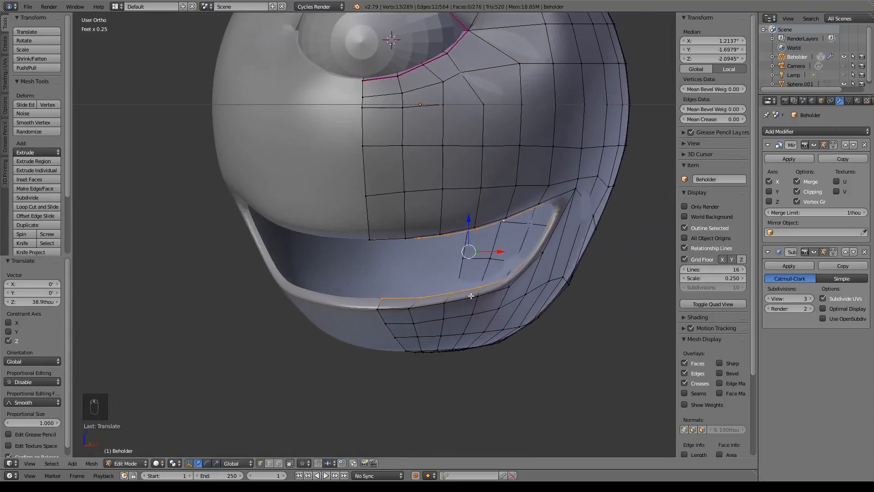
{"action": "middle_click_drag", "start_coordinate": [603, 214], "coordinate": [563, 201]}
{"action": "right_click", "coordinate": [563, 193]}
{"action": "right_click", "coordinate": [571, 185], "text": "shift"}
{"action": "key", "text": "shift+e"}
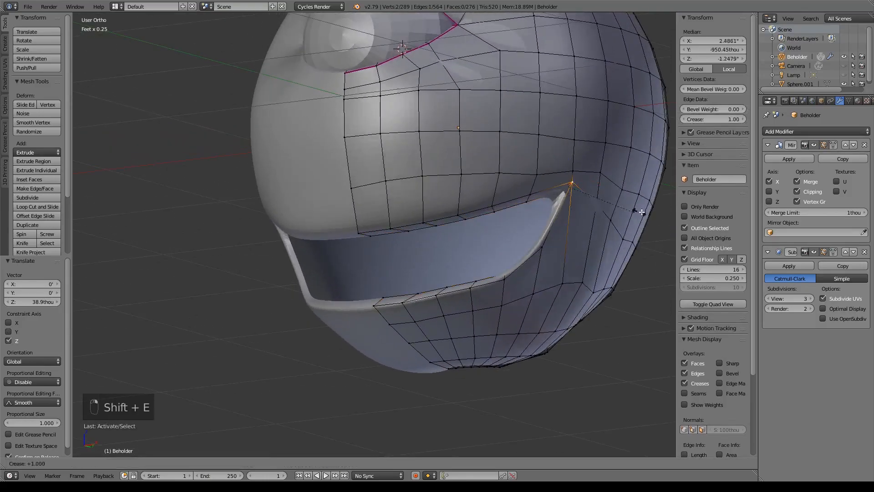
{"action": "left_click", "coordinate": [428, 247]}
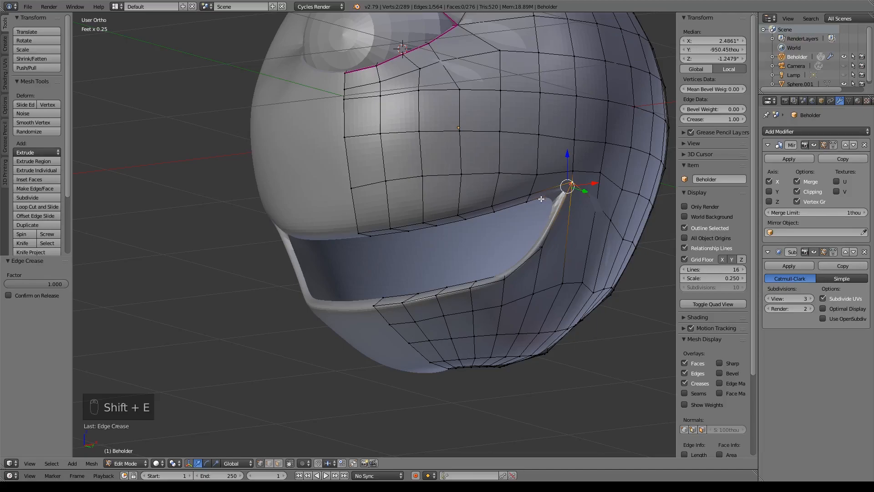
Select the inner lip loop, extrude it and move the new loop 417 thou back along Y into the mouth
{"action": "right_click", "coordinate": [485, 215], "text": "alt"}
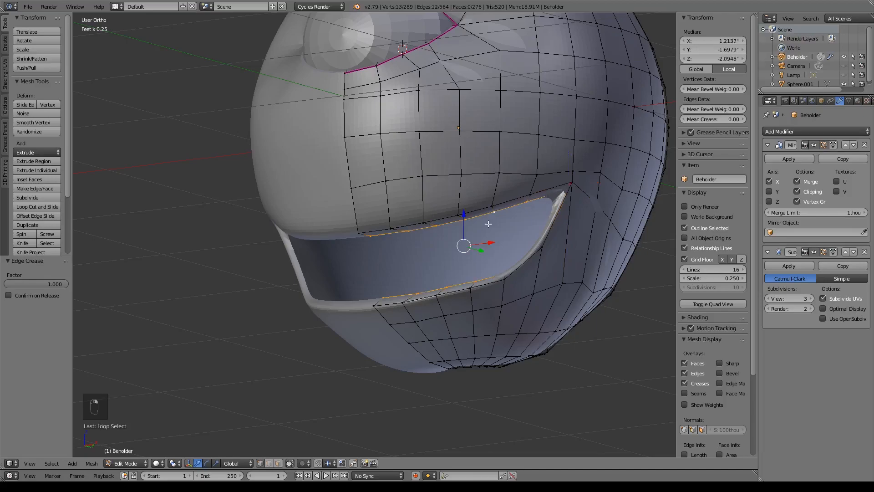
{"action": "key", "text": "e"}
{"action": "right_click", "coordinate": [507, 319]}
{"action": "middle_click_drag", "start_coordinate": [507, 318], "coordinate": [449, 308]}
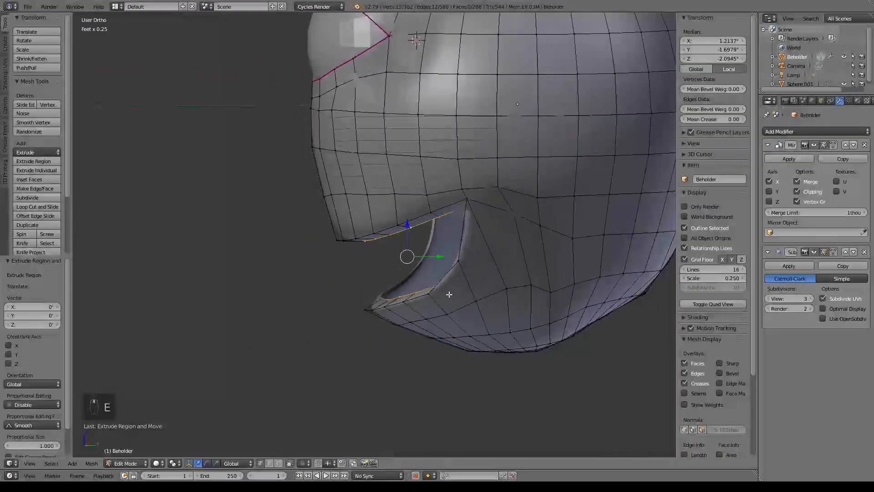
{"action": "left_click_drag", "start_coordinate": [434, 255], "coordinate": [463, 257]}
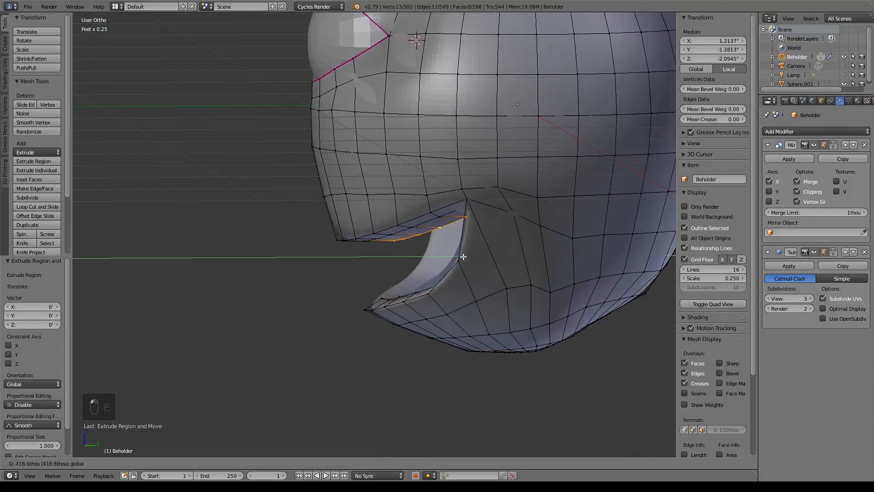
Move the new inner mouth loop -282 thou along X towards the centre
{"action": "middle_click_drag", "start_coordinate": [462, 305], "coordinate": [557, 318]}
{"action": "key", "text": "g"}
{"action": "key", "text": "x"}
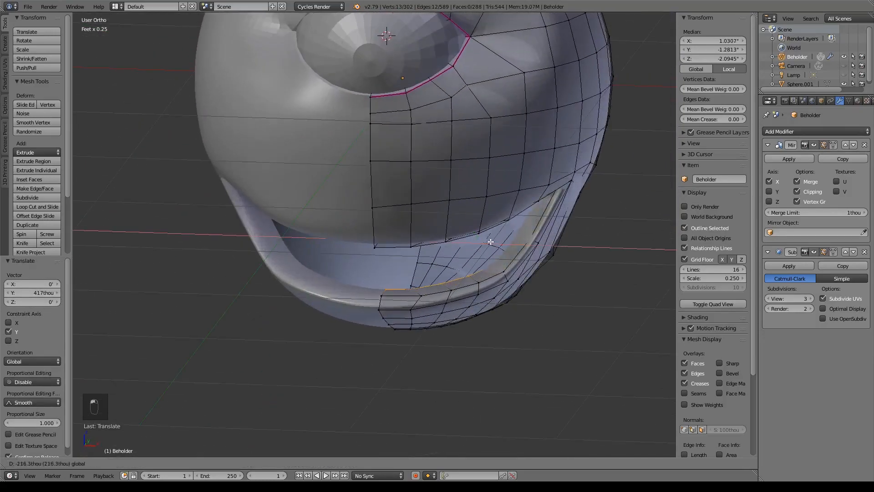
{"action": "left_click", "coordinate": [486, 242]}
Scale the inner mouth loop by 0.821 in the front view
{"action": "key", "text": "KP_1"}
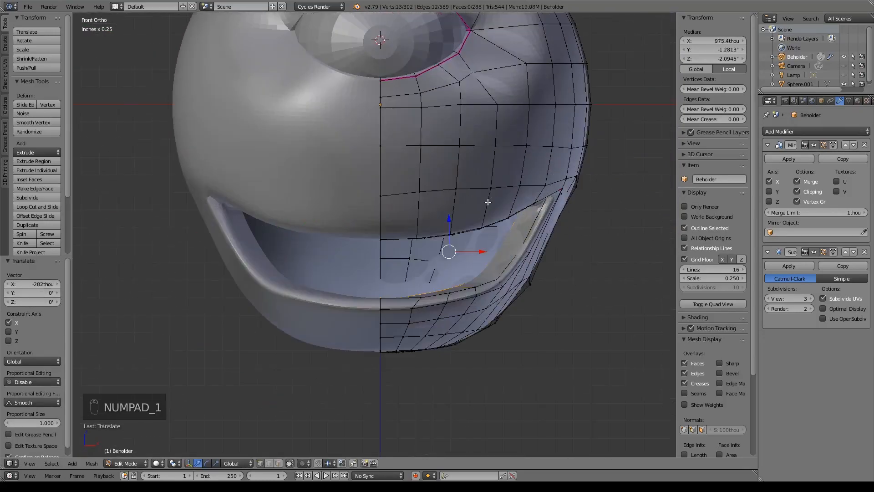
{"action": "scroll", "coordinate": [482, 232], "scroll_direction": "up", "scroll_amount": 1}
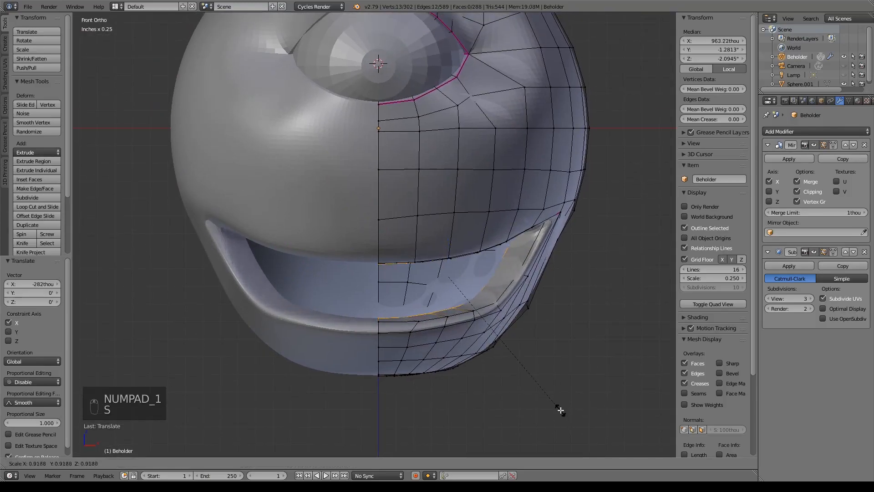
{"action": "key", "text": "s"}
{"action": "left_click", "coordinate": [553, 391]}
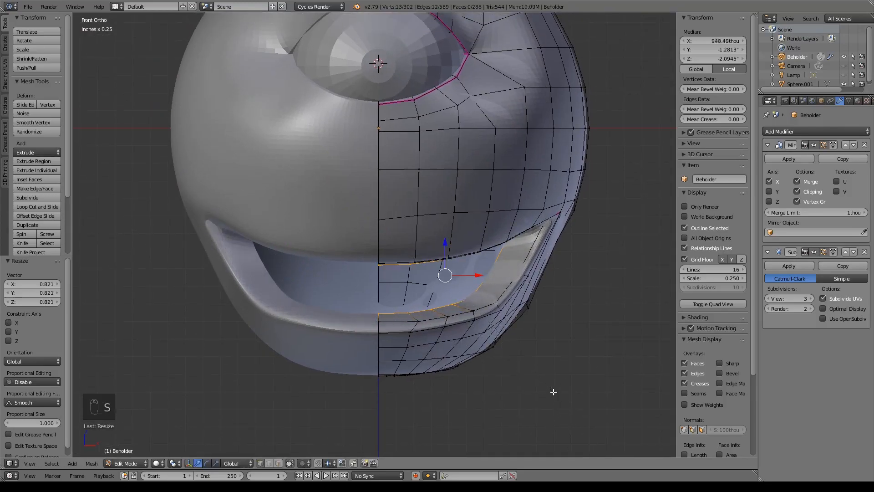
Extrude the inner mouth loop in place and merge the new vertices at their center to close the mouth interior
{"action": "key", "text": "e"}
{"action": "right_click", "coordinate": [553, 391]}
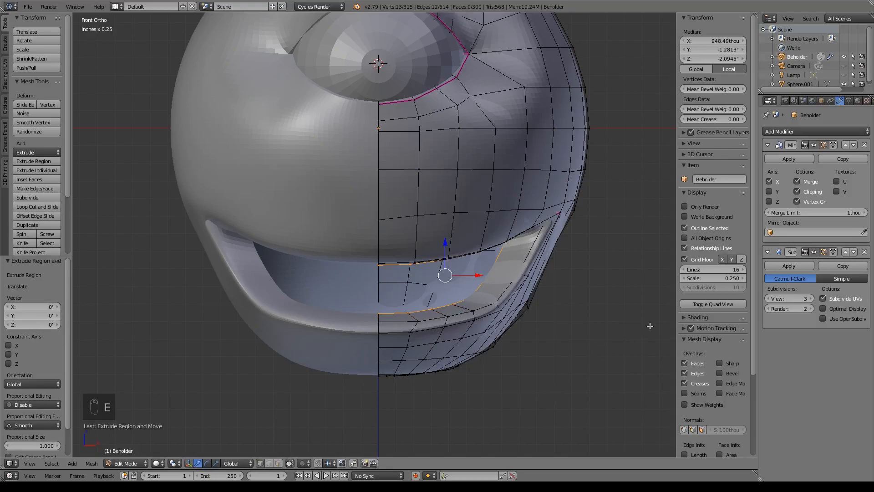
{"action": "key", "text": "alt+m"}
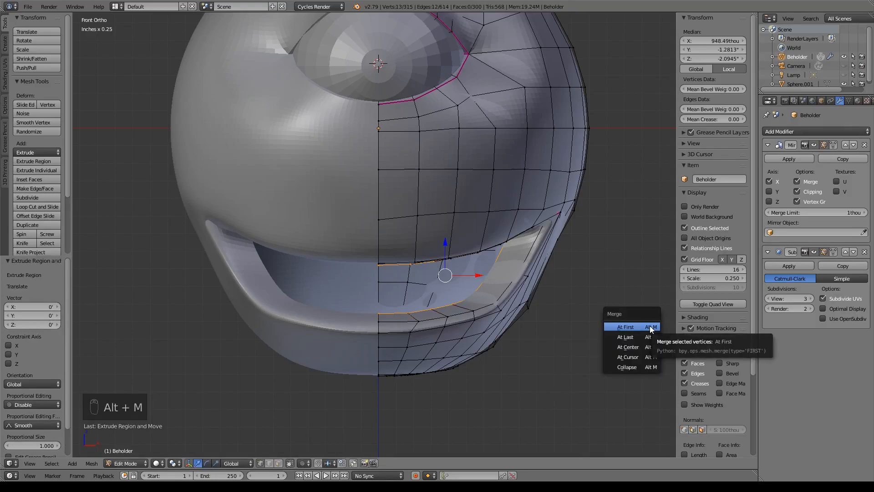
{"action": "left_click", "coordinate": [642, 353]}
Move the merged vertex -1.24" along X onto the mirror centre line and 236 thou back along Y
{"action": "left_click_drag", "start_coordinate": [481, 280], "coordinate": [348, 272]}
{"action": "middle_click_drag", "start_coordinate": [348, 272], "coordinate": [347, 306]}
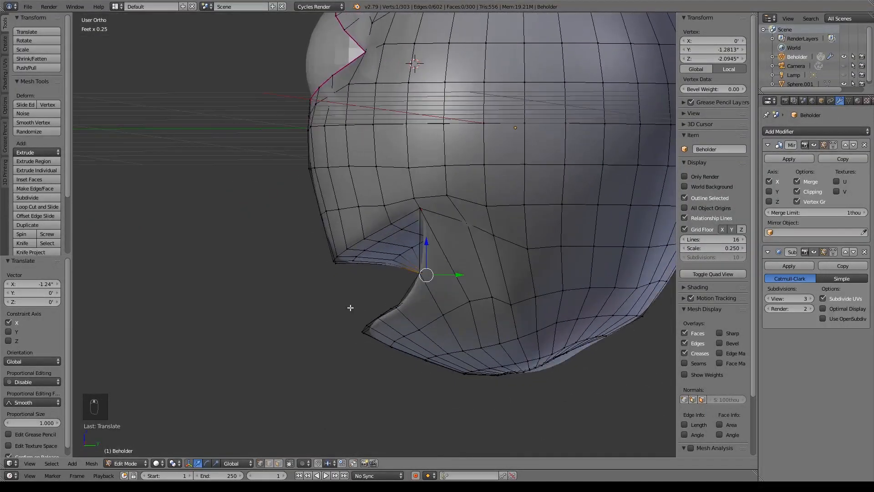
{"action": "left_click_drag", "start_coordinate": [457, 274], "coordinate": [474, 279]}
Select the inner mouth loop with its centre vertex, flatten them along Y with scale 0, and move them 443 thou back along Y
{"action": "middle_click_drag", "start_coordinate": [474, 279], "coordinate": [523, 267]}
{"action": "scroll", "coordinate": [458, 272], "scroll_direction": "up", "scroll_amount": 2}
{"action": "middle_click_drag", "start_coordinate": [550, 322], "coordinate": [492, 240]}
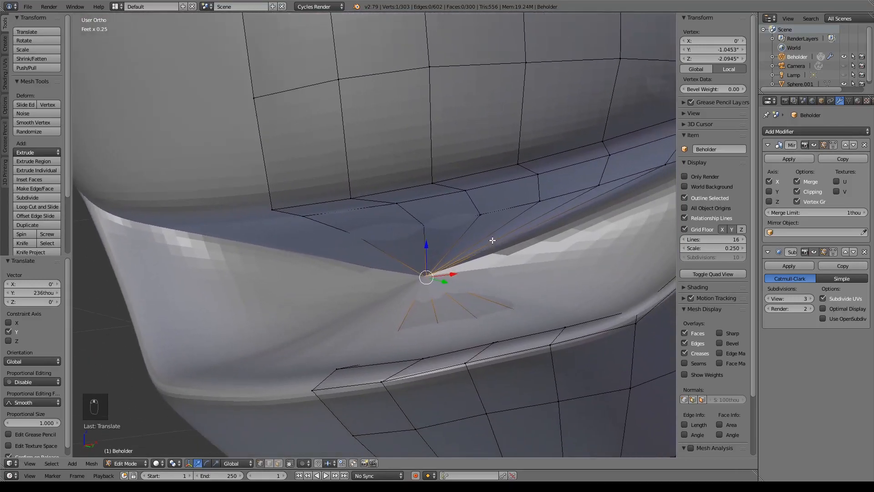
{"action": "right_click", "coordinate": [480, 213], "text": "shift"}
{"action": "right_click", "coordinate": [537, 202], "text": "shift"}
{"action": "right_click", "coordinate": [598, 186], "text": "shift"}
{"action": "right_click", "coordinate": [655, 167], "text": "shift"}
{"action": "middle_click_drag", "start_coordinate": [656, 168], "coordinate": [525, 287]}
{"action": "key", "text": "z"}
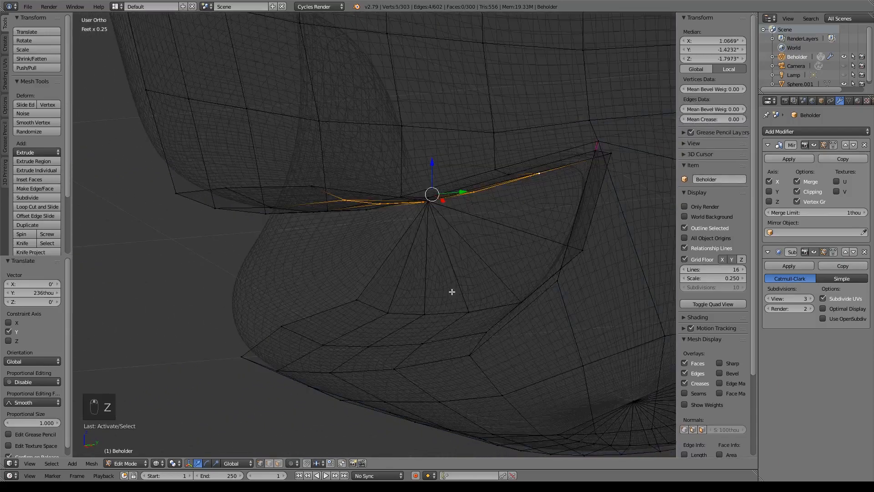
{"action": "right_click", "coordinate": [417, 312], "text": "alt+shift"}
{"action": "middle_click_drag", "start_coordinate": [416, 310], "coordinate": [462, 302]}
{"action": "mouse_move", "coordinate": [496, 267]}
{"action": "middle_mouse_down", "text": "shift"}
{"action": "mouse_move", "coordinate": [453, 269]}
{"action": "mouse_move", "coordinate": [488, 277]}
{"action": "mouse_move", "coordinate": [487, 263]}
{"action": "middle_mouse_up", "text": "shift"}
{"action": "right_click", "coordinate": [381, 227], "text": "shift"}
{"action": "key", "text": "KP_3"}
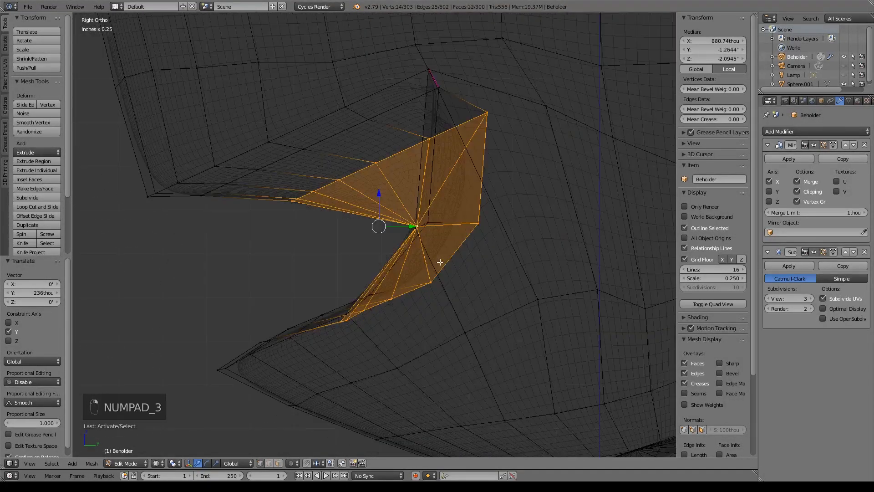
{"action": "middle_click_drag", "start_coordinate": [547, 225], "coordinate": [515, 256], "text": "shift"}
{"action": "key", "text": "s"}
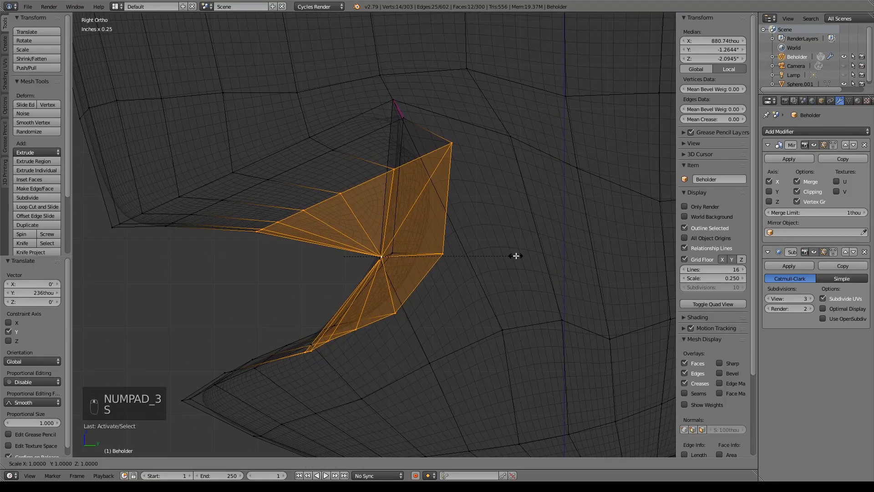
{"action": "key", "text": "0"}
{"action": "key", "text": "Return"}
{"action": "left_click_drag", "start_coordinate": [374, 258], "coordinate": [452, 253]}
Crease the edges of the flattened back wall of the mouth with a factor of 0.483
{"action": "middle_click_drag", "start_coordinate": [415, 301], "coordinate": [446, 301]}
{"action": "key", "text": "shift+e"}
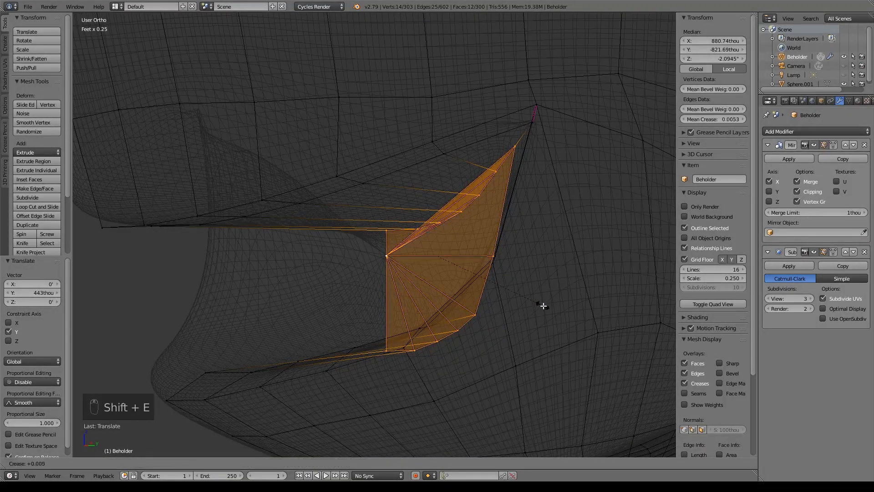
{"action": "left_click", "coordinate": [587, 317]}
{"action": "key", "text": "z"}
{"action": "scroll", "coordinate": [482, 316], "scroll_direction": "up", "scroll_amount": 4}
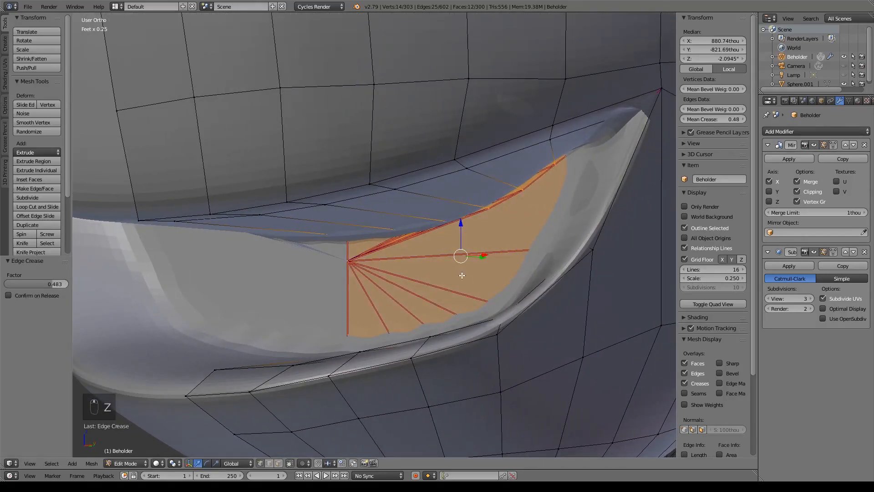
Reduce the selection to the upper-edge vertices of the mouth's back wall in wireframe and raise them along Z
{"action": "key", "text": "KP_1"}
{"action": "key", "text": "z"}
{"action": "middle_click_drag", "start_coordinate": [394, 273], "coordinate": [344, 282], "text": "shift"}
{"action": "key", "text": "b"}
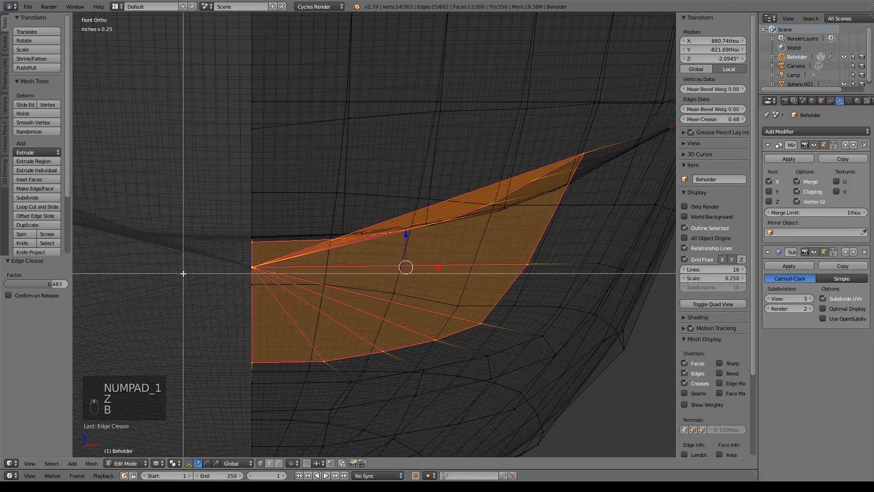
{"action": "middle_click_drag", "start_coordinate": [243, 273], "coordinate": [500, 383]}
{"action": "key", "text": "b"}
{"action": "middle_click_drag", "start_coordinate": [250, 263], "coordinate": [569, 296]}
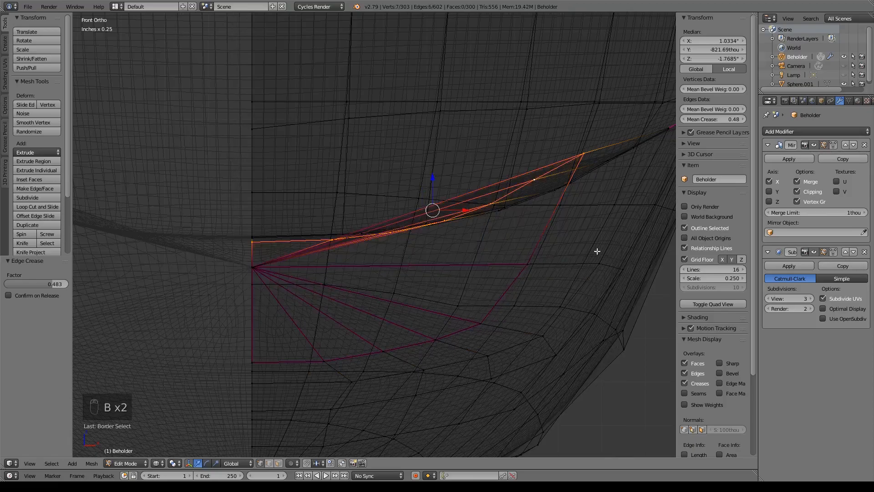
{"action": "left_click_drag", "start_coordinate": [434, 188], "coordinate": [430, 160]}
Move the upper outer corner vertex of the mouth's back wall -54.7 thou along Z
{"action": "right_click", "coordinate": [583, 133]}
{"action": "left_click_drag", "start_coordinate": [582, 102], "coordinate": [586, 112]}
{"action": "key", "text": "z"}
{"action": "mouse_move", "coordinate": [409, 269]}
{"action": "middle_mouse_down"}
{"action": "mouse_move", "coordinate": [446, 308]}
{"action": "mouse_move", "coordinate": [518, 326]}
{"action": "middle_mouse_up"}
{"action": "key", "text": "z"}
{"action": "mouse_move", "coordinate": [468, 292]}
{"action": "middle_mouse_down"}
{"action": "mouse_move", "coordinate": [415, 302]}
{"action": "mouse_move", "coordinate": [488, 282]}
{"action": "mouse_move", "coordinate": [470, 308]}
{"action": "mouse_move", "coordinate": [457, 298]}
{"action": "mouse_move", "coordinate": [431, 315]}
{"action": "middle_mouse_up"}
{"action": "key", "text": "z"}
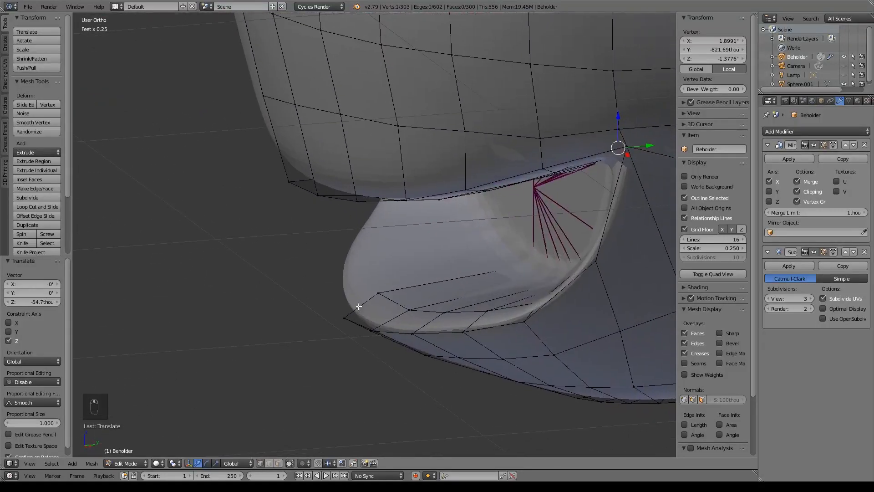
Add an edge loop inside the mouth behind the lip with slide factor -0.010 and scale it by 0.918
{"action": "key", "text": "ctrl+r"}
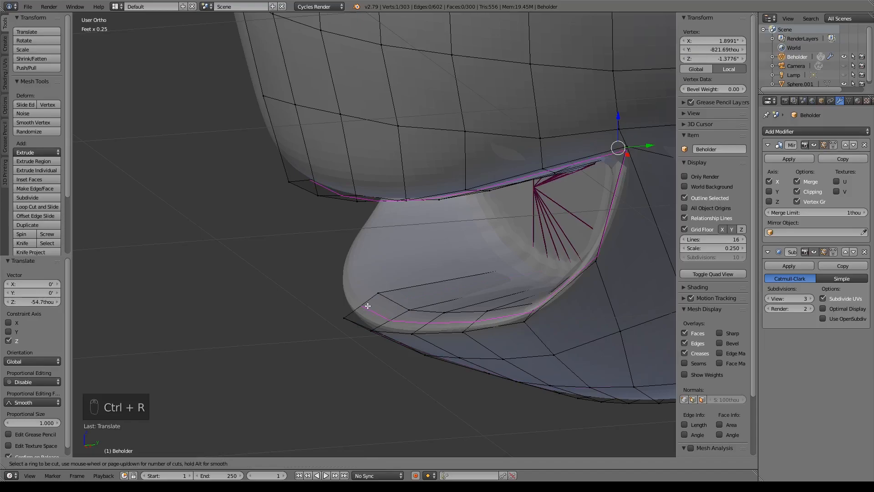
{"action": "left_click", "coordinate": [367, 306]}
{"action": "left_click", "coordinate": [364, 301]}
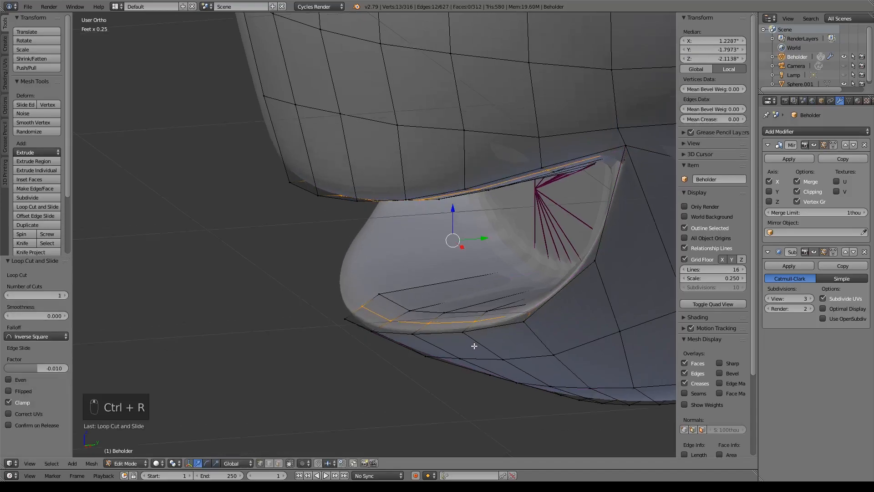
{"action": "middle_click_drag", "start_coordinate": [474, 348], "coordinate": [460, 323]}
{"action": "key", "text": "s"}
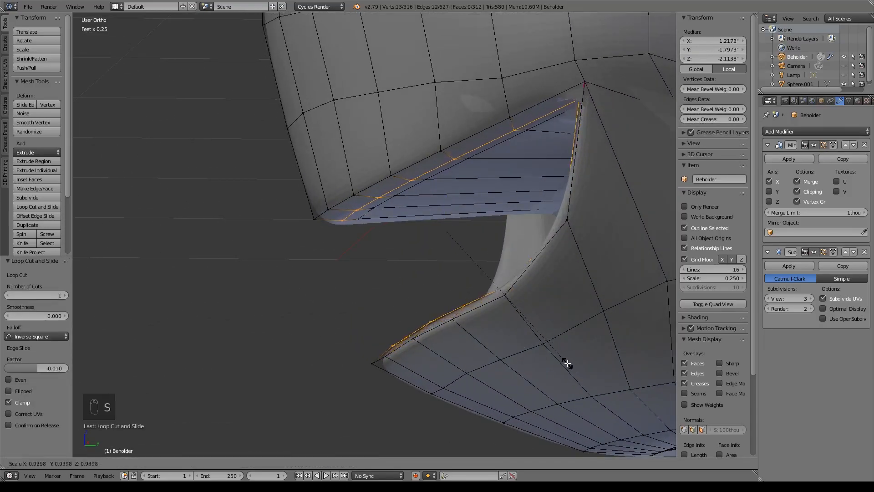
{"action": "left_click", "coordinate": [564, 359]}
{"action": "middle_click_drag", "start_coordinate": [564, 359], "coordinate": [534, 379]}
{"action": "scroll", "coordinate": [608, 380], "scroll_direction": "down", "scroll_amount": 3}
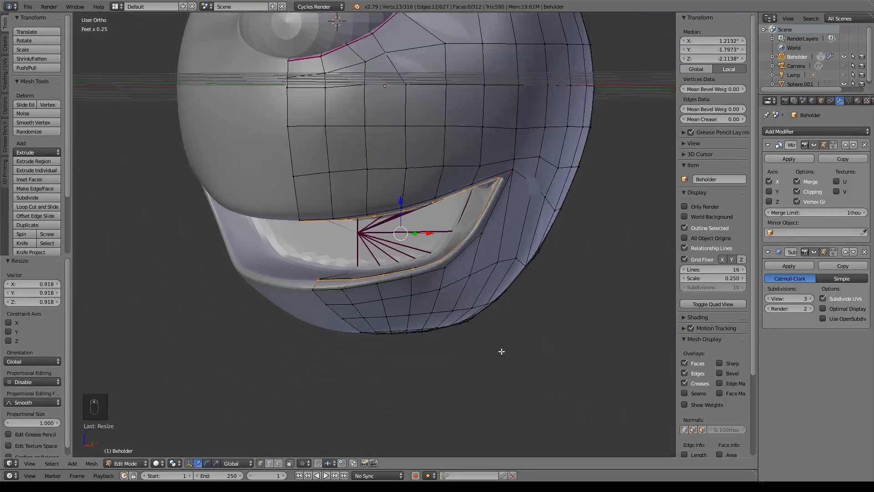
Leave mesh editing, add a cylinder in the front view and move it 1.17' along X beside the Beholder
{"action": "key", "text": "Tab"}
{"action": "middle_click_drag", "start_coordinate": [501, 350], "coordinate": [526, 324]}
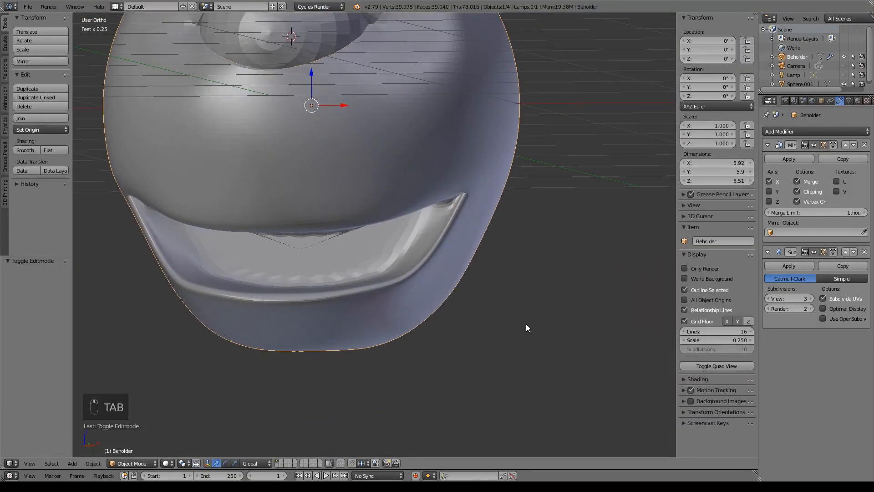
{"action": "key", "text": "KP_1"}
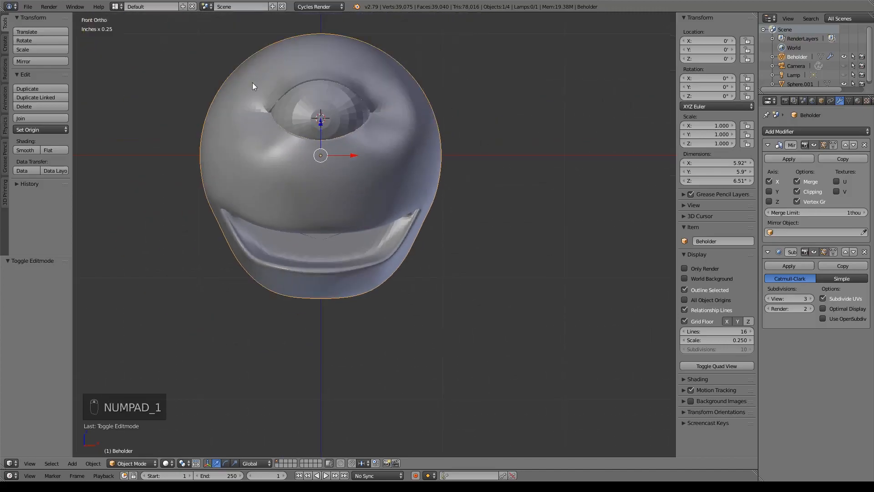
{"action": "middle_click_drag", "start_coordinate": [503, 173], "coordinate": [283, 215], "text": "shift"}
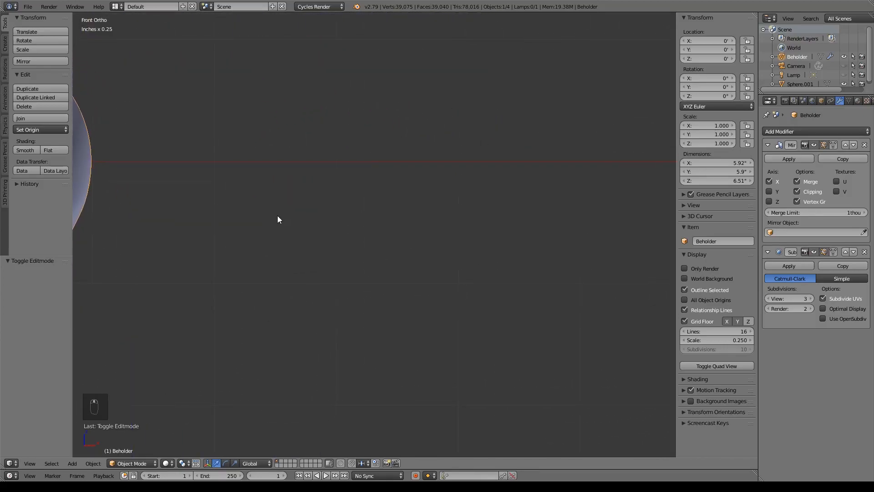
{"action": "scroll", "coordinate": [277, 215], "scroll_direction": "down", "scroll_amount": 5}
{"action": "key", "text": "shift+a"}
{"action": "mouse_move", "coordinate": [337, 248]}
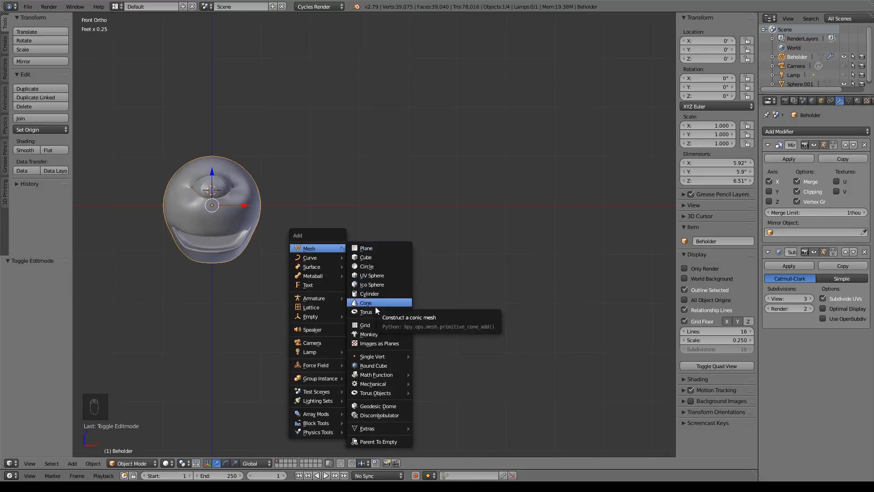
{"action": "left_click", "coordinate": [381, 296]}
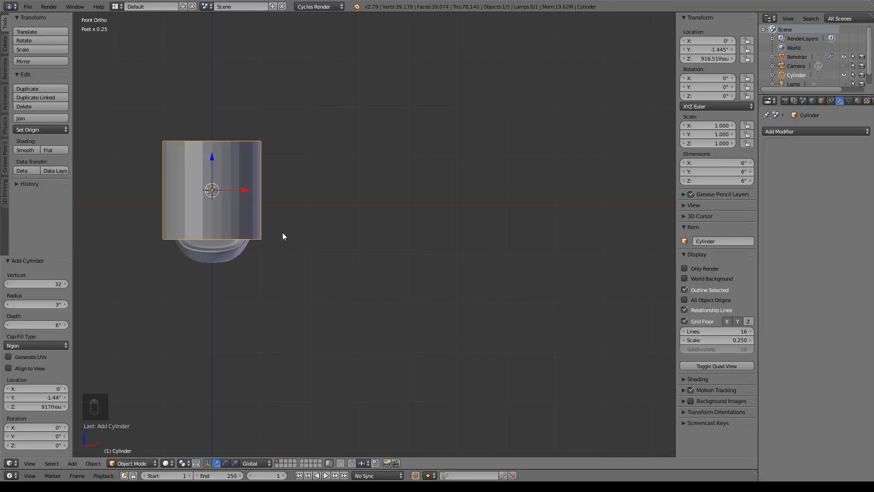
{"action": "left_click_drag", "start_coordinate": [246, 194], "coordinate": [481, 193]}
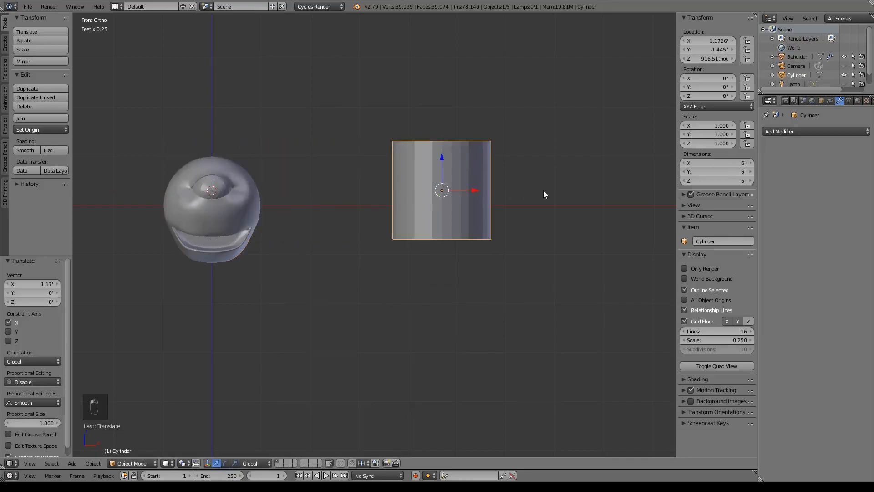
Taper the cylinder by scaling its top edge loop by 0.526
{"action": "middle_click_drag", "start_coordinate": [544, 192], "coordinate": [451, 241], "text": "shift"}
{"action": "scroll", "coordinate": [450, 238], "scroll_direction": "up", "scroll_amount": 5}
{"action": "middle_click_drag", "start_coordinate": [450, 204], "coordinate": [492, 211], "text": "shift"}
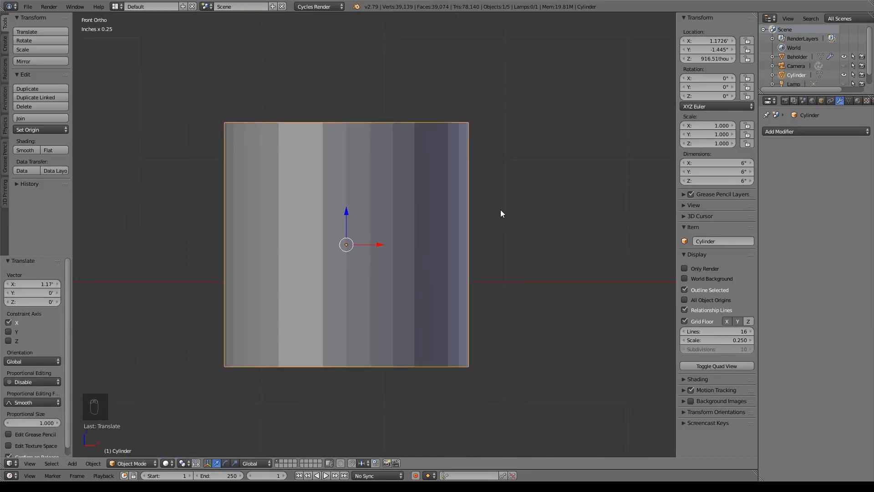
{"action": "key", "text": "Tab"}
{"action": "middle_click_drag", "start_coordinate": [501, 213], "coordinate": [445, 238]}
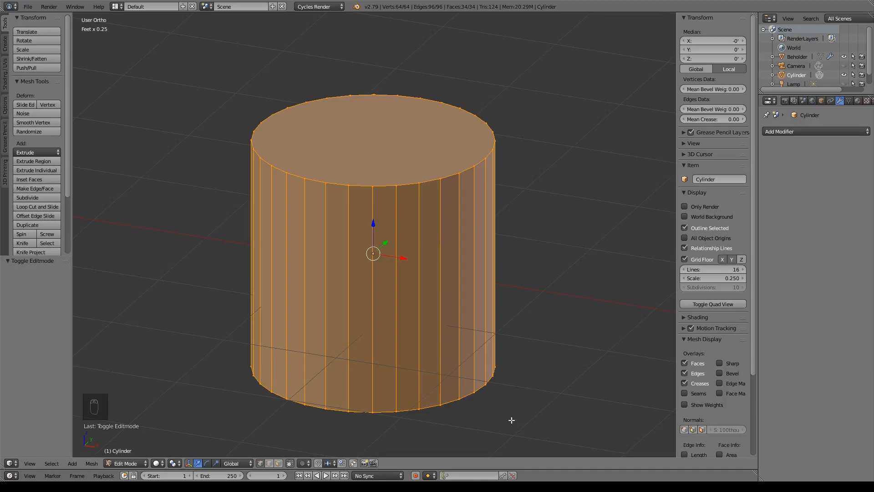
{"action": "right_click", "coordinate": [501, 195], "text": "alt"}
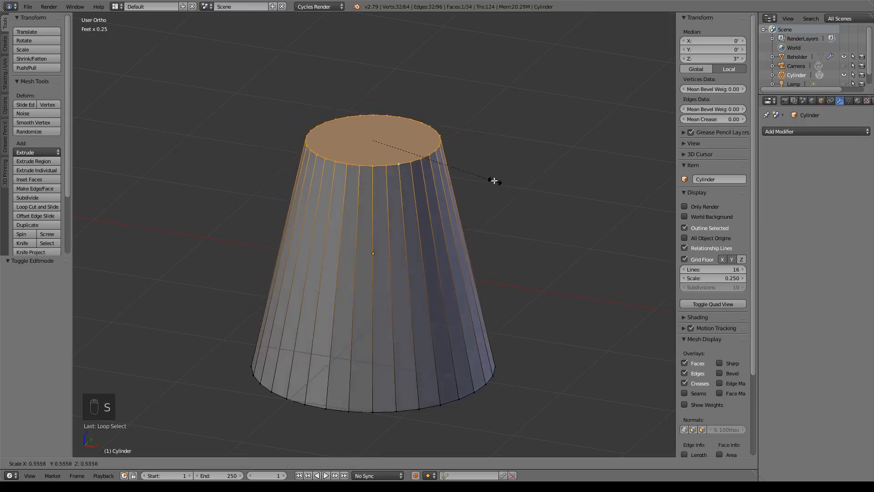
{"action": "left_click", "coordinate": [501, 183]}
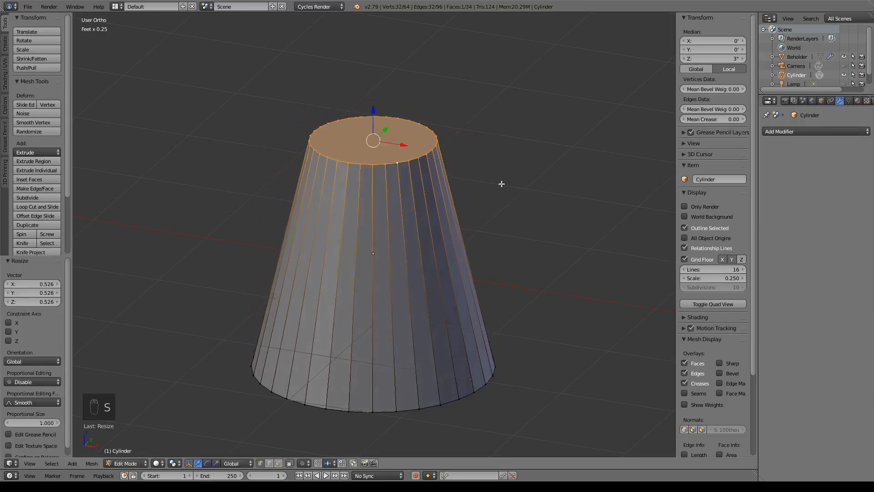
Add an edge loop around the middle of the tapered cylinder with slide factor 0.070 and scale it by 1.152
{"action": "key", "text": "ctrl+r"}
{"action": "left_click", "coordinate": [404, 288]}
{"action": "left_click", "coordinate": [404, 290]}
{"action": "key", "text": "s"}
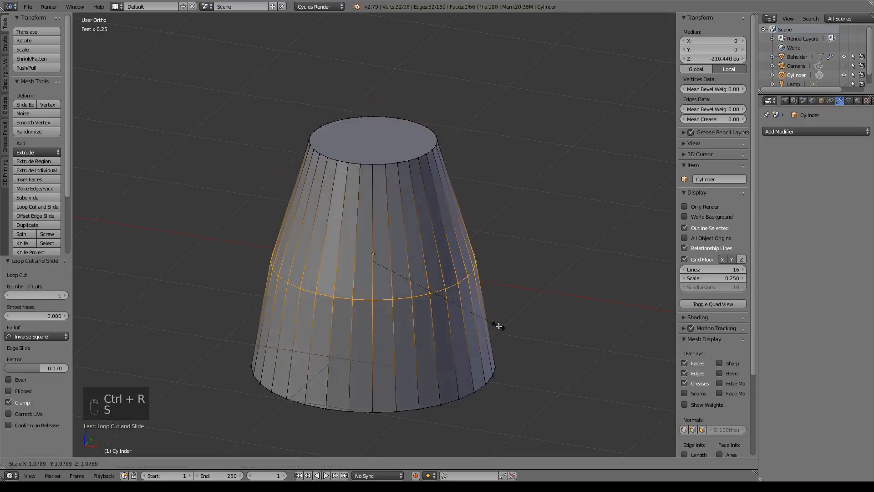
{"action": "left_click", "coordinate": [509, 328]}
Add another edge loop just below the cylinder's top rim with a slide factor of -0.865
{"action": "key", "text": "ctrl+r"}
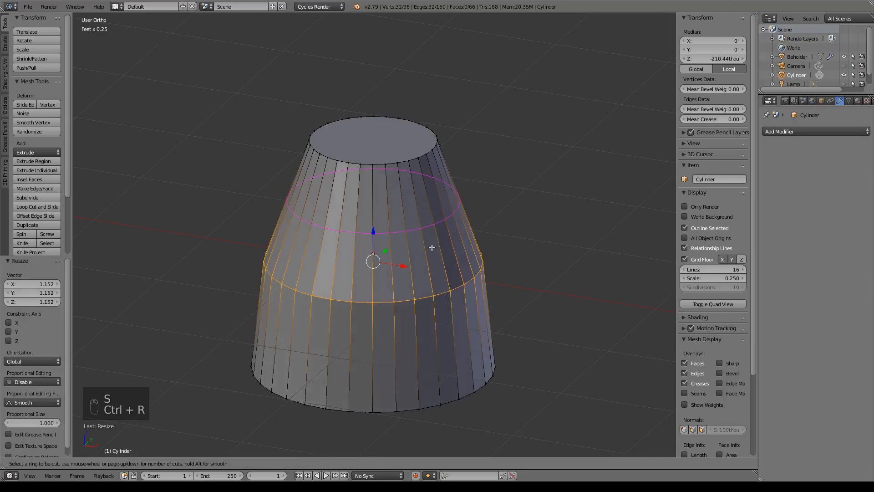
{"action": "left_click", "coordinate": [431, 242]}
{"action": "left_click", "coordinate": [368, 168]}
Shrink the cylinder's top loop, raise it to Z 3.9062", and scale it again by 0.697
{"action": "right_click", "coordinate": [380, 162], "text": "alt"}
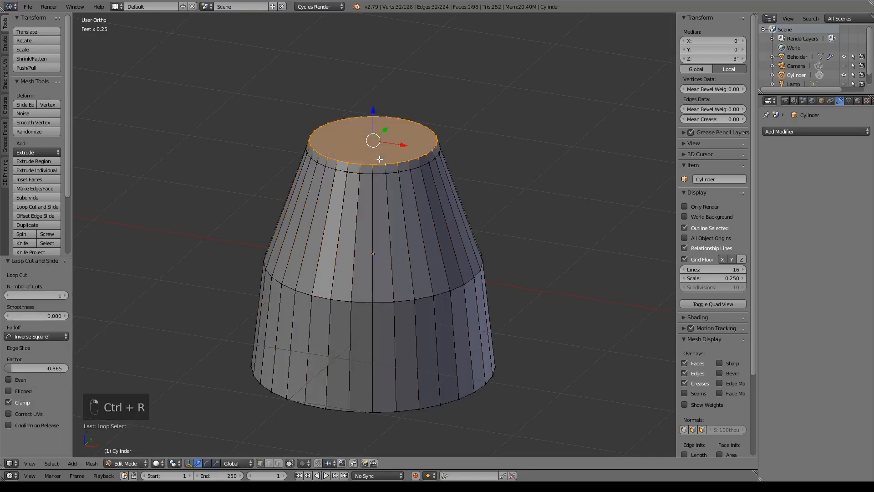
{"action": "key", "text": "s"}
{"action": "left_click", "coordinate": [486, 191]}
{"action": "left_click_drag", "start_coordinate": [374, 113], "coordinate": [374, 80]}
{"action": "key", "text": "s"}
{"action": "left_click", "coordinate": [445, 161]}
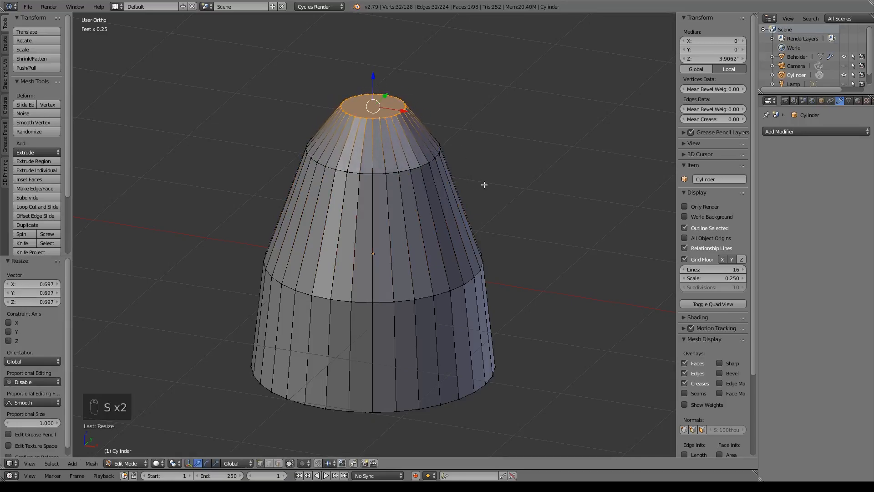
Rotate the cylinder's top loop by 20.8° in the right side view
{"action": "key", "text": "KP_3"}
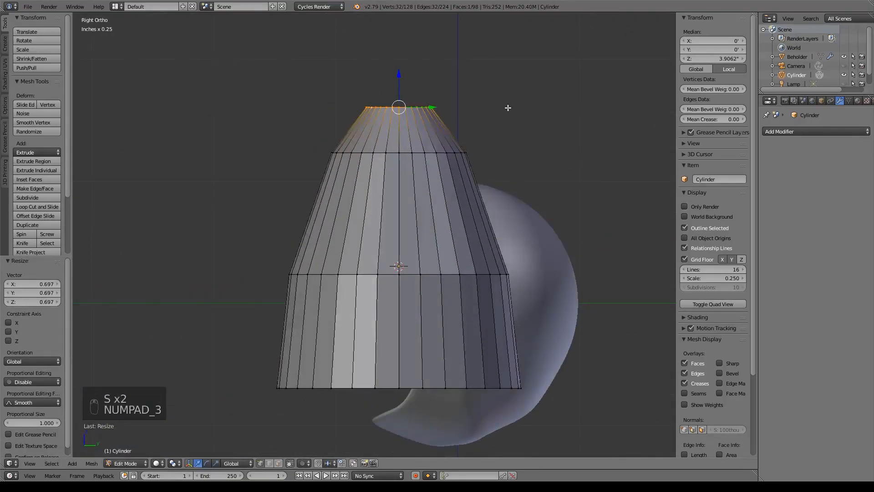
{"action": "key", "text": "r"}
{"action": "left_click", "coordinate": [455, 113]}
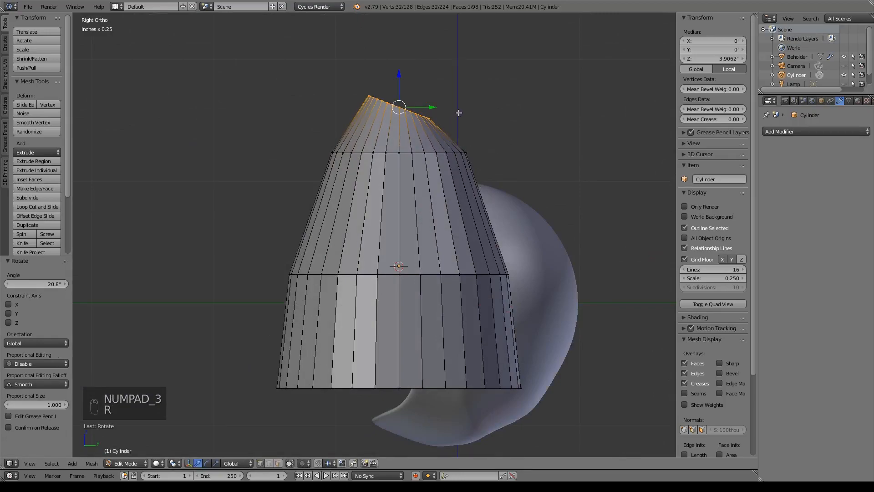
Move the cylinder's top loop to Y 750.27 thou and Z 4.4885", scaling it by 0.844
{"action": "key", "text": "g"}
{"action": "left_click", "coordinate": [491, 102]}
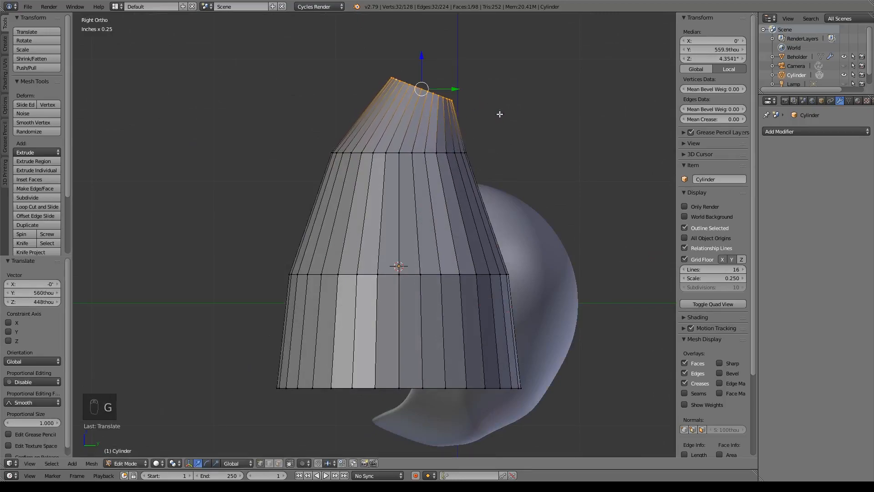
{"action": "key", "text": "s"}
{"action": "left_click", "coordinate": [527, 194]}
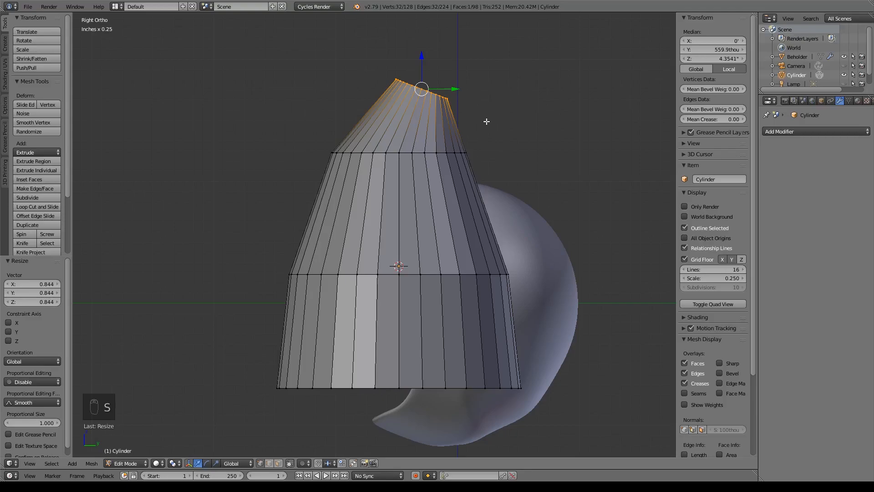
{"action": "key", "text": "g"}
{"action": "left_click", "coordinate": [497, 109]}
Rotate the loop below the cylinder's tip by 10.7° and scale it by 0.885
{"action": "right_click", "coordinate": [430, 153], "text": "alt"}
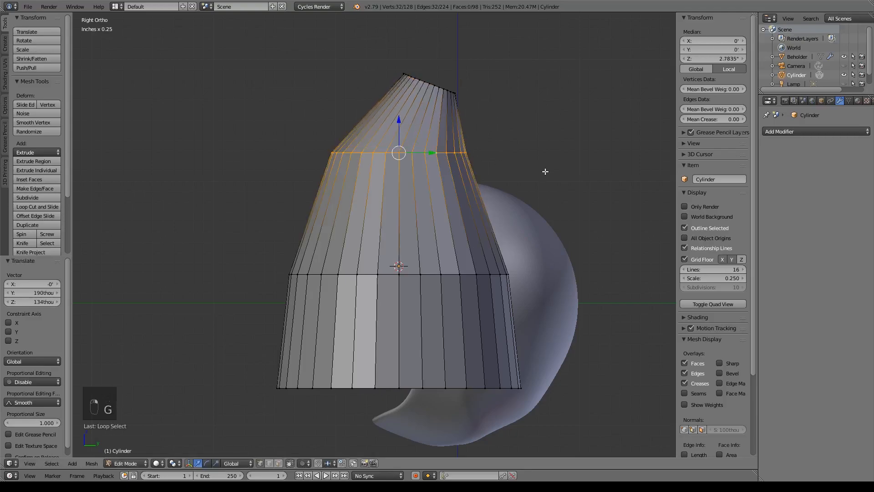
{"action": "key", "text": "r"}
{"action": "left_click", "coordinate": [558, 228]}
{"action": "key", "text": "s"}
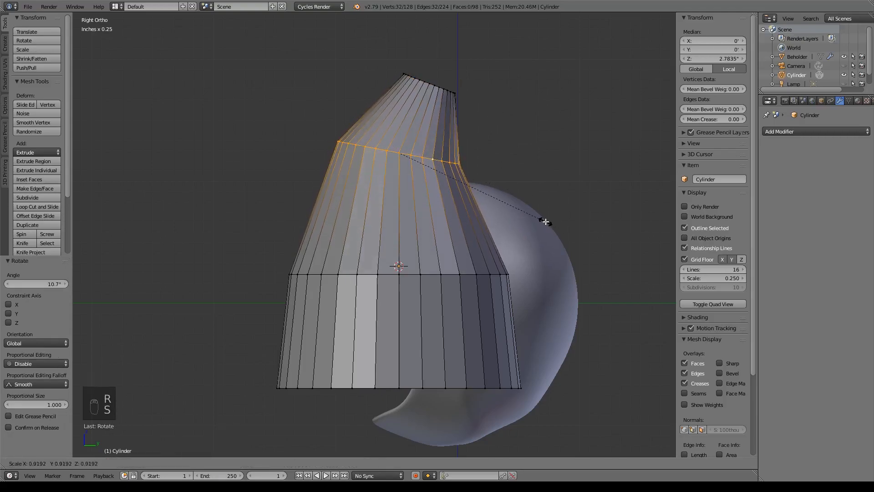
{"action": "left_click", "coordinate": [540, 219]}
Scale the cylinder's middle edge loop by 0.899
{"action": "right_click", "coordinate": [448, 273], "text": "alt"}
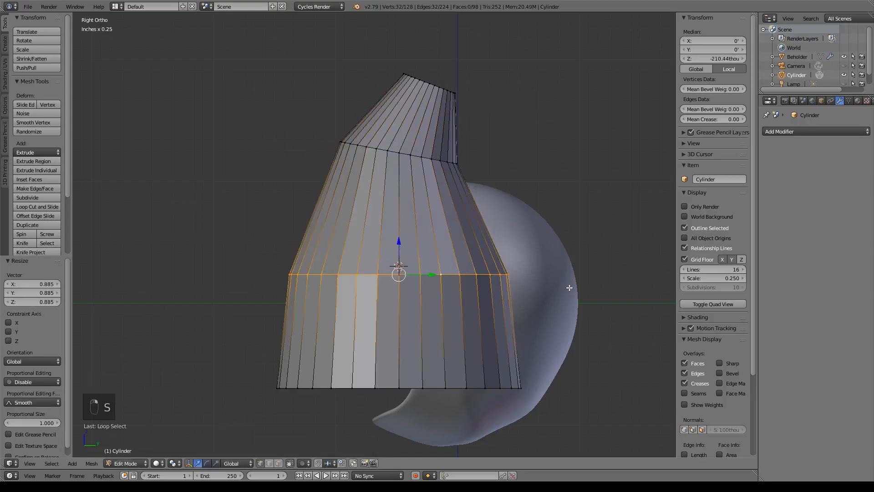
{"action": "key", "text": "s"}
{"action": "right_click", "coordinate": [551, 287]}
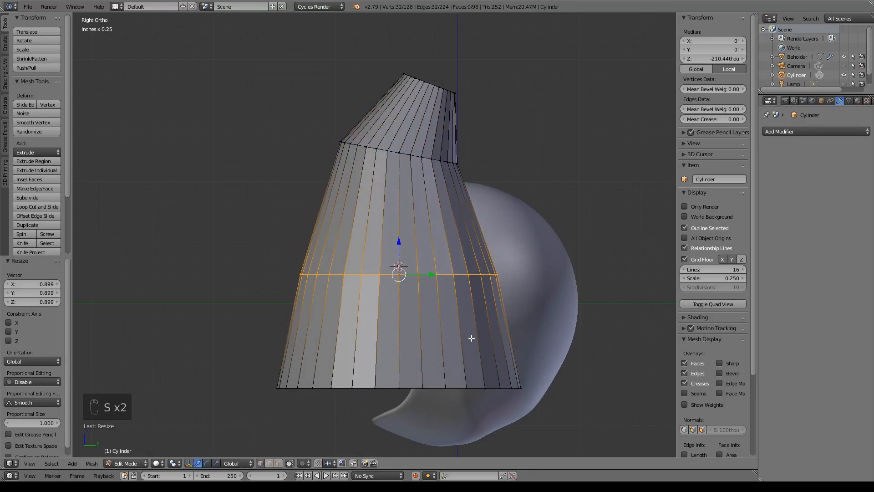
Add a centred edge loop between the middle loop and the base, and scale it by 1.074
{"action": "key", "text": "ctrl+r"}
{"action": "left_click", "coordinate": [470, 338]}
{"action": "right_click", "coordinate": [472, 338]}
{"action": "key", "text": "s"}
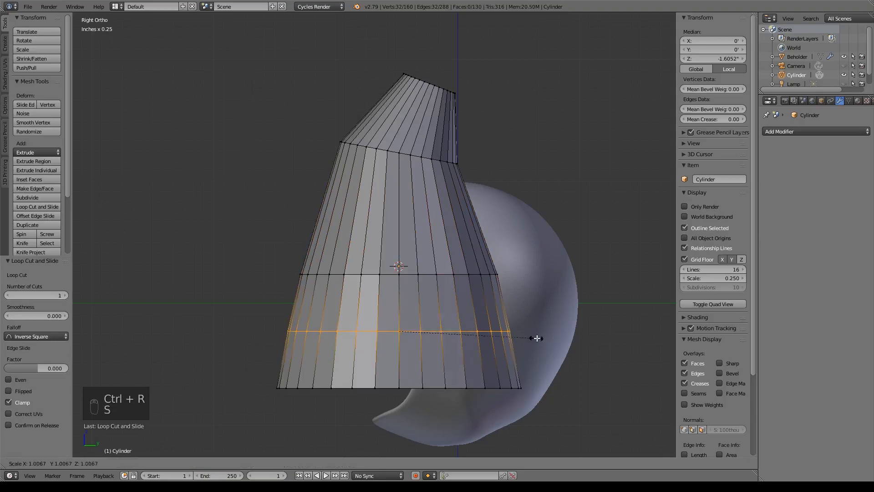
{"action": "left_click", "coordinate": [545, 338]}
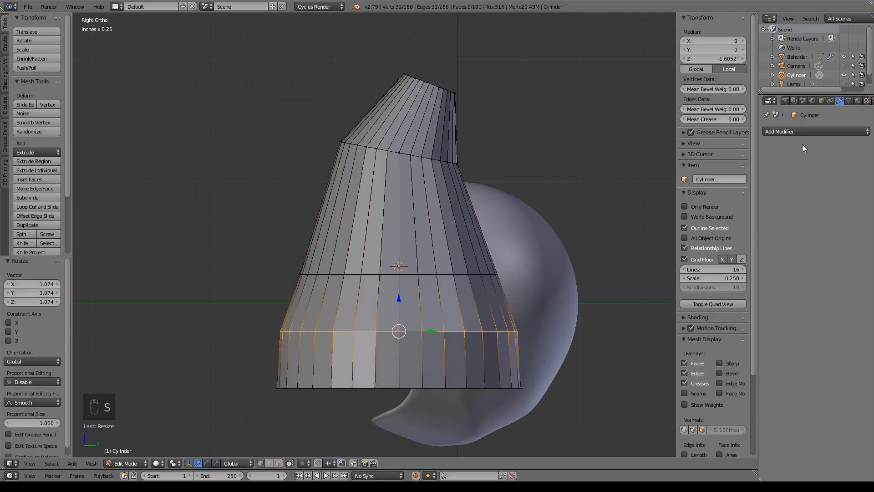
Add a Subdivision Surface modifier to the cylinder with 2 view subdivisions
{"action": "left_click", "coordinate": [801, 132]}
{"action": "left_click", "coordinate": [713, 282]}
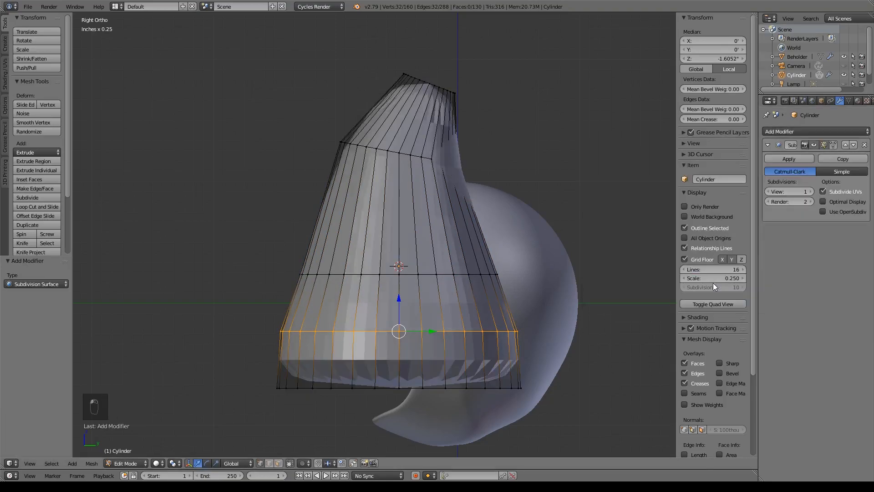
{"action": "left_click", "coordinate": [810, 192]}
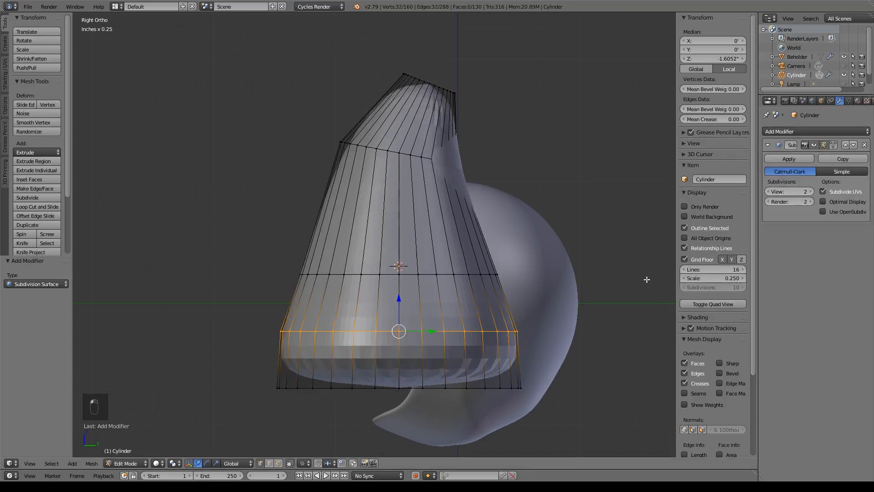
Crease the cylinder's bottom edge loop fully to 1.000 and scale it by 0.911
{"action": "right_click", "coordinate": [413, 387], "text": "alt"}
{"action": "key", "text": "shift+e"}
{"action": "left_click", "coordinate": [459, 331]}
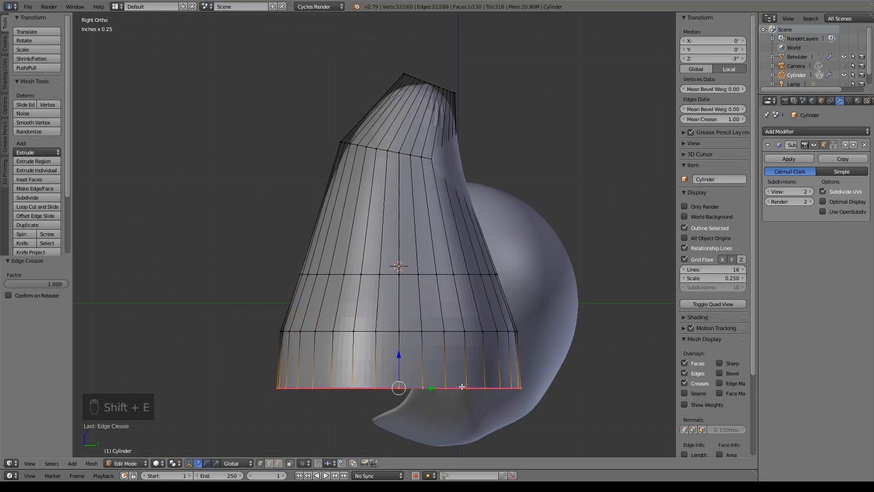
{"action": "key", "text": "s"}
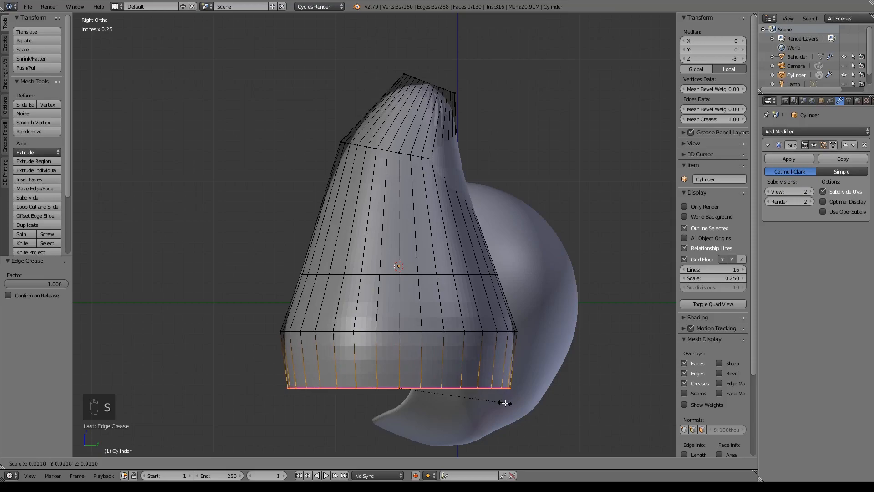
{"action": "left_click", "coordinate": [505, 402]}
Add an edge loop just below the cylinder's top rim with a slide factor of -0.856
{"action": "middle_click_drag", "start_coordinate": [527, 98], "coordinate": [514, 154], "text": "shift"}
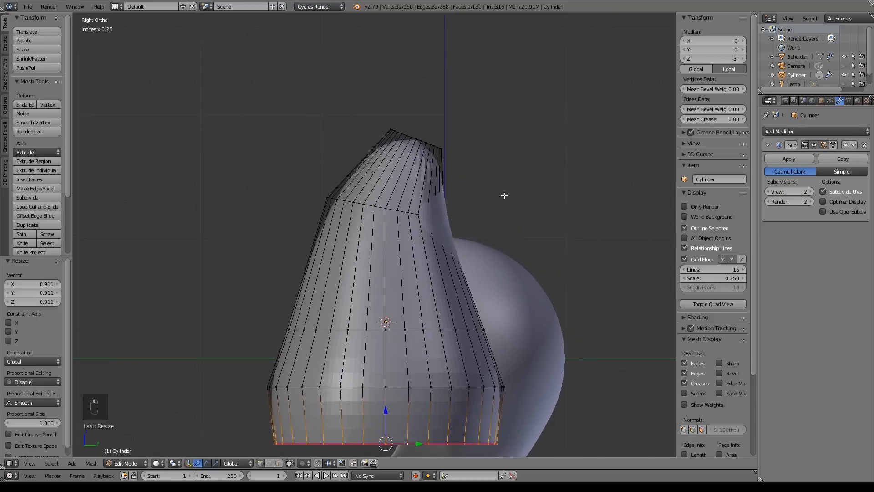
{"action": "key", "text": "ctrl+r"}
{"action": "left_click", "coordinate": [405, 180]}
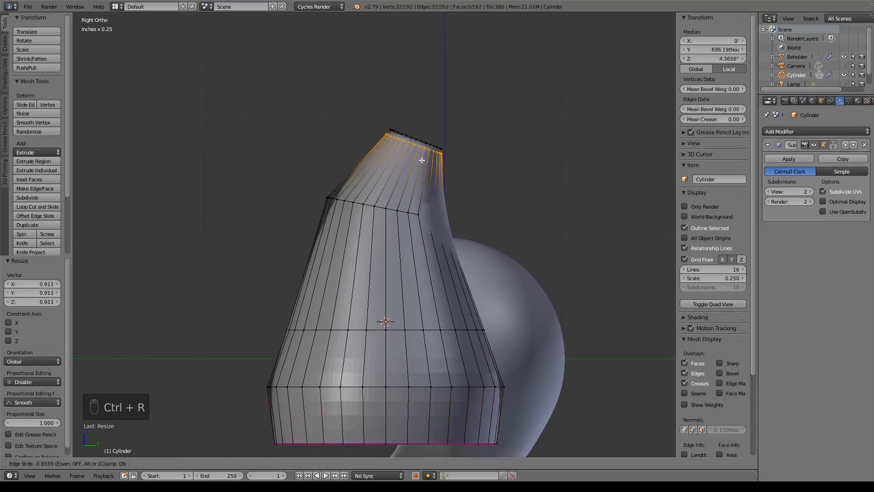
{"action": "left_click", "coordinate": [422, 159]}
Delete the cap face at the cylinder's tip
{"action": "middle_click_drag", "start_coordinate": [492, 159], "coordinate": [438, 179]}
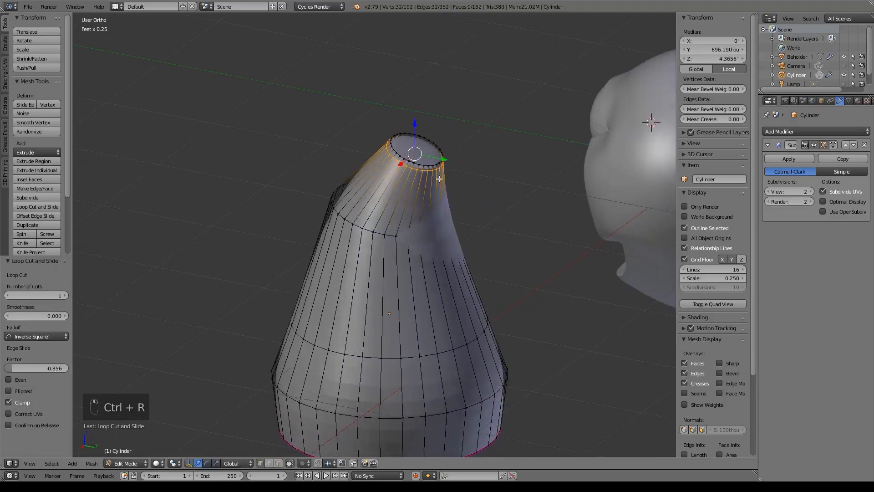
{"action": "right_click", "coordinate": [416, 163], "text": "alt"}
{"action": "key", "text": "x"}
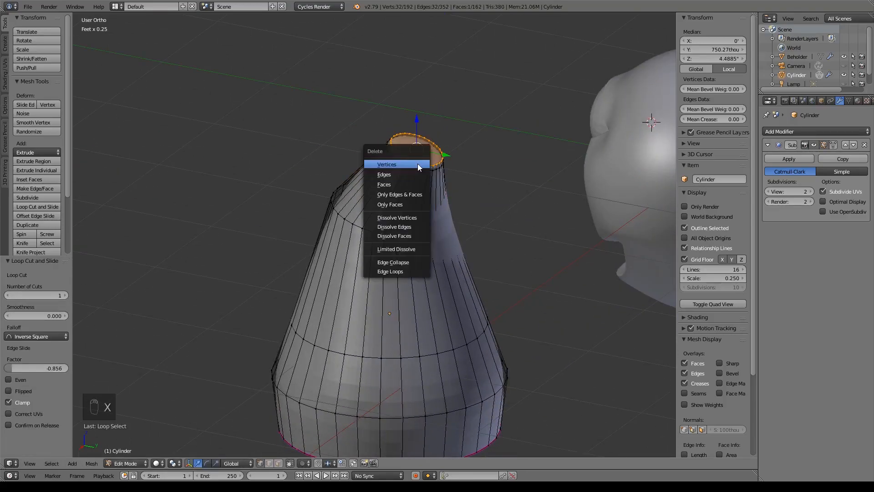
{"action": "left_click", "coordinate": [417, 163]}
Extrude the open top rim in place and merge the new vertices at the center to close the tip
{"action": "middle_click_drag", "start_coordinate": [479, 173], "coordinate": [432, 273], "text": "shift"}
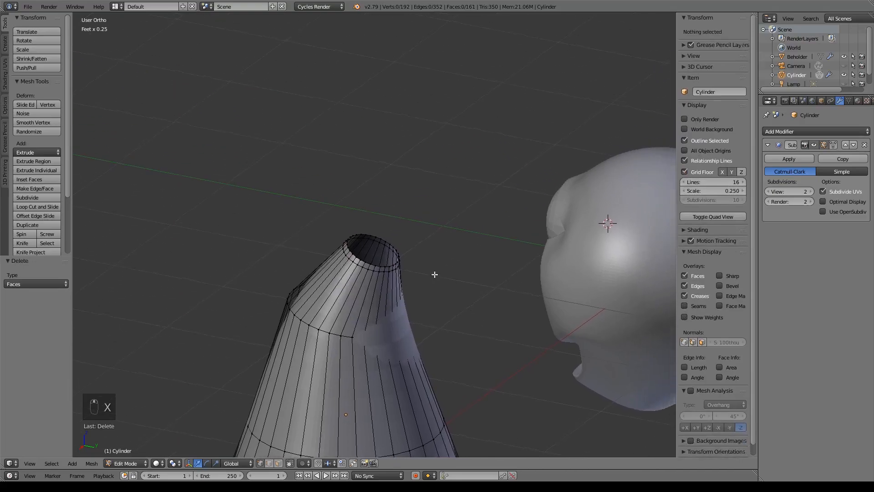
{"action": "scroll", "coordinate": [449, 274], "scroll_direction": "up", "scroll_amount": 4}
{"action": "right_click", "coordinate": [370, 306], "text": "alt"}
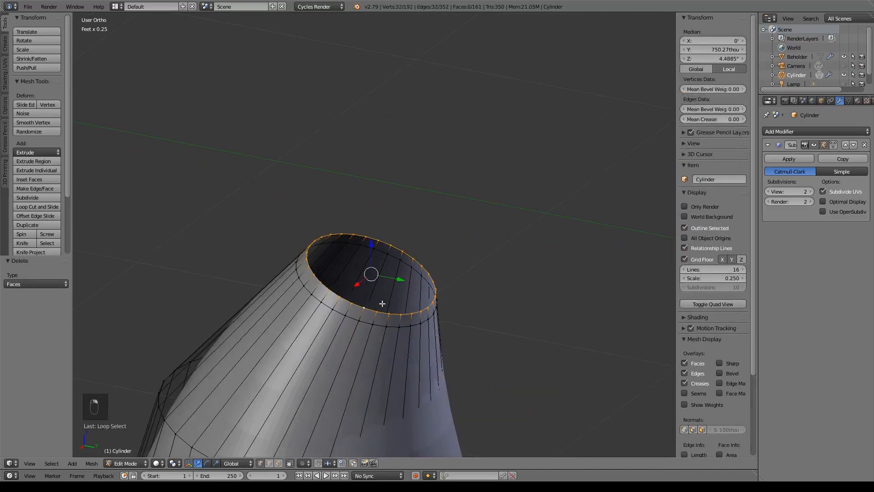
{"action": "key", "text": "e"}
{"action": "right_click", "coordinate": [447, 303]}
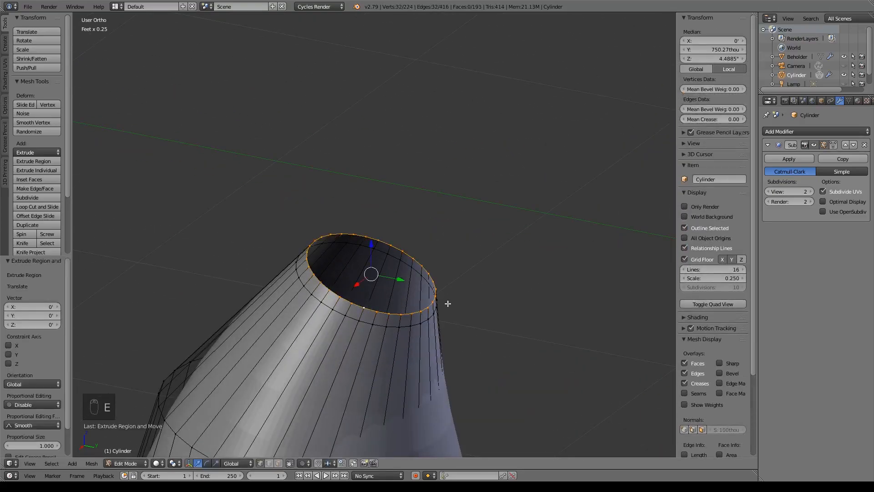
{"action": "key", "text": "alt+m"}
{"action": "left_click", "coordinate": [448, 303]}
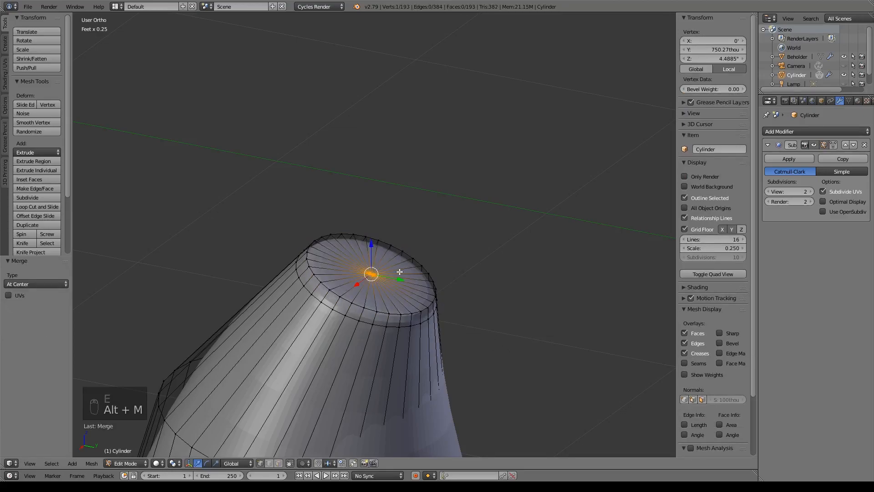
Move the tip's center vertex to Y 1.1508" and Z 4.835" in the right side view
{"action": "key", "text": "KP_3"}
{"action": "key", "text": "g"}
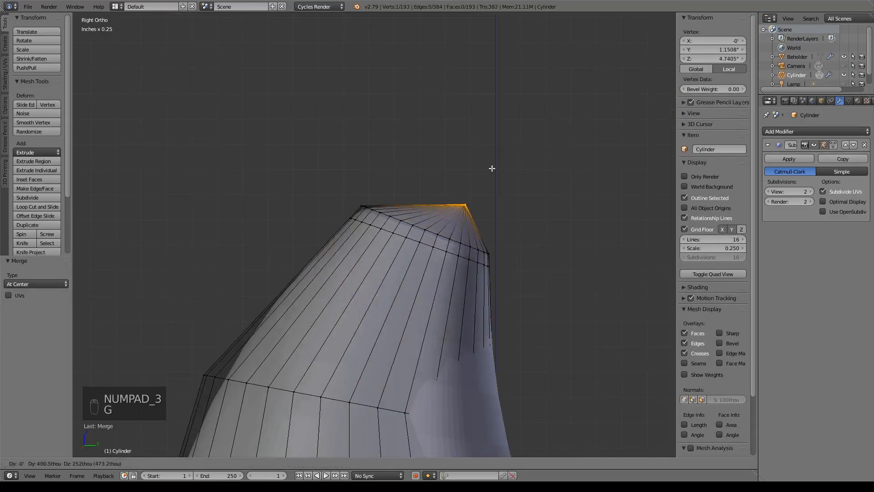
{"action": "left_click", "coordinate": [491, 159]}
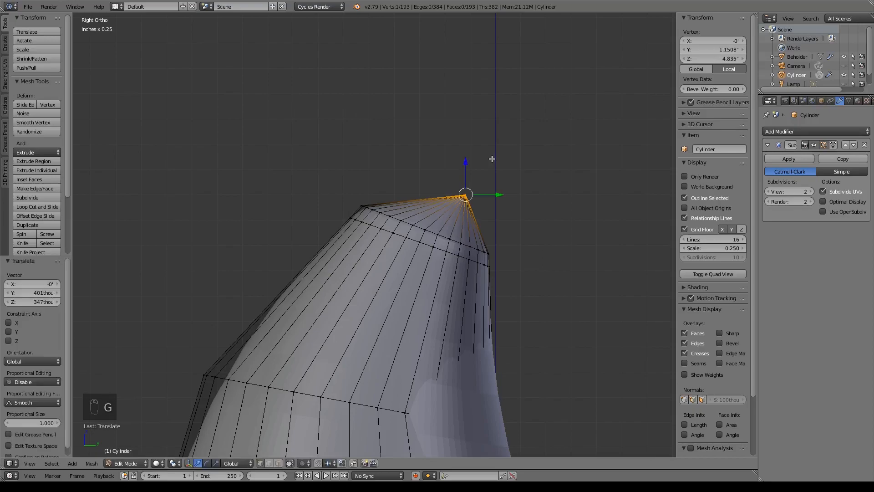
Leave mesh editing, show all layers, and scale the tapered tooth object down to 0.142
{"action": "scroll", "coordinate": [492, 159], "scroll_direction": "down", "scroll_amount": 6}
{"action": "middle_click_drag", "start_coordinate": [466, 370], "coordinate": [472, 298], "text": "shift"}
{"action": "key", "text": "Tab"}
{"action": "key", "text": "grave"}
{"action": "scroll", "coordinate": [472, 294], "scroll_direction": "down", "scroll_amount": 3}
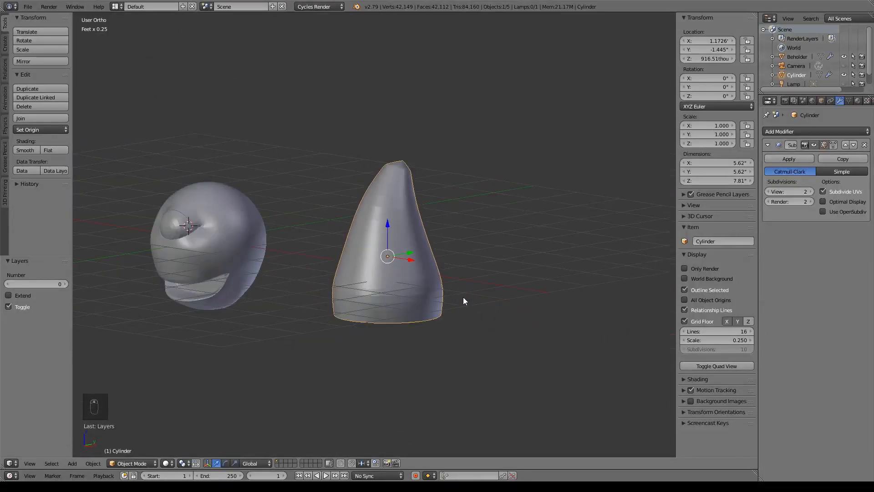
{"action": "key", "text": "s"}
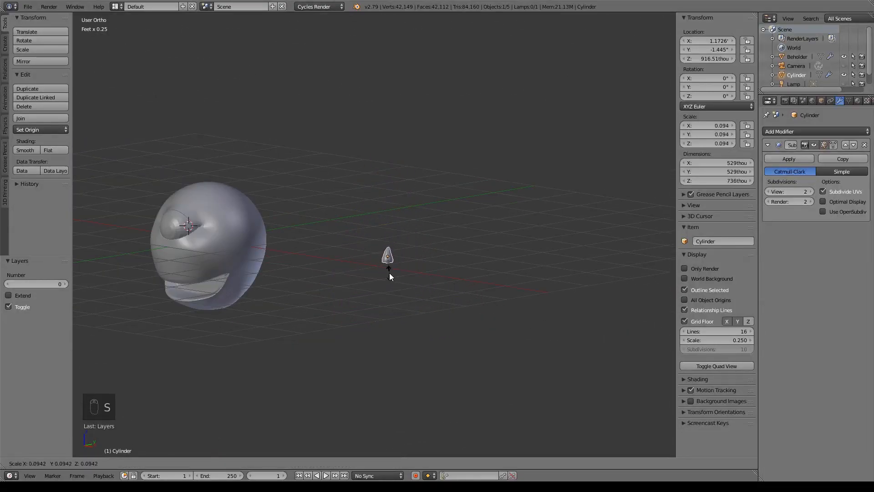
{"action": "left_click", "coordinate": [408, 271]}
Narrow the tooth to a 0.076 scale in X and Y while leaving Z locked
{"action": "key", "text": "KP_3"}
{"action": "key", "text": "s"}
{"action": "key", "text": "shift+z"}
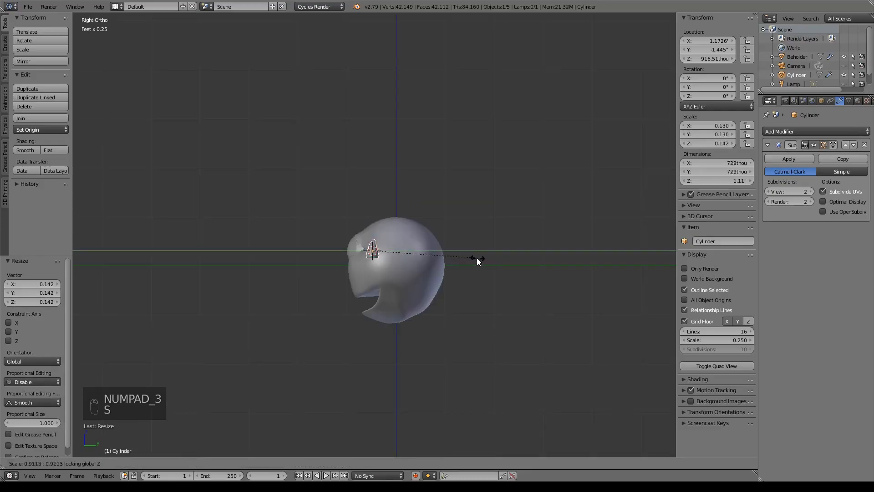
{"action": "left_click", "coordinate": [434, 255]}
Move the tooth to the front of the Beholder at X -58.607 thou, Y -2.8845"
{"action": "middle_click_drag", "start_coordinate": [331, 261], "coordinate": [463, 287]}
{"action": "key", "text": "g"}
{"action": "left_click", "coordinate": [370, 275]}
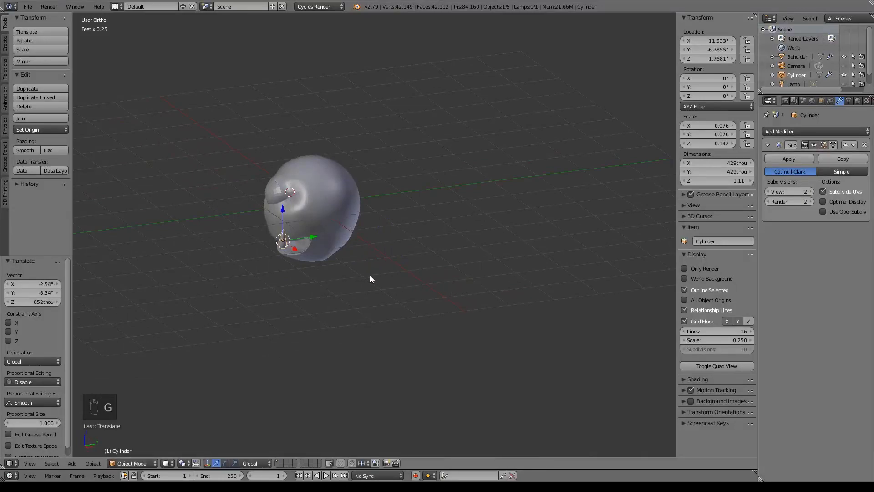
{"action": "key", "text": "KP_7"}
{"action": "middle_click_drag", "start_coordinate": [370, 275], "coordinate": [570, 355], "text": "shift"}
{"action": "key", "text": "g"}
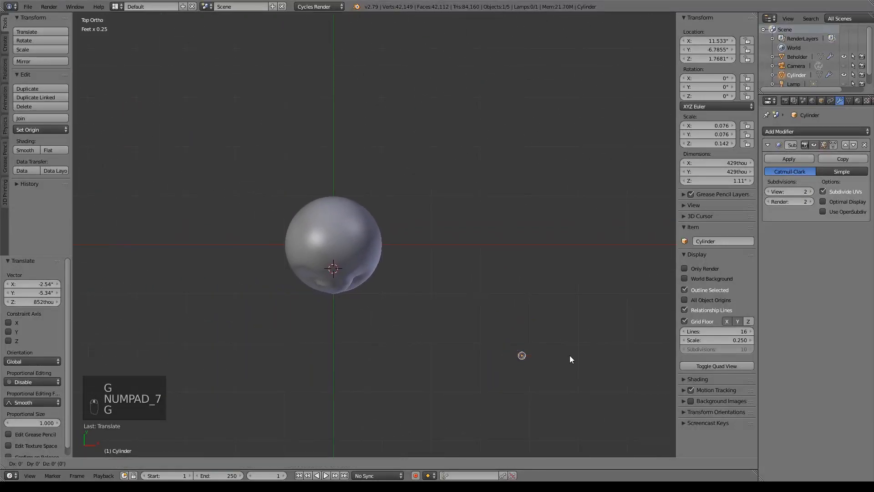
{"action": "left_click", "coordinate": [380, 291]}
Place the tooth at the lower lip in the front view and shrink it to 0.035 × 0.035 × 0.065 scale
{"action": "key", "text": "KP_1"}
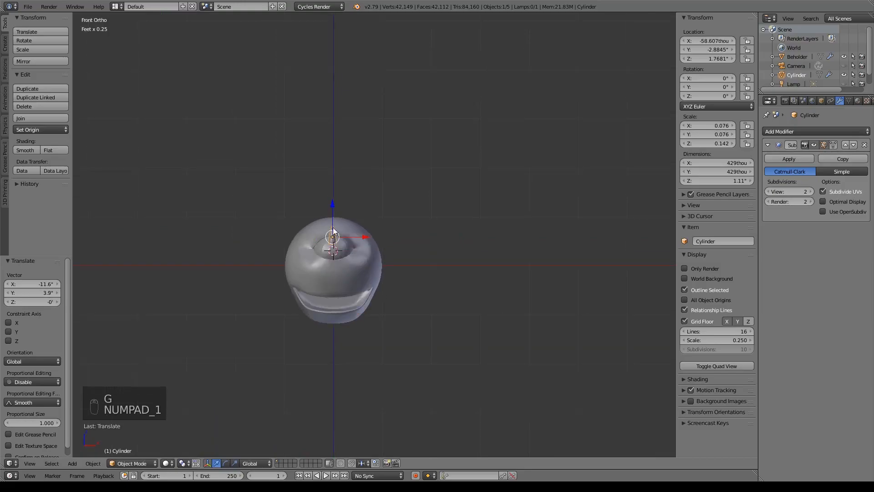
{"action": "key", "text": "s"}
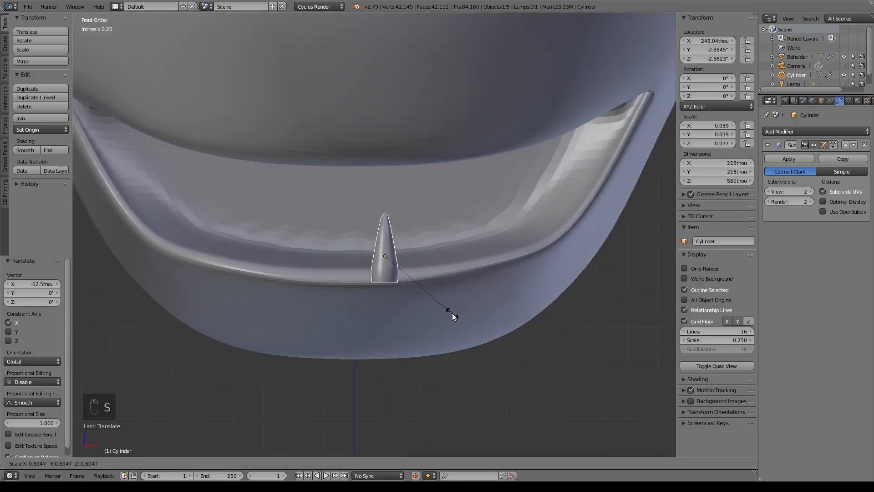
{"action": "left_click", "coordinate": [444, 307]}
Seat the tooth on the front edge of the lower lip in the right side view, tilted to an X rotation of 30.5°
{"action": "key", "text": "KP_3"}
{"action": "key", "text": "KP_Decimal"}
{"action": "key", "text": "g"}
{"action": "left_click", "coordinate": [431, 273]}
{"action": "key", "text": "r"}
{"action": "left_click", "coordinate": [495, 280]}
{"action": "key", "text": "g"}
{"action": "left_click", "coordinate": [443, 282]}
{"action": "key", "text": "r"}
{"action": "left_click", "coordinate": [523, 325]}
{"action": "key", "text": "g"}
{"action": "left_click", "coordinate": [469, 310]}
{"action": "key", "text": "r"}
{"action": "left_click", "coordinate": [437, 312]}
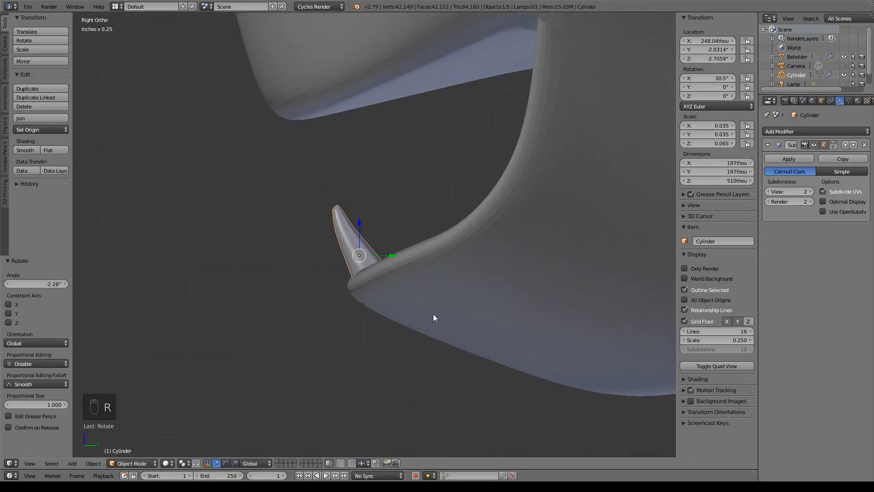
Duplicate the tooth object in place, shift the copy sideways, and undo that shift
{"action": "middle_click_drag", "start_coordinate": [431, 318], "coordinate": [460, 343]}
{"action": "key", "text": "KP_1"}
{"action": "key", "text": "shift+d"}
{"action": "right_click", "coordinate": [546, 132]}
{"action": "left_click_drag", "start_coordinate": [320, 271], "coordinate": [332, 271]}
{"action": "key", "text": "ctrl+z"}
{"action": "key", "text": "ctrl+z"}
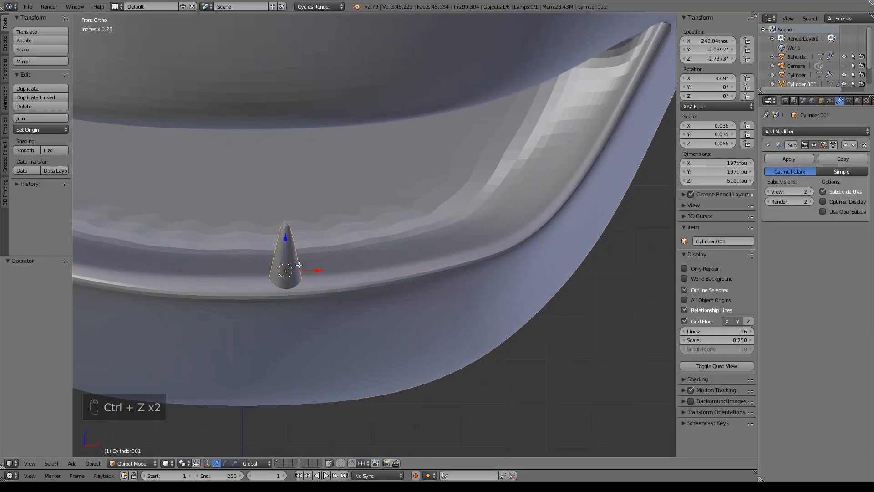
Duplicate the whole tooth mesh in edit mode and move the copy 348 thou along X
{"action": "key", "text": "Tab"}
{"action": "key", "text": "a"}
{"action": "key", "text": "a"}
{"action": "key", "text": "shift+d"}
{"action": "right_click", "coordinate": [383, 233]}
{"action": "left_click_drag", "start_coordinate": [383, 234], "coordinate": [490, 235]}
Resize the second tooth and fit it onto the lower lip in the right side view
{"action": "key", "text": "KP_3"}
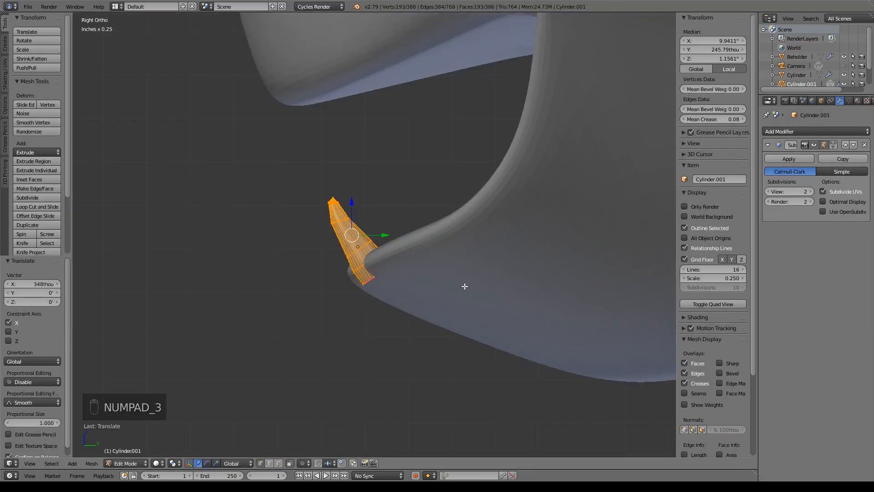
{"action": "key", "text": "s"}
{"action": "left_click", "coordinate": [410, 301]}
{"action": "key", "text": "g"}
{"action": "left_click", "coordinate": [417, 305]}
Duplicate one linked tooth and move the copy along X to form the third tooth
{"action": "key", "text": "a"}
{"action": "key", "text": "l"}
{"action": "key", "text": "shift+d"}
{"action": "key", "text": "KP_1"}
{"action": "left_click_drag", "start_coordinate": [384, 236], "coordinate": [416, 237]}
Rotate the third tooth in the right side view and reposition it on the lip
{"action": "key", "text": "KP_3"}
{"action": "key", "text": "r"}
{"action": "left_click", "coordinate": [438, 286]}
{"action": "key", "text": "g"}
{"action": "left_click", "coordinate": [434, 274]}
Select a single placed tooth by its linked geometry and rescale it
{"action": "middle_click_drag", "start_coordinate": [433, 274], "coordinate": [450, 296]}
{"action": "key", "text": "a"}
{"action": "key", "text": "l"}
{"action": "key", "text": "s"}
{"action": "left_click", "coordinate": [369, 202]}
Duplicate the third tooth and move the copy along X to form the fourth tooth
{"action": "key", "text": "KP_3"}
{"action": "key", "text": "a"}
{"action": "key", "text": "l"}
{"action": "key", "text": "shift+d"}
{"action": "right_click", "coordinate": [344, 204]}
{"action": "key", "text": "KP_1"}
{"action": "left_click_drag", "start_coordinate": [450, 197], "coordinate": [499, 198]}
Shift the second tooth slightly along X toward the first tooth
{"action": "key", "text": "a"}
{"action": "key", "text": "l"}
{"action": "left_click_drag", "start_coordinate": [414, 215], "coordinate": [404, 215]}
Scale the fourth tooth, rotate it by -5.72° in the right side view, and nudge it up and forward on the lip
{"action": "key", "text": "a"}
{"action": "key", "text": "l"}
{"action": "key", "text": "KP_3"}
{"action": "key", "text": "s"}
{"action": "left_click", "coordinate": [490, 225]}
{"action": "key", "text": "r"}
{"action": "left_click", "coordinate": [467, 253]}
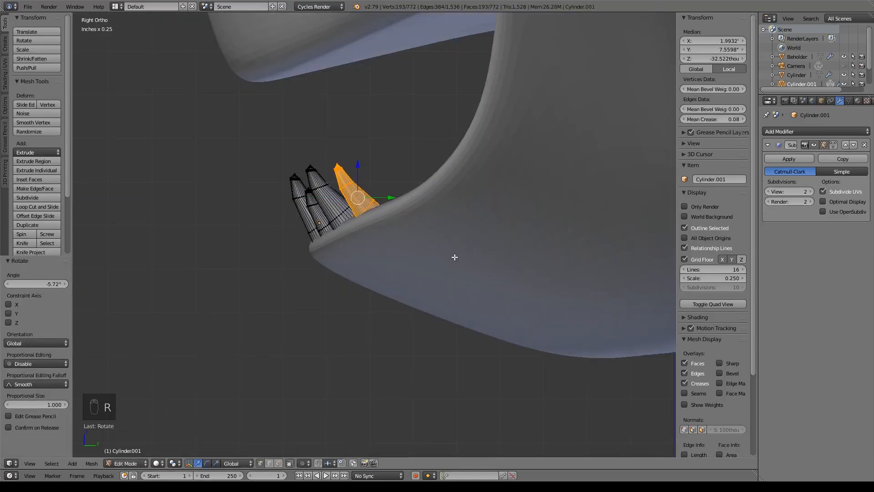
{"action": "left_click_drag", "start_coordinate": [357, 165], "coordinate": [358, 151]}
{"action": "left_click_drag", "start_coordinate": [390, 185], "coordinate": [382, 185]}
Duplicate the fourth tooth, then move the copy along X and raise it to follow the lower lip
{"action": "right_click", "coordinate": [385, 197]}
{"action": "key", "text": "KP_1"}
{"action": "left_click_drag", "start_coordinate": [496, 180], "coordinate": [550, 181]}
{"action": "left_click_drag", "start_coordinate": [523, 148], "coordinate": [523, 132]}
Shrink the fifth tooth and fit it against the lip in the right side view
{"action": "key", "text": "KP_3"}
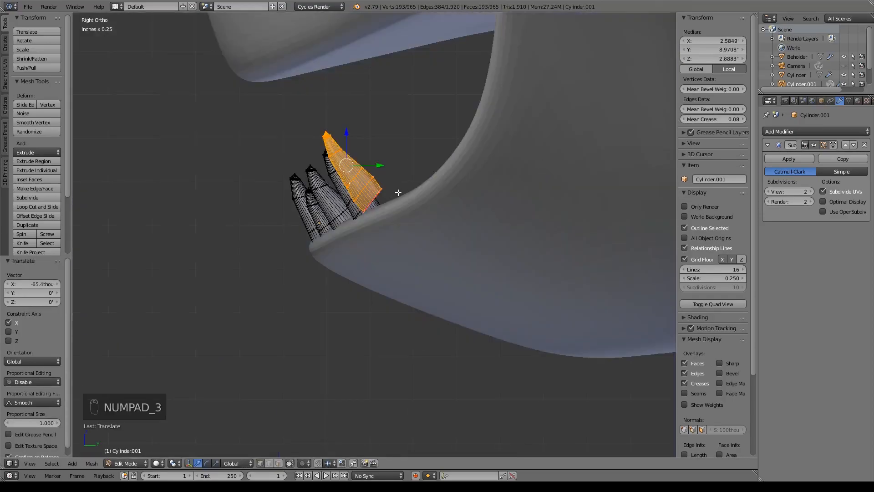
{"action": "key", "text": "s"}
{"action": "key", "text": "g"}
{"action": "middle_click_drag", "start_coordinate": [417, 210], "coordinate": [508, 298]}
Duplicate the fifth tooth, rotate the copy, move it farther along the lip, and raise it 70.7 thou
{"action": "key", "text": "shift+d"}
{"action": "right_click", "coordinate": [508, 298]}
{"action": "key", "text": "KP_3"}
{"action": "key", "text": "r"}
{"action": "key", "text": "KP_1"}
{"action": "left_click_drag", "start_coordinate": [544, 184], "coordinate": [584, 183]}
{"action": "left_click_drag", "start_coordinate": [550, 155], "coordinate": [550, 143]}
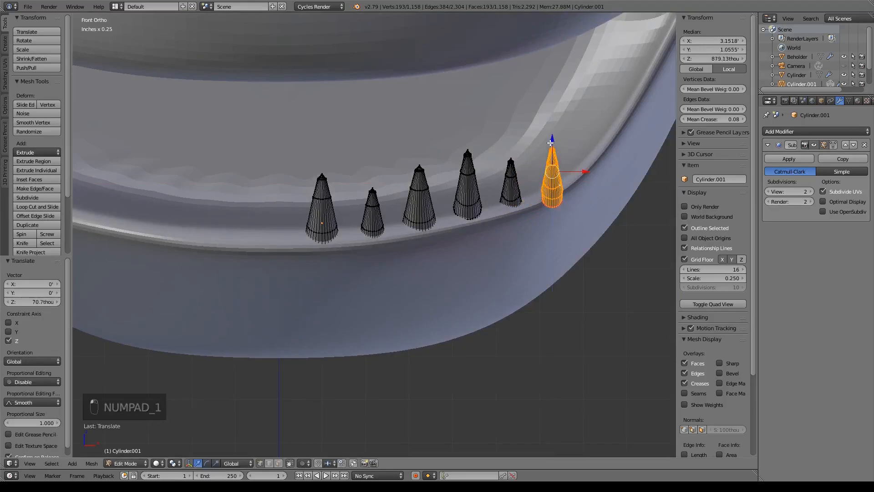
Rotate the sixth lower tooth in the top view and shift it back along Y onto the lip in the right side view
{"action": "key", "text": "KP_7"}
{"action": "key", "text": "r"}
{"action": "left_click", "coordinate": [595, 207]}
{"action": "key", "text": "KP_3"}
{"action": "left_click_drag", "start_coordinate": [413, 172], "coordinate": [440, 172]}
{"action": "left_click_drag", "start_coordinate": [409, 141], "coordinate": [409, 141]}
{"action": "key", "text": "shift+s"}
{"action": "key", "text": "shift+f"}
{"action": "right_click", "coordinate": [437, 225]}
Duplicate the sixth lower tooth, move the copy farther back along the lip, and rotate it in the top view
{"action": "key", "text": "shift+d"}
{"action": "key", "text": "g"}
{"action": "left_click", "coordinate": [451, 206]}
{"action": "key", "text": "KP_7"}
{"action": "key", "text": "r"}
{"action": "middle_click_drag", "start_coordinate": [486, 219], "coordinate": [486, 155]}
Rotate the fifth lower tooth in the top view so it follows the curve of the lip
{"action": "right_click", "coordinate": [511, 205]}
{"action": "key", "text": "l"}
{"action": "key", "text": "Escape"}
{"action": "key", "text": "z"}
{"action": "key", "text": "KP_1"}
{"action": "key", "text": "KP_7"}
{"action": "key", "text": "r"}
{"action": "left_click", "coordinate": [468, 264]}
Rotate the fourth and third lower teeth in the top view to follow the lip's curve, and select the second tooth
{"action": "right_click", "coordinate": [468, 264]}
{"action": "key", "text": "l"}
{"action": "key", "text": "Escape"}
{"action": "key", "text": "r"}
{"action": "left_click", "coordinate": [520, 307]}
{"action": "right_click", "coordinate": [419, 276]}
{"action": "key", "text": "l"}
{"action": "key", "text": "r"}
{"action": "left_click", "coordinate": [514, 351]}
{"action": "right_click", "coordinate": [373, 282]}
{"action": "key", "text": "l"}
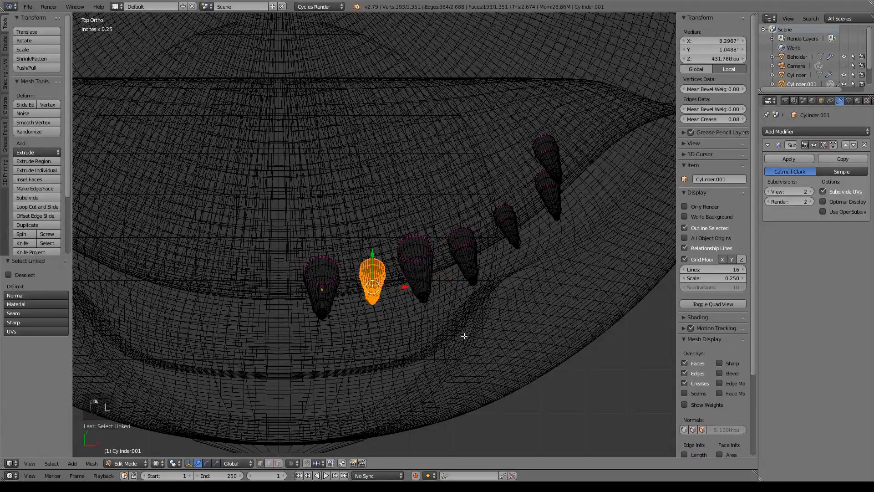
Return to solid shading, lower the tooth nearest the mouth corner slightly, and reposition it in the front view against the lip
{"action": "key", "text": "z"}
{"action": "middle_click_drag", "start_coordinate": [554, 157], "coordinate": [560, 92]}
{"action": "left_click_drag", "start_coordinate": [558, 132], "coordinate": [558, 139]}
{"action": "middle_click_drag", "start_coordinate": [558, 139], "coordinate": [537, 151]}
{"action": "key", "text": "KP_1"}
{"action": "key", "text": "g"}
{"action": "left_click", "coordinate": [509, 233]}
Select all seven lower teeth and duplicate them in place
{"action": "key", "text": "a"}
{"action": "key", "text": "a"}
{"action": "key", "text": "shift+d"}
{"action": "right_click", "coordinate": [510, 234]}
Try to flip the copied teeth with a 180° rotation and a mirror along X
{"action": "type", "text": "r180"}
{"action": "key", "text": "Return"}
{"action": "key", "text": "g"}
{"action": "right_click", "coordinate": [510, 170]}
{"action": "key", "text": "ctrl+z"}
{"action": "key", "text": "alt+m"}
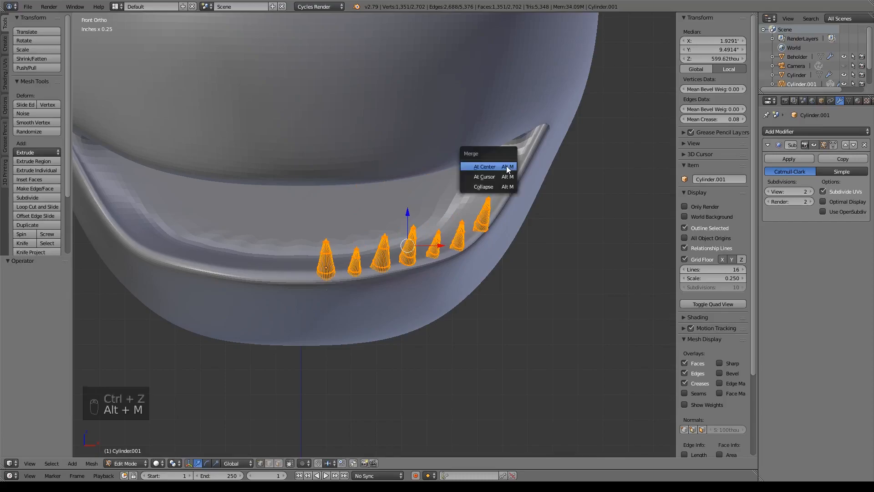
{"action": "key", "text": "ctrl+m"}
{"action": "key", "text": "x"}
{"action": "right_click", "coordinate": [559, 269]}
Mirror the copied teeth along Z and move them up toward the upper lip in the front view
{"action": "key", "text": "ctrl+m"}
{"action": "key", "text": "z"}
{"action": "left_click", "coordinate": [559, 269]}
{"action": "key", "text": "g"}
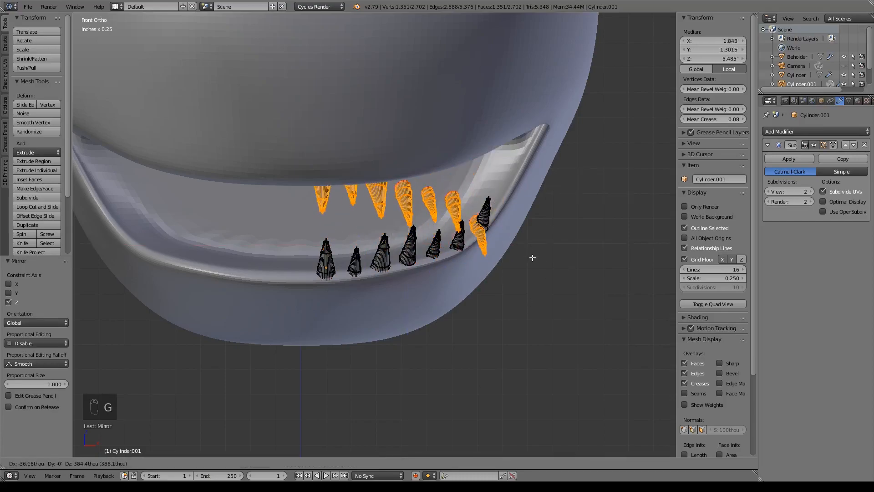
{"action": "left_click", "coordinate": [531, 250]}
Rotate the row of upper teeth by 26.3° to follow the upper lip, and shift the row along X
{"action": "key", "text": "r"}
{"action": "left_click", "coordinate": [560, 205]}
{"action": "key", "text": "KP_3"}
{"action": "key", "text": "ctrl+z"}
{"action": "key", "text": "r"}
{"action": "left_click", "coordinate": [425, 182]}
{"action": "key", "text": "KP_1"}
{"action": "key", "text": "g"}
{"action": "key", "text": "x"}
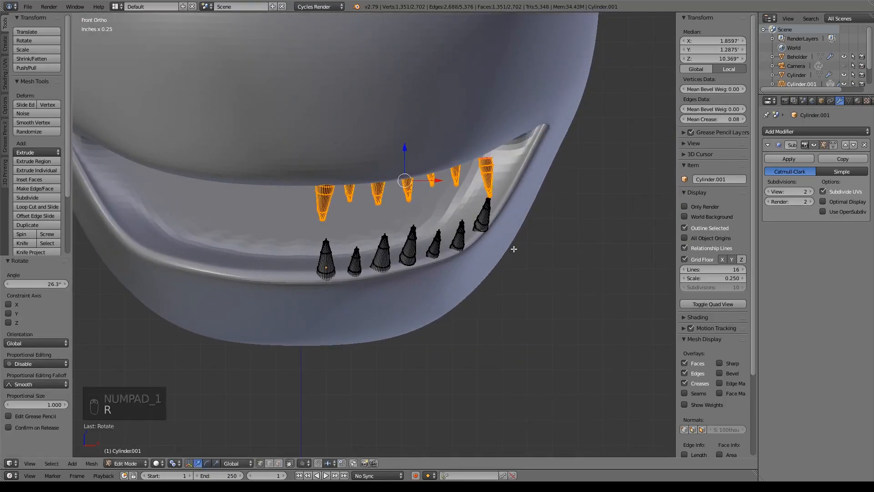
{"action": "left_click_drag", "start_coordinate": [433, 185], "coordinate": [435, 185]}
Shift the first lower tooth outward along X and delete the leftover original tooth object
{"action": "right_click", "coordinate": [332, 272]}
{"action": "key", "text": "l"}
{"action": "left_click_drag", "start_coordinate": [359, 258], "coordinate": [367, 258]}
{"action": "key", "text": "Tab"}
{"action": "right_click", "coordinate": [322, 273]}
{"action": "key", "text": "x"}
Open the combined teeth mesh for editing and recalculate the normals of all its teeth
{"action": "right_click", "coordinate": [490, 164]}
{"action": "middle_click_drag", "start_coordinate": [491, 163], "coordinate": [478, 219]}
{"action": "key", "text": "Tab"}
{"action": "key", "text": "a"}
{"action": "key", "text": "a"}
Fit the outermost upper tooth to the lip in the right side view, shift it outward along X, and rotate it 10.7°
{"action": "key", "text": "KP_3"}
{"action": "key", "text": "h"}
{"action": "key", "text": "h"}
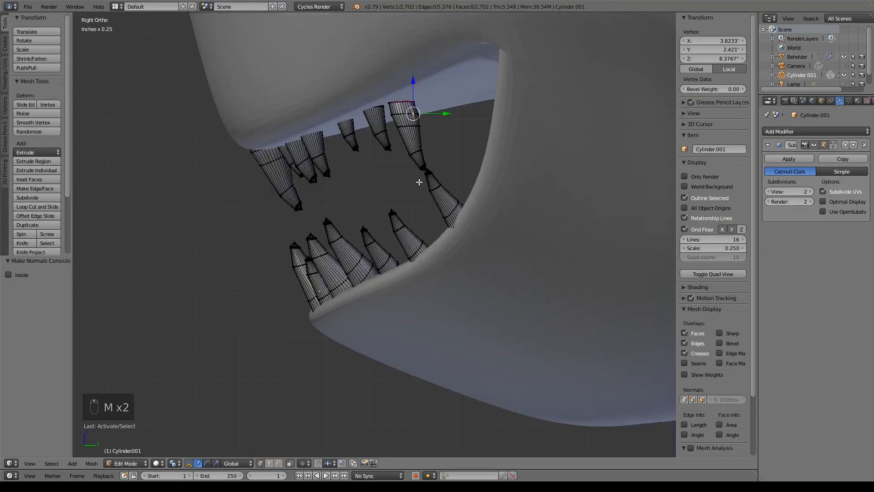
{"action": "key", "text": "l"}
{"action": "key", "text": "l"}
{"action": "key", "text": "h"}
{"action": "key", "text": "ctrl+z"}
{"action": "key", "text": "g"}
{"action": "left_click", "coordinate": [388, 162]}
{"action": "key", "text": "KP_1"}
{"action": "left_click_drag", "start_coordinate": [601, 179], "coordinate": [624, 180]}
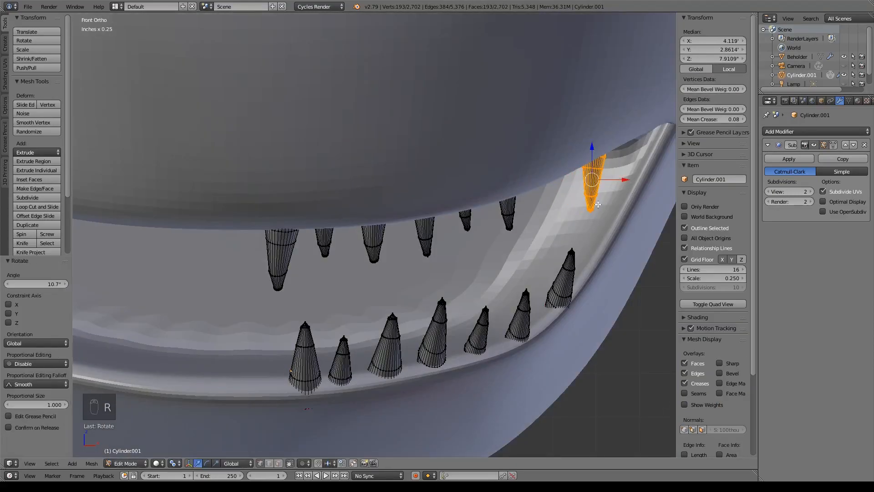
Move the second upper tooth from the mouth corner back along Y and outward along X to fit the lip
{"action": "key", "text": "a"}
{"action": "key", "text": "l"}
{"action": "key", "text": "KP_3"}
{"action": "left_click_drag", "start_coordinate": [361, 199], "coordinate": [385, 199]}
{"action": "key", "text": "KP_1"}
{"action": "left_click_drag", "start_coordinate": [537, 200], "coordinate": [572, 202]}
Move the third upper tooth from the mouth corner back along Y and outward along X to fit the lip
{"action": "key", "text": "a"}
{"action": "key", "text": "l"}
{"action": "key", "text": "KP_3"}
{"action": "left_click_drag", "start_coordinate": [331, 201], "coordinate": [353, 201]}
{"action": "key", "text": "KP_1"}
{"action": "left_click_drag", "start_coordinate": [499, 201], "coordinate": [534, 201]}
Move the fourth upper tooth from the mouth corner 212 thou outward along X, into the gap in the row
{"action": "right_click", "coordinate": [446, 234]}
{"action": "key", "text": "l"}
{"action": "left_click_drag", "start_coordinate": [459, 220], "coordinate": [496, 220]}
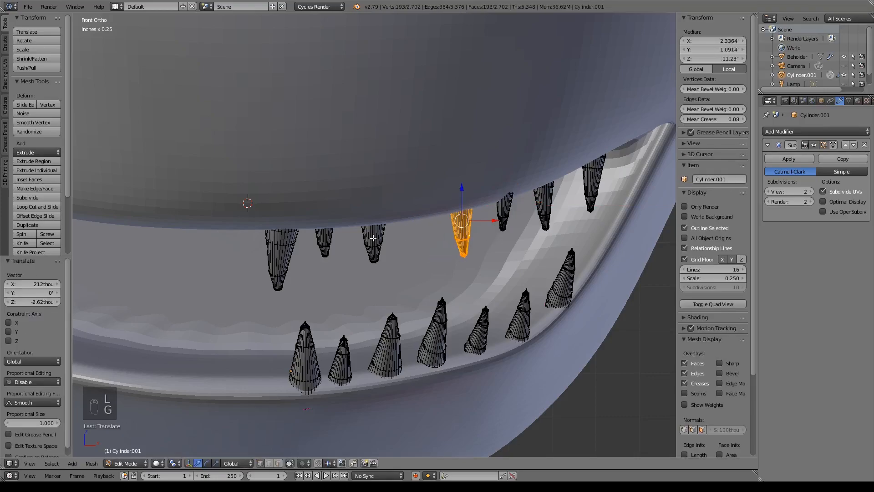
Duplicate the third upper tooth from the centre, place the copy in the gap beside it, and scale it by 1.601
{"action": "right_click", "coordinate": [377, 236]}
{"action": "key", "text": "l"}
{"action": "key", "text": "r"}
{"action": "key", "text": "shift+d"}
{"action": "key", "text": "g"}
{"action": "key", "text": "s"}
{"action": "left_click", "coordinate": [521, 358]}
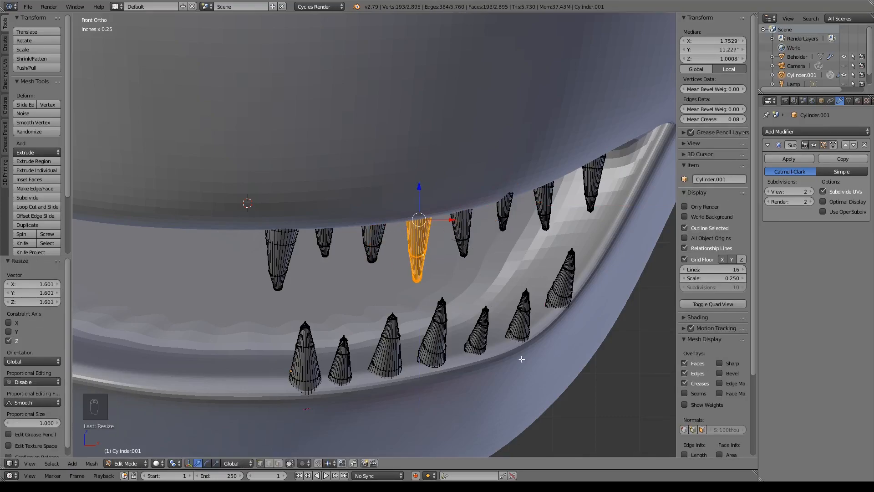
Select all upper and lower teeth and scale them by 1.427
{"action": "scroll", "coordinate": [514, 353], "scroll_direction": "down", "scroll_amount": 9}
{"action": "key", "text": "a"}
{"action": "key", "text": "a"}
{"action": "key", "text": "a"}
{"action": "key", "text": "s"}
{"action": "left_click", "coordinate": [530, 350]}
{"action": "key", "text": "ctrl+z"}
{"action": "key", "text": "s"}
{"action": "left_click", "coordinate": [585, 352]}
Select the whole lower row of teeth and nudge it slightly upward on the lip in the right side view
{"action": "key", "text": "KP_3"}
{"action": "scroll", "coordinate": [413, 302], "scroll_direction": "up", "scroll_amount": 6}
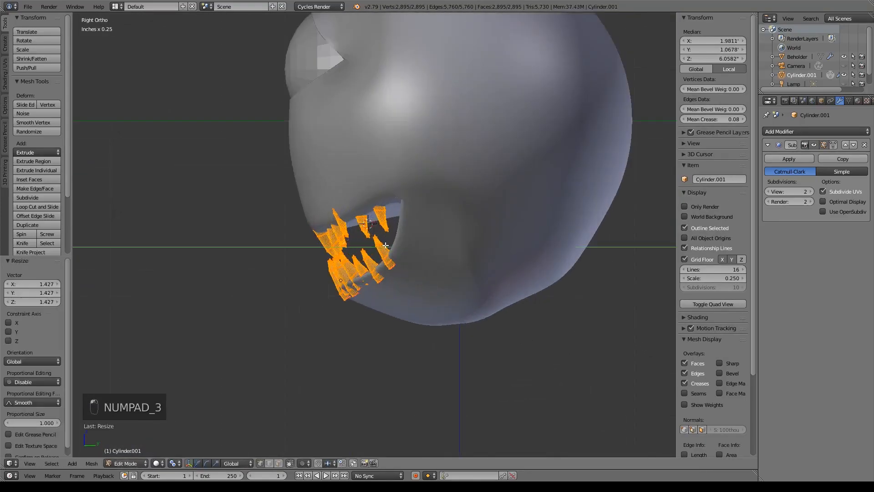
{"action": "key", "text": "a"}
{"action": "key", "text": "z"}
{"action": "key", "text": "z"}
{"action": "key", "text": "z"}
{"action": "key", "text": "b"}
{"action": "left_click_drag", "start_coordinate": [302, 291], "coordinate": [551, 385]}
{"action": "key", "text": "l"}
{"action": "key", "text": "l"}
{"action": "key", "text": "l"}
{"action": "key", "text": "l"}
{"action": "key", "text": "l"}
{"action": "key", "text": "l"}
{"action": "key", "text": "l"}
{"action": "key", "text": "l"}
{"action": "key", "text": "KP_3"}
{"action": "key", "text": "z"}
{"action": "left_click_drag", "start_coordinate": [370, 258], "coordinate": [368, 251]}
Select two individual teeth and rotate them together in the right side view
{"action": "middle_click_drag", "start_coordinate": [368, 251], "coordinate": [439, 261]}
{"action": "key", "text": "a"}
{"action": "key", "text": "l"}
{"action": "key", "text": "l"}
{"action": "key", "text": "KP_3"}
{"action": "key", "text": "r"}
{"action": "left_click", "coordinate": [419, 305]}
Nudge one more tooth into place against the lip and finish editing the teeth mesh
{"action": "middle_click_drag", "start_coordinate": [332, 339], "coordinate": [404, 351]}
{"action": "key", "text": "a"}
{"action": "key", "text": "l"}
{"action": "left_click_drag", "start_coordinate": [370, 296], "coordinate": [380, 302]}
{"action": "key", "text": "Escape"}
{"action": "key", "text": "Tab"}
{"action": "scroll", "coordinate": [415, 293], "scroll_direction": "down", "scroll_amount": 4}
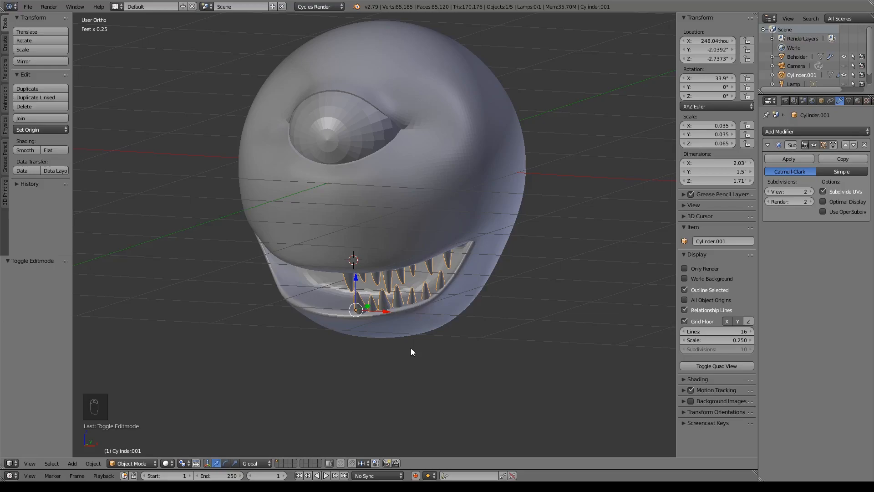
{"action": "mouse_move", "coordinate": [411, 349]}
{"action": "middle_mouse_down"}
{"action": "mouse_move", "coordinate": [321, 341]}
{"action": "mouse_move", "coordinate": [466, 351]}
{"action": "mouse_move", "coordinate": [441, 347]}
{"action": "mouse_move", "coordinate": [422, 306]}
{"action": "mouse_move", "coordinate": [417, 336]}
{"action": "middle_mouse_up"}
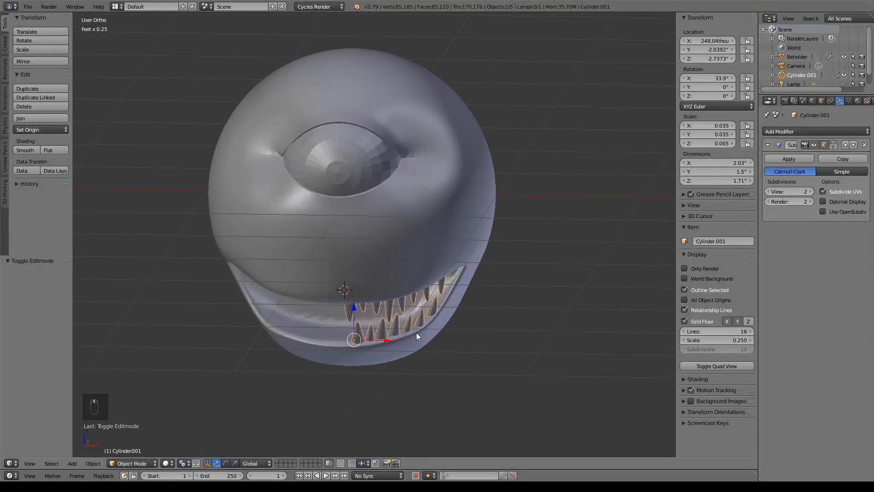
Select the Beholder body and open its mesh for editing
{"action": "right_click", "coordinate": [414, 226]}
{"action": "key", "text": "Tab"}
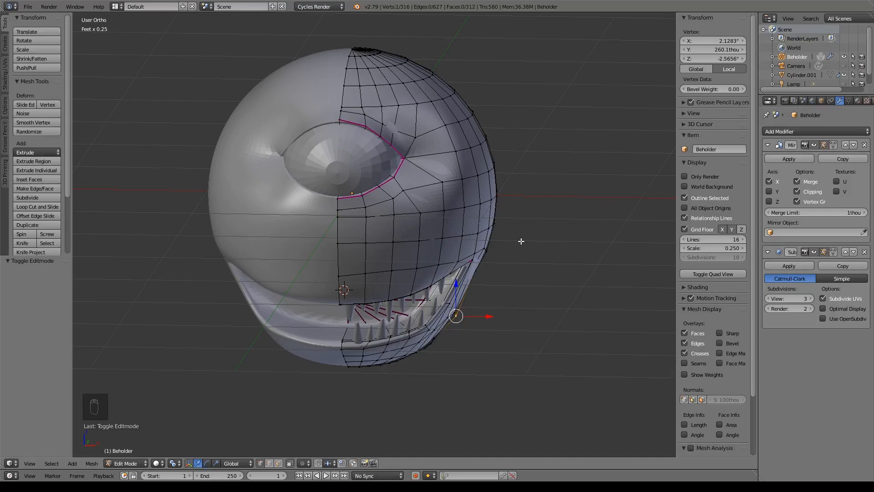
{"action": "middle_click_drag", "start_coordinate": [522, 240], "coordinate": [564, 221]}
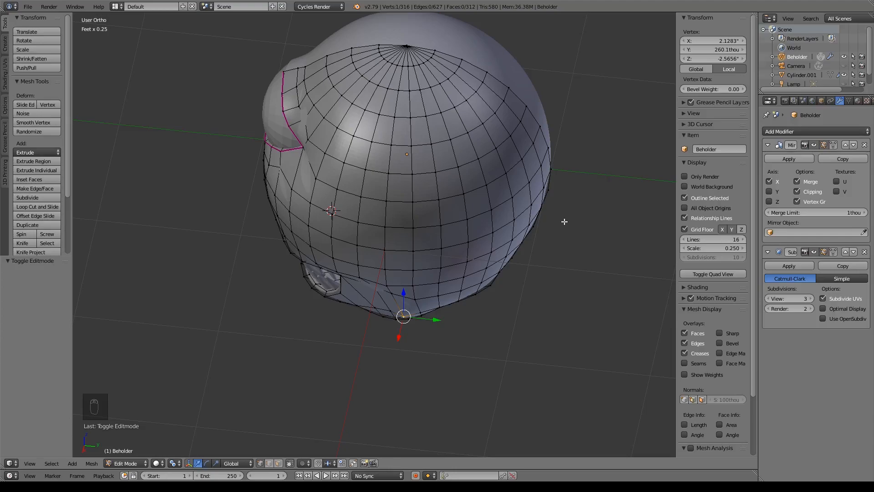
{"action": "middle_click_drag", "start_coordinate": [565, 220], "coordinate": [616, 188]}
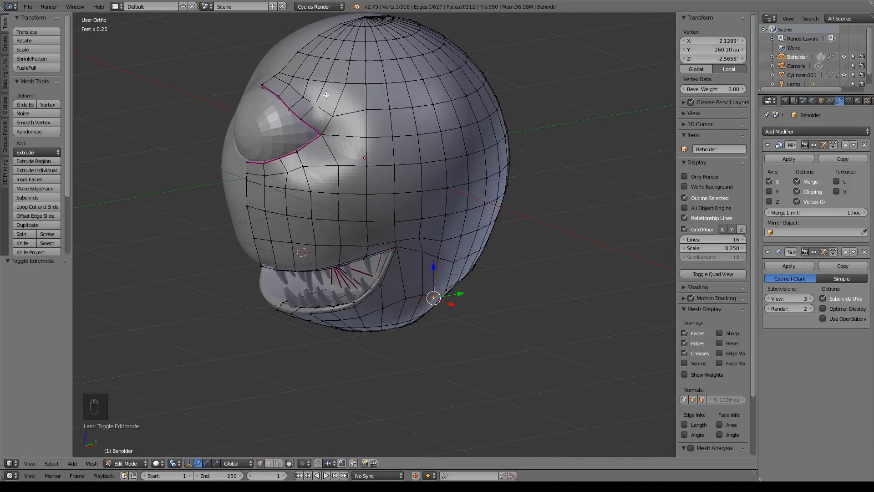
Select the four corner vertices of a two-by-two face block beside the crown of the head in the top view
{"action": "middle_click_drag", "start_coordinate": [533, 160], "coordinate": [505, 167]}
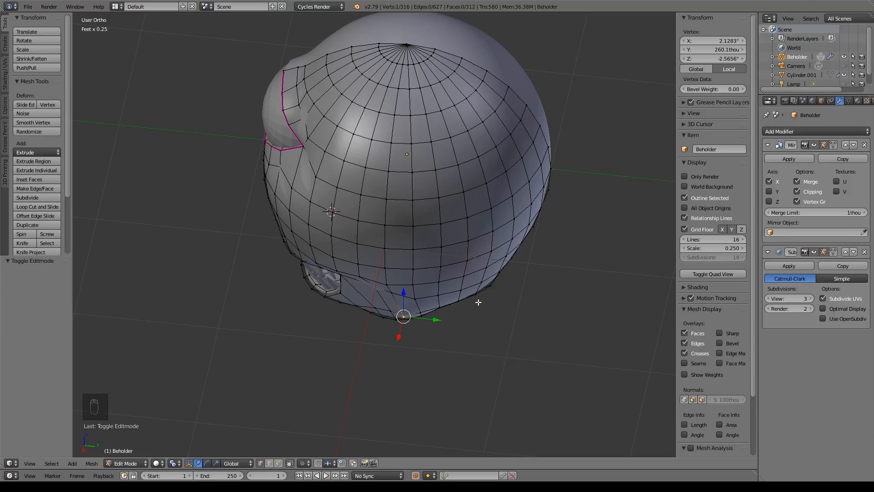
{"action": "middle_click_drag", "start_coordinate": [454, 121], "coordinate": [403, 257], "text": "shift"}
{"action": "scroll", "coordinate": [457, 162], "scroll_direction": "up", "scroll_amount": 3}
{"action": "scroll", "coordinate": [389, 253], "scroll_direction": "up", "scroll_amount": 4}
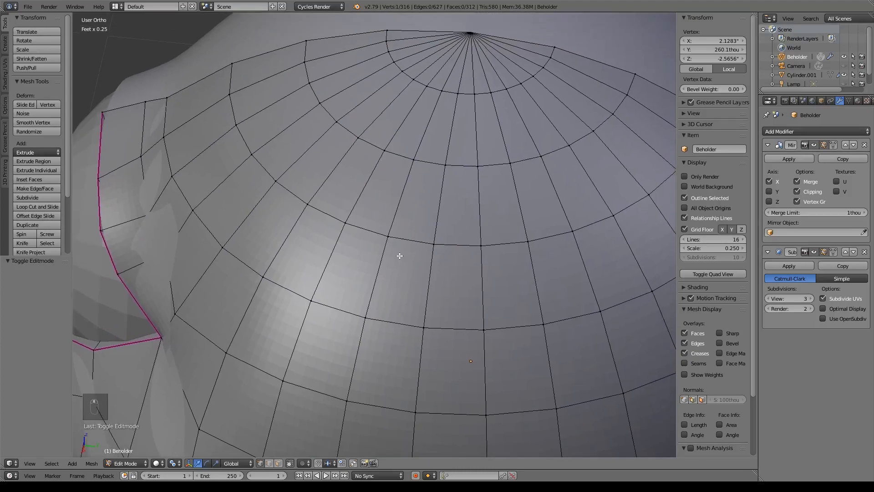
{"action": "right_click", "coordinate": [373, 316]}
{"action": "key", "text": "KP_7"}
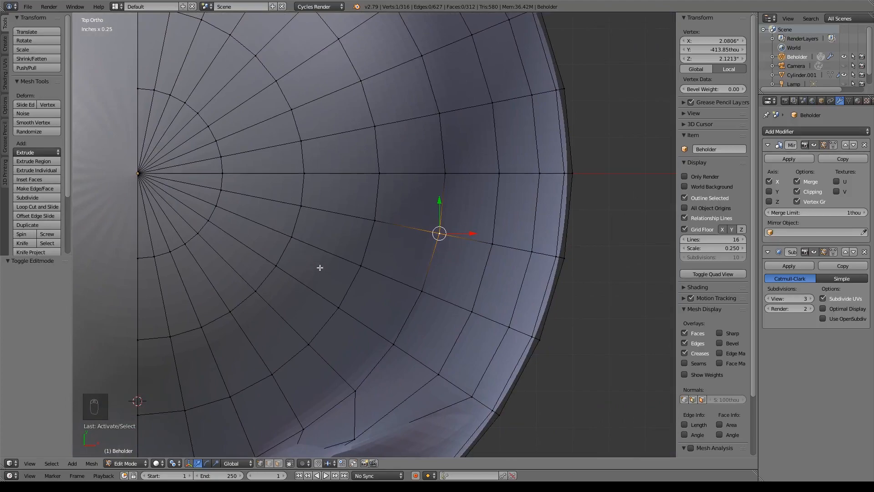
{"action": "right_click", "coordinate": [302, 200]}
{"action": "right_click", "coordinate": [291, 235]}
{"action": "right_click", "coordinate": [303, 174], "text": "shift"}
{"action": "right_click", "coordinate": [423, 290], "text": "shift"}
{"action": "right_click", "coordinate": [445, 174], "text": "shift"}
{"action": "key", "text": "s"}
{"action": "right_click", "coordinate": [404, 284]}
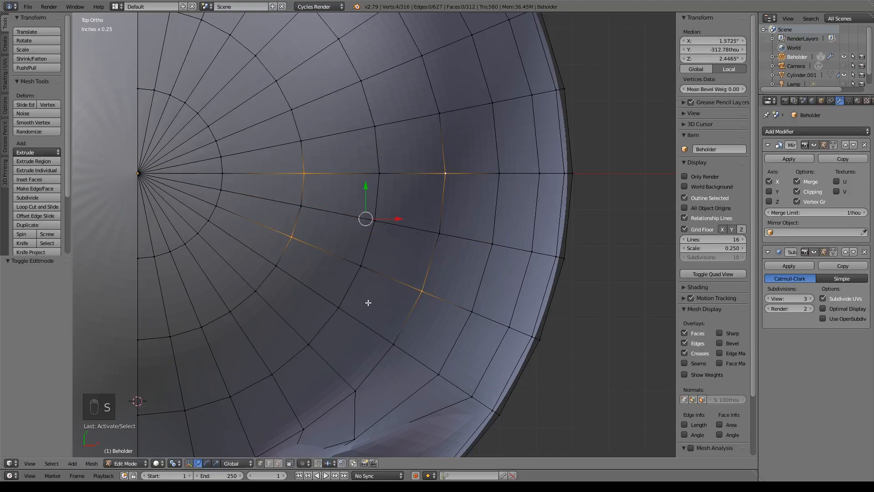
Change the pivot so the four selected vertices scale around their shared center, then scale them to 0.792
{"action": "left_click", "coordinate": [173, 463]}
{"action": "left_click", "coordinate": [191, 418]}
{"action": "key", "text": "s"}
{"action": "left_click", "coordinate": [517, 310]}
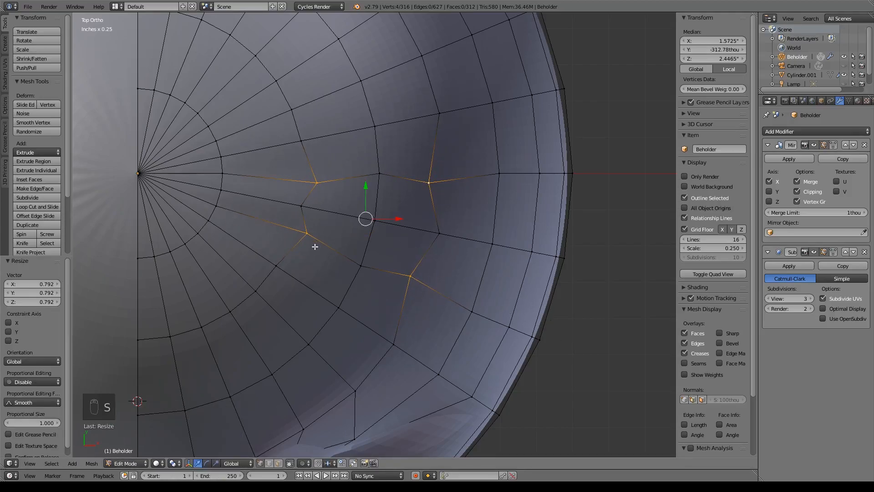
Move the three vertices on the block's crown side inward by 141 thou in X and -22 thou in Y
{"action": "right_click", "coordinate": [305, 235]}
{"action": "right_click", "coordinate": [302, 208], "text": "shift"}
{"action": "right_click", "coordinate": [315, 184], "text": "shift"}
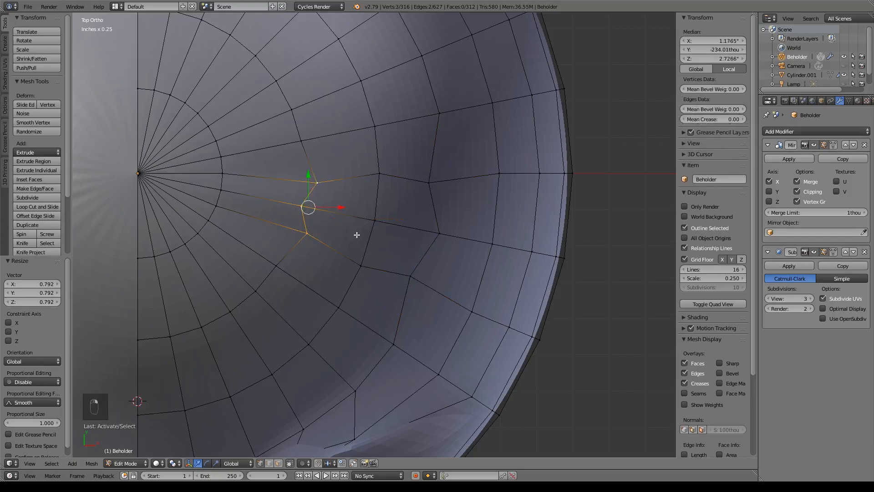
{"action": "key", "text": "g"}
{"action": "left_click", "coordinate": [376, 238]}
Move the block's three outer vertices inward by -84.8 thou in X and 9.42 thou in Y
{"action": "right_click", "coordinate": [438, 232]}
{"action": "right_click", "coordinate": [428, 183], "text": "shift"}
{"action": "right_click", "coordinate": [410, 275], "text": "shift"}
{"action": "key", "text": "g"}
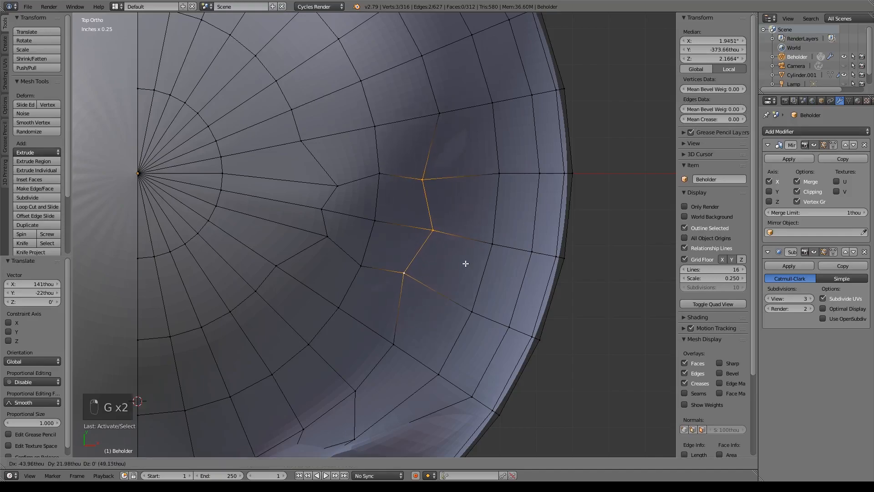
{"action": "left_click", "coordinate": [462, 265]}
Adjust the block's two outer corner vertices individually, then shift both -28.3 thou in X and 6.28 thou in Y to round the ring
{"action": "right_click", "coordinate": [419, 192]}
{"action": "key", "text": "g"}
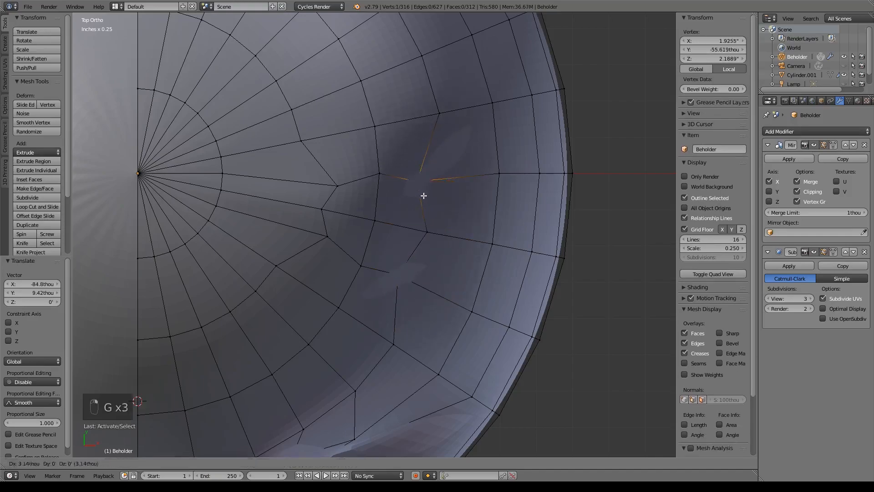
{"action": "left_click", "coordinate": [425, 205]}
{"action": "right_click", "coordinate": [406, 276]}
{"action": "key", "text": "g"}
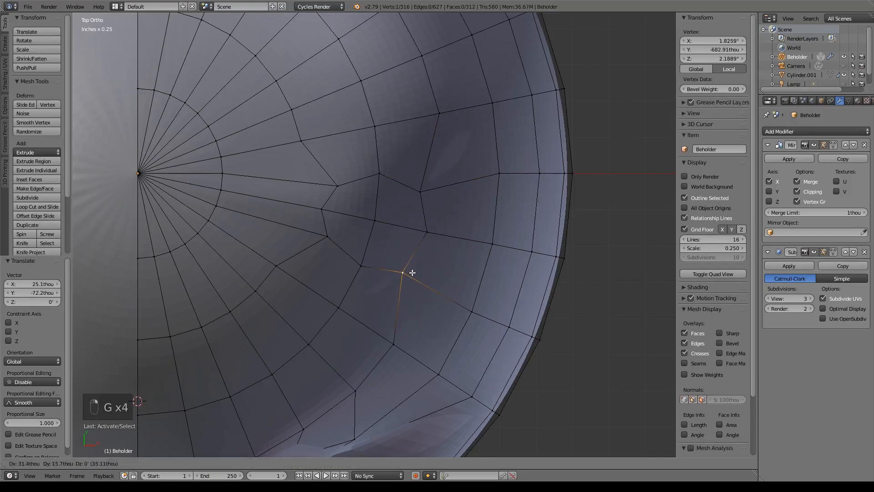
{"action": "left_click", "coordinate": [407, 272]}
{"action": "right_click", "coordinate": [421, 194], "text": "shift"}
{"action": "key", "text": "g"}
{"action": "left_click", "coordinate": [447, 249]}
In the front view, pull the two outer corner vertices slightly outward along X and shift the ring's upper vertex 25.1 thou along X
{"action": "middle_click_drag", "start_coordinate": [415, 281], "coordinate": [410, 238]}
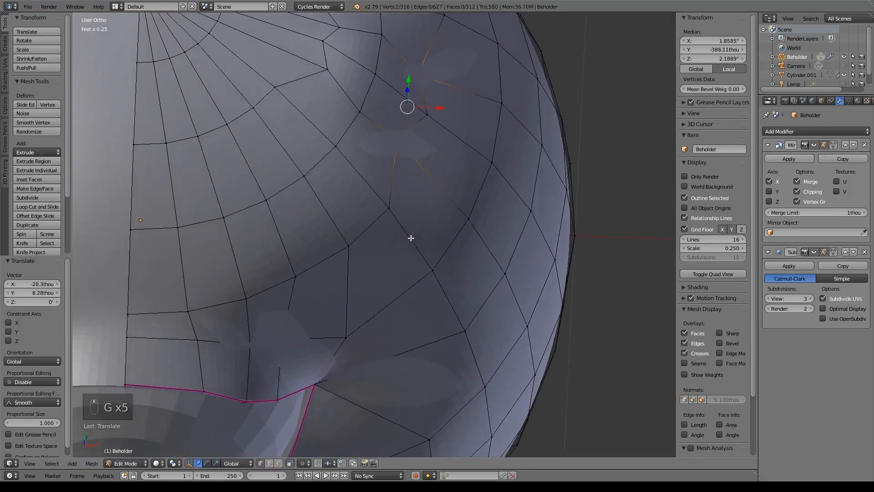
{"action": "key", "text": "KP_1"}
{"action": "middle_click_drag", "start_coordinate": [479, 51], "coordinate": [453, 322], "text": "shift"}
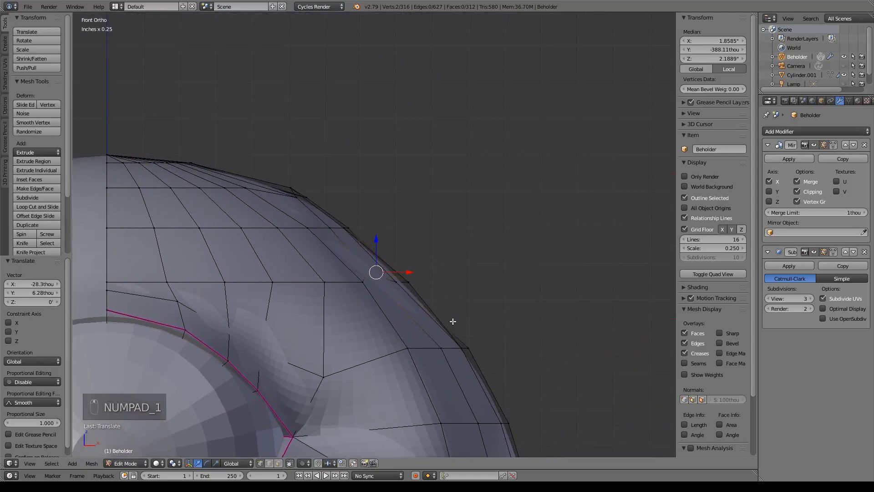
{"action": "key", "text": "z"}
{"action": "key", "text": "z"}
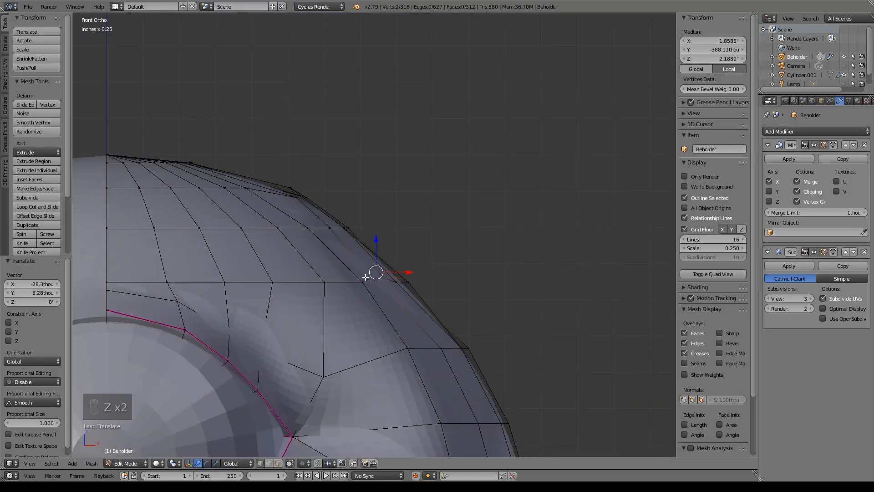
{"action": "left_click_drag", "start_coordinate": [412, 273], "coordinate": [420, 271]}
{"action": "right_click", "coordinate": [294, 188]}
{"action": "left_click_drag", "start_coordinate": [322, 190], "coordinate": [326, 189]}
{"action": "middle_click_drag", "start_coordinate": [413, 222], "coordinate": [261, 227]}
{"action": "key", "text": "KP_3"}
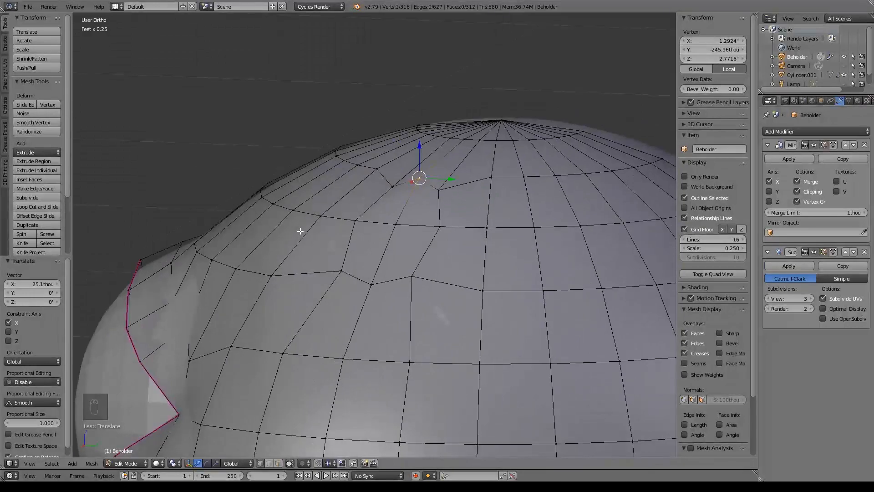
{"action": "key", "text": "KP_1"}
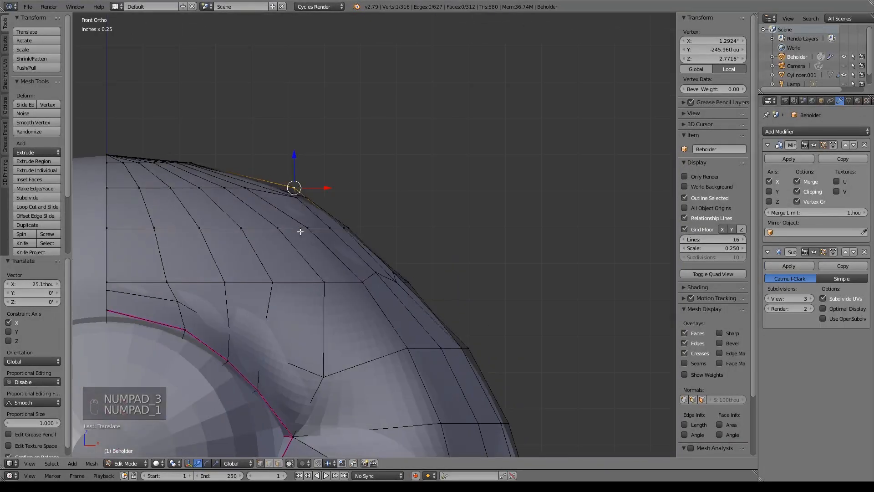
{"action": "scroll", "coordinate": [365, 264], "scroll_direction": "up", "scroll_amount": 1, "text": "shift"}
{"action": "right_click", "coordinate": [402, 305]}
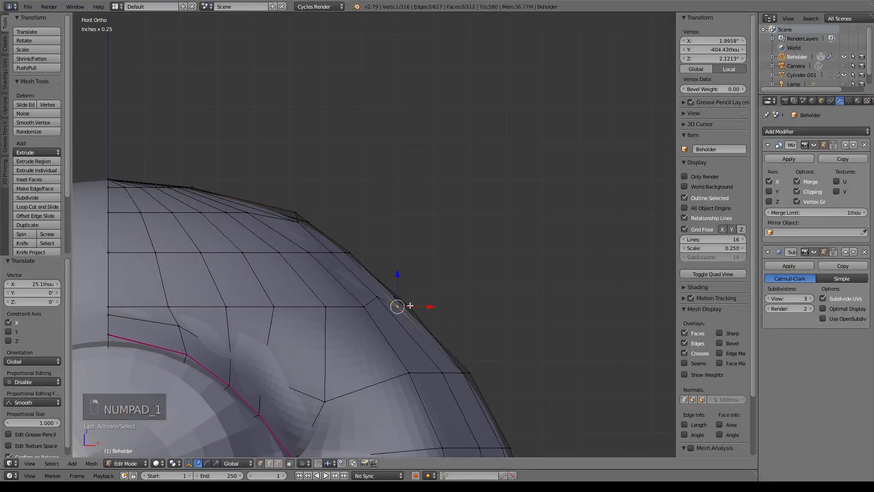
{"action": "mouse_move", "coordinate": [376, 263]}
{"action": "middle_mouse_down"}
{"action": "mouse_move", "coordinate": [425, 275]}
{"action": "mouse_move", "coordinate": [350, 277]}
{"action": "mouse_move", "coordinate": [363, 266]}
{"action": "middle_mouse_up"}
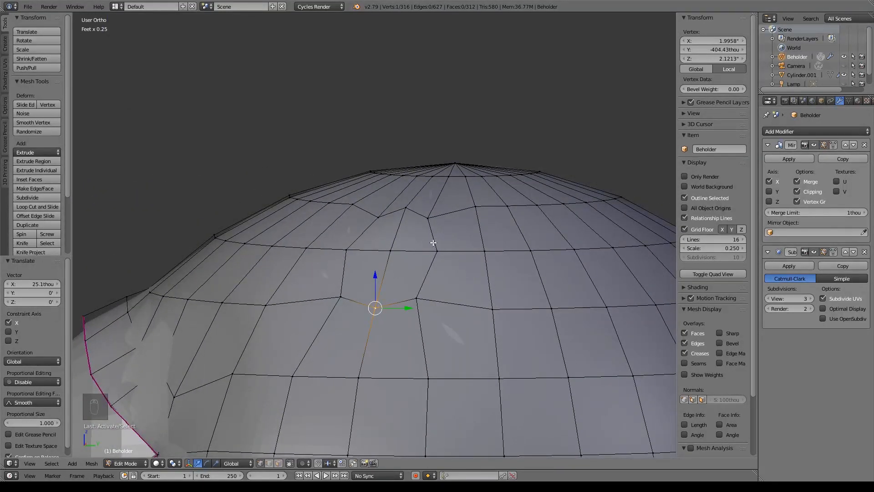
Scale the four corner vertices of a two-by-two face block on the upper rear side of the head to 0.739
{"action": "middle_click_drag", "start_coordinate": [449, 249], "coordinate": [419, 287], "text": "shift"}
{"action": "scroll", "coordinate": [420, 287], "scroll_direction": "down", "scroll_amount": 5}
{"action": "middle_click_drag", "start_coordinate": [559, 334], "coordinate": [405, 222], "text": "shift"}
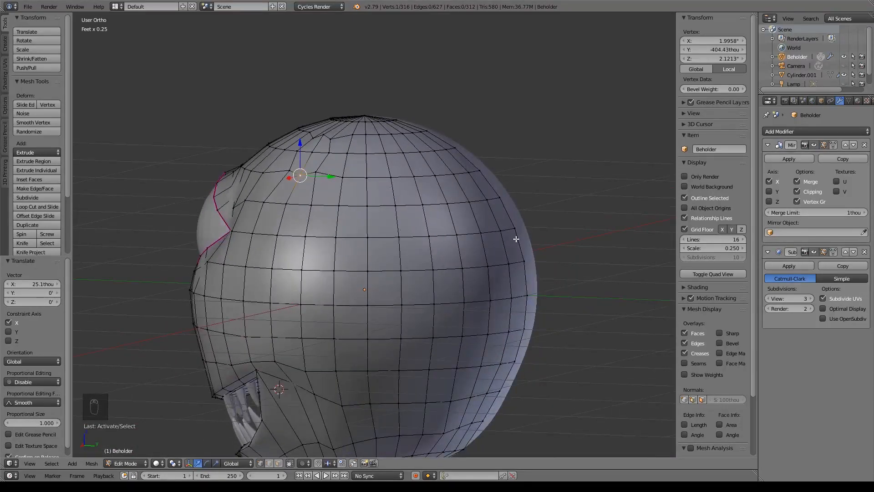
{"action": "scroll", "coordinate": [516, 239], "scroll_direction": "up", "scroll_amount": 4}
{"action": "middle_click_drag", "start_coordinate": [544, 203], "coordinate": [445, 250], "text": "shift"}
{"action": "right_click", "coordinate": [397, 163]}
{"action": "right_click", "coordinate": [314, 172], "text": "shift"}
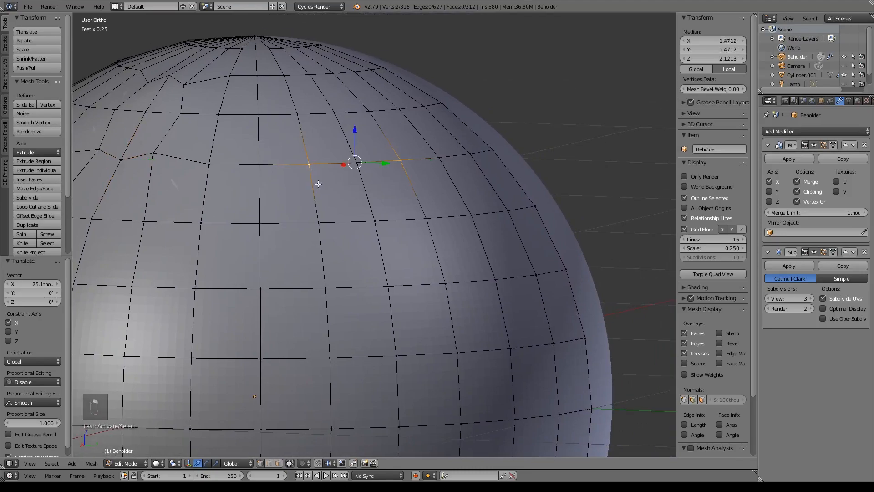
{"action": "right_click", "coordinate": [326, 288], "text": "shift"}
{"action": "right_click", "coordinate": [448, 283], "text": "shift"}
{"action": "key", "text": "s"}
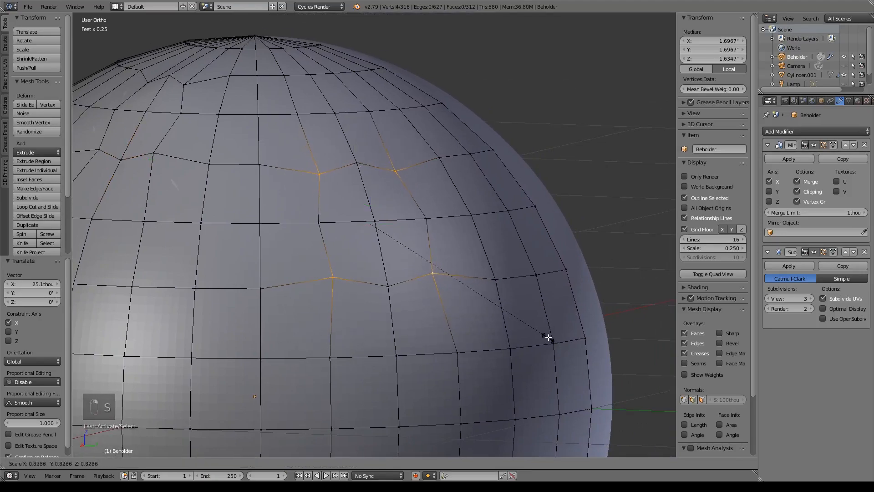
{"action": "left_click", "coordinate": [533, 323]}
Raise the three lower vertices of the rear block 72 thou along Z
{"action": "middle_click_drag", "start_coordinate": [537, 335], "coordinate": [456, 341]}
{"action": "right_click", "coordinate": [313, 276]}
{"action": "right_click", "coordinate": [363, 284], "text": "shift"}
{"action": "right_click", "coordinate": [411, 269], "text": "shift"}
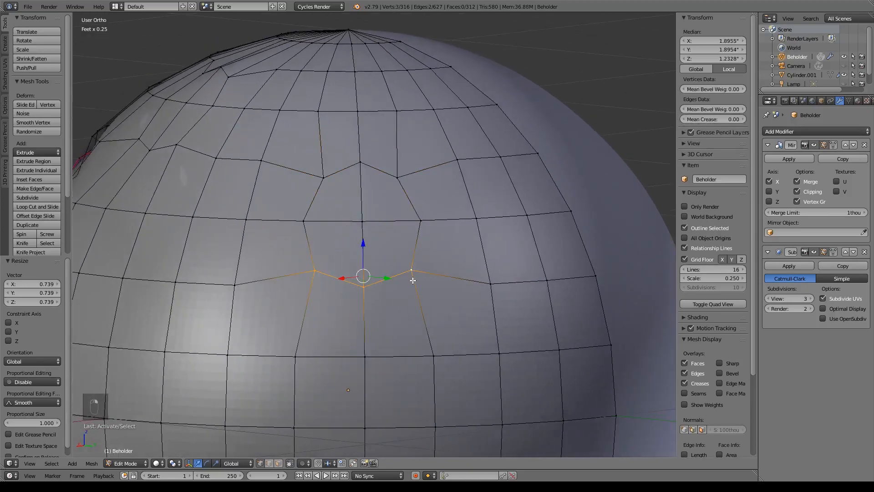
{"action": "key", "text": "g"}
{"action": "key", "text": "z"}
{"action": "left_click", "coordinate": [362, 235]}
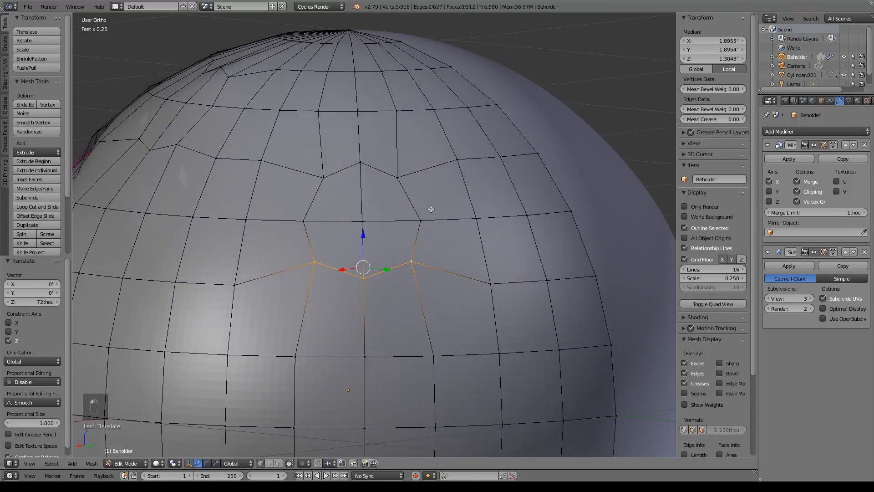
Select all eight vertices around the rear ring and scale them to 0.835
{"action": "right_click", "coordinate": [420, 221], "text": "shift"}
{"action": "right_click", "coordinate": [397, 177], "text": "shift"}
{"action": "right_click", "coordinate": [360, 162], "text": "shift"}
{"action": "right_click", "coordinate": [324, 178], "text": "shift"}
{"action": "right_click", "coordinate": [303, 222], "text": "shift"}
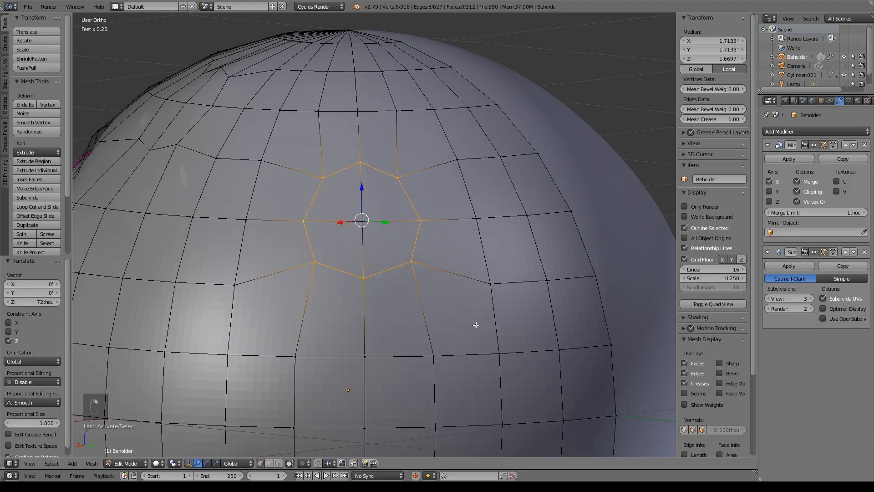
{"action": "key", "text": "s"}
{"action": "left_click", "coordinate": [454, 310]}
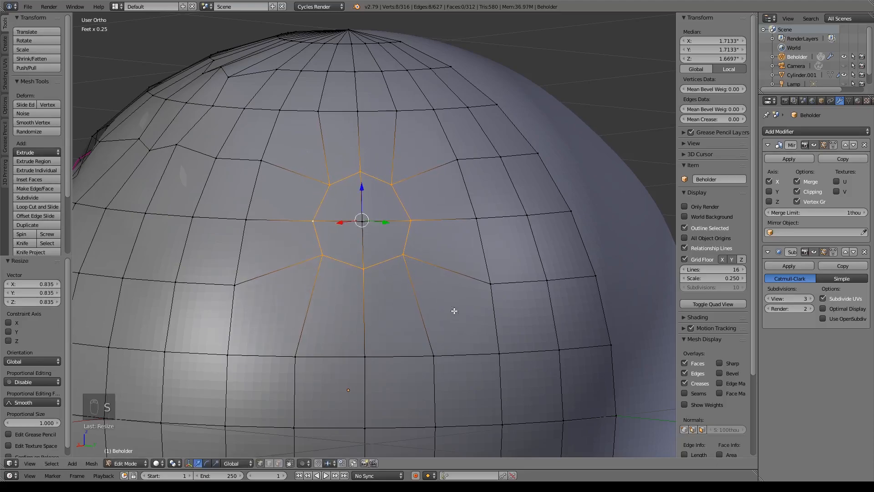
Viewed along the body's silhouette, nudge the rear ring outward by 7.54, 13.1 and 11.3 thou in X, Y and Z, and rotate it 2.19°
{"action": "key", "text": "KP_1"}
{"action": "key", "text": "z"}
{"action": "mouse_move", "coordinate": [453, 308]}
{"action": "middle_mouse_down", "text": "shift"}
{"action": "mouse_move", "coordinate": [441, 316]}
{"action": "mouse_move", "coordinate": [460, 320]}
{"action": "middle_mouse_up", "text": "shift"}
{"action": "key", "text": "z"}
{"action": "key", "text": "KP_1"}
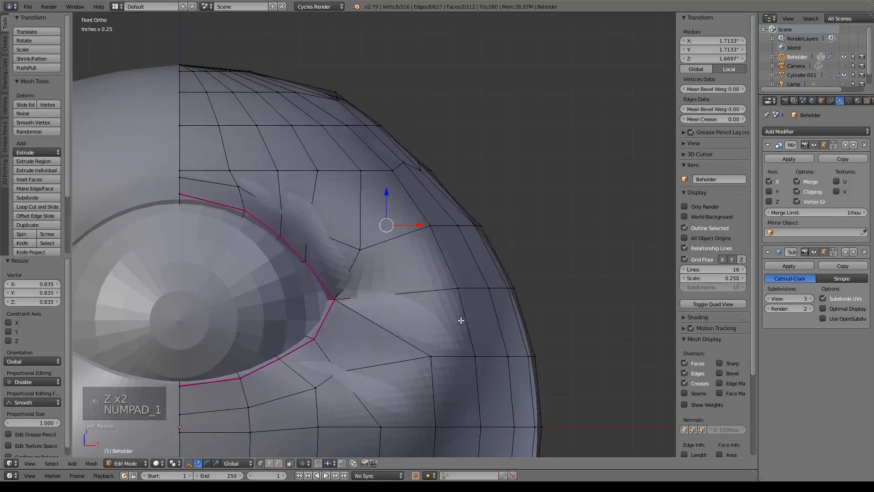
{"action": "key", "text": "KP_6"}
{"action": "key", "text": "KP_6"}
{"action": "key", "text": "KP_6"}
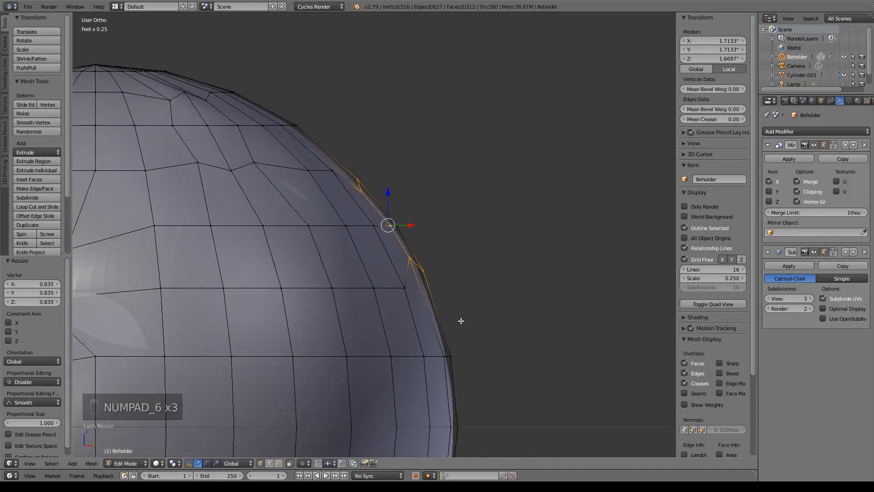
{"action": "key", "text": "KP_6"}
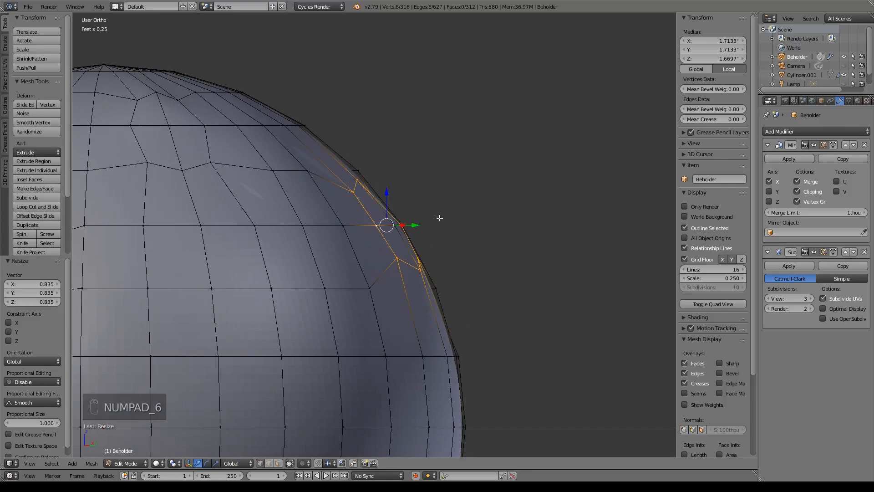
{"action": "key", "text": "g"}
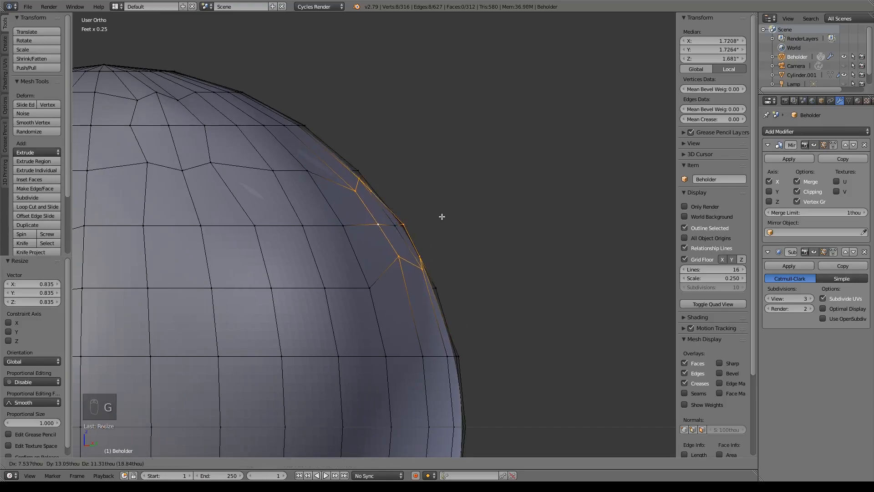
{"action": "left_click", "coordinate": [441, 217]}
{"action": "key", "text": "r"}
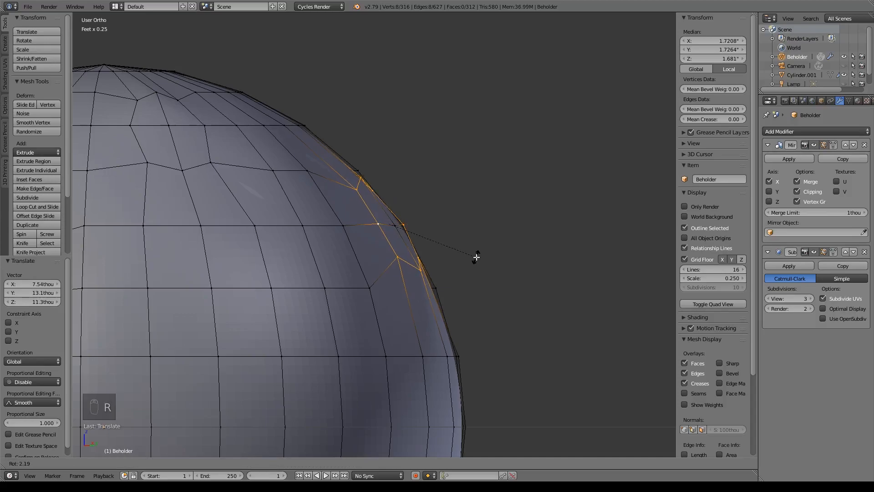
{"action": "left_click", "coordinate": [476, 257]}
In the top view, pull two outer vertices of the rear ring outward, one along Y and one 22.6 thou along X, and save the file
{"action": "key", "text": "z"}
{"action": "scroll", "coordinate": [513, 283], "scroll_direction": "up", "scroll_amount": 1}
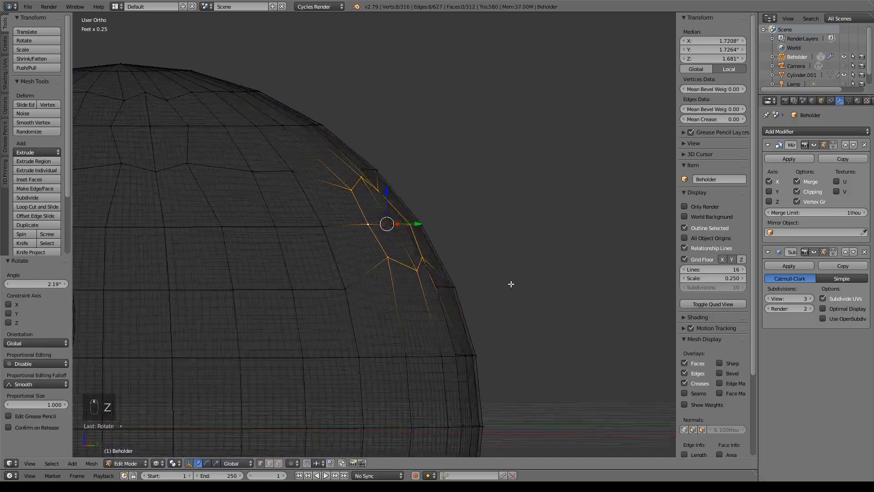
{"action": "middle_click_drag", "start_coordinate": [513, 283], "coordinate": [472, 289]}
{"action": "key", "text": "z"}
{"action": "key", "text": "KP_7"}
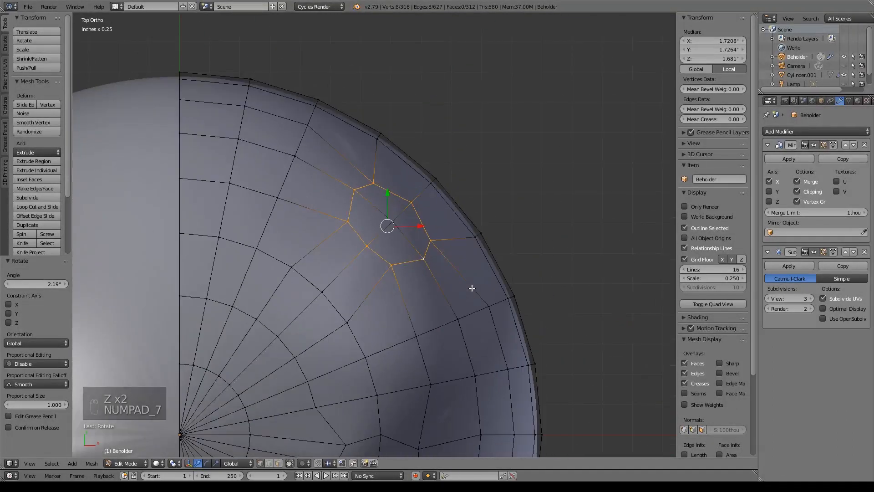
{"action": "right_click", "coordinate": [377, 184]}
{"action": "left_click_drag", "start_coordinate": [380, 156], "coordinate": [383, 150]}
{"action": "right_click", "coordinate": [438, 248]}
{"action": "left_click_drag", "start_coordinate": [472, 244], "coordinate": [477, 251]}
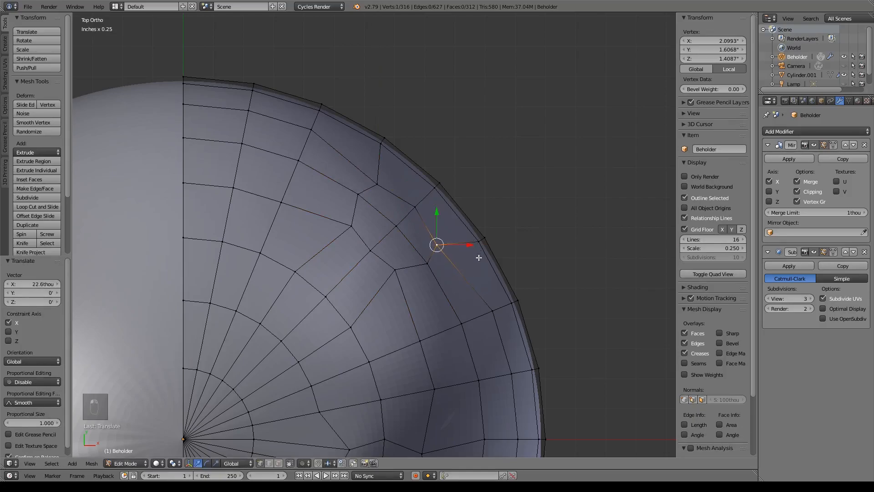
{"action": "middle_click_drag", "start_coordinate": [467, 336], "coordinate": [414, 233]}
{"action": "key", "text": "ctrl+s"}
Scale the four corner vertices of a two-by-two face block on the side of the body behind the eye to 0.725
{"action": "scroll", "coordinate": [518, 259], "scroll_direction": "down", "scroll_amount": 3}
{"action": "middle_click_drag", "start_coordinate": [355, 274], "coordinate": [526, 241], "text": "shift"}
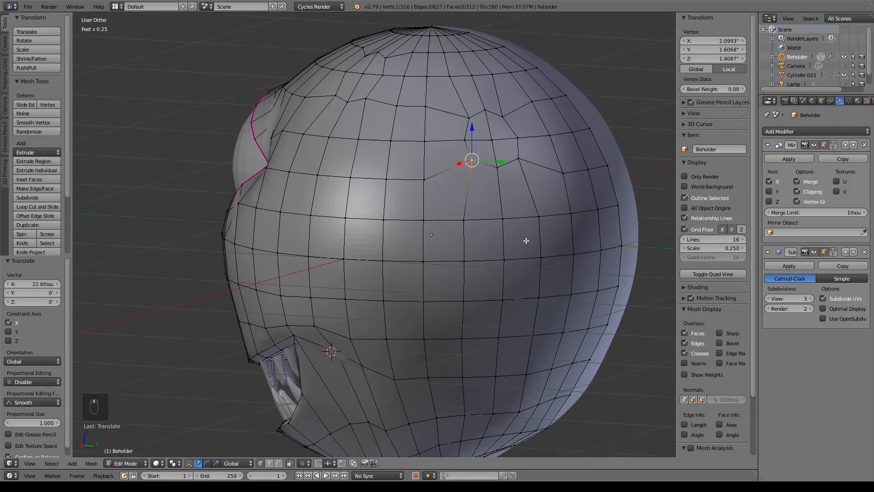
{"action": "scroll", "coordinate": [495, 251], "scroll_direction": "up", "scroll_amount": 3}
{"action": "right_click", "coordinate": [340, 152]}
{"action": "right_click", "coordinate": [445, 156], "text": "shift"}
{"action": "right_click", "coordinate": [331, 269], "text": "shift"}
{"action": "right_click", "coordinate": [432, 271], "text": "shift"}
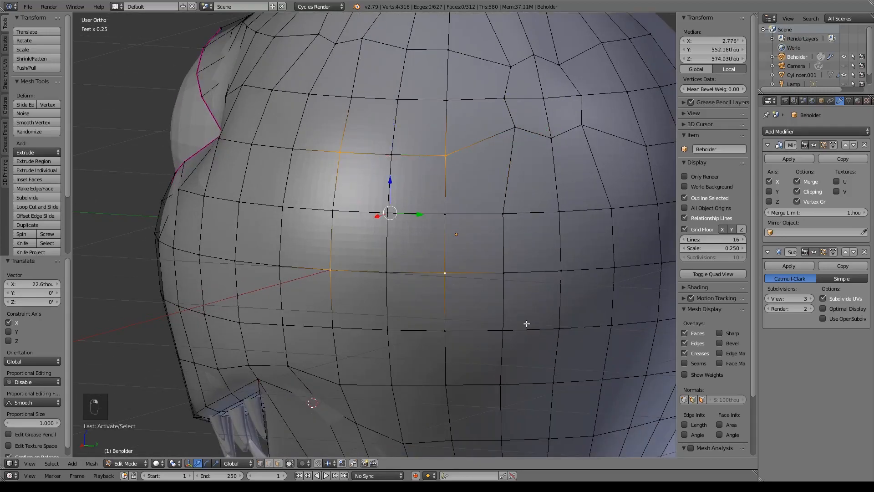
{"action": "key", "text": "s"}
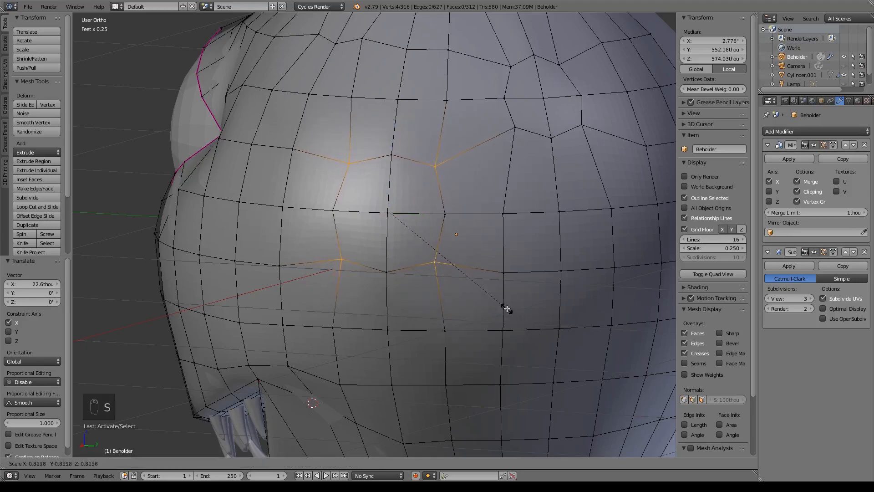
{"action": "left_click", "coordinate": [494, 295]}
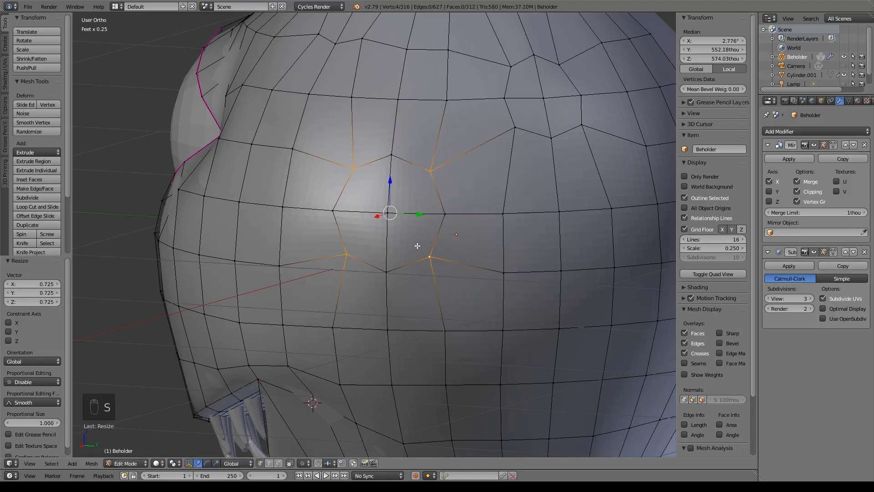
Add the side block's four edge-midpoint vertices to the selection and scale the full eight-vertex ring to 0.794
{"action": "right_click", "coordinate": [391, 155], "text": "shift"}
{"action": "right_click", "coordinate": [333, 210], "text": "shift"}
{"action": "right_click", "coordinate": [445, 214], "text": "shift"}
{"action": "right_click", "coordinate": [386, 270], "text": "shift"}
{"action": "key", "text": "s"}
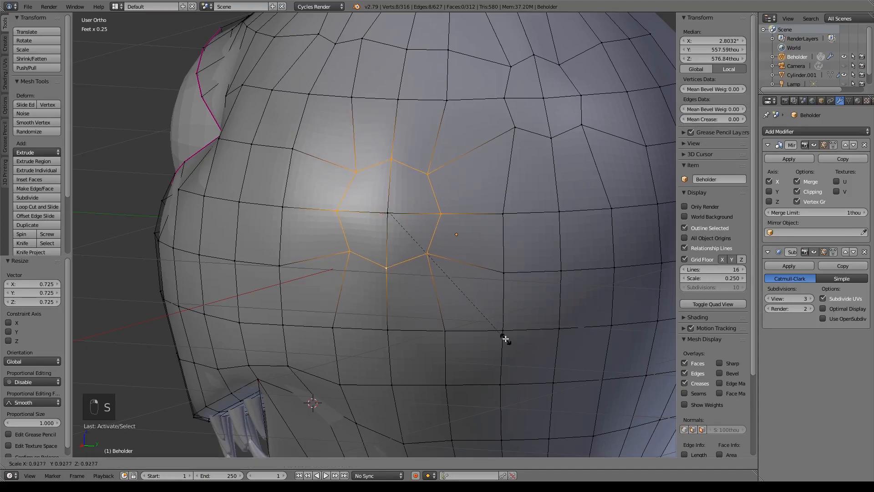
{"action": "left_click", "coordinate": [491, 319]}
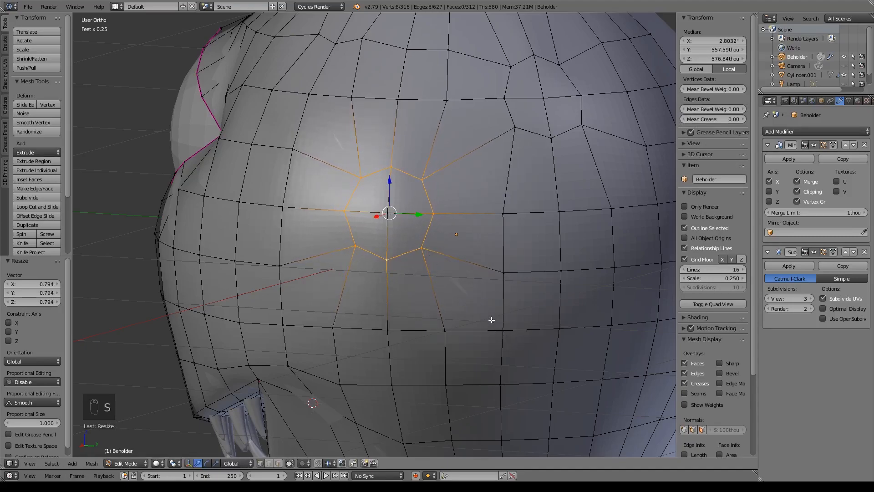
Select the two upper side vertices behind the eye and raise them 32.8 thou along Z
{"action": "scroll", "coordinate": [491, 320], "scroll_direction": "down", "scroll_amount": 2}
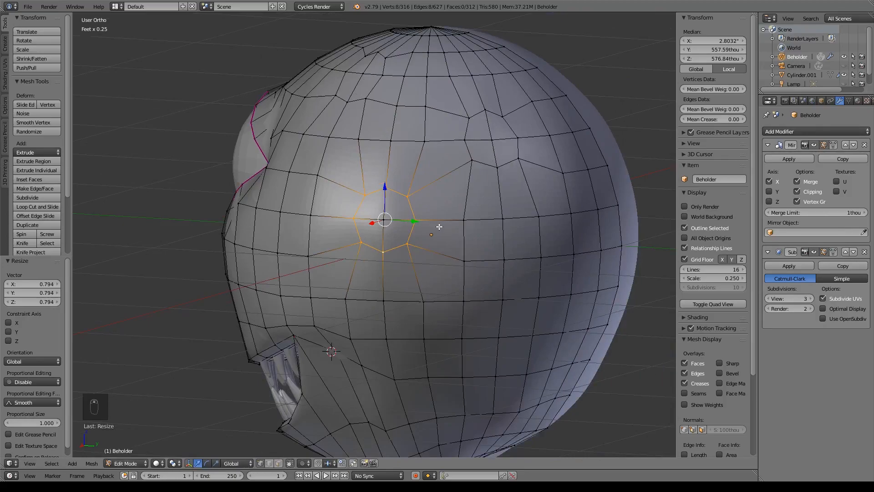
{"action": "right_click", "coordinate": [361, 96]}
{"action": "right_click", "coordinate": [334, 95]}
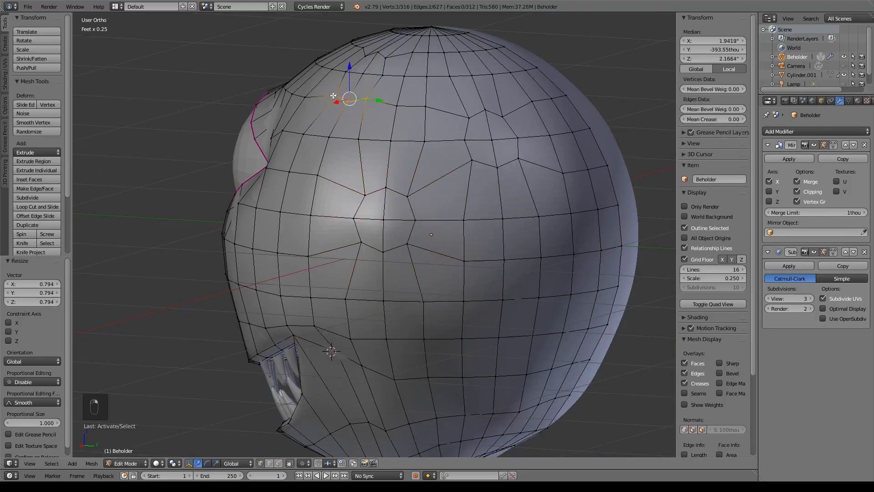
{"action": "left_click_drag", "start_coordinate": [345, 70], "coordinate": [352, 61]}
{"action": "key", "text": "KP_1"}
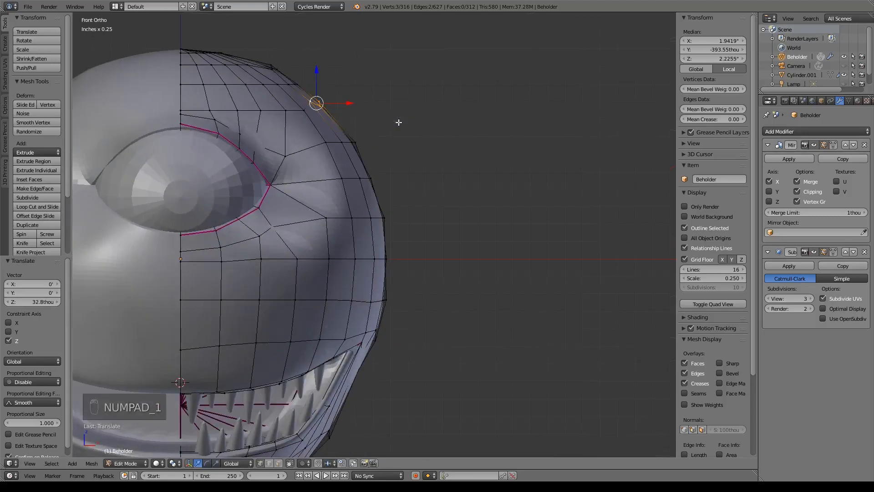
Select the four corner vertices of the ring on the side of the head, nudge them slightly outward and clear the selection
{"action": "middle_click_drag", "start_coordinate": [437, 142], "coordinate": [374, 199]}
{"action": "right_click", "coordinate": [370, 197]}
{"action": "right_click", "coordinate": [339, 199], "text": "shift"}
{"action": "right_click", "coordinate": [354, 192], "text": "shift"}
{"action": "right_click", "coordinate": [345, 248], "text": "shift"}
{"action": "right_click", "coordinate": [379, 244], "text": "shift"}
{"action": "right_click", "coordinate": [362, 201], "text": "shift"}
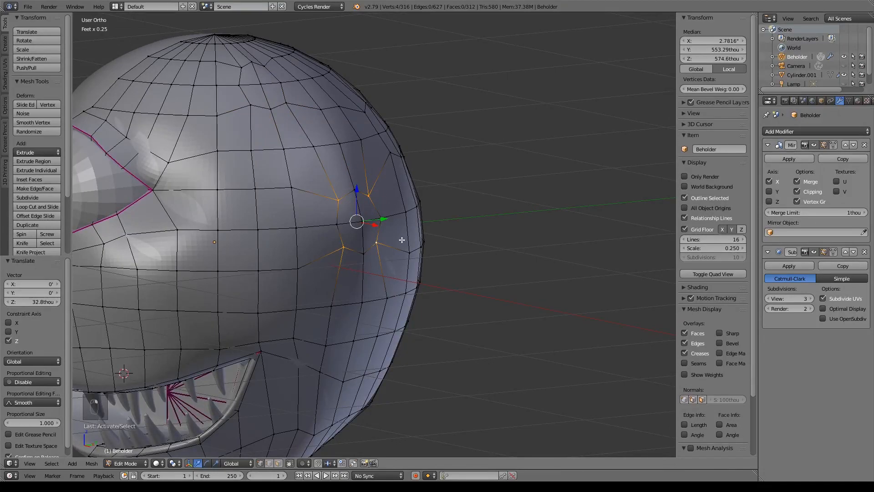
{"action": "key", "text": "KP_1"}
{"action": "key", "text": "z"}
{"action": "left_click_drag", "start_coordinate": [393, 222], "coordinate": [396, 222]}
{"action": "key", "text": "z"}
{"action": "middle_click_drag", "start_coordinate": [429, 233], "coordinate": [367, 275]}
{"action": "key", "text": "a"}
Select the four corner vertices of a two-by-two face block on the lower back and scale them to about 0.724
{"action": "middle_click_drag", "start_coordinate": [441, 310], "coordinate": [434, 289]}
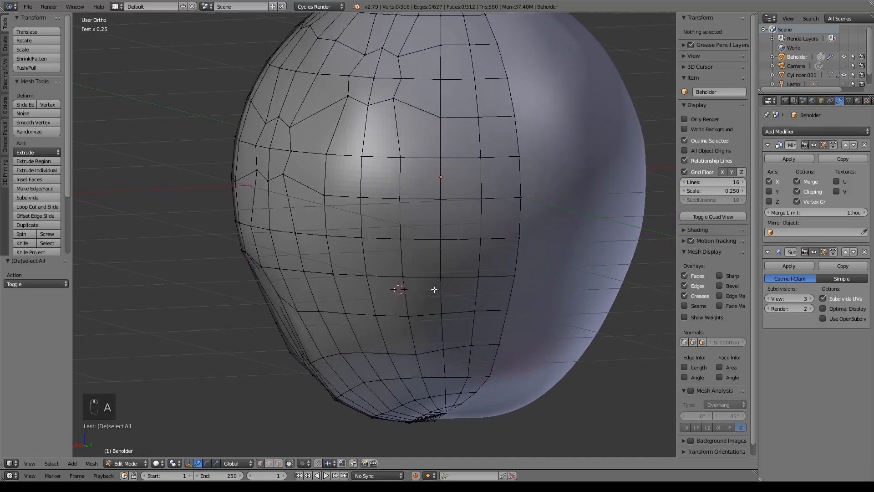
{"action": "middle_click_drag", "start_coordinate": [470, 160], "coordinate": [470, 239]}
{"action": "middle_click_drag", "start_coordinate": [503, 262], "coordinate": [471, 239]}
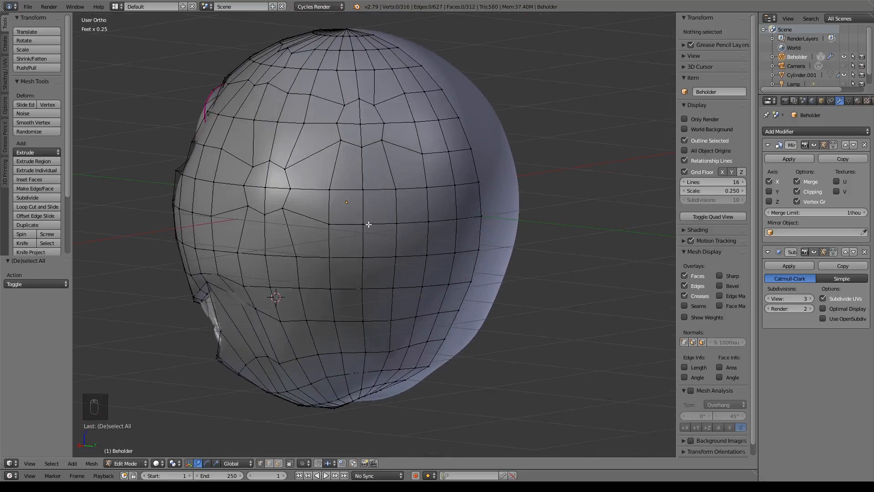
{"action": "right_click", "coordinate": [396, 223]}
{"action": "right_click", "coordinate": [456, 219], "text": "shift"}
{"action": "right_click", "coordinate": [470, 283], "text": "shift"}
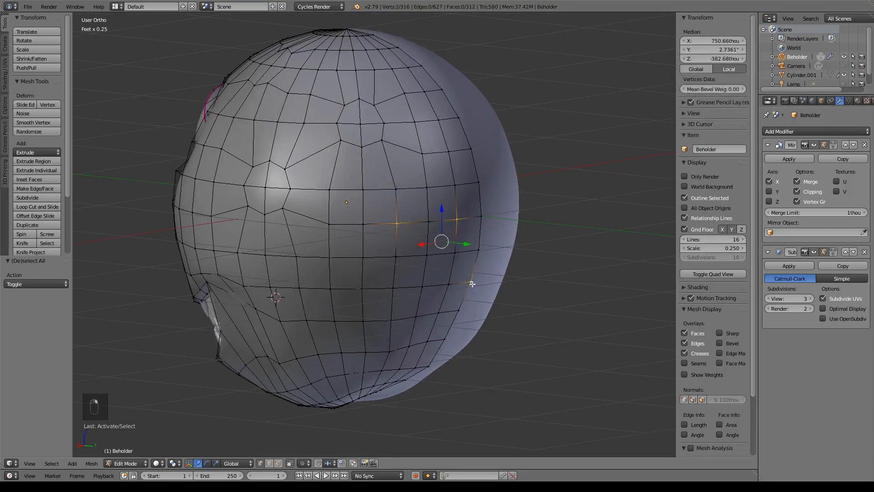
{"action": "right_click", "coordinate": [394, 287], "text": "shift"}
{"action": "key", "text": "s"}
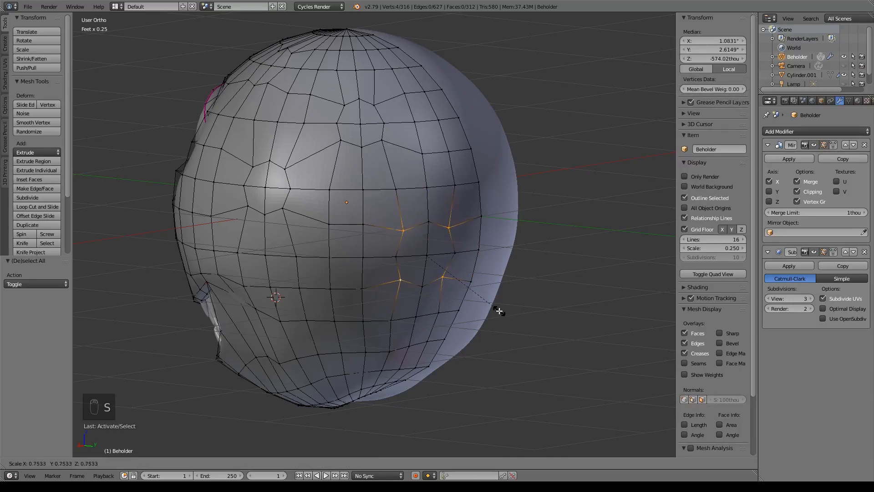
{"action": "left_click", "coordinate": [496, 309]}
Add the block's four edge-midpoint vertices to the selection, scale the ring to about 0.844 and shift it 23.4 thou along Y
{"action": "right_click", "coordinate": [422, 286], "text": "shift"}
{"action": "right_click", "coordinate": [397, 257], "text": "shift"}
{"action": "right_click", "coordinate": [427, 223], "text": "shift"}
{"action": "right_click", "coordinate": [454, 253], "text": "shift"}
{"action": "key", "text": "s"}
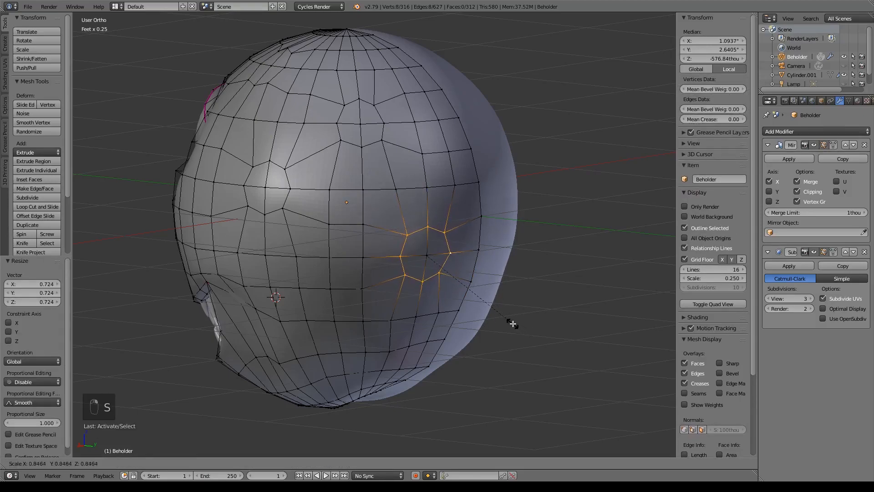
{"action": "left_click", "coordinate": [513, 322]}
{"action": "key", "text": "KP_3"}
{"action": "middle_click_drag", "start_coordinate": [513, 322], "coordinate": [478, 307], "text": "shift"}
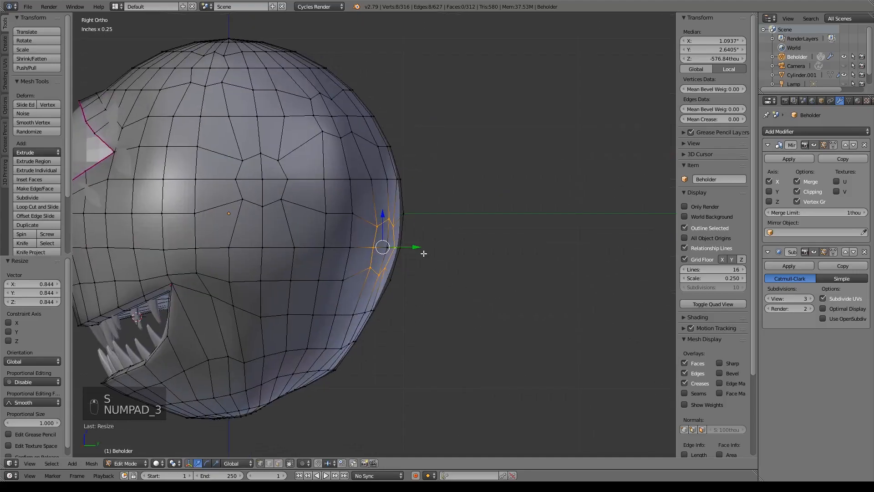
{"action": "left_click_drag", "start_coordinate": [420, 251], "coordinate": [415, 248]}
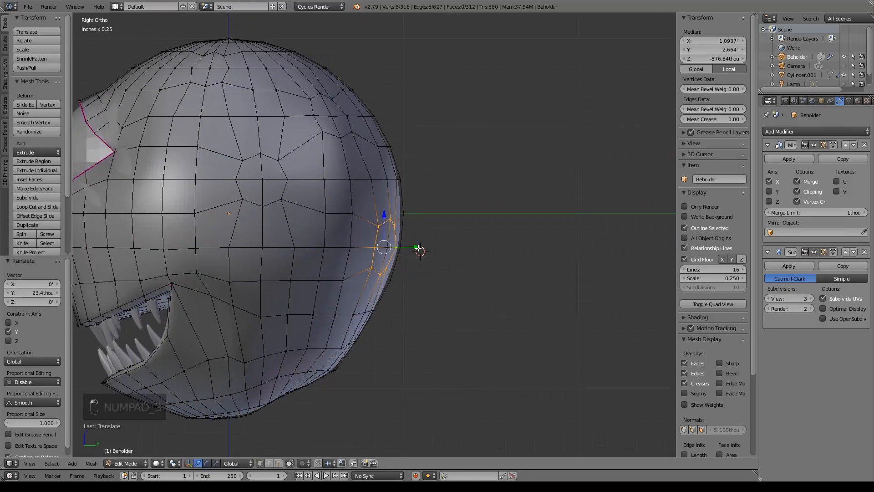
Nudge the single vertex just below the back ring to even out the surface
{"action": "key", "text": "z"}
{"action": "middle_click_drag", "start_coordinate": [501, 289], "coordinate": [416, 344]}
{"action": "right_click", "coordinate": [402, 257]}
{"action": "left_click_drag", "start_coordinate": [375, 255], "coordinate": [371, 257]}
{"action": "key", "text": "z"}
{"action": "mouse_move", "coordinate": [470, 299]}
{"action": "middle_mouse_down"}
{"action": "mouse_move", "coordinate": [494, 260]}
{"action": "mouse_move", "coordinate": [427, 314]}
{"action": "mouse_move", "coordinate": [402, 295]}
{"action": "mouse_move", "coordinate": [376, 302]}
{"action": "mouse_move", "coordinate": [410, 304]}
{"action": "mouse_move", "coordinate": [343, 124]}
{"action": "middle_mouse_up"}
Inspect the smoothed head in Object Mode and return to Edit Mode
{"action": "key", "text": "Tab"}
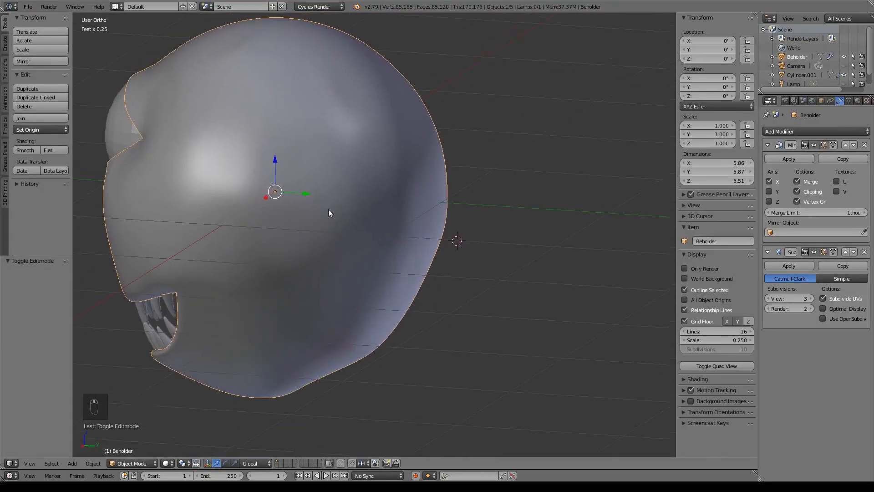
{"action": "middle_click_drag", "start_coordinate": [324, 206], "coordinate": [462, 213], "text": "shift"}
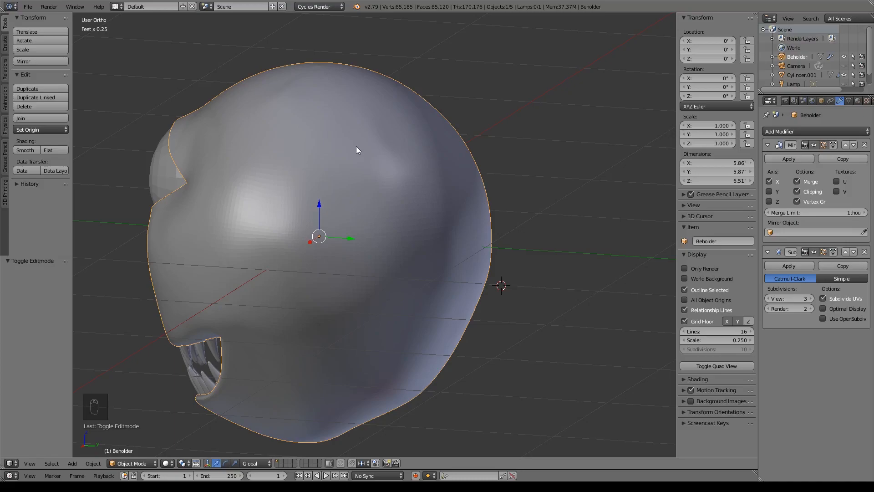
{"action": "middle_click_drag", "start_coordinate": [355, 146], "coordinate": [383, 151]}
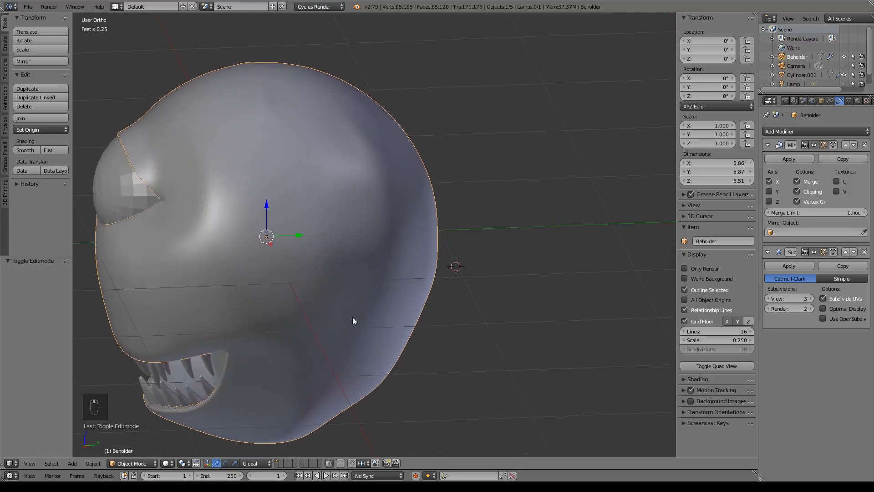
{"action": "key", "text": "Tab"}
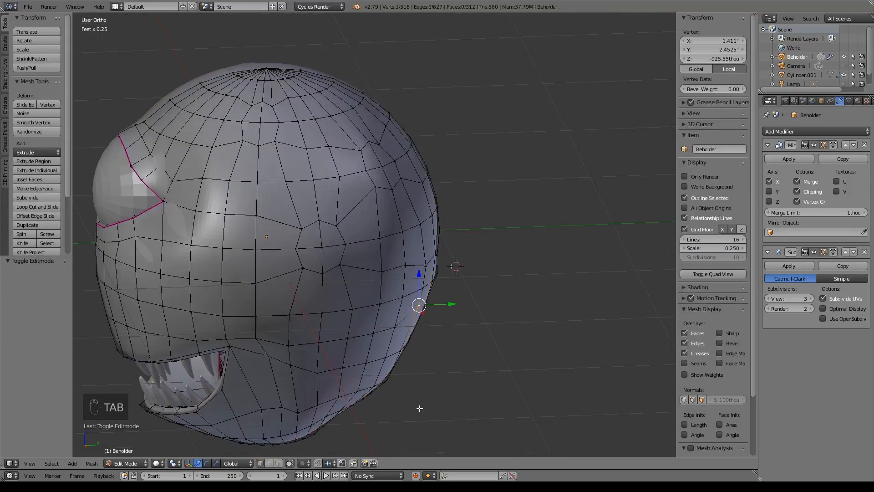
Extrude the four faces inside the upper front ring outward about 492 thou in X and 430 thou in Z
{"action": "middle_click_drag", "start_coordinate": [402, 273], "coordinate": [396, 271]}
{"action": "middle_click_drag", "start_coordinate": [484, 295], "coordinate": [468, 298]}
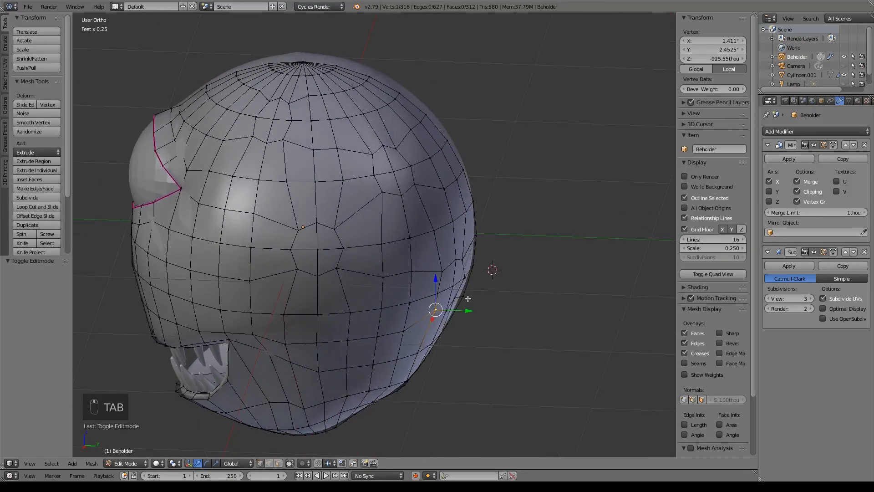
{"action": "middle_click_drag", "start_coordinate": [325, 346], "coordinate": [351, 234]}
{"action": "left_click", "coordinate": [277, 463]}
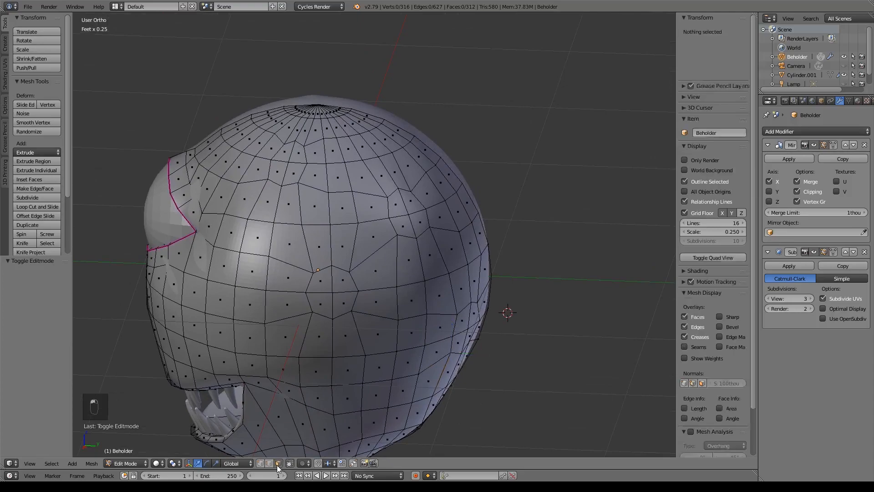
{"action": "right_click", "coordinate": [296, 154]}
{"action": "right_click", "coordinate": [293, 171], "text": "shift"}
{"action": "right_click", "coordinate": [285, 154], "text": "shift"}
{"action": "right_click", "coordinate": [281, 169], "text": "shift"}
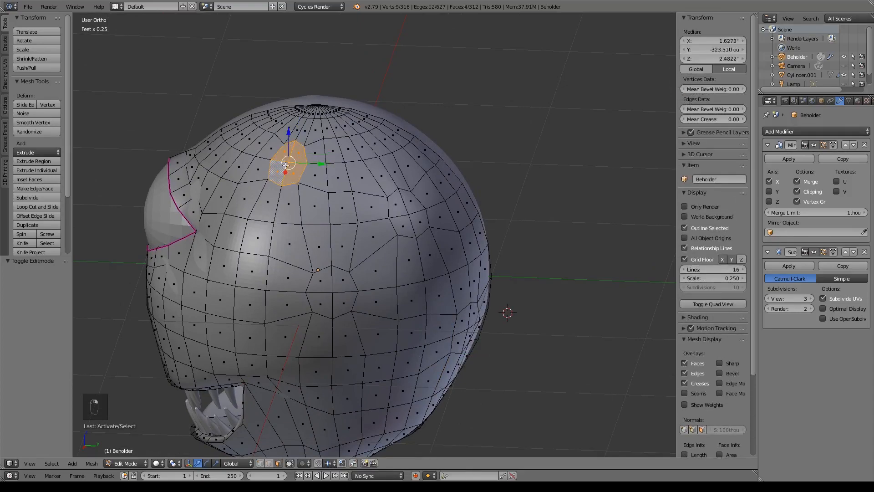
{"action": "key", "text": "KP_1"}
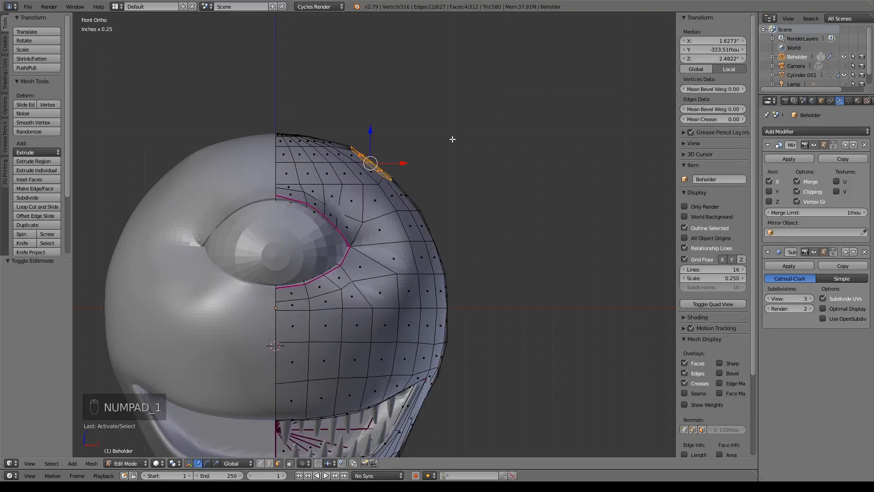
{"action": "key", "text": "e"}
{"action": "key", "text": "g"}
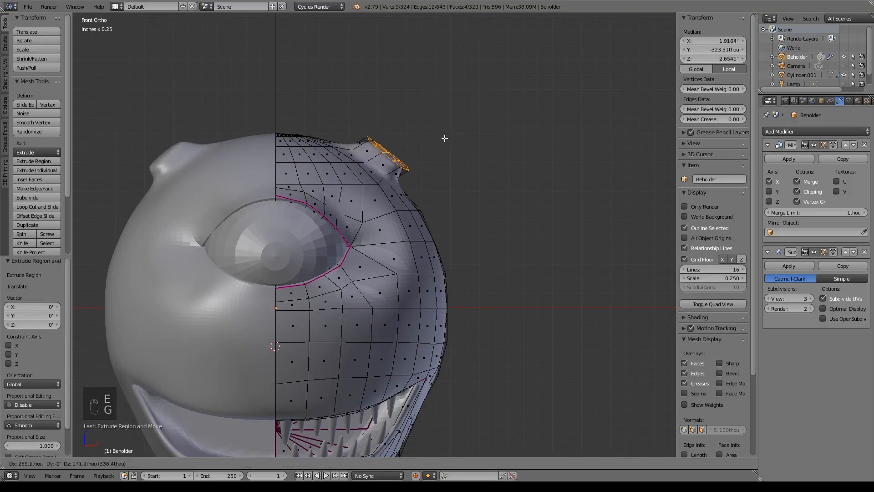
{"action": "left_click", "coordinate": [496, 171]}
Extrude the four faces inside the upper rear ring outward about 328 thou in X and 399 thou in Y
{"action": "middle_click_drag", "start_coordinate": [540, 217], "coordinate": [407, 245]}
{"action": "right_click", "coordinate": [400, 212]}
{"action": "right_click", "coordinate": [400, 230], "text": "shift"}
{"action": "right_click", "coordinate": [386, 228], "text": "shift"}
{"action": "right_click", "coordinate": [388, 207], "text": "shift"}
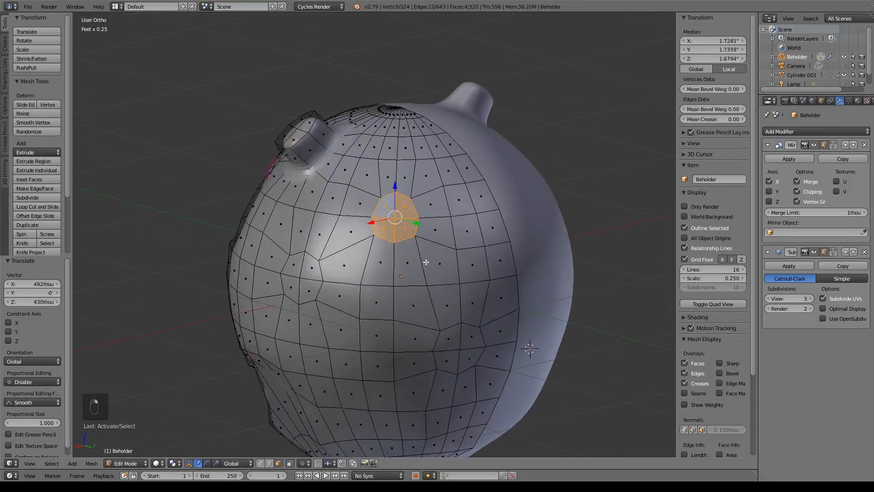
{"action": "key", "text": "e"}
{"action": "right_click", "coordinate": [425, 262]}
{"action": "key", "text": "KP_7"}
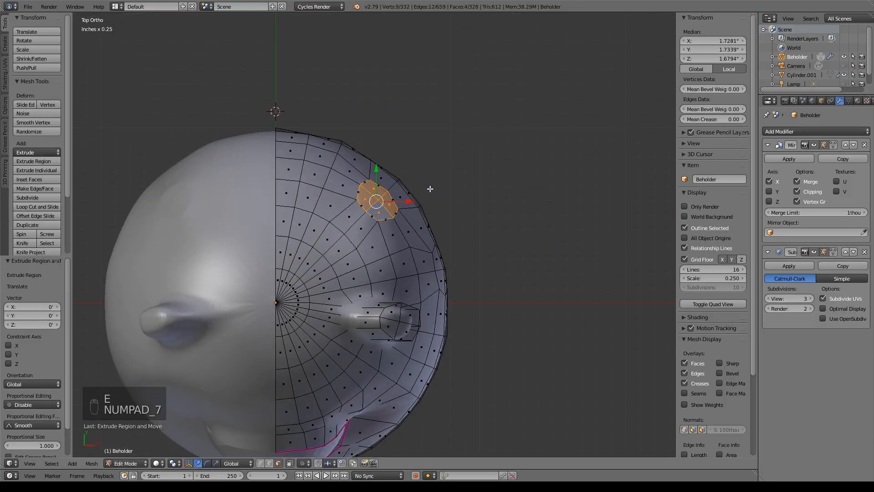
{"action": "key", "text": "g"}
{"action": "left_click", "coordinate": [448, 166]}
Extrude the four faces inside the side ring outward about 430 thou in X and 86 thou in Y
{"action": "middle_click_drag", "start_coordinate": [522, 312], "coordinate": [432, 252]}
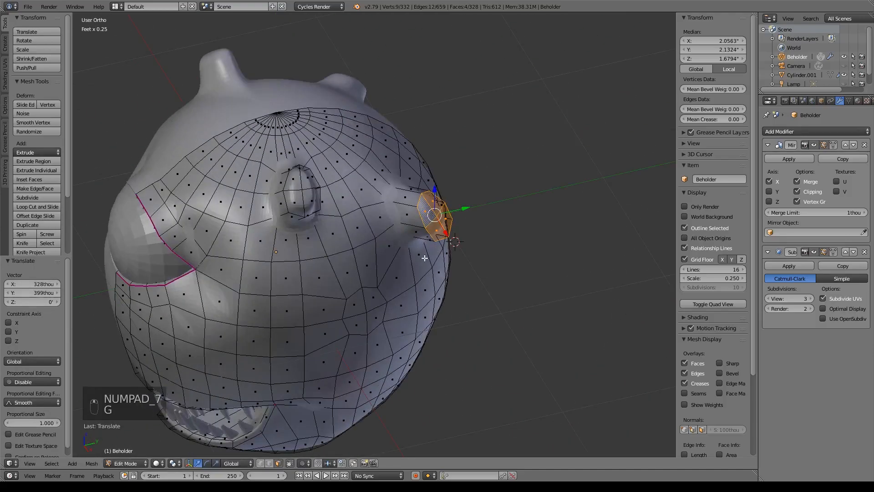
{"action": "right_click", "coordinate": [354, 304]}
{"action": "right_click", "coordinate": [374, 299], "text": "shift"}
{"action": "right_click", "coordinate": [377, 316], "text": "shift"}
{"action": "right_click", "coordinate": [357, 323], "text": "shift"}
{"action": "key", "text": "KP_7"}
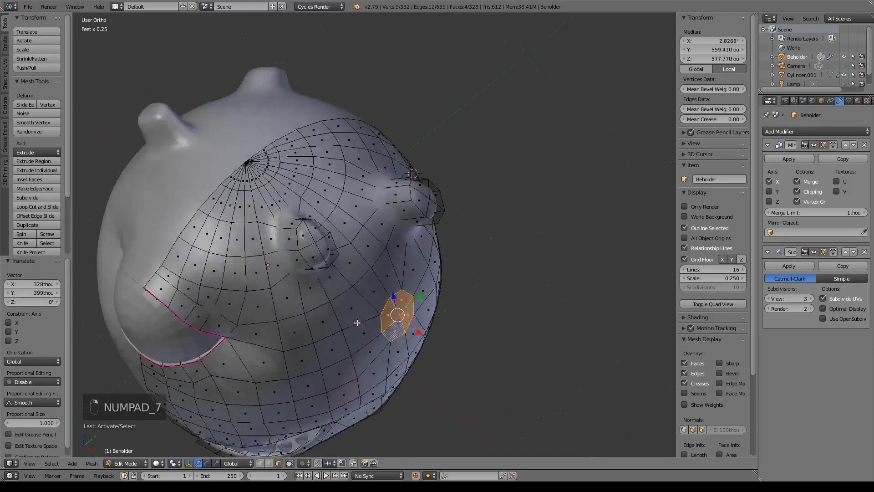
{"action": "key", "text": "g"}
{"action": "key", "text": "Escape"}
{"action": "key", "text": "e"}
{"action": "key", "text": "Escape"}
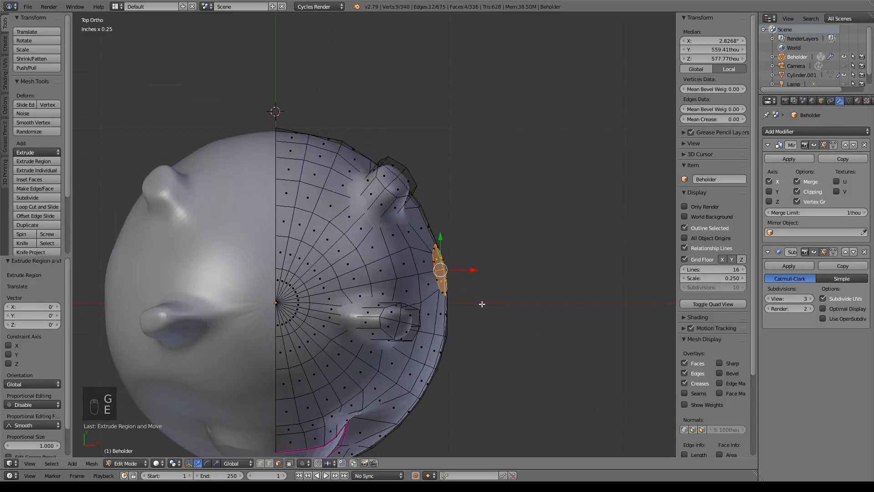
{"action": "key", "text": "g"}
{"action": "left_click", "coordinate": [505, 299]}
Extrude the four faces inside the lower back ring outward about 234 thou in X and 602 thou in Y
{"action": "middle_click_drag", "start_coordinate": [505, 299], "coordinate": [437, 282]}
{"action": "right_click", "coordinate": [426, 279]}
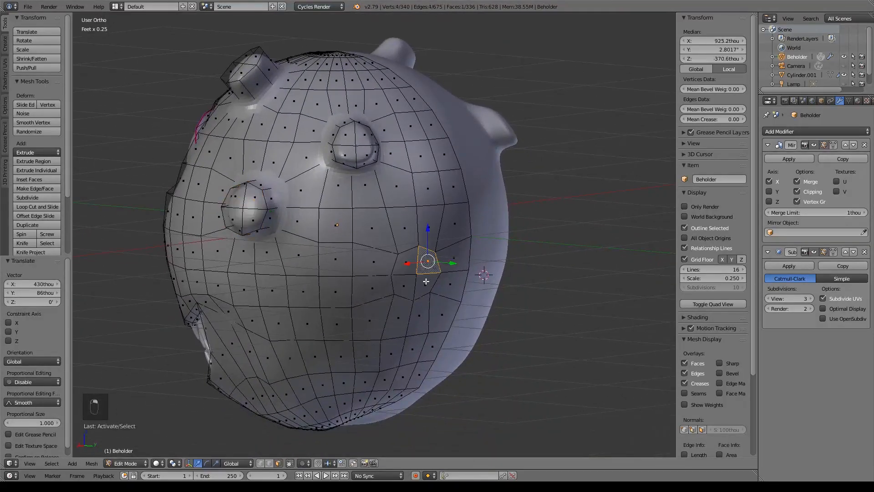
{"action": "right_click", "coordinate": [426, 283], "text": "shift"}
{"action": "right_click", "coordinate": [403, 285], "text": "shift"}
{"action": "right_click", "coordinate": [407, 264], "text": "shift"}
{"action": "key", "text": "e"}
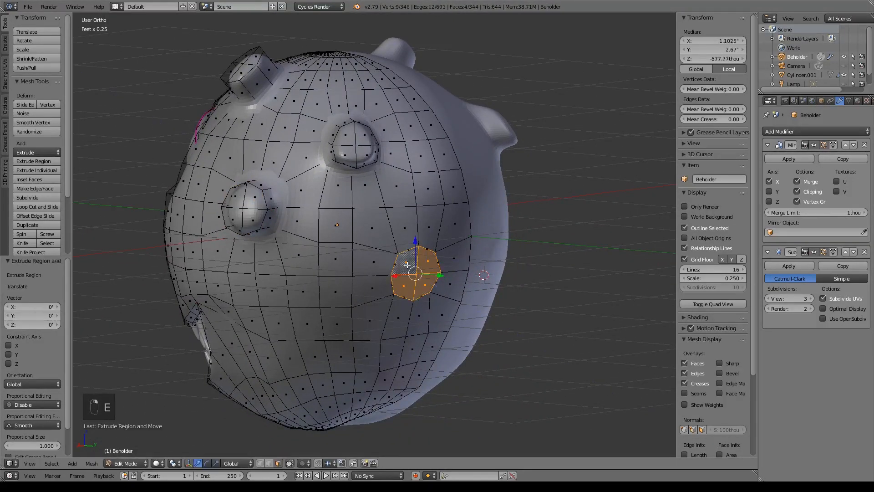
{"action": "key", "text": "KP_7"}
{"action": "key", "text": "g"}
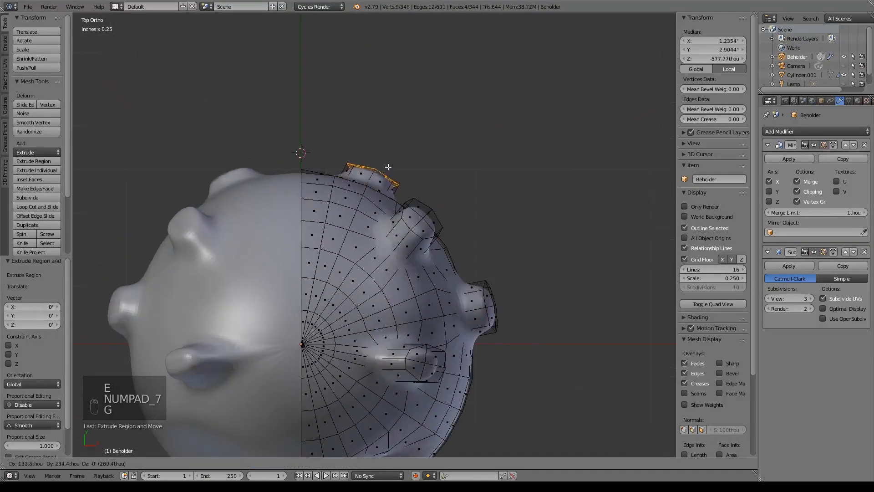
{"action": "left_click", "coordinate": [392, 151]}
In vertex mode, select two vertices on the centre line of the upper back and scale them closer together
{"action": "middle_click_drag", "start_coordinate": [454, 212], "coordinate": [423, 288]}
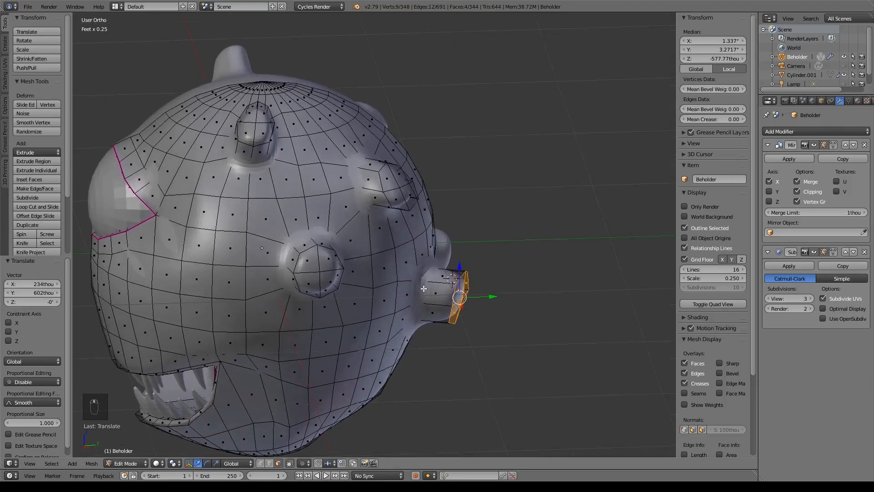
{"action": "scroll", "coordinate": [391, 342], "scroll_direction": "down", "scroll_amount": 4}
{"action": "middle_click_drag", "start_coordinate": [389, 328], "coordinate": [452, 319]}
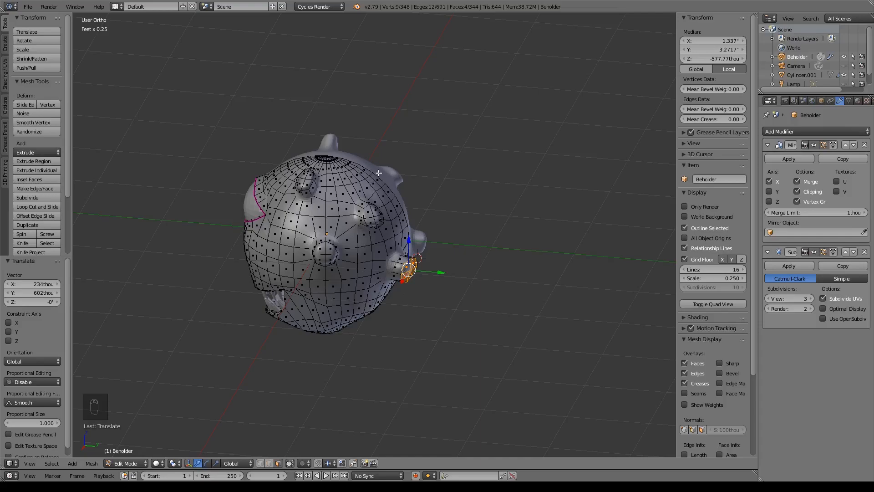
{"action": "middle_click_drag", "start_coordinate": [456, 191], "coordinate": [387, 329]}
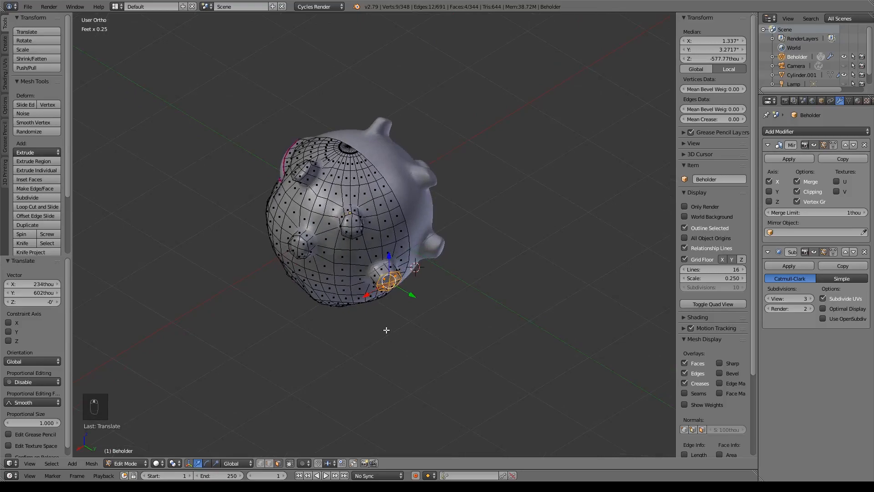
{"action": "left_click", "coordinate": [260, 464]}
{"action": "scroll", "coordinate": [471, 74], "scroll_direction": "up", "scroll_amount": 6}
{"action": "middle_click_drag", "start_coordinate": [470, 74], "coordinate": [483, 262], "text": "shift"}
{"action": "key", "text": "s"}
{"action": "key", "text": "ctrl+z"}
{"action": "right_click", "coordinate": [412, 304]}
{"action": "right_click", "coordinate": [366, 218], "text": "shift"}
{"action": "key", "text": "s"}
{"action": "left_click", "coordinate": [432, 312]}
Add the three neighbouring vertices to form a half ring, scale it down, and scale it to about 0.751 along Y
{"action": "right_click", "coordinate": [380, 212], "text": "shift"}
{"action": "right_click", "coordinate": [390, 260], "text": "shift"}
{"action": "right_click", "coordinate": [438, 289], "text": "shift"}
{"action": "key", "text": "s"}
{"action": "left_click", "coordinate": [552, 378]}
{"action": "key", "text": "s"}
{"action": "key", "text": "y"}
{"action": "left_click", "coordinate": [411, 283]}
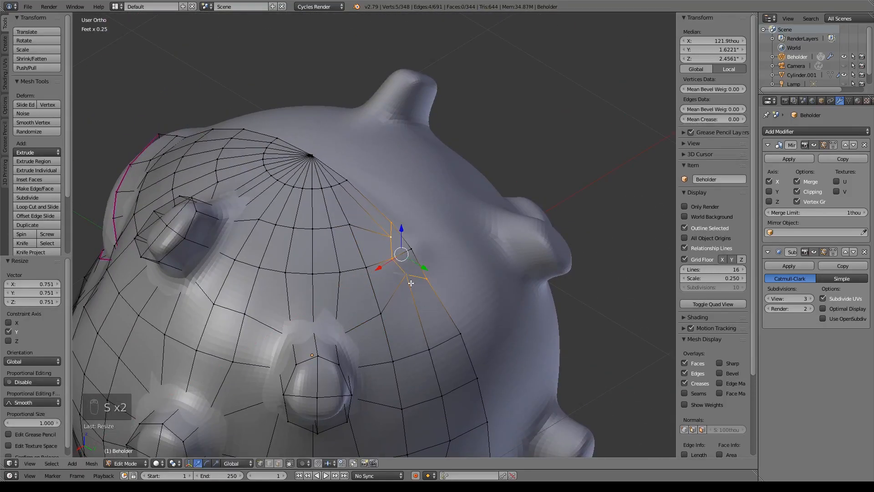
Rotate the half ring to follow the head's curve and shift one of its vertices slightly outward to round it
{"action": "key", "text": "KP_3"}
{"action": "key", "text": "r"}
{"action": "left_click", "coordinate": [558, 288]}
{"action": "key", "text": "KP_7"}
{"action": "scroll", "coordinate": [468, 246], "scroll_direction": "up", "scroll_amount": 5}
{"action": "right_click", "coordinate": [436, 265]}
{"action": "key", "text": "g"}
{"action": "left_click", "coordinate": [447, 265]}
Select the half ring's five vertices and extrude the area outward from the upper back into a central stalk
{"action": "right_click", "coordinate": [411, 286]}
{"action": "right_click", "coordinate": [446, 265], "text": "shift"}
{"action": "right_click", "coordinate": [470, 223], "text": "shift"}
{"action": "right_click", "coordinate": [454, 177], "text": "shift"}
{"action": "right_click", "coordinate": [411, 158], "text": "shift"}
{"action": "key", "text": "e"}
{"action": "scroll", "coordinate": [388, 89], "scroll_direction": "down", "scroll_amount": 5}
{"action": "key", "text": "KP_3"}
{"action": "key", "text": "g"}
In face selection mode, select the four faces capping the foremost upper side stalk
{"action": "middle_click_drag", "start_coordinate": [540, 268], "coordinate": [503, 288]}
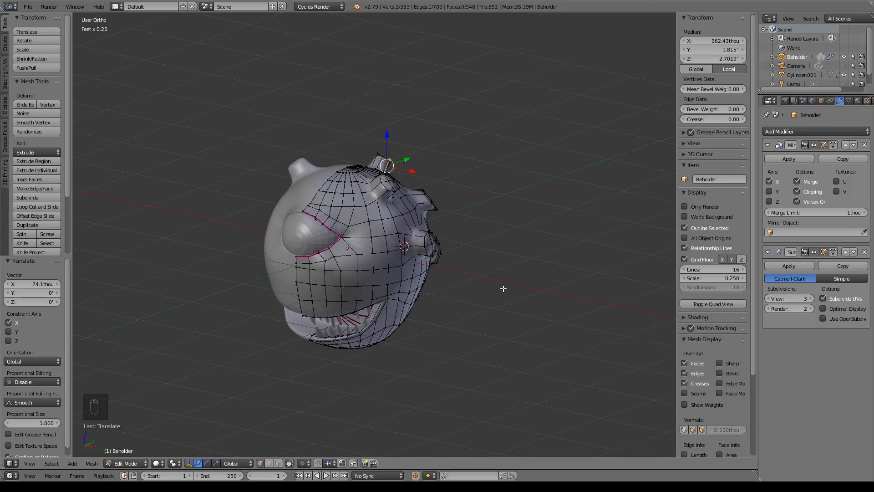
{"action": "middle_click_drag", "start_coordinate": [452, 170], "coordinate": [436, 186]}
{"action": "scroll", "coordinate": [441, 230], "scroll_direction": "up", "scroll_amount": 5}
{"action": "middle_click_drag", "start_coordinate": [434, 147], "coordinate": [471, 214], "text": "shift"}
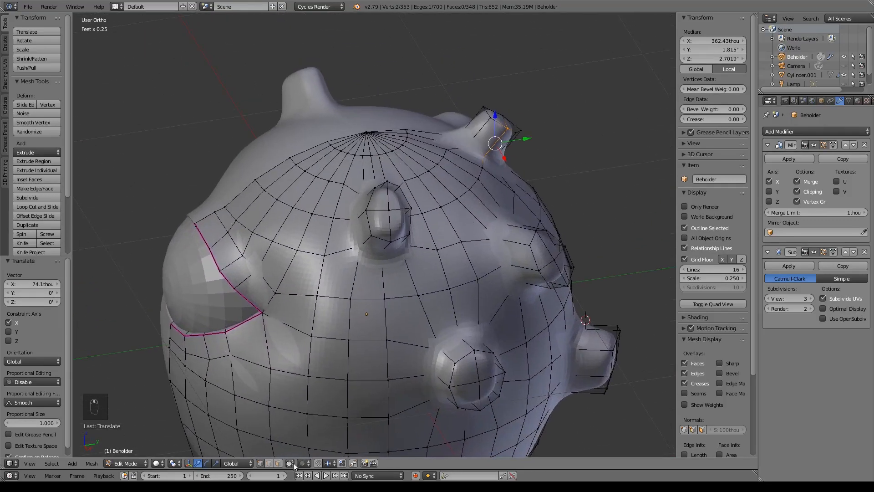
{"action": "left_click", "coordinate": [278, 463]}
{"action": "right_click", "coordinate": [404, 232]}
{"action": "right_click", "coordinate": [397, 201], "text": "shift"}
{"action": "right_click", "coordinate": [377, 201], "text": "shift"}
{"action": "right_click", "coordinate": [370, 227], "text": "shift"}
{"action": "key", "text": "KP_1"}
{"action": "scroll", "coordinate": [446, 177], "scroll_direction": "down", "scroll_amount": 3}
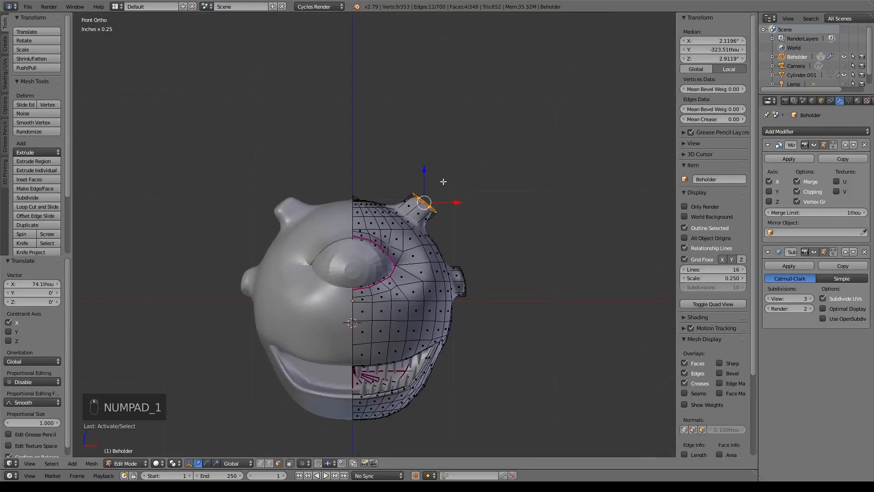
{"action": "key", "text": "g"}
{"action": "left_click", "coordinate": [488, 126]}
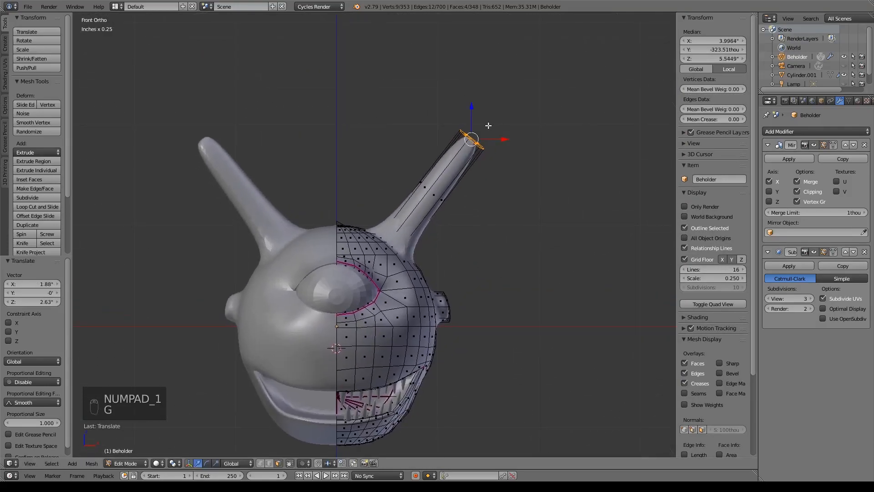
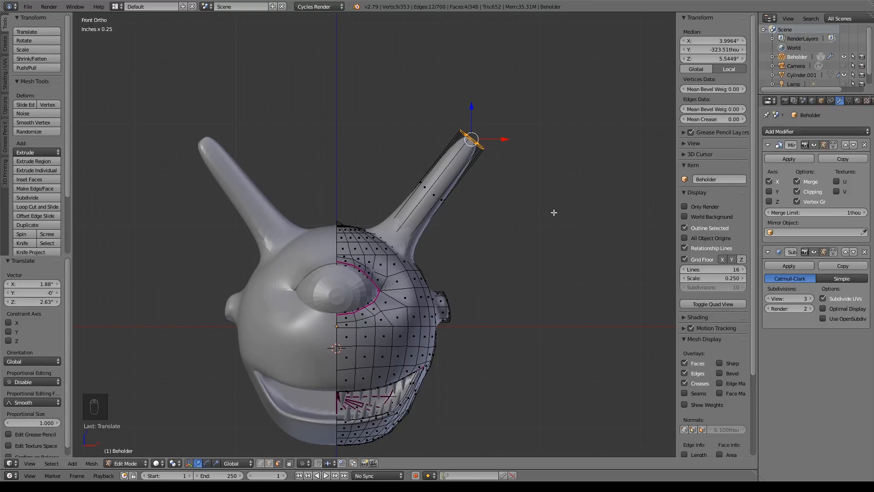
{"action": "key", "text": "ctrl+z"}
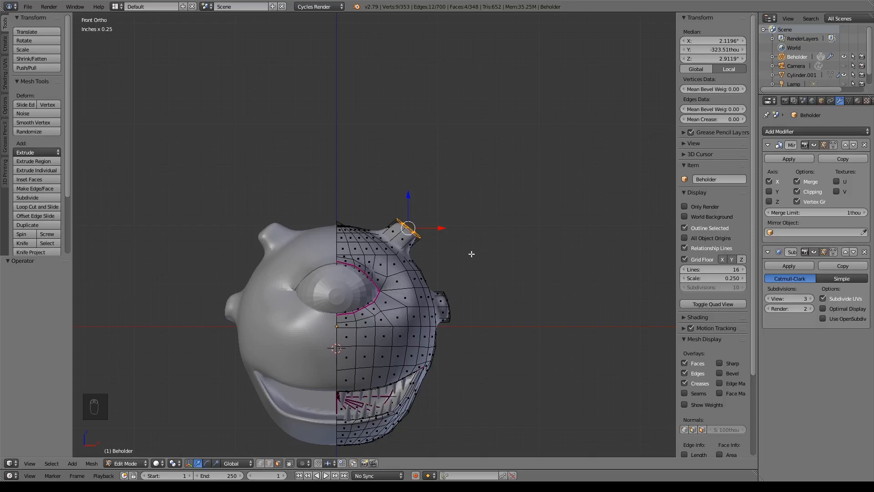
Extrude the stalk's end faces and move them outward about 1.04" in X and 1.12" in Z
{"action": "key", "text": "e"}
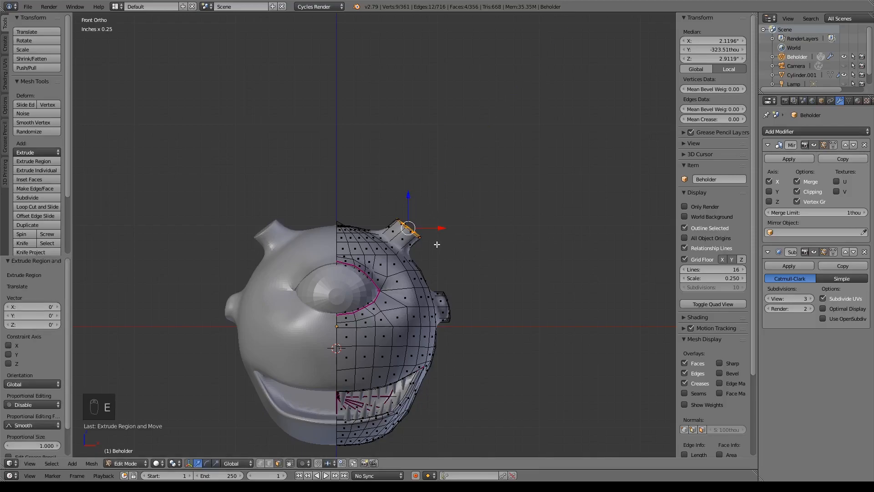
{"action": "key", "text": "g"}
{"action": "left_click", "coordinate": [472, 210]}
{"action": "key", "text": "KP_7"}
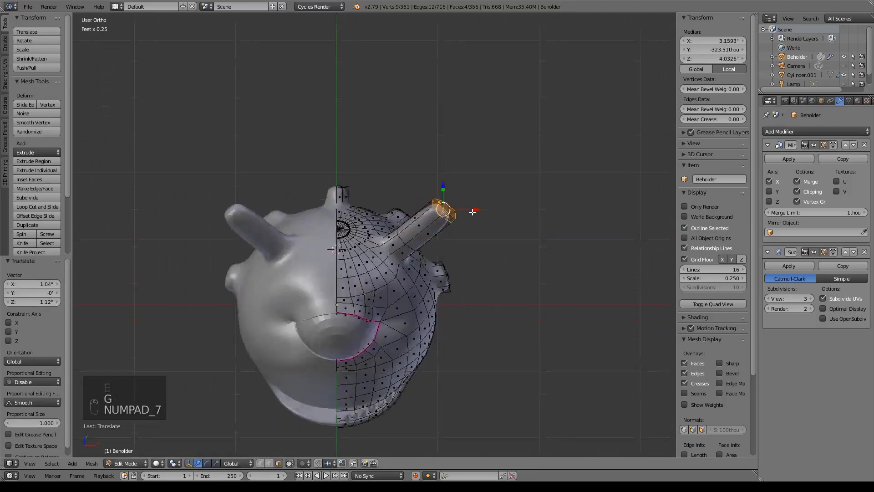
Rotate the stalk's end faces about 21.9° in the front view and about 35.2° in the top view
{"action": "key", "text": "KP_1"}
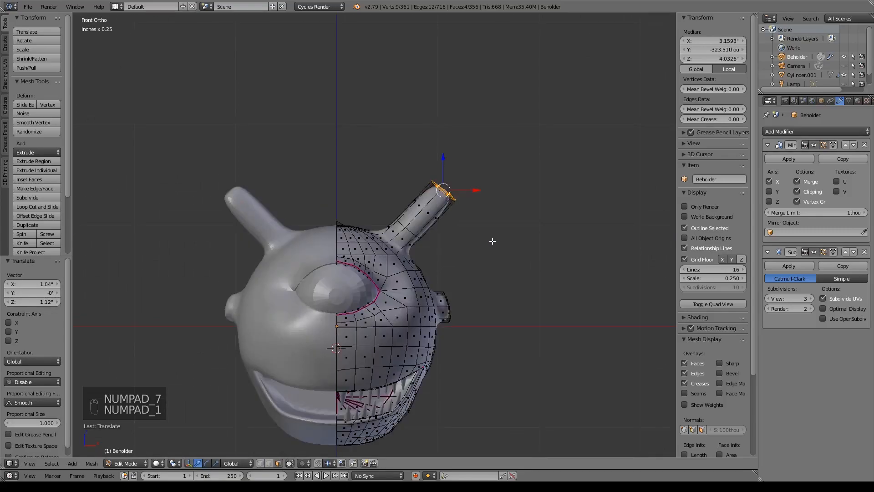
{"action": "key", "text": "r"}
{"action": "left_click", "coordinate": [501, 211]}
{"action": "key", "text": "KP_7"}
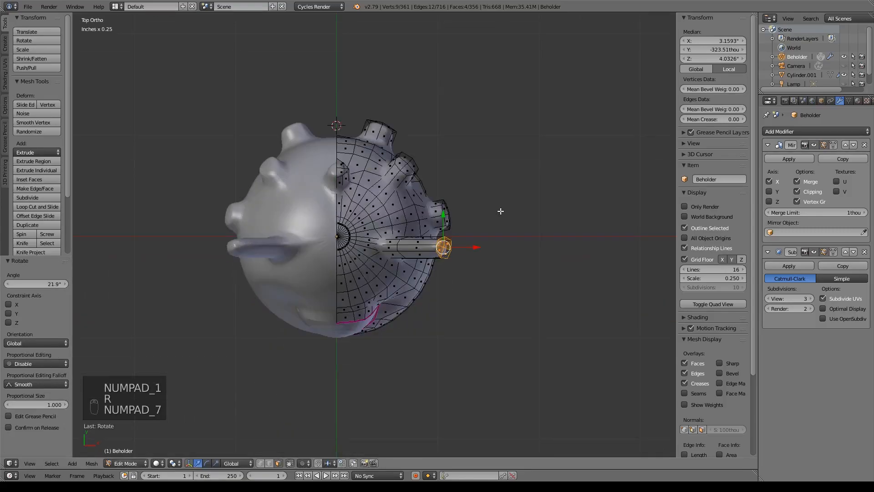
{"action": "key", "text": "r"}
{"action": "left_click", "coordinate": [519, 259]}
Move the stalk's end faces about 0.716" toward the face along Y, and nudge them slightly outward and down
{"action": "key", "text": "g"}
{"action": "key", "text": "y"}
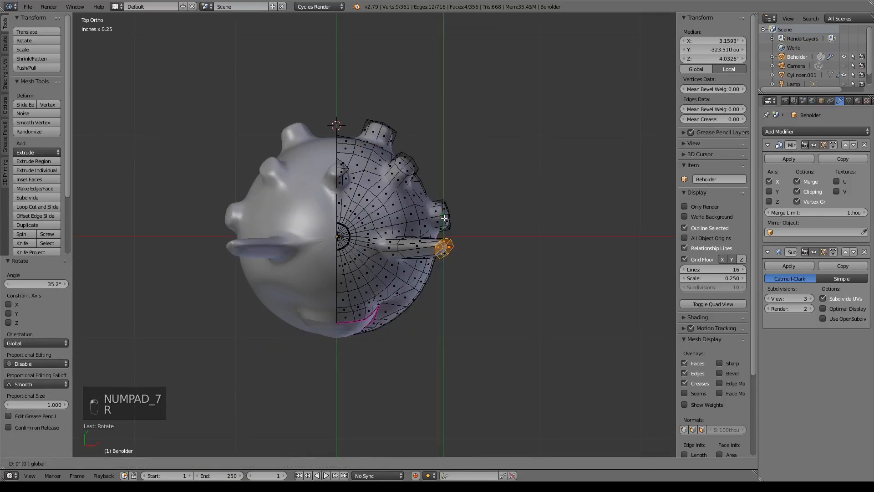
{"action": "left_click", "coordinate": [445, 248]}
{"action": "middle_click_drag", "start_coordinate": [446, 248], "coordinate": [381, 252]}
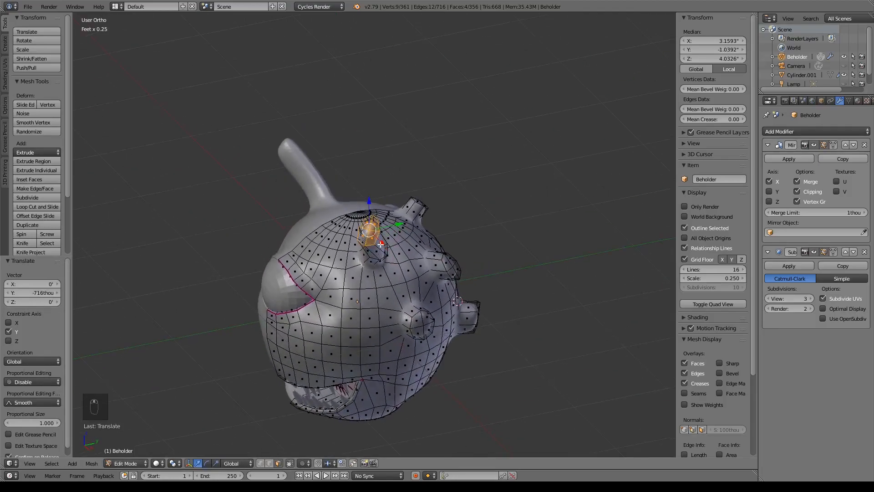
{"action": "key", "text": "g"}
{"action": "left_click", "coordinate": [382, 256]}
{"action": "middle_click_drag", "start_coordinate": [340, 291], "coordinate": [374, 291]}
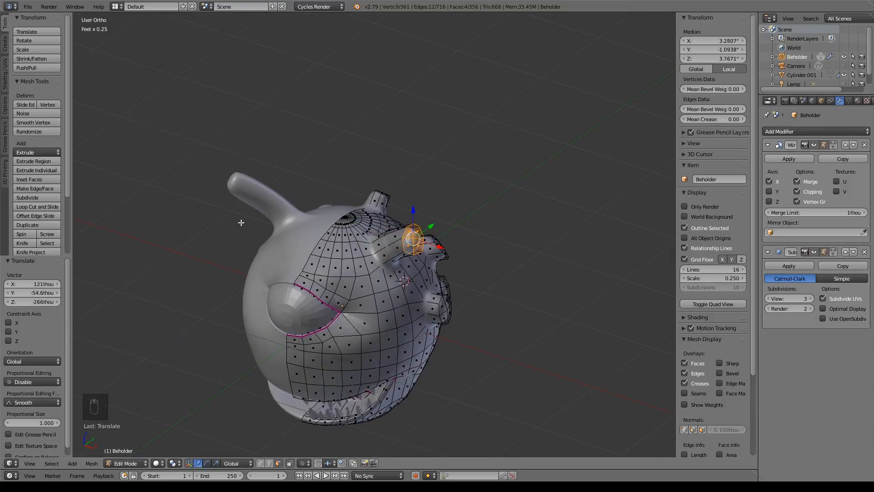
Rotate the stalk's end faces again in the top view and move them farther forward, outward and down to lengthen the stalk
{"action": "middle_click_drag", "start_coordinate": [322, 134], "coordinate": [480, 185]}
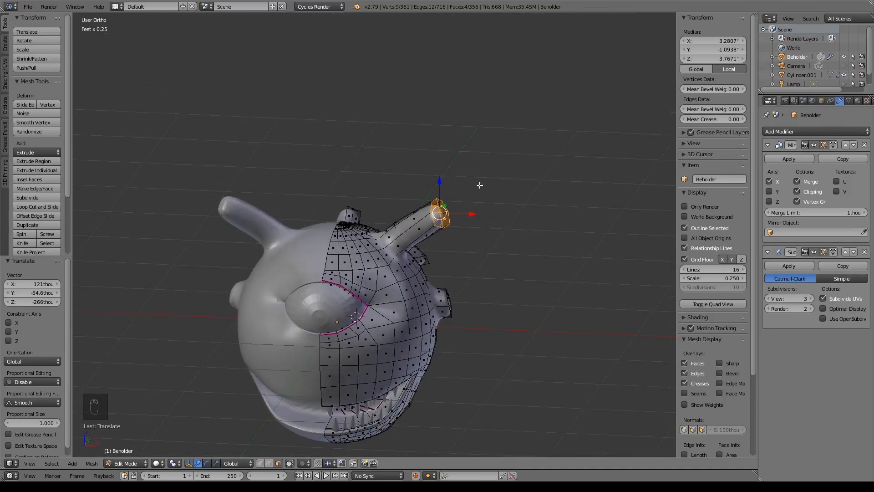
{"action": "middle_click_drag", "start_coordinate": [480, 186], "coordinate": [424, 247]}
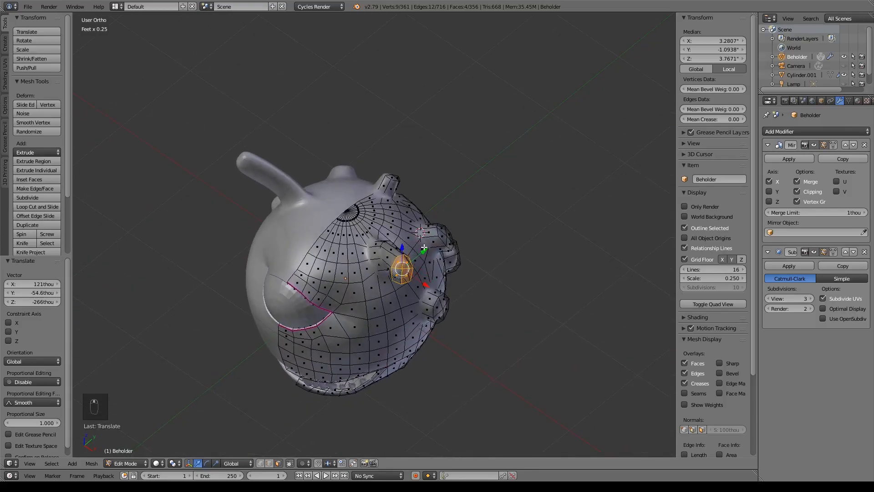
{"action": "key", "text": "KP_7"}
{"action": "middle_click_drag", "start_coordinate": [401, 256], "coordinate": [382, 262], "text": "shift"}
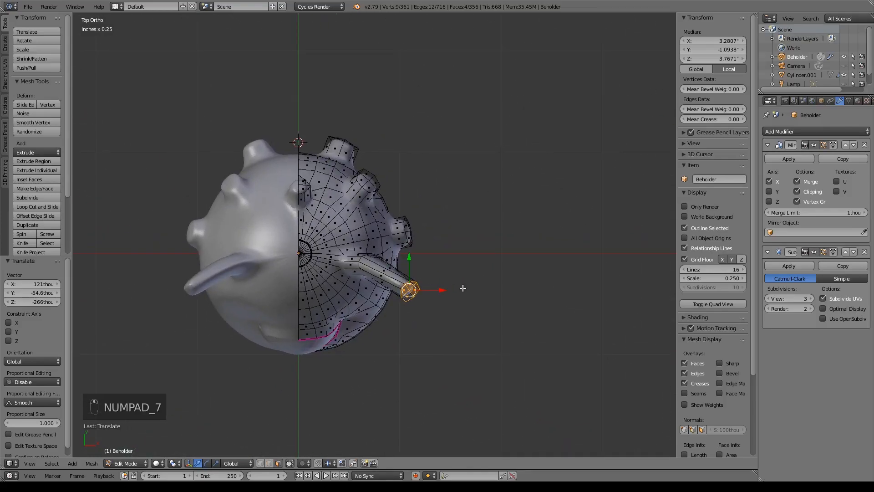
{"action": "key", "text": "r"}
{"action": "key", "text": "g"}
{"action": "key", "text": "KP_1"}
{"action": "key", "text": "g"}
{"action": "key", "text": "KP_7"}
Extrude the stalk's end faces and move the new section about 0.32" forward along Y
{"action": "key", "text": "e"}
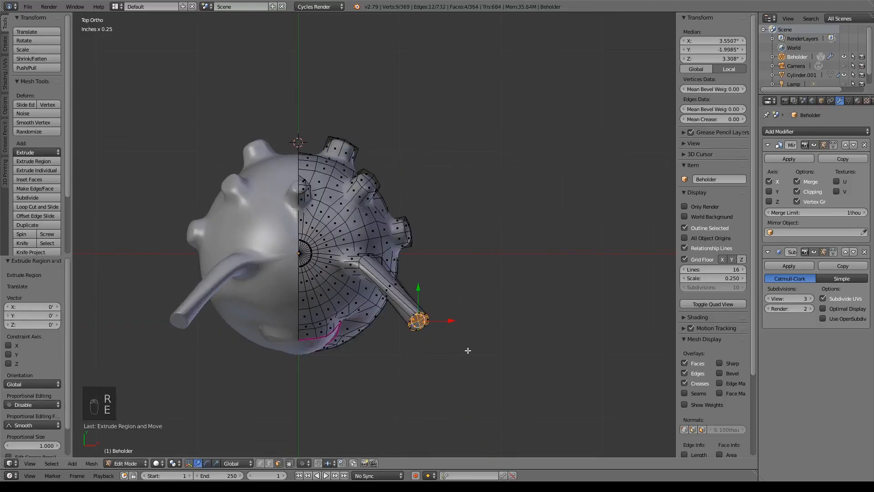
{"action": "scroll", "coordinate": [464, 345], "scroll_direction": "down", "scroll_amount": 2}
{"action": "middle_click_drag", "start_coordinate": [451, 335], "coordinate": [400, 301], "text": "shift"}
{"action": "scroll", "coordinate": [400, 301], "scroll_direction": "up", "scroll_amount": 5}
{"action": "left_click_drag", "start_coordinate": [323, 263], "coordinate": [326, 281]}
{"action": "middle_click_drag", "start_coordinate": [356, 314], "coordinate": [264, 235]}
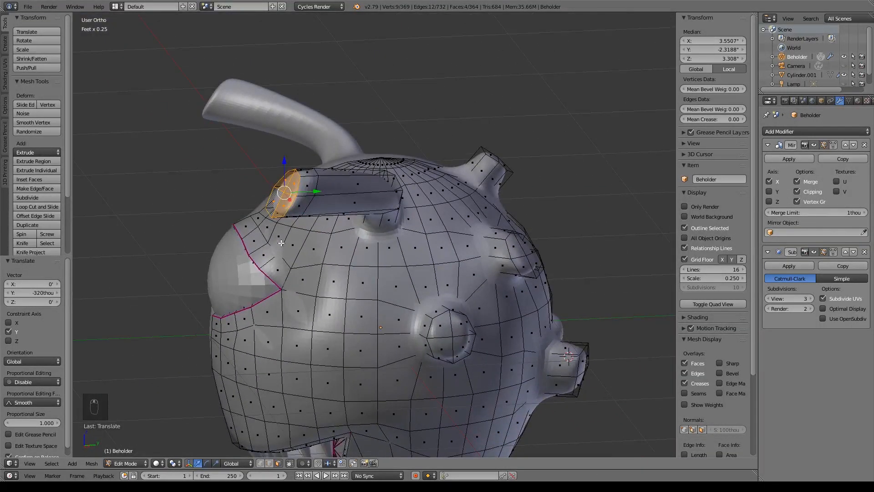
Rotate the end faces nearly upright in the side view, and extrude them about 0.164" forward along Y
{"action": "key", "text": "KP_3"}
{"action": "key", "text": "r"}
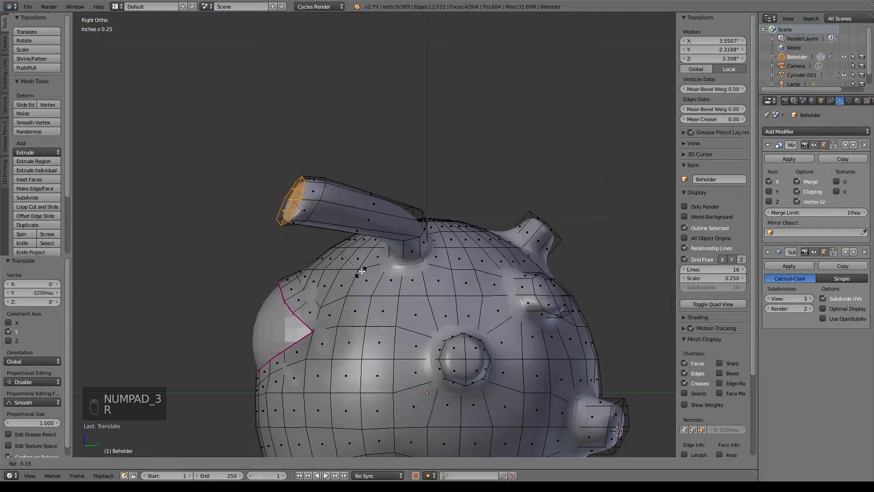
{"action": "left_click", "coordinate": [372, 243]}
{"action": "key", "text": "e"}
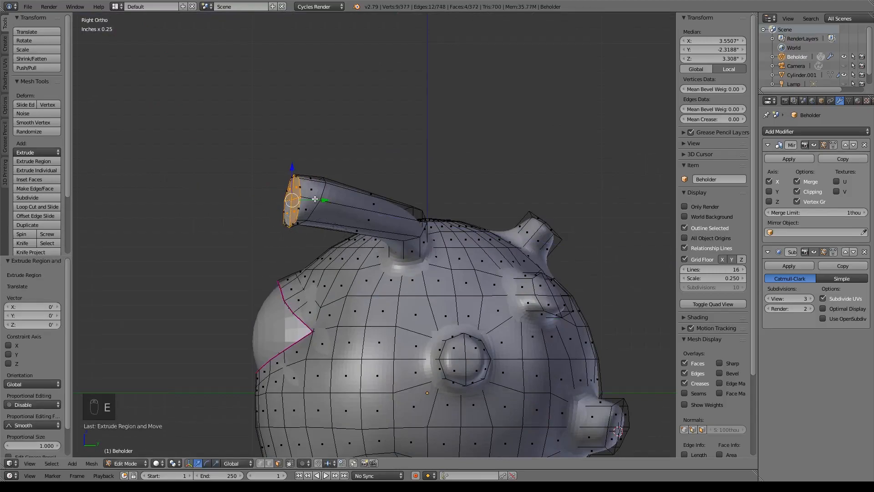
{"action": "left_click", "coordinate": [322, 207]}
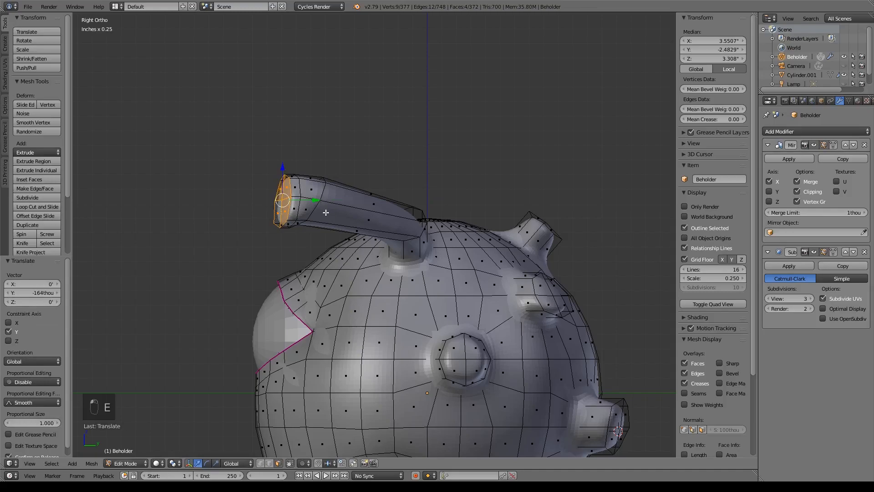
Add a centred loop cut around the short tip section of the stalk and scale it up to about 1.183
{"action": "key", "text": "ctrl+r"}
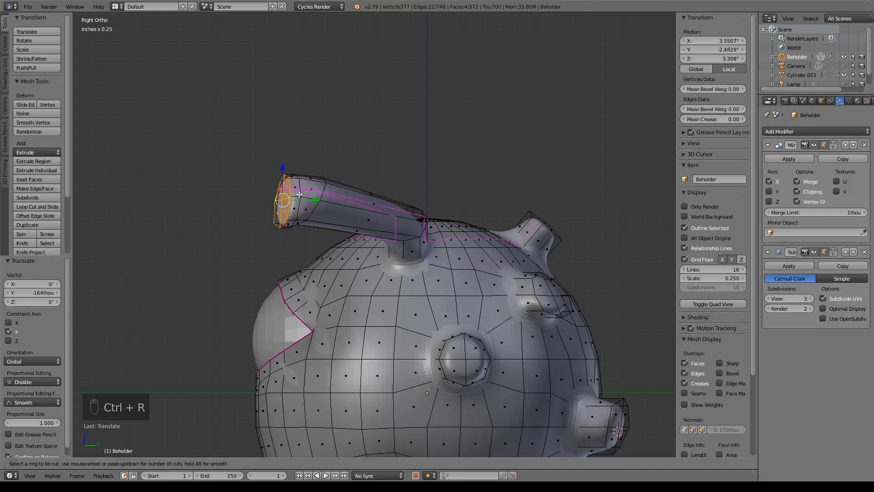
{"action": "right_click", "coordinate": [297, 197]}
{"action": "key", "text": "s"}
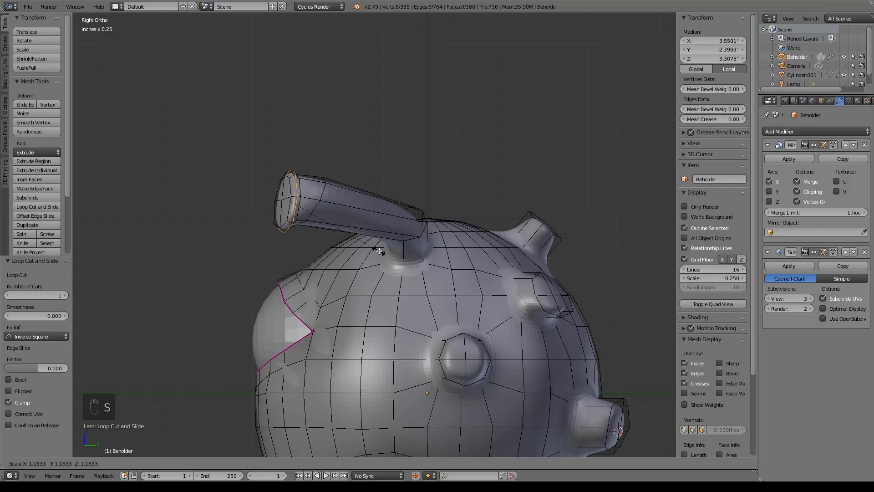
{"action": "left_click", "coordinate": [378, 251]}
Select the stalk's end faces, extrude and scale them inward, and push them about 0.125" back along Y to form a socket
{"action": "left_click", "coordinate": [281, 462]}
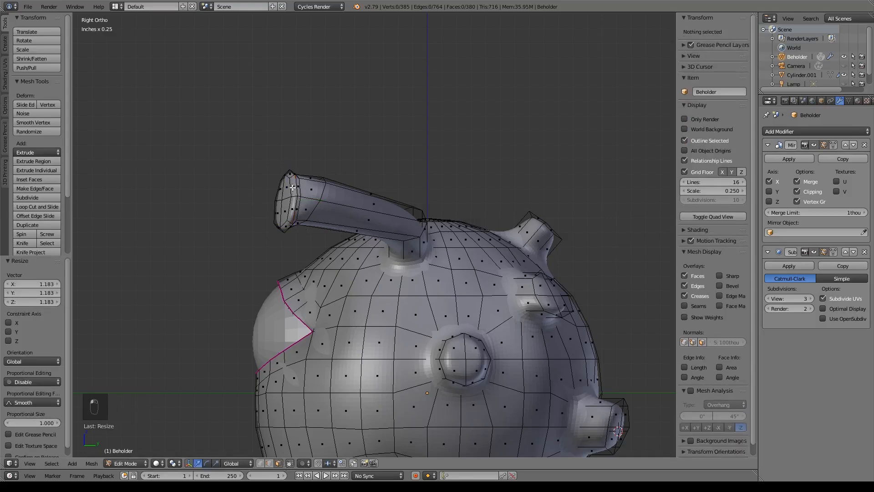
{"action": "right_click", "coordinate": [284, 188]}
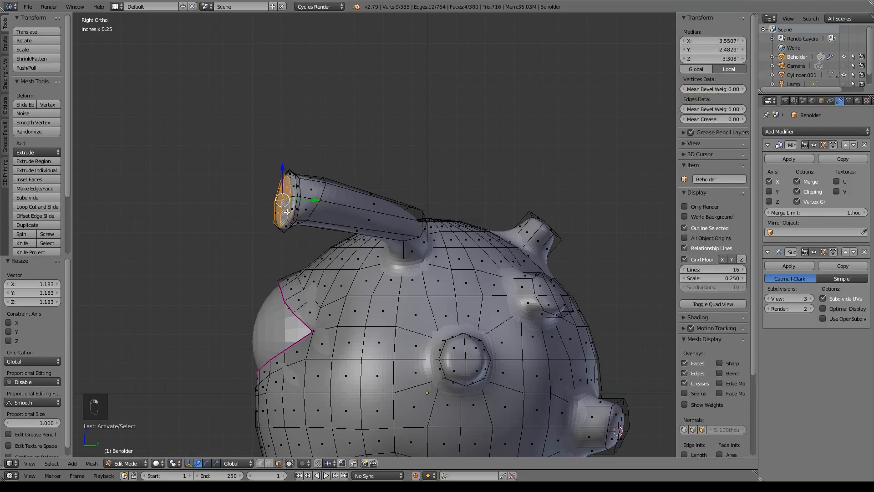
{"action": "key", "text": "e"}
{"action": "right_click", "coordinate": [287, 212]}
{"action": "key", "text": "s"}
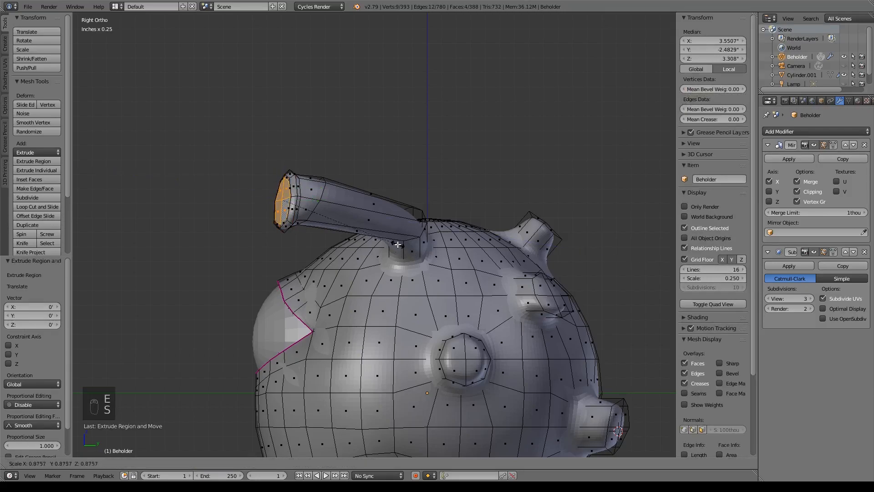
{"action": "left_click", "coordinate": [360, 220]}
{"action": "left_click_drag", "start_coordinate": [319, 198], "coordinate": [324, 203]}
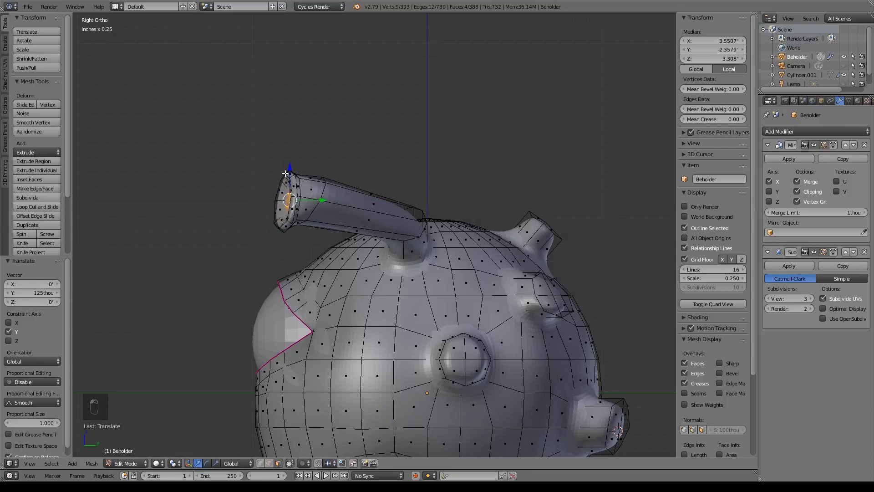
{"action": "middle_click_drag", "start_coordinate": [314, 220], "coordinate": [414, 236]}
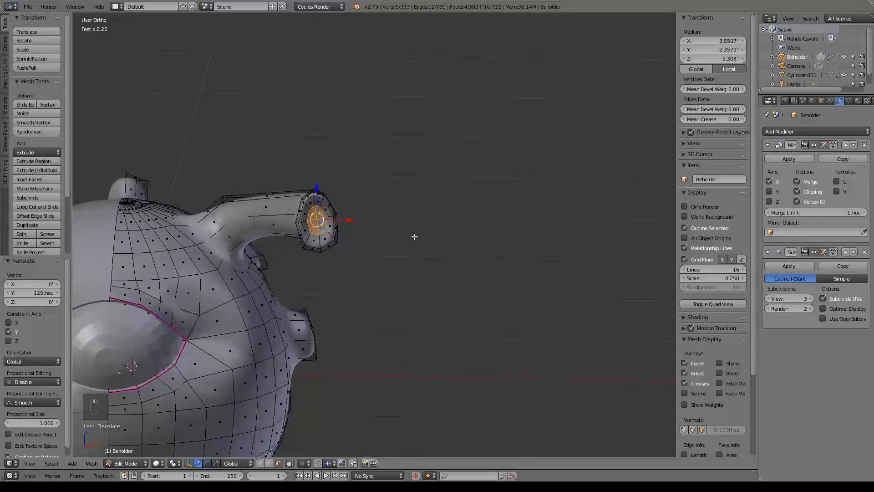
{"action": "key", "text": "KP_1"}
{"action": "scroll", "coordinate": [414, 238], "scroll_direction": "up", "scroll_amount": 4}
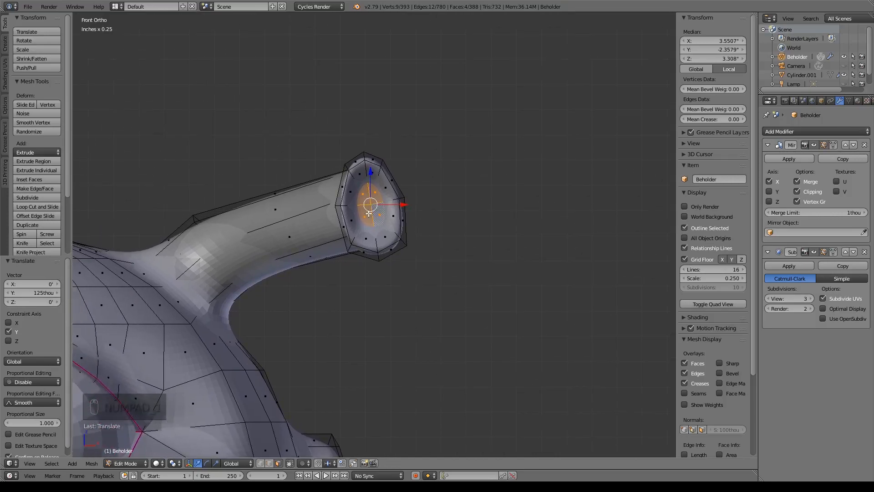
In Object Mode, duplicate the central eyeball sphere and move the copy about 3.61" in X and 2.4" in Z to the stalk's tip
{"action": "key", "text": "Tab"}
{"action": "scroll", "coordinate": [369, 217], "scroll_direction": "down", "scroll_amount": 4}
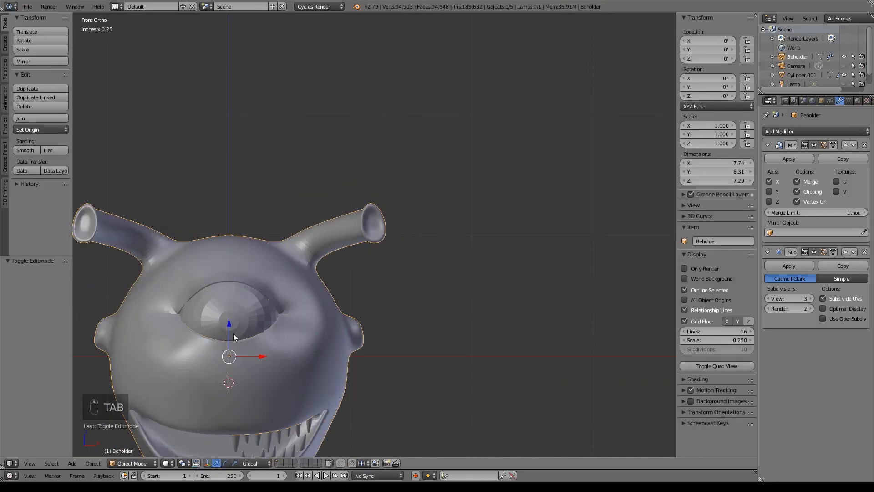
{"action": "right_click", "coordinate": [221, 327]}
{"action": "key", "text": "shift+d"}
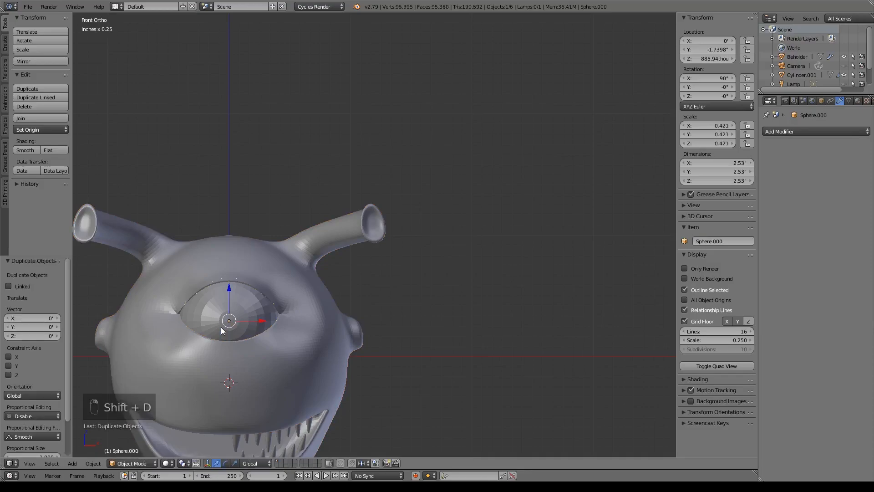
{"action": "key", "text": "g"}
{"action": "left_click", "coordinate": [396, 222]}
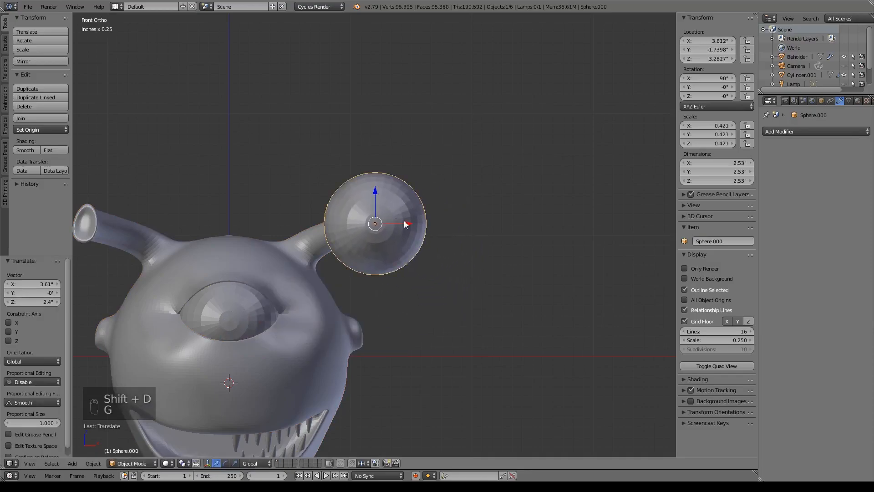
Scale the copied eyeball to about 0.331, move it forward into the stalk's socket, and scale it by about 0.824
{"action": "key", "text": "s"}
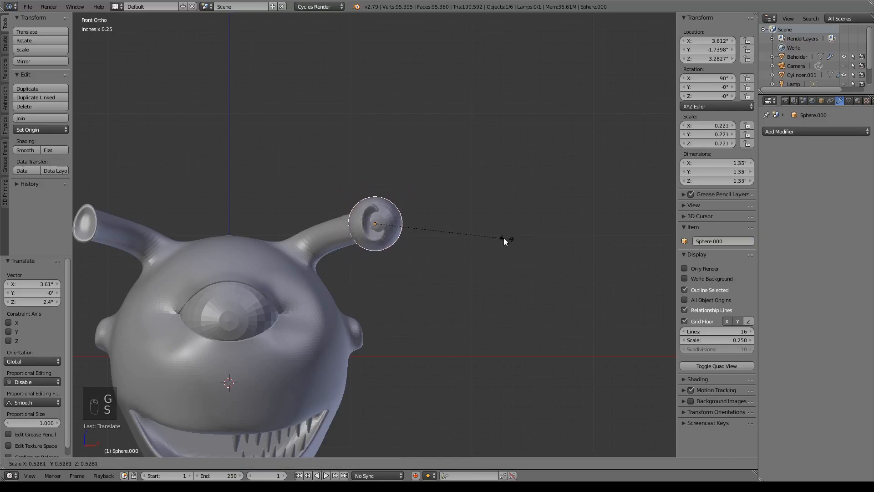
{"action": "left_click", "coordinate": [460, 228]}
{"action": "key", "text": "KP_3"}
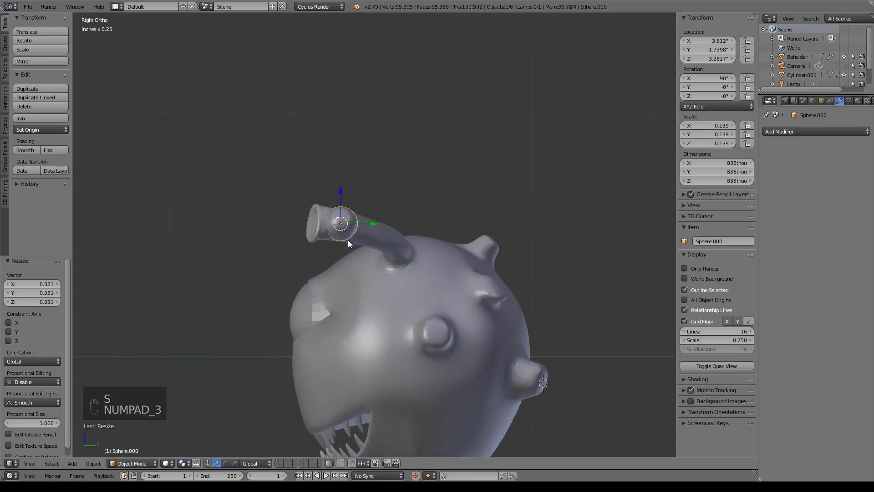
{"action": "key", "text": "g"}
{"action": "left_click", "coordinate": [335, 238]}
{"action": "key", "text": "s"}
{"action": "left_click", "coordinate": [389, 269]}
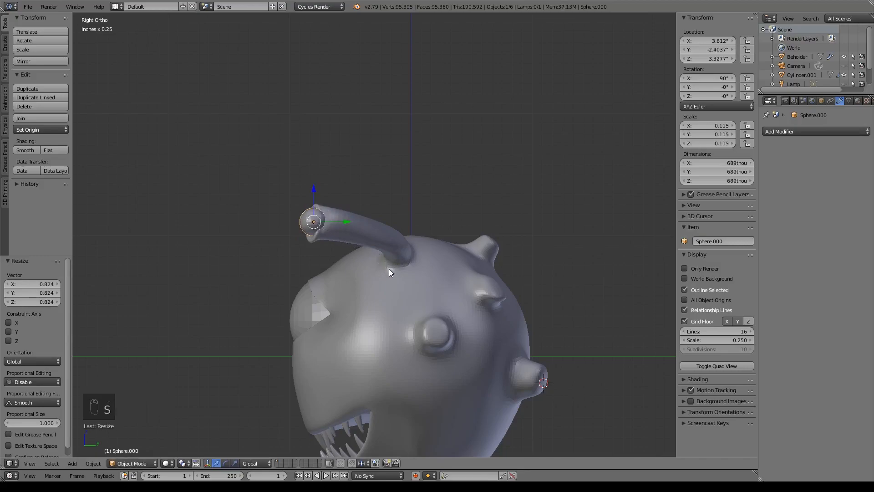
Move the small eyeball into the first stalk's socket, at about X 3.54", Y -2.34" and Z 3.24"
{"action": "key", "text": "KP_1"}
{"action": "left_click_drag", "start_coordinate": [374, 185], "coordinate": [371, 189]}
{"action": "left_click_drag", "start_coordinate": [408, 228], "coordinate": [404, 223]}
{"action": "key", "text": "KP_3"}
{"action": "scroll", "coordinate": [403, 223], "scroll_direction": "up", "scroll_amount": 4}
{"action": "middle_click_drag", "start_coordinate": [324, 180], "coordinate": [402, 210], "text": "shift"}
{"action": "left_click_drag", "start_coordinate": [337, 240], "coordinate": [342, 242]}
{"action": "key", "text": "KP_1"}
{"action": "scroll", "coordinate": [340, 241], "scroll_direction": "up", "scroll_amount": 6}
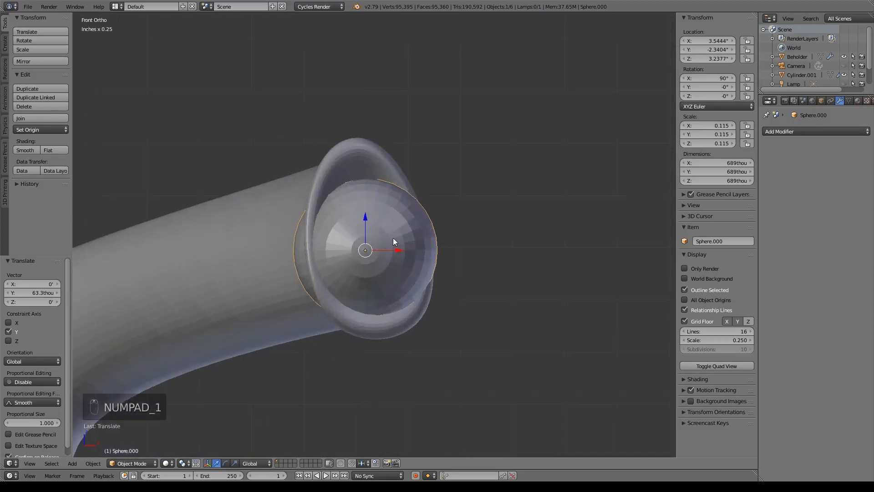
Edit the Beholder mesh, shifting the socket rim's inner side faces outward from the eyeball and lowering its top faces about 133thou in Z
{"action": "left_click", "coordinate": [355, 166]}
{"action": "key", "text": "Tab"}
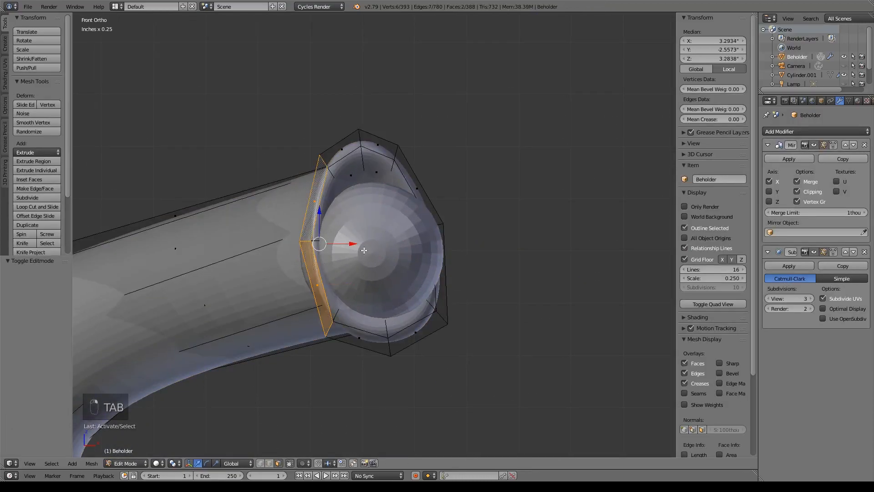
{"action": "left_click_drag", "start_coordinate": [346, 246], "coordinate": [328, 246]}
{"action": "right_click", "coordinate": [364, 144]}
{"action": "left_click_drag", "start_coordinate": [350, 119], "coordinate": [365, 145]}
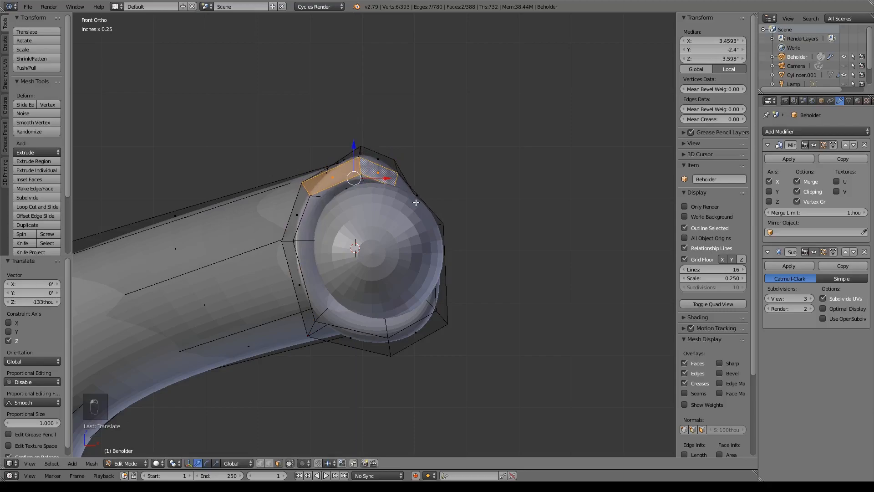
Move the socket rim's outer side faces away from the eyeball and rotate the lower one about 6.03°
{"action": "right_click", "coordinate": [424, 199]}
{"action": "key", "text": "g"}
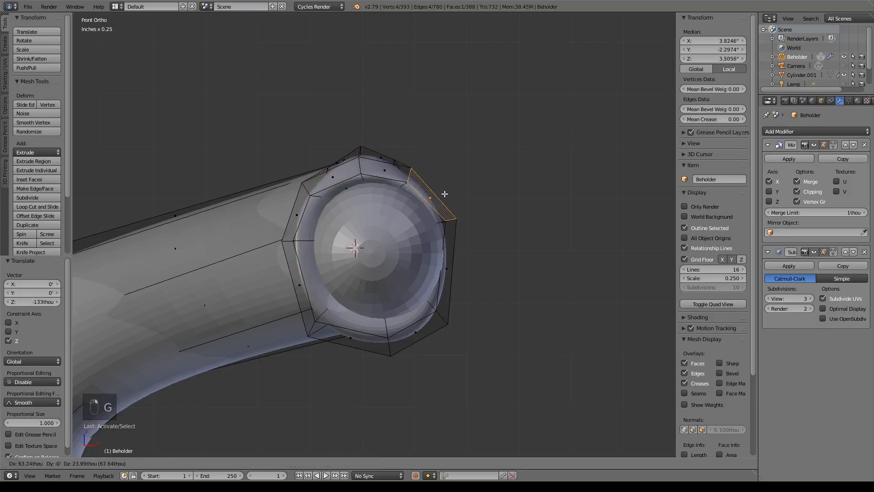
{"action": "key", "text": "g"}
{"action": "left_click", "coordinate": [453, 255]}
{"action": "key", "text": "r"}
{"action": "left_click", "coordinate": [539, 305]}
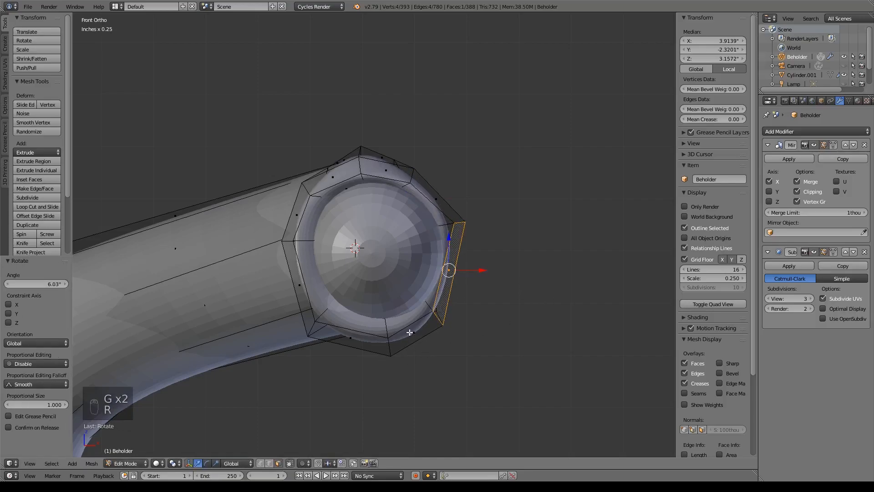
Move the rim's bottom and lower inner faces closer to the eyeball, shifting the last one about 28.3thou in X and 6.5thou in Z
{"action": "right_click", "coordinate": [371, 345]}
{"action": "key", "text": "g"}
{"action": "left_click", "coordinate": [376, 333]}
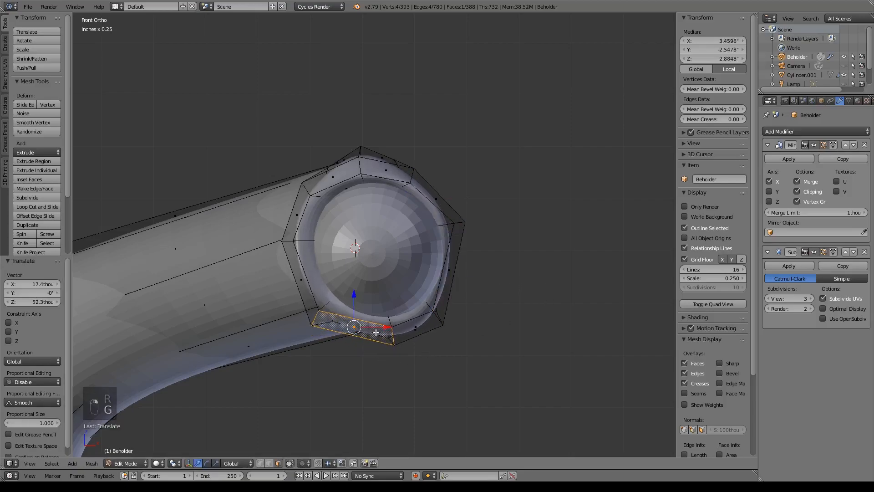
{"action": "right_click", "coordinate": [410, 327]}
{"action": "key", "text": "g"}
{"action": "left_click", "coordinate": [408, 324]}
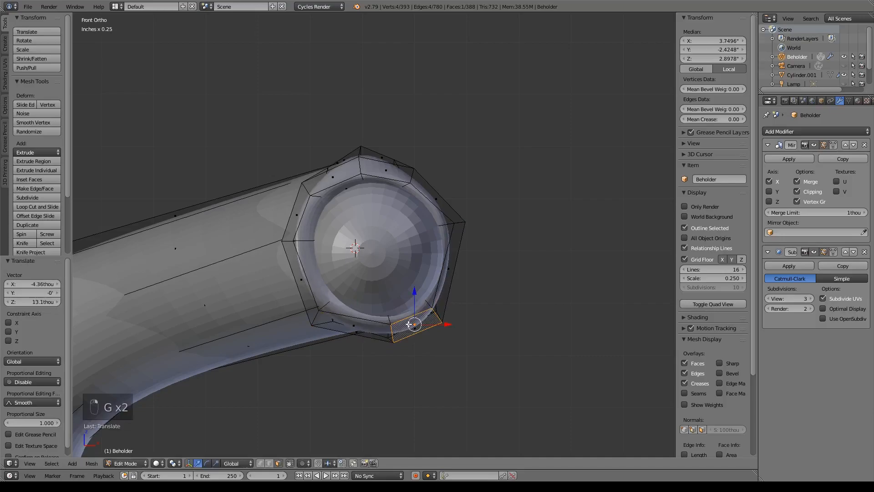
{"action": "key", "text": "g"}
{"action": "left_click", "coordinate": [310, 284]}
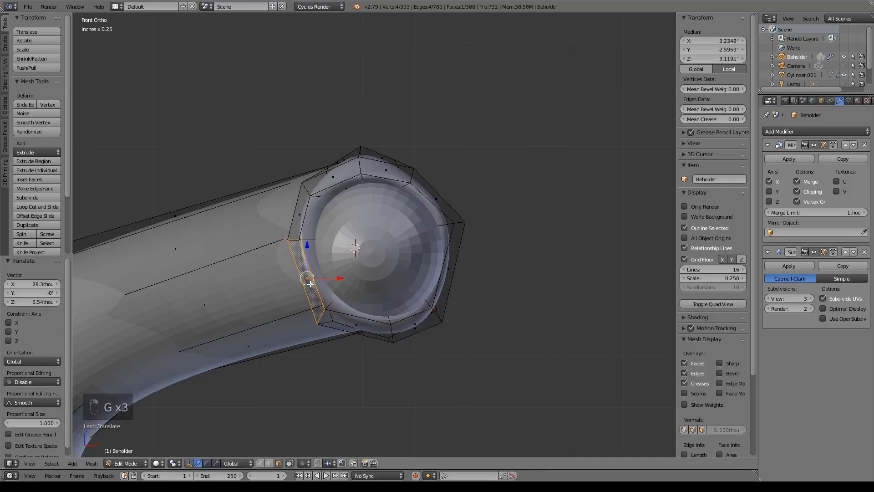
Reposition the lower part of the first socket's rim so that it follows the underside of the eyeball
{"action": "middle_click_drag", "start_coordinate": [305, 212], "coordinate": [499, 266]}
{"action": "middle_click_drag", "start_coordinate": [471, 396], "coordinate": [335, 321], "text": "shift"}
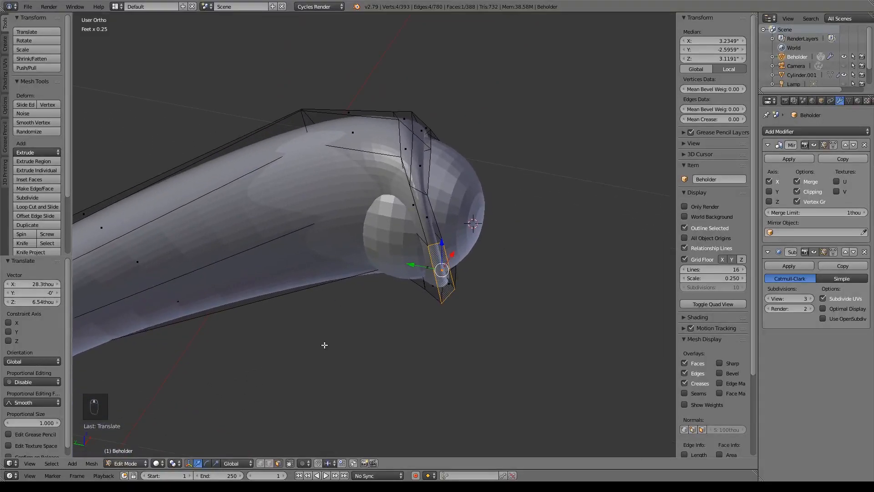
{"action": "key", "text": "z"}
{"action": "right_click", "coordinate": [365, 269]}
{"action": "key", "text": "z"}
{"action": "key", "text": "g"}
{"action": "left_click", "coordinate": [402, 242]}
{"action": "mouse_move", "coordinate": [402, 242]}
{"action": "middle_mouse_down"}
{"action": "mouse_move", "coordinate": [355, 273]}
{"action": "mouse_move", "coordinate": [397, 246]}
{"action": "middle_mouse_up"}
{"action": "left_click_drag", "start_coordinate": [397, 246], "coordinate": [419, 262]}
{"action": "middle_click_drag", "start_coordinate": [419, 262], "coordinate": [392, 243]}
{"action": "left_click_drag", "start_coordinate": [392, 243], "coordinate": [396, 242]}
{"action": "middle_click_drag", "start_coordinate": [396, 242], "coordinate": [550, 205]}
Adjust individual lower rim vertices around the eyeball, moving the last one about -4.9thou in X and 21.2thou in Y
{"action": "key", "text": "g"}
{"action": "key", "text": "g"}
{"action": "key", "text": "g"}
{"action": "middle_click_drag", "start_coordinate": [415, 203], "coordinate": [412, 182]}
{"action": "right_click", "coordinate": [408, 266]}
{"action": "key", "text": "g"}
{"action": "left_click", "coordinate": [405, 266]}
{"action": "middle_click_drag", "start_coordinate": [437, 255], "coordinate": [375, 242]}
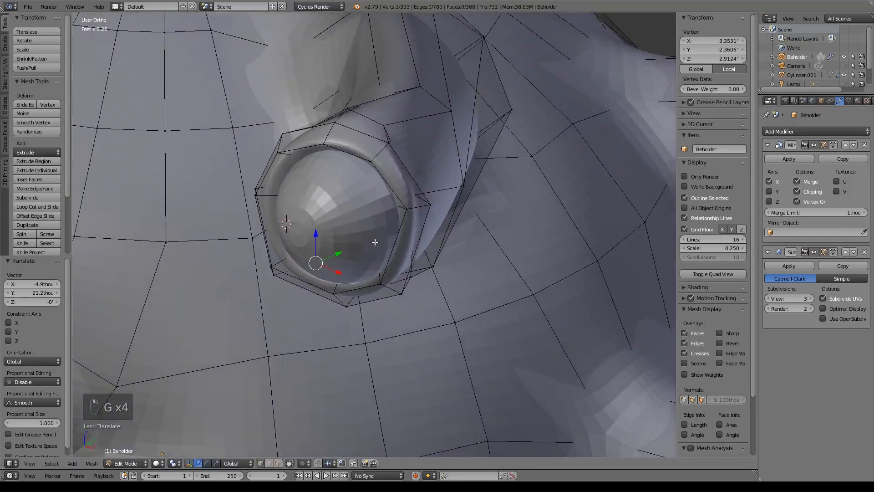
In side view, move the upper and outer vertices of the first socket's rim forward over the eyeball
{"action": "key", "text": "KP_3"}
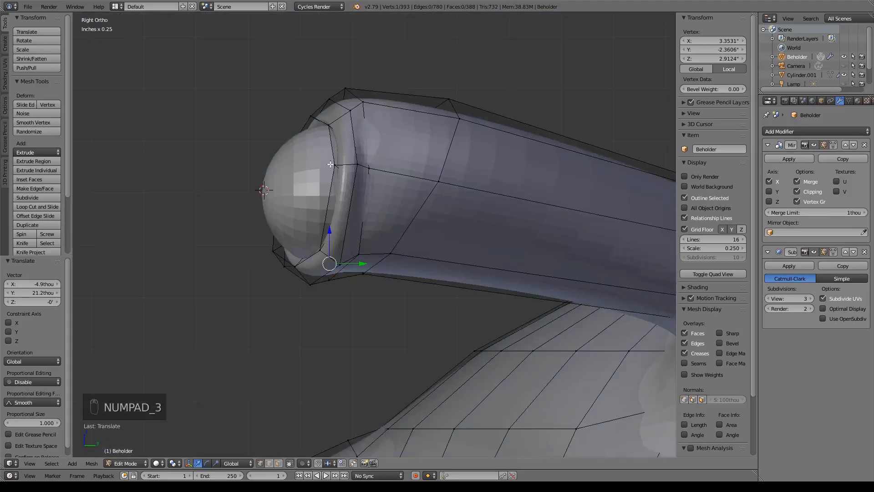
{"action": "left_click_drag", "start_coordinate": [393, 162], "coordinate": [384, 161]}
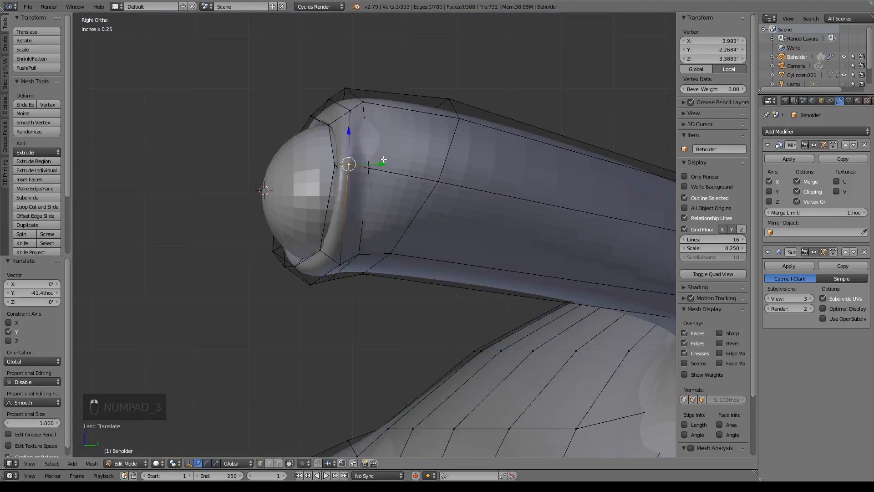
{"action": "key", "text": "g"}
{"action": "left_click", "coordinate": [346, 112]}
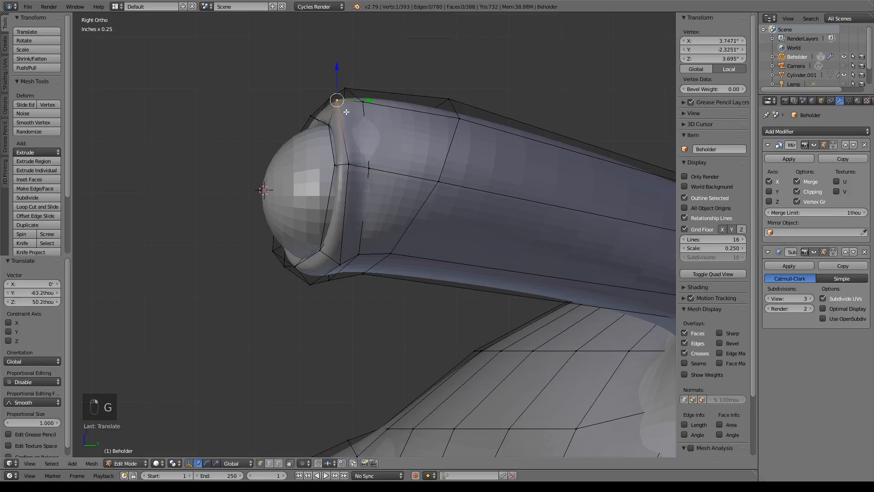
{"action": "key", "text": "g"}
{"action": "left_click", "coordinate": [312, 90]}
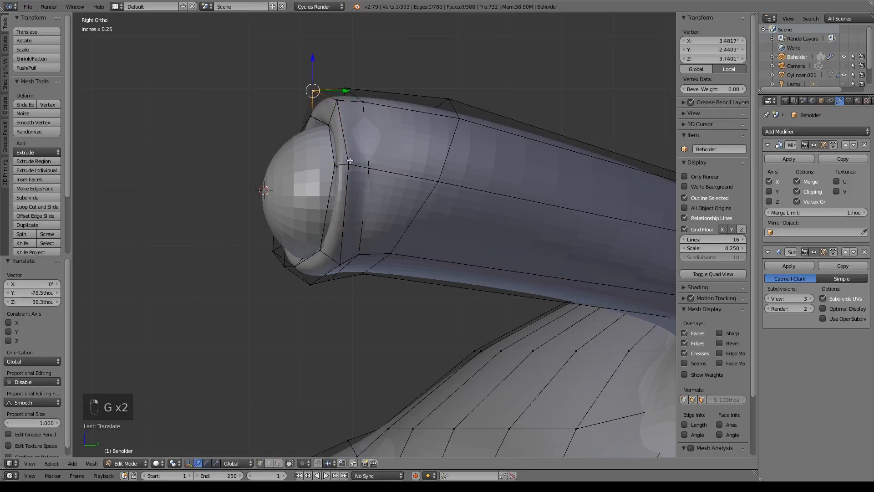
Pull the outer middle and lower rim vertices forward, moving the bottom one about -67.6thou in Y and -24thou in Z
{"action": "key", "text": "g"}
{"action": "left_click", "coordinate": [334, 165]}
{"action": "key", "text": "g"}
{"action": "left_click", "coordinate": [328, 270]}
{"action": "right_click", "coordinate": [310, 285]}
{"action": "key", "text": "g"}
{"action": "left_click", "coordinate": [298, 291]}
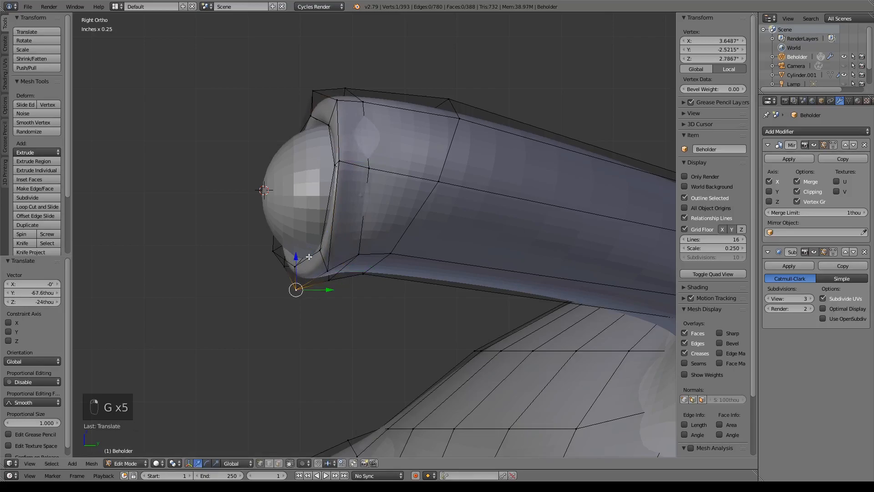
Move the rim's outer side face about 74thou forward, rotate the upper part, and shift the outer edge 22.2thou in X
{"action": "left_click", "coordinate": [279, 463]}
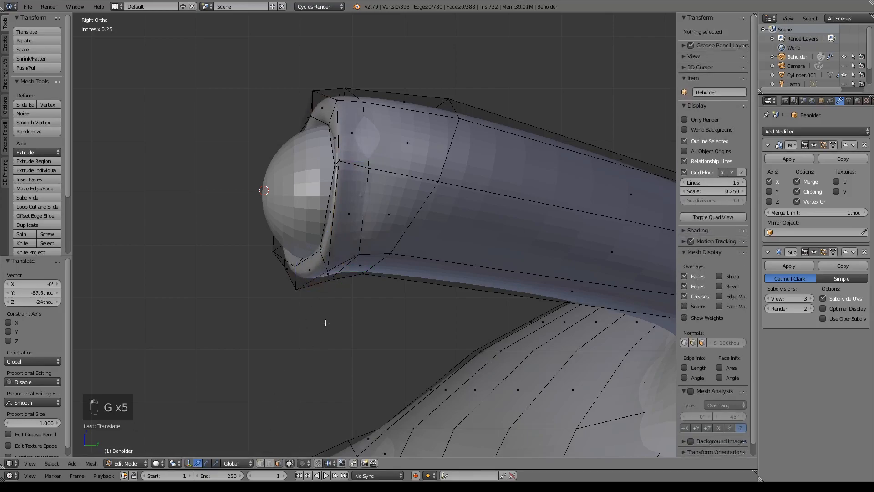
{"action": "right_click", "coordinate": [331, 213]}
{"action": "left_click_drag", "start_coordinate": [359, 211], "coordinate": [341, 211]}
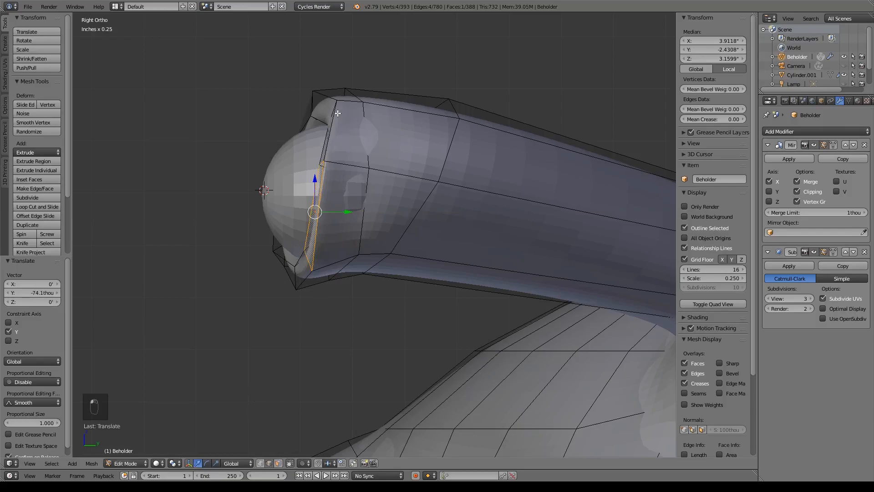
{"action": "mouse_move", "coordinate": [349, 113]}
{"action": "left_mouse_down"}
{"action": "mouse_move", "coordinate": [362, 112]}
{"action": "mouse_move", "coordinate": [351, 112]}
{"action": "left_mouse_up"}
{"action": "key", "text": "r"}
{"action": "left_click", "coordinate": [398, 154]}
{"action": "middle_click_drag", "start_coordinate": [370, 210], "coordinate": [420, 207]}
{"action": "left_click_drag", "start_coordinate": [431, 218], "coordinate": [433, 219]}
{"action": "middle_click_drag", "start_coordinate": [434, 218], "coordinate": [419, 291]}
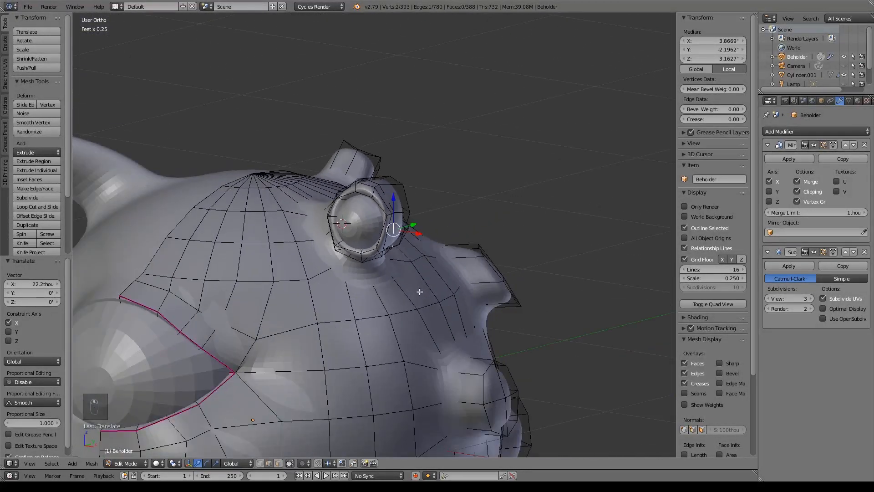
Check the first stalk in Object Mode, then extrude a second stalk from the upper rear side stump in Edit Mode
{"action": "key", "text": "Tab"}
{"action": "scroll", "coordinate": [414, 314], "scroll_direction": "down", "scroll_amount": 3}
{"action": "middle_click_drag", "start_coordinate": [411, 329], "coordinate": [387, 344]}
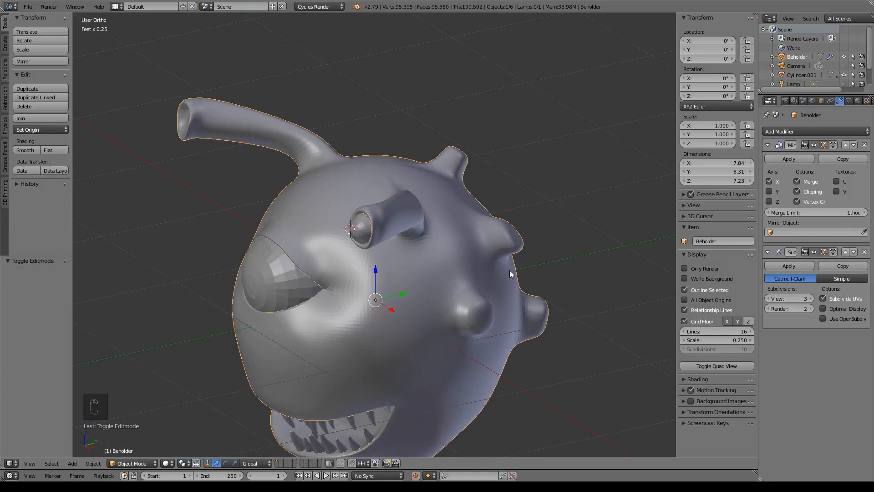
{"action": "key", "text": "Tab"}
{"action": "key", "text": "a"}
{"action": "middle_click_drag", "start_coordinate": [509, 269], "coordinate": [217, 155], "text": "shift"}
{"action": "right_click", "coordinate": [426, 241]}
{"action": "key", "text": "e"}
{"action": "right_click", "coordinate": [437, 253]}
{"action": "key", "text": "g"}
{"action": "right_click", "coordinate": [497, 215]}
Move the second stalk's end faces outward from the head and rotate them to bend the stalk, using 75° for the last rotation
{"action": "key", "text": "KP_7"}
{"action": "key", "text": "g"}
{"action": "key", "text": "KP_1"}
{"action": "key", "text": "r"}
{"action": "key", "text": "KP_7"}
{"action": "key", "text": "r"}
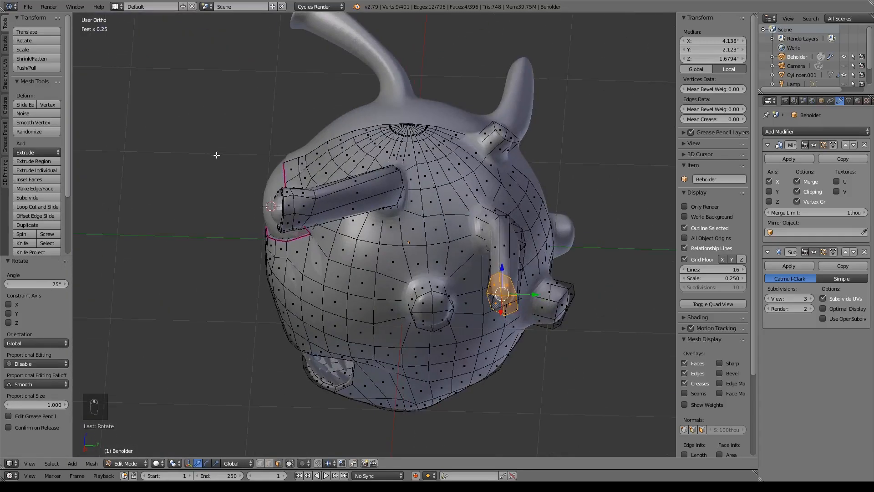
Extrude the second stalk further and rotate its end faces so that the stalk curves forward
{"action": "key", "text": "e"}
{"action": "key", "text": "KP_7"}
{"action": "key", "text": "r"}
{"action": "middle_click_drag", "start_coordinate": [427, 124], "coordinate": [355, 64]}
{"action": "key", "text": "KP_3"}
{"action": "key", "text": "r"}
{"action": "left_click", "coordinate": [482, 273]}
{"action": "key", "text": "e"}
{"action": "left_click", "coordinate": [485, 285]}
Add and enlarge a loop cut at the second stalk's tip, then extrude the end faces inward at a 0.581 scale for a socket
{"action": "key", "text": "ctrl+r"}
{"action": "key", "text": "s"}
{"action": "left_click", "coordinate": [488, 326]}
{"action": "key", "text": "e"}
{"action": "middle_click_drag", "start_coordinate": [462, 258], "coordinate": [544, 297]}
{"action": "key", "text": "s"}
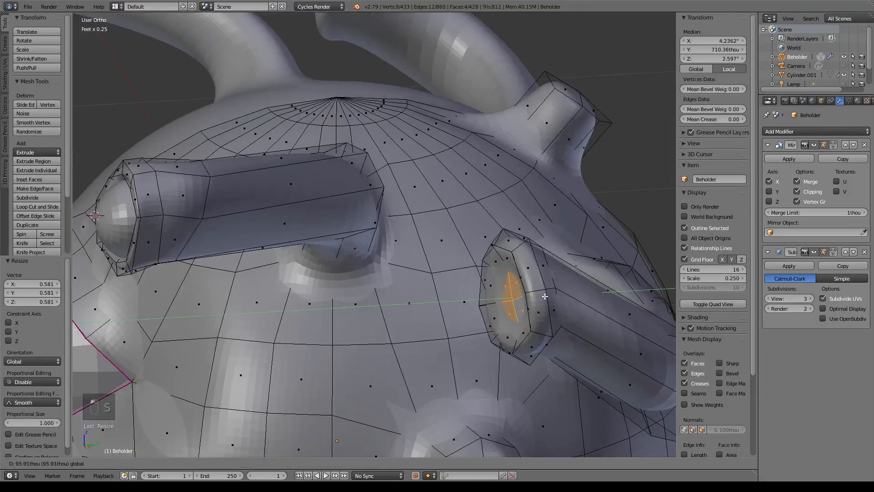
In Object Mode, place a copy of the small eyeball in the second stalk's socket
{"action": "key", "text": "Tab"}
{"action": "key", "text": "shift+c"}
{"action": "key", "text": "KP_7"}
{"action": "key", "text": "grave"}
Reshape the second socket's rim loops around the eyeball, raising the rim about 74thou in Z and scaling it
{"action": "key", "text": "Tab"}
{"action": "left_click", "coordinate": [401, 267], "text": "alt"}
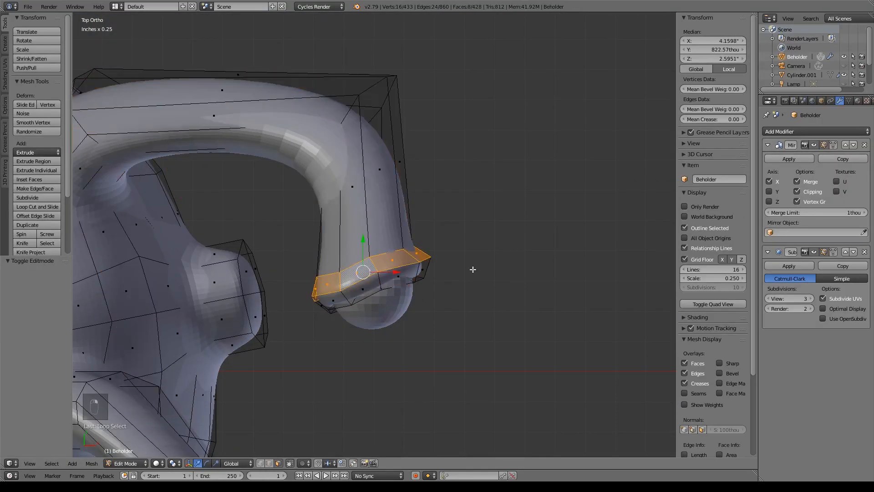
{"action": "key", "text": "e"}
{"action": "left_click", "coordinate": [473, 302]}
{"action": "middle_click_drag", "start_coordinate": [474, 302], "coordinate": [505, 345]}
{"action": "key", "text": "s"}
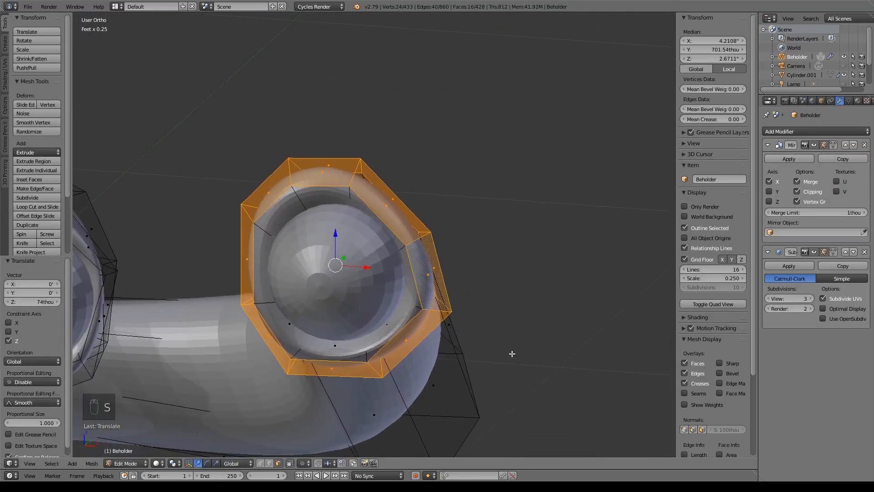
{"action": "right_click", "coordinate": [347, 354], "text": "alt"}
{"action": "middle_click_drag", "start_coordinate": [474, 374], "coordinate": [387, 327]}
Extrude a third stalk from the end faces of the lower side stump, then move and rotate them outward
{"action": "left_click", "coordinate": [279, 462]}
{"action": "key", "text": "e"}
{"action": "key", "text": "KP_1"}
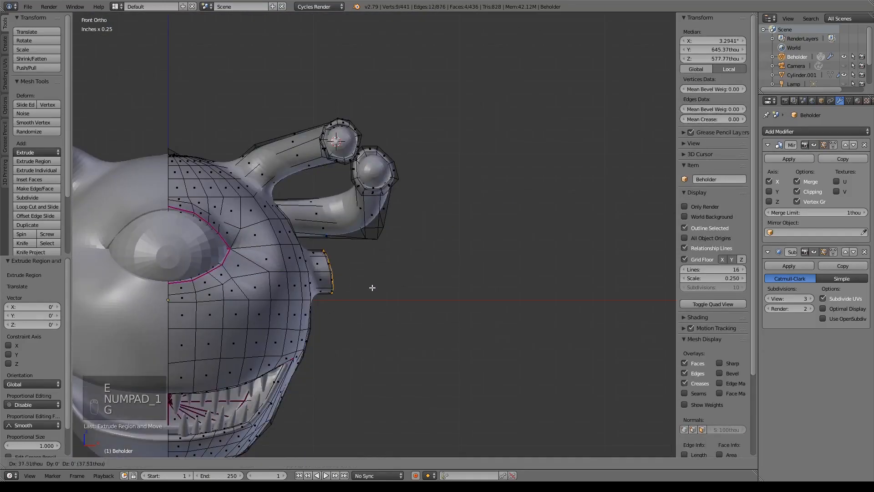
{"action": "key", "text": "g"}
{"action": "key", "text": "KP_7"}
{"action": "key", "text": "r"}
{"action": "left_click", "coordinate": [476, 273]}
Extend the third stalk with further extrusions, moving and rotating its end faces so that it curves forward
{"action": "key", "text": "e"}
{"action": "key", "text": "g"}
{"action": "key", "text": "r"}
{"action": "left_click", "coordinate": [429, 441]}
{"action": "key", "text": "g"}
{"action": "key", "text": "e"}
{"action": "key", "text": "g"}
{"action": "left_click", "coordinate": [409, 451]}
{"action": "key", "text": "KP_3"}
{"action": "key", "text": "KP_3"}
{"action": "key", "text": "g"}
{"action": "left_click", "coordinate": [346, 300]}
Extrude the third stalk's tip, add a loop cut around it, and scale the inset end faces to 0.703
{"action": "key", "text": "e"}
{"action": "key", "text": "ctrl+r"}
{"action": "left_click", "coordinate": [269, 279]}
{"action": "key", "text": "s"}
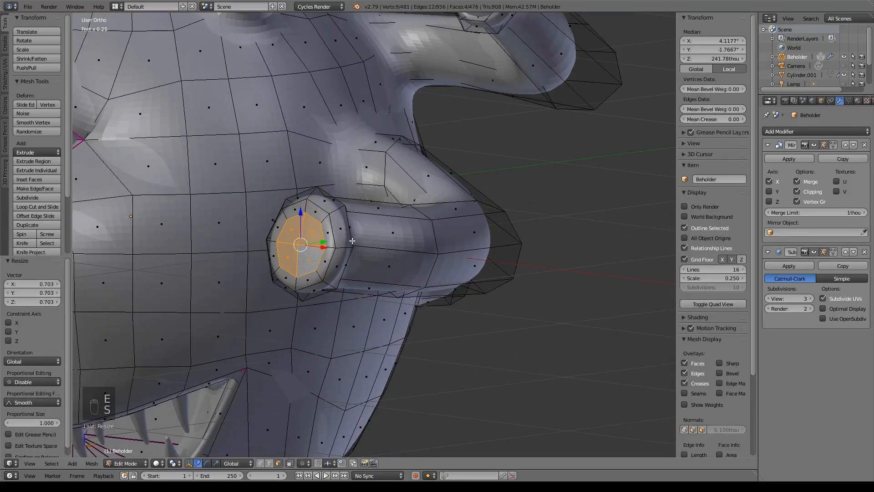
In Object Mode, place a copy of the small eyeball in the third stalk's socket
{"action": "key", "text": "grave"}
{"action": "key", "text": "Tab"}
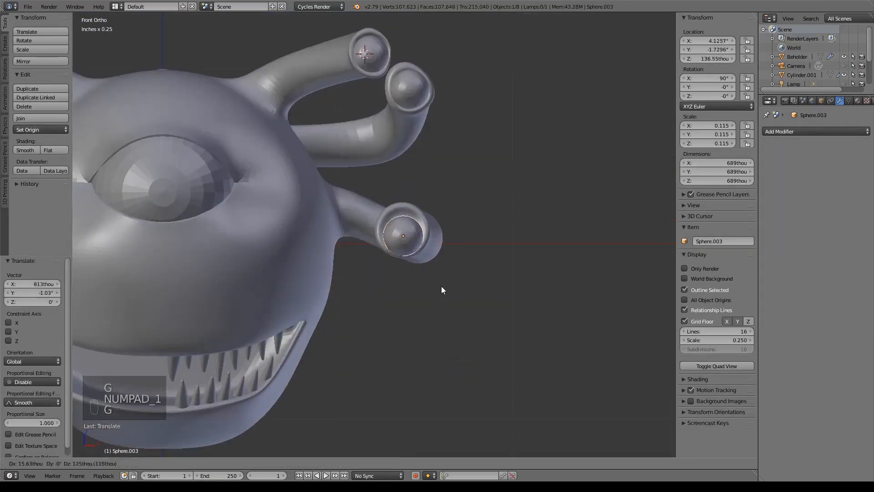
{"action": "key", "text": "KP_3"}
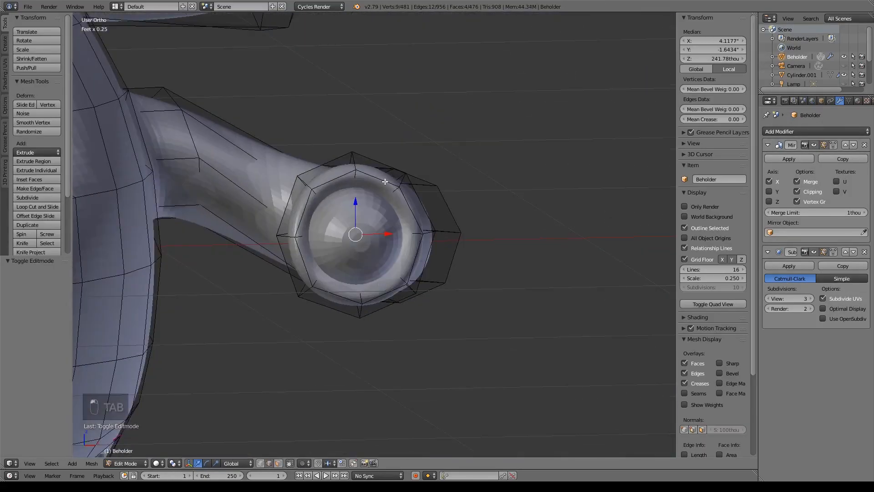
Scale the rim of the third stalk's socket to fit around its eyeball
{"action": "key", "text": "s"}
{"action": "left_click", "coordinate": [412, 222]}
{"action": "middle_click_drag", "start_coordinate": [442, 254], "coordinate": [365, 167]}
{"action": "scroll", "coordinate": [414, 275], "scroll_direction": "down", "scroll_amount": 8}
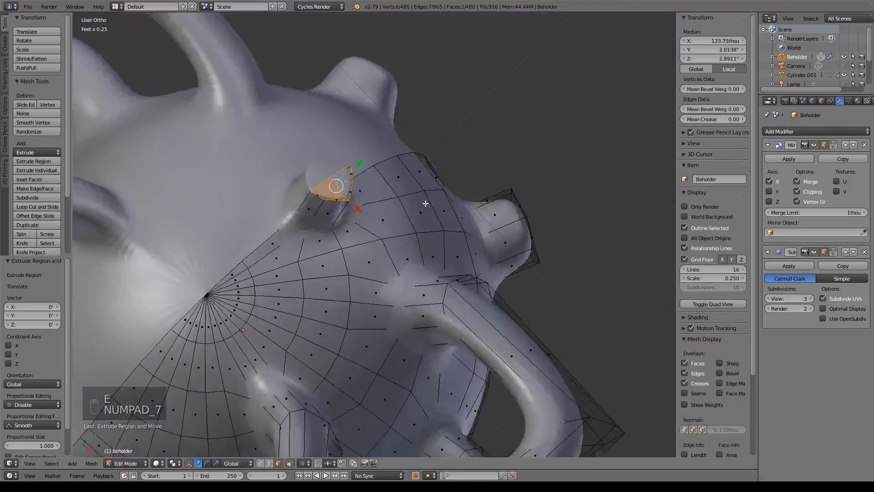
Extrude the stump at the top centre of the head several times, moving and rotating its end faces into a forward-curving stalk
{"action": "key", "text": "KP_3"}
{"action": "key", "text": "r"}
{"action": "key", "text": "g"}
{"action": "key", "text": "e"}
{"action": "key", "text": "e"}
{"action": "middle_click_drag", "start_coordinate": [291, 64], "coordinate": [386, 205], "text": "shift"}
{"action": "key", "text": "g"}
{"action": "left_click", "coordinate": [387, 144]}
{"action": "key", "text": "r"}
{"action": "left_click", "coordinate": [424, 139]}
Add a loop cut near the top centre stalk's tip and adjust its scale and the end faces to form a socket
{"action": "key", "text": "ctrl+r"}
{"action": "key", "text": "s"}
{"action": "key", "text": "a"}
{"action": "right_click", "coordinate": [396, 178]}
{"action": "left_click_drag", "start_coordinate": [421, 184], "coordinate": [430, 184]}
In Object Mode, duplicate a small eyeball and place the copy in the top centre stalk's socket
{"action": "key", "text": "Tab"}
{"action": "right_click", "coordinate": [204, 381]}
{"action": "key", "text": "shift+d"}
{"action": "key", "text": "g"}
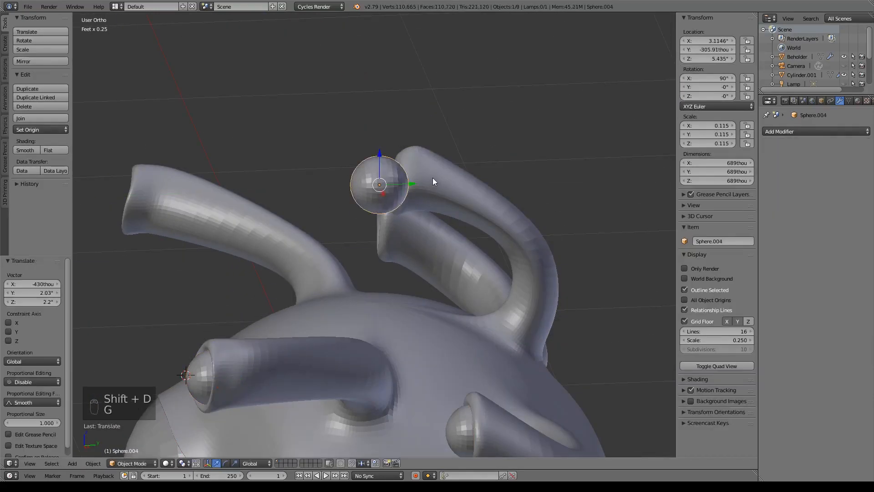
{"action": "key", "text": "KP_7"}
{"action": "key", "text": "KP_1"}
Rotate and move the outer faces of the top centre stalk's socket to round it around the eyeball in front view
{"action": "right_click", "coordinate": [440, 141]}
{"action": "key", "text": "Tab"}
{"action": "middle_click_drag", "start_coordinate": [442, 132], "coordinate": [402, 228], "text": "shift"}
{"action": "right_click", "coordinate": [412, 58]}
{"action": "key", "text": "r"}
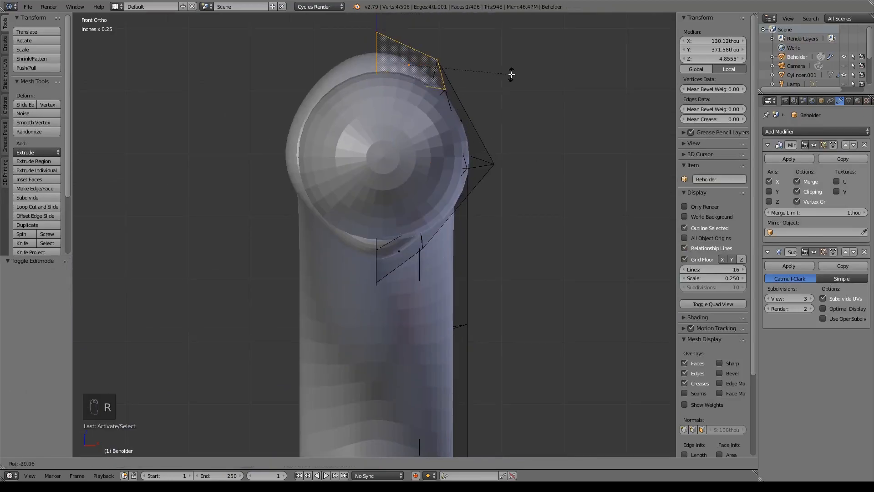
{"action": "right_click", "coordinate": [465, 109]}
{"action": "key", "text": "g"}
{"action": "right_click", "coordinate": [478, 192]}
{"action": "key", "text": "g"}
Rotate and shift the upper rim faces of the top centre stalk's socket in side view to fit the eyeball
{"action": "key", "text": "KP_3"}
{"action": "key", "text": "Tab"}
{"action": "key", "text": "Tab"}
{"action": "right_click", "coordinate": [373, 106]}
{"action": "key", "text": "r"}
{"action": "left_click_drag", "start_coordinate": [372, 69], "coordinate": [365, 48]}
{"action": "key", "text": "g"}
{"action": "left_click", "coordinate": [395, 97]}
{"action": "middle_click_drag", "start_coordinate": [418, 218], "coordinate": [521, 232]}
{"action": "left_click_drag", "start_coordinate": [413, 58], "coordinate": [413, 68]}
Extrude the remaining stump on the rear side of the head outward, moving and rotating its end faces
{"action": "scroll", "coordinate": [413, 68], "scroll_direction": "down", "scroll_amount": 8}
{"action": "middle_click_drag", "start_coordinate": [455, 255], "coordinate": [391, 282]}
{"action": "right_click", "coordinate": [479, 253]}
{"action": "key", "text": "e"}
{"action": "key", "text": "KP_7"}
{"action": "key", "text": "g"}
{"action": "key", "text": "e"}
{"action": "key", "text": "r"}
{"action": "key", "text": "g"}
{"action": "left_click", "coordinate": [482, 173]}
Extend the rear side stalk with further extrusions, moving and rotating its end faces so that it curves forward
{"action": "middle_click_drag", "start_coordinate": [483, 172], "coordinate": [422, 134]}
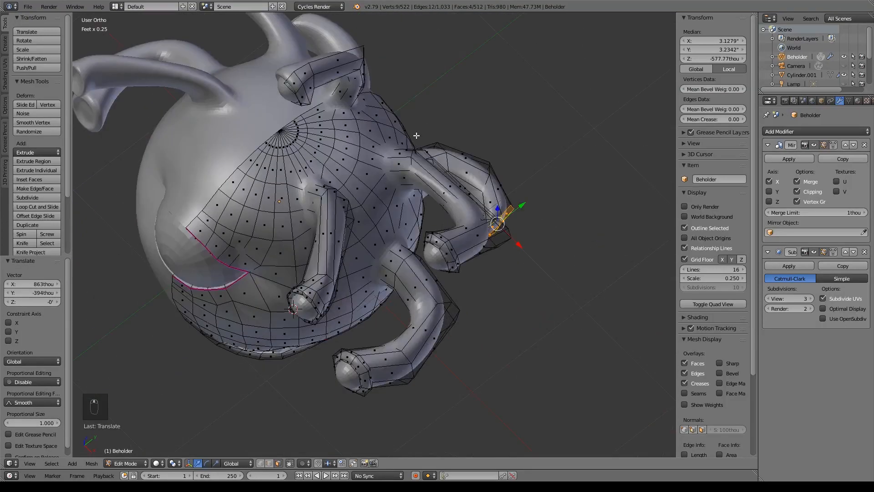
{"action": "key", "text": "KP_7"}
{"action": "middle_click_drag", "start_coordinate": [455, 191], "coordinate": [401, 309], "text": "shift"}
{"action": "key", "text": "e"}
{"action": "key", "text": "r"}
{"action": "key", "text": "g"}
{"action": "left_click", "coordinate": [469, 318]}
{"action": "key", "text": "KP_3"}
{"action": "key", "text": "e"}
{"action": "key", "text": "KP_7"}
{"action": "key", "text": "g"}
{"action": "left_click", "coordinate": [443, 322]}
Add a loop cut around the rear side stalk's tip, then extrude, scale and move its end faces into a socket
{"action": "key", "text": "ctrl+r"}
{"action": "middle_click_drag", "start_coordinate": [435, 277], "coordinate": [501, 164]}
{"action": "left_click", "coordinate": [278, 463]}
{"action": "right_click", "coordinate": [342, 243]}
{"action": "key", "text": "e"}
{"action": "key", "text": "KP_7"}
{"action": "key", "text": "s"}
{"action": "left_click", "coordinate": [530, 281]}
{"action": "key", "text": "g"}
In Object Mode, duplicate a small eyeball, rotate it to 38° about Z, and place it in the rear side stalk's socket
{"action": "key", "text": "Tab"}
{"action": "right_click", "coordinate": [439, 374]}
{"action": "key", "text": "shift+d"}
{"action": "key", "text": "KP_3"}
{"action": "key", "text": "g"}
{"action": "left_click", "coordinate": [275, 210]}
{"action": "key", "text": "KP_7"}
{"action": "key", "text": "r"}
{"action": "key", "text": "z"}
{"action": "middle_click_drag", "start_coordinate": [538, 326], "coordinate": [491, 290], "text": "shift"}
{"action": "scroll", "coordinate": [491, 290], "scroll_direction": "up", "scroll_amount": 4}
{"action": "key", "text": "g"}
{"action": "key", "text": "r"}
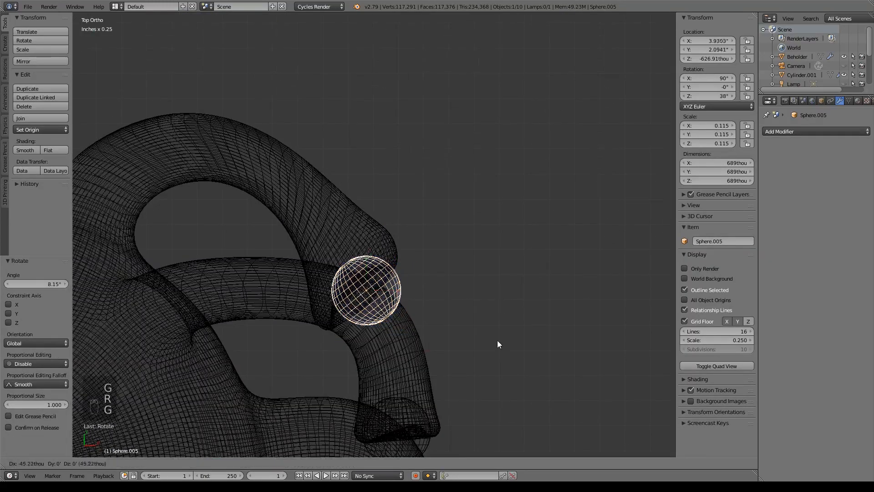
{"action": "middle_click_drag", "start_coordinate": [509, 337], "coordinate": [386, 282]}
Scale and shift the edges of the rear side stalk's socket rim to fit around its eyeball
{"action": "right_click", "coordinate": [387, 282]}
{"action": "key", "text": "z"}
{"action": "key", "text": "Tab"}
{"action": "right_click", "coordinate": [382, 146]}
{"action": "right_click", "coordinate": [255, 159], "text": "shift"}
{"action": "left_click_drag", "start_coordinate": [304, 119], "coordinate": [292, 165]}
{"action": "right_click", "coordinate": [381, 199]}
{"action": "key", "text": "s"}
{"action": "right_click", "coordinate": [174, 276]}
{"action": "left_click_drag", "start_coordinate": [193, 273], "coordinate": [211, 272]}
Move individual vertices of the rear side stalk's inner socket rim to follow the eyeball's round outline
{"action": "right_click", "coordinate": [204, 364]}
{"action": "key", "text": "g"}
{"action": "key", "text": "g"}
{"action": "key", "text": "g"}
{"action": "key", "text": "g"}
{"action": "left_click", "coordinate": [302, 193]}
{"action": "right_click", "coordinate": [223, 208]}
{"action": "key", "text": "g"}
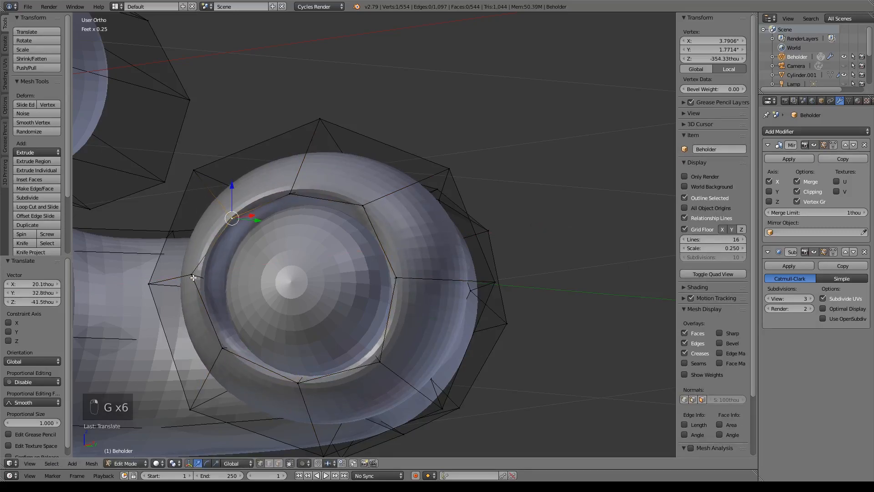
Return to Object Mode and save the file over the existing version
{"action": "scroll", "coordinate": [205, 275], "scroll_direction": "down", "scroll_amount": 5}
{"action": "middle_click_drag", "start_coordinate": [205, 275], "coordinate": [376, 353]}
{"action": "key", "text": "Tab"}
{"action": "key", "text": "ctrl+s"}
{"action": "left_click", "coordinate": [326, 311]}
{"action": "middle_click_drag", "start_coordinate": [326, 311], "coordinate": [371, 427]}
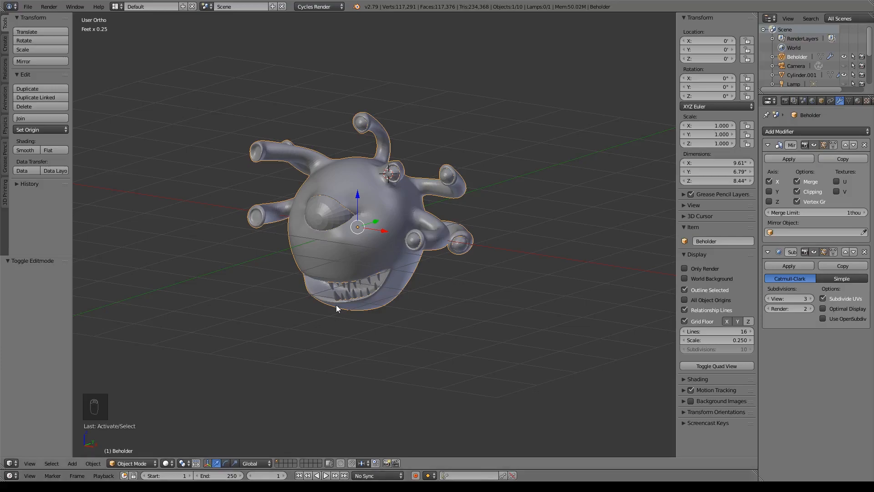
In Edit Mode wireframe side view, box-select the upper lip and move it up about 339 thou and forward about 104 thou
{"action": "key", "text": "Tab"}
{"action": "scroll", "coordinate": [336, 304], "scroll_direction": "up", "scroll_amount": 5}
{"action": "middle_click_drag", "start_coordinate": [421, 277], "coordinate": [431, 260]}
{"action": "key", "text": "KP_3"}
{"action": "key", "text": "z"}
{"action": "key", "text": "b"}
{"action": "left_click_drag", "start_coordinate": [197, 234], "coordinate": [374, 284]}
{"action": "key", "text": "g"}
{"action": "left_click", "coordinate": [402, 280]}
Extend the selection to the whole upper jaw section and raise it further to open the mouth wider
{"action": "key", "text": "b"}
{"action": "left_click_drag", "start_coordinate": [393, 226], "coordinate": [287, 214]}
{"action": "key", "text": "g"}
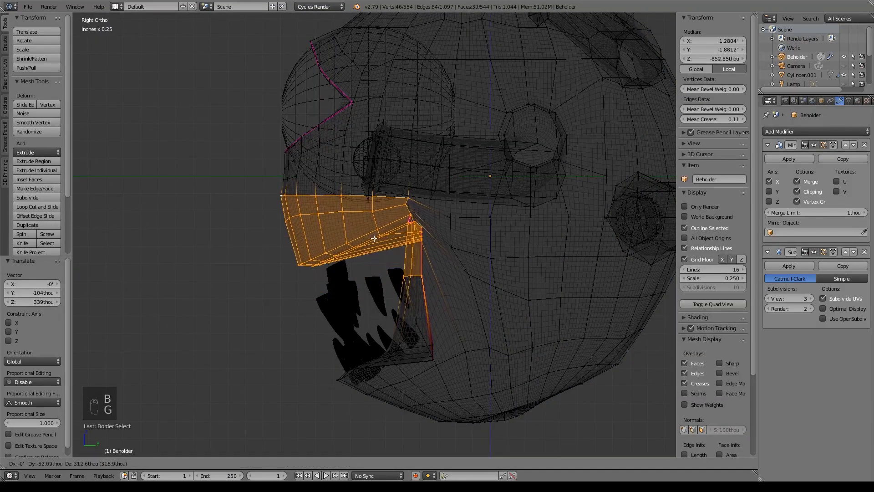
{"action": "left_click", "coordinate": [376, 234]}
Box-select the vertices at the back corner of the mouth and move them backward to curve the opening
{"action": "key", "text": "a"}
{"action": "key", "text": "b"}
{"action": "left_click_drag", "start_coordinate": [397, 262], "coordinate": [475, 296]}
{"action": "key", "text": "g"}
{"action": "left_click", "coordinate": [448, 301]}
{"action": "key", "text": "g"}
{"action": "left_click", "coordinate": [468, 307]}
{"action": "left_click_drag", "start_coordinate": [396, 287], "coordinate": [448, 332]}
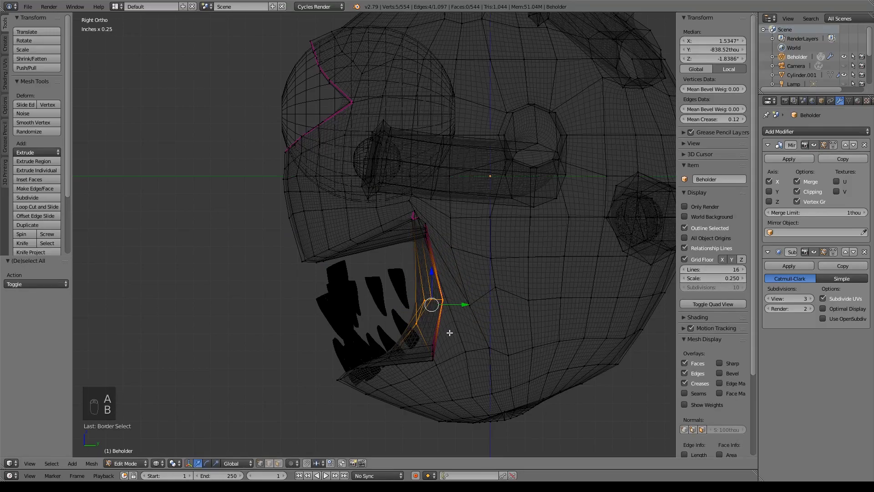
{"action": "key", "text": "g"}
{"action": "key", "text": "z"}
Select the edge loop around the mouth, adjust its edge crease, and reposition the selected edges
{"action": "middle_click_drag", "start_coordinate": [563, 378], "coordinate": [459, 397]}
{"action": "right_click", "coordinate": [505, 318], "text": "alt"}
{"action": "key", "text": "shift+e"}
{"action": "left_click", "coordinate": [169, 341]}
{"action": "key", "text": "z"}
{"action": "middle_click_drag", "start_coordinate": [170, 341], "coordinate": [255, 314]}
{"action": "key", "text": "g"}
{"action": "key", "text": "shift+e"}
Box-select the upper jaw's vertices in wireframe side view, then rotate and move them to refine the mouth opening
{"action": "middle_click_drag", "start_coordinate": [510, 364], "coordinate": [438, 354]}
{"action": "key", "text": "KP_3"}
{"action": "key", "text": "a"}
{"action": "key", "text": "z"}
{"action": "key", "text": "b"}
{"action": "left_click_drag", "start_coordinate": [239, 236], "coordinate": [453, 311]}
{"action": "key", "text": "b"}
{"action": "middle_click_drag", "start_coordinate": [216, 205], "coordinate": [391, 251]}
{"action": "key", "text": "r"}
{"action": "left_click", "coordinate": [415, 287]}
{"action": "key", "text": "g"}
Finish editing the head mesh, return to solid shading, and open the teeth object for mesh editing with nothing selected
{"action": "key", "text": "Tab"}
{"action": "key", "text": "z"}
{"action": "right_click", "coordinate": [420, 296]}
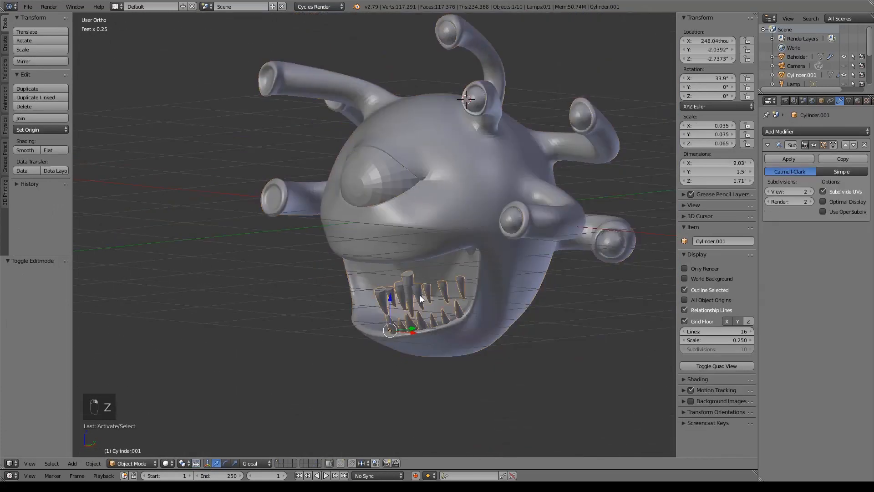
{"action": "key", "text": "KP_1"}
{"action": "key", "text": "Tab"}
{"action": "key", "text": "a"}
{"action": "key", "text": "a"}
Select every linked upper tooth in front view and raise them together to meet the raised upper jaw
{"action": "scroll", "coordinate": [409, 291], "scroll_direction": "up", "scroll_amount": 4}
{"action": "left_click_drag", "start_coordinate": [464, 263], "coordinate": [276, 200]}
{"action": "key", "text": "l"}
{"action": "key", "text": "l"}
{"action": "key", "text": "l"}
{"action": "key", "text": "l"}
{"action": "key", "text": "l"}
{"action": "key", "text": "l"}
{"action": "key", "text": "l"}
{"action": "key", "text": "l"}
{"action": "key", "text": "l"}
{"action": "left_click_drag", "start_coordinate": [381, 226], "coordinate": [382, 171]}
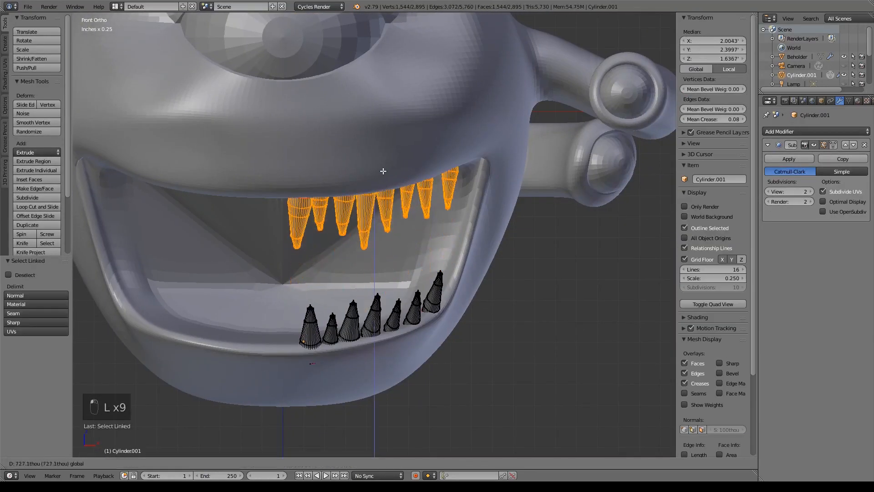
Shift the upper teeth forward in side view and scale them to fit the upper jaw
{"action": "key", "text": "KP_3"}
{"action": "left_click_drag", "start_coordinate": [410, 209], "coordinate": [393, 209]}
{"action": "key", "text": "s"}
{"action": "left_click", "coordinate": [499, 297]}
Replace the selection with all the lower teeth, picking each linked tooth in wireframe so that whole teeth are included
{"action": "key", "text": "a"}
{"action": "key", "text": "b"}
{"action": "left_click_drag", "start_coordinate": [225, 282], "coordinate": [474, 387]}
{"action": "key", "text": "b"}
{"action": "left_click_drag", "start_coordinate": [387, 259], "coordinate": [450, 318]}
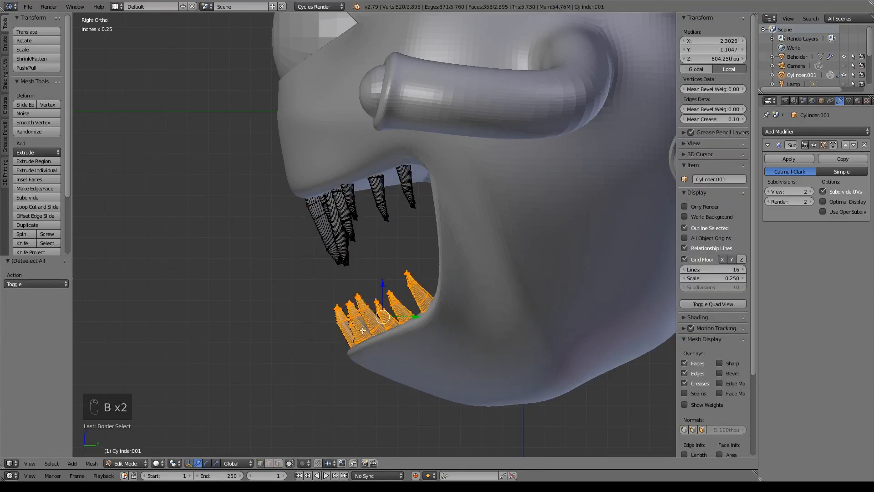
{"action": "key", "text": "z"}
{"action": "key", "text": "l"}
{"action": "key", "text": "l"}
{"action": "key", "text": "l"}
{"action": "key", "text": "l"}
{"action": "key", "text": "l"}
{"action": "key", "text": "l"}
{"action": "key", "text": "l"}
Rotate the lower teeth by about -3° in side view to follow the lower jaw
{"action": "middle_click_drag", "start_coordinate": [383, 328], "coordinate": [423, 336]}
{"action": "key", "text": "KP_3"}
{"action": "key", "text": "r"}
{"action": "left_click", "coordinate": [462, 360]}
Set the transform orientation to Gimbal and scale the lower teeth uniformly by about 1.143
{"action": "left_click", "coordinate": [235, 463]}
{"action": "left_click", "coordinate": [236, 423]}
{"action": "key", "text": "s"}
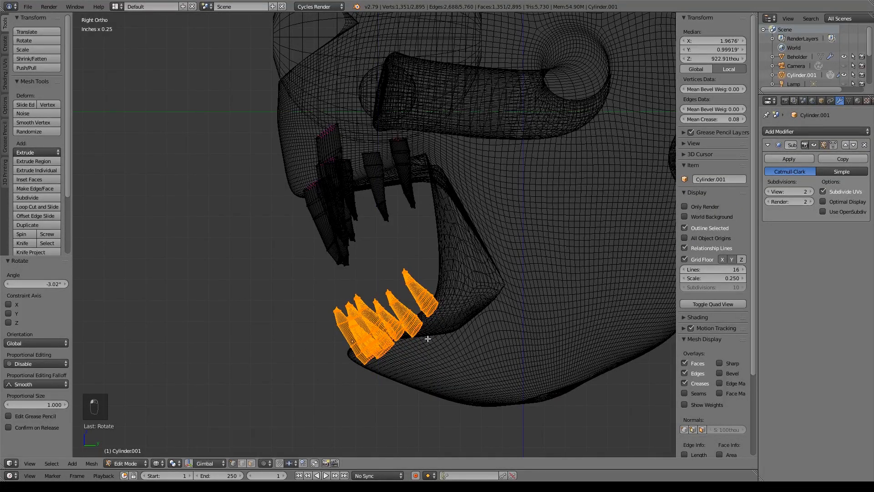
{"action": "left_click", "coordinate": [449, 360]}
{"action": "key", "text": "s"}
{"action": "right_click", "coordinate": [450, 391]}
{"action": "key", "text": "KP_1"}
{"action": "key", "text": "z"}
{"action": "middle_click_drag", "start_coordinate": [450, 392], "coordinate": [372, 403]}
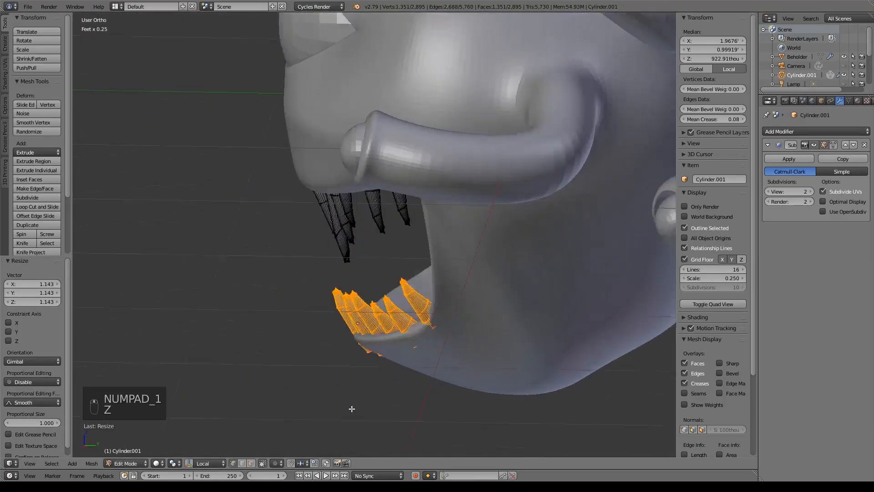
Select all the teeth in wireframe side view and box-deselect the upper ones, leaving only the lower teeth selected
{"action": "key", "text": "KP_3"}
{"action": "key", "text": "a"}
{"action": "key", "text": "a"}
{"action": "key", "text": "z"}
{"action": "key", "text": "b"}
{"action": "middle_click_drag", "start_coordinate": [238, 90], "coordinate": [428, 242]}
{"action": "key", "text": "b"}
{"action": "middle_click_drag", "start_coordinate": [291, 218], "coordinate": [359, 282]}
Move and rotate the lower teeth in side view to seat them along the lower jaw's gum line
{"action": "left_click", "coordinate": [189, 464]}
{"action": "left_click", "coordinate": [237, 463]}
{"action": "key", "text": "g"}
{"action": "left_click", "coordinate": [451, 358]}
{"action": "key", "text": "r"}
{"action": "left_click", "coordinate": [453, 362]}
{"action": "key", "text": "g"}
{"action": "left_click", "coordinate": [442, 354]}
Select a single linked lower tooth and move it into the jaw in side view
{"action": "key", "text": "a"}
{"action": "key", "text": "z"}
{"action": "middle_click_drag", "start_coordinate": [443, 354], "coordinate": [528, 314]}
{"action": "key", "text": "l"}
{"action": "key", "text": "KP_3"}
{"action": "key", "text": "g"}
{"action": "left_click", "coordinate": [533, 322]}
Select two more lower teeth one at a time and lower them into the gum, the first by about 87 thou
{"action": "mouse_move", "coordinate": [455, 318]}
{"action": "middle_mouse_down"}
{"action": "mouse_move", "coordinate": [533, 322]}
{"action": "mouse_move", "coordinate": [327, 273]}
{"action": "middle_mouse_up"}
{"action": "key", "text": "a"}
{"action": "key", "text": "l"}
{"action": "left_click_drag", "start_coordinate": [335, 290], "coordinate": [326, 291]}
{"action": "middle_click_drag", "start_coordinate": [347, 277], "coordinate": [246, 285]}
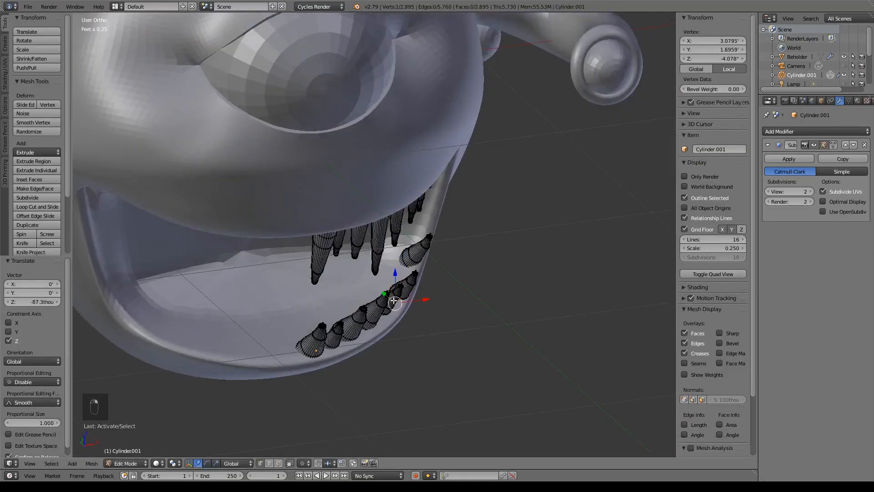
{"action": "middle_click_drag", "start_coordinate": [423, 291], "coordinate": [378, 278]}
{"action": "key", "text": "a"}
{"action": "key", "text": "l"}
{"action": "left_click_drag", "start_coordinate": [397, 277], "coordinate": [398, 287]}
Fine-tune the height of three further lower teeth individually so their bases sit in the jaw
{"action": "key", "text": "a"}
{"action": "key", "text": "l"}
{"action": "left_click_drag", "start_coordinate": [370, 278], "coordinate": [371, 289]}
{"action": "middle_click_drag", "start_coordinate": [371, 291], "coordinate": [282, 346]}
{"action": "left_click_drag", "start_coordinate": [371, 268], "coordinate": [372, 279]}
{"action": "middle_click_drag", "start_coordinate": [372, 284], "coordinate": [387, 254]}
{"action": "key", "text": "a"}
{"action": "key", "text": "l"}
{"action": "left_click_drag", "start_coordinate": [396, 281], "coordinate": [396, 285]}
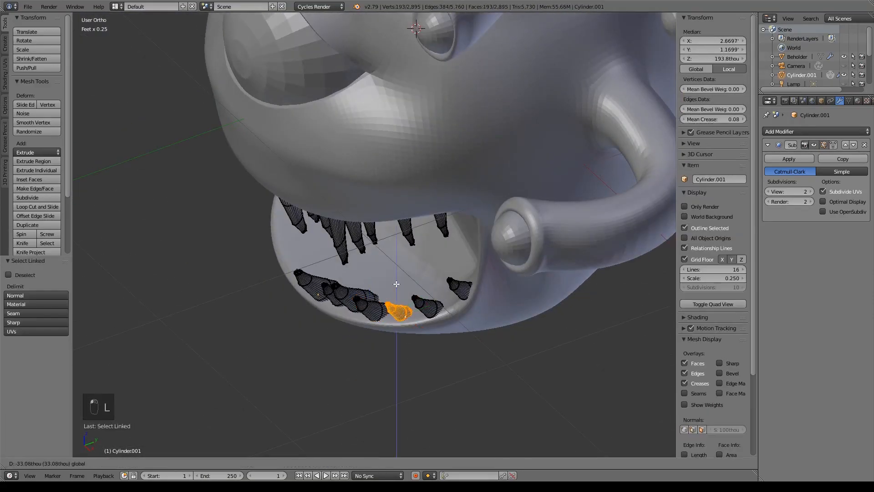
{"action": "key", "text": "a"}
{"action": "key", "text": "l"}
{"action": "left_click_drag", "start_coordinate": [346, 276], "coordinate": [345, 275]}
Switch to the head mesh and nudge its selected mouth geometry slightly downward in side view
{"action": "middle_click_drag", "start_coordinate": [337, 314], "coordinate": [439, 361]}
{"action": "scroll", "coordinate": [365, 348], "scroll_direction": "down", "scroll_amount": 3}
{"action": "key", "text": "Tab"}
{"action": "right_click", "coordinate": [400, 321]}
{"action": "scroll", "coordinate": [400, 328], "scroll_direction": "up", "scroll_amount": 5}
{"action": "key", "text": "Tab"}
{"action": "key", "text": "KP_3"}
{"action": "left_click_drag", "start_coordinate": [394, 318], "coordinate": [395, 324]}
{"action": "key", "text": "Tab"}
{"action": "middle_click_drag", "start_coordinate": [400, 335], "coordinate": [487, 346]}
Return to editing the teeth, box-select all lower teeth in wireframe side view, and set the transform orientation to Local
{"action": "right_click", "coordinate": [407, 298]}
{"action": "key", "text": "Tab"}
{"action": "middle_click_drag", "start_coordinate": [455, 314], "coordinate": [417, 322]}
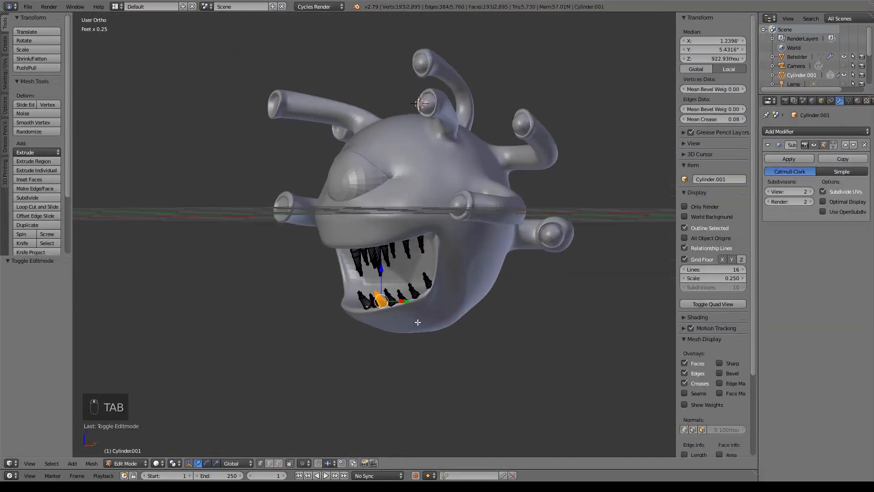
{"action": "key", "text": "KP_3"}
{"action": "scroll", "coordinate": [401, 226], "scroll_direction": "up", "scroll_amount": 5}
{"action": "key", "text": "a"}
{"action": "key", "text": "z"}
{"action": "key", "text": "b"}
{"action": "left_click_drag", "start_coordinate": [238, 248], "coordinate": [487, 378]}
{"action": "left_click", "coordinate": [237, 463]}
{"action": "left_click", "coordinate": [246, 446]}
Try scaling the lower teeth along the Y axis and uniformly, and undo the resize
{"action": "key", "text": "s"}
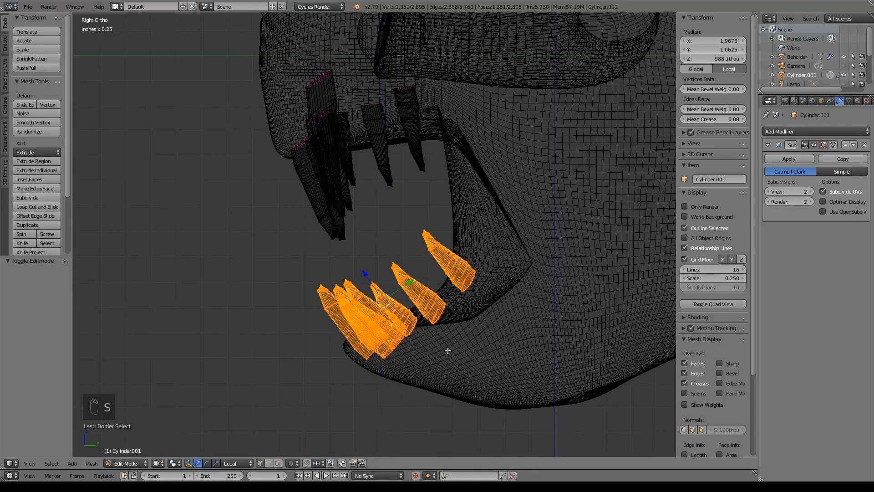
{"action": "key", "text": "y"}
{"action": "key", "text": "y"}
{"action": "right_click", "coordinate": [474, 354]}
{"action": "key", "text": "s"}
{"action": "left_click", "coordinate": [499, 388]}
{"action": "mouse_move", "coordinate": [449, 378]}
{"action": "middle_mouse_down"}
{"action": "mouse_move", "coordinate": [523, 408]}
{"action": "mouse_move", "coordinate": [514, 375]}
{"action": "middle_mouse_up"}
{"action": "key", "text": "KP_1"}
{"action": "key", "text": "z"}
{"action": "key", "text": "ctrl+z"}
Change the transform pivot point and scale the selected lower teeth again
{"action": "left_click", "coordinate": [173, 462]}
{"action": "left_click", "coordinate": [191, 430]}
{"action": "key", "text": "s"}
{"action": "left_click", "coordinate": [524, 410]}
Reposition two individual lower teeth slightly, then leave mesh editing and deselect everything
{"action": "key", "text": "a"}
{"action": "key", "text": "l"}
{"action": "left_click_drag", "start_coordinate": [444, 321], "coordinate": [447, 320]}
{"action": "key", "text": "a"}
{"action": "key", "text": "l"}
{"action": "left_click_drag", "start_coordinate": [414, 319], "coordinate": [416, 320]}
{"action": "scroll", "coordinate": [428, 320], "scroll_direction": "down", "scroll_amount": 7}
{"action": "key", "text": "Tab"}
{"action": "middle_click_drag", "start_coordinate": [441, 321], "coordinate": [463, 341]}
{"action": "key", "text": "a"}
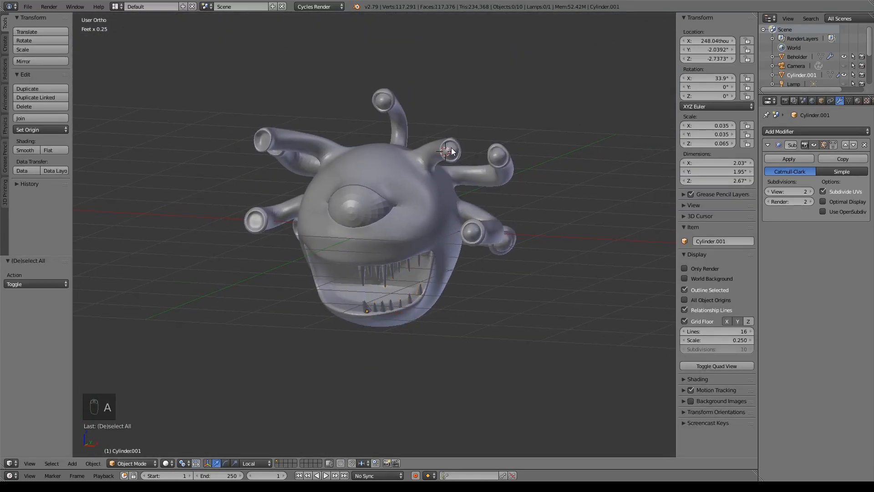
Select three of the stalk eyeballs on one side of the head and switch to the front view
{"action": "right_click", "coordinate": [451, 149]}
{"action": "right_click", "coordinate": [498, 156], "text": "shift"}
{"action": "right_click", "coordinate": [473, 232], "text": "shift"}
{"action": "key", "text": "KP_1"}
Try duplicating the three selected stalk eyeballs and mirroring the copies along the X axis
{"action": "key", "text": "shift+d"}
{"action": "key", "text": "ctrl+m"}
{"action": "key", "text": "x"}
{"action": "left_click_drag", "start_coordinate": [476, 217], "coordinate": [228, 215]}
{"action": "key", "text": "ctrl+z"}
Set the transform orientation to Global and undo the eyeball duplication
{"action": "left_click", "coordinate": [258, 464]}
{"action": "left_click", "coordinate": [256, 452]}
{"action": "key", "text": "ctrl+z"}
{"action": "key", "text": "ctrl+z"}
{"action": "key", "text": "ctrl+z"}
Add a fourth stalk eyeball to the selection, duplicate all four, and try mirroring the copies along X
{"action": "right_click", "coordinate": [500, 274], "text": "shift"}
{"action": "key", "text": "shift+d"}
{"action": "key", "text": "ctrl+m"}
{"action": "left_click_drag", "start_coordinate": [538, 217], "coordinate": [312, 220]}
{"action": "key", "text": "x"}
{"action": "left_click", "coordinate": [297, 210]}
{"action": "key", "text": "ctrl+z"}
Change the transform pivot point, mirror the duplicated eyeballs along X onto the opposite stalks, and deselect everything
{"action": "left_click", "coordinate": [203, 463]}
{"action": "left_click", "coordinate": [209, 424]}
{"action": "key", "text": "ctrl+m"}
{"action": "key", "text": "x"}
{"action": "left_click", "coordinate": [312, 220]}
{"action": "mouse_move", "coordinate": [312, 220]}
{"action": "middle_mouse_down"}
{"action": "mouse_move", "coordinate": [362, 289]}
{"action": "mouse_move", "coordinate": [298, 219]}
{"action": "middle_mouse_up"}
{"action": "scroll", "coordinate": [416, 324], "scroll_direction": "up", "scroll_amount": 6}
{"action": "scroll", "coordinate": [361, 302], "scroll_direction": "down", "scroll_amount": 9}
{"action": "key", "text": "a"}
{"action": "key", "text": "a"}
{"action": "key", "text": "a"}
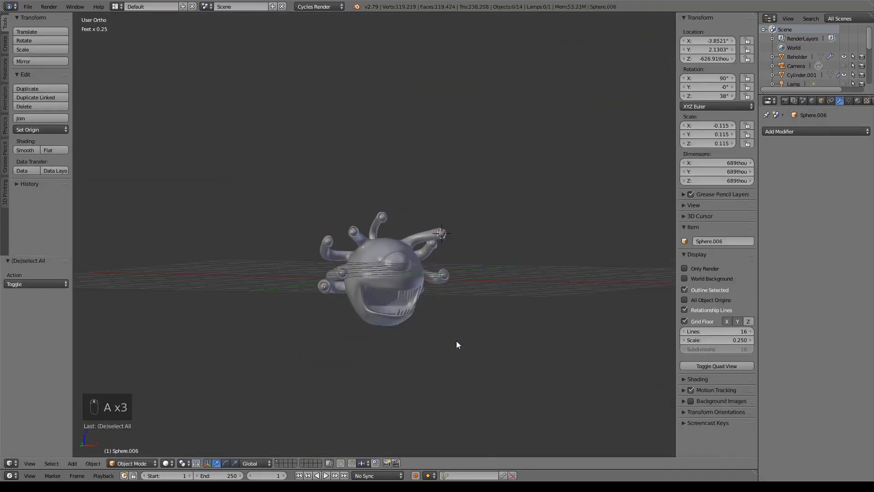
Try adding a Mirror modifier to the teeth object and undo it
{"action": "middle_click_drag", "start_coordinate": [443, 340], "coordinate": [410, 364]}
{"action": "scroll", "coordinate": [409, 345], "scroll_direction": "up", "scroll_amount": 5}
{"action": "right_click", "coordinate": [364, 284]}
{"action": "left_click", "coordinate": [848, 132]}
{"action": "left_click", "coordinate": [683, 219]}
{"action": "scroll", "coordinate": [550, 261], "scroll_direction": "up", "scroll_amount": 3}
{"action": "key", "text": "KP_1"}
{"action": "key", "text": "ctrl+z"}
Set the teeth's origin to the 3D cursor, then try another Mirror modifier on them and remove it
{"action": "left_click", "coordinate": [40, 130]}
{"action": "left_click", "coordinate": [50, 162]}
{"action": "left_click", "coordinate": [811, 131]}
{"action": "left_click", "coordinate": [683, 218]}
{"action": "scroll", "coordinate": [539, 234], "scroll_direction": "down", "scroll_amount": 4}
{"action": "left_click", "coordinate": [768, 268]}
{"action": "left_click", "coordinate": [864, 231]}
Enter mesh editing on the teeth object, select all the teeth, and duplicate them
{"action": "key", "text": "Tab"}
{"action": "key", "text": "a"}
{"action": "key", "text": "a"}
{"action": "key", "text": "a"}
{"action": "key", "text": "a"}
{"action": "key", "text": "shift+d"}
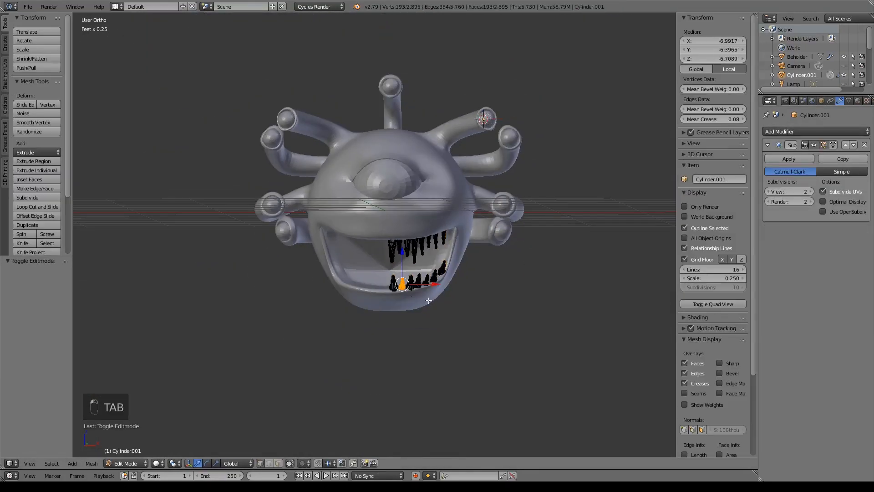
Mirror the duplicated teeth along X to fill the other half of the mouth, then leave mesh editing
{"action": "key", "text": "ctrl+m"}
{"action": "key", "text": "x"}
{"action": "key", "text": "Tab"}
{"action": "key", "text": "Tab"}
{"action": "key", "text": "a"}
{"action": "key", "text": "a"}
{"action": "key", "text": "a"}
{"action": "key", "text": "a"}
{"action": "key", "text": "space"}
{"action": "key", "text": "Tab"}
{"action": "scroll", "coordinate": [618, 341], "scroll_direction": "up", "scroll_amount": 2}
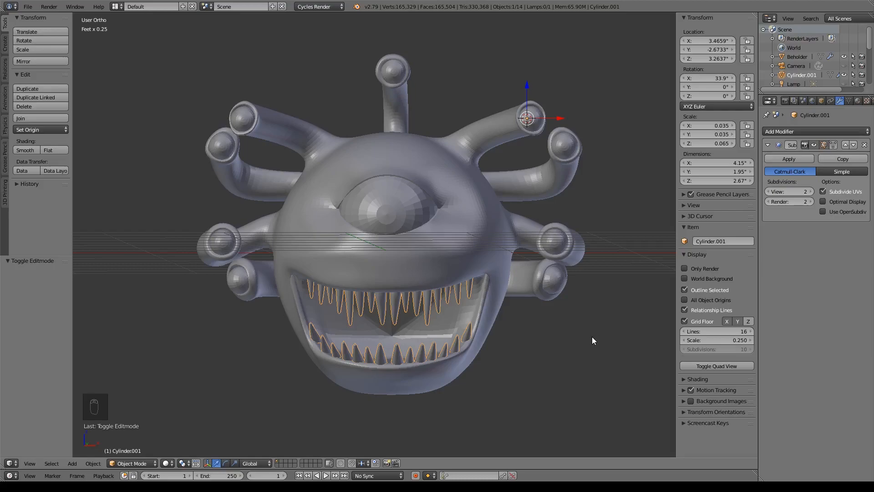
Save the Beholder file over the existing version
{"action": "middle_click_drag", "start_coordinate": [595, 336], "coordinate": [527, 353]}
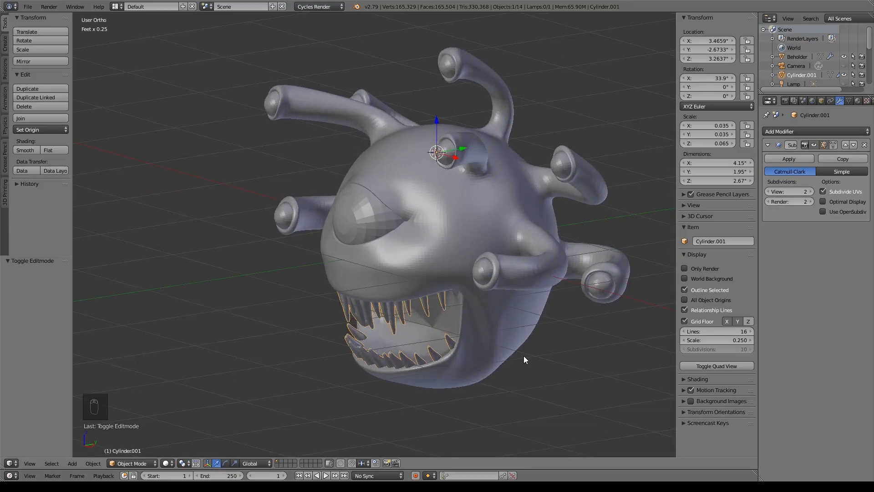
{"action": "key", "text": "ctrl+s"}
{"action": "left_click", "coordinate": [524, 356]}
{"action": "middle_click_drag", "start_coordinate": [523, 356], "coordinate": [506, 342], "text": "shift"}
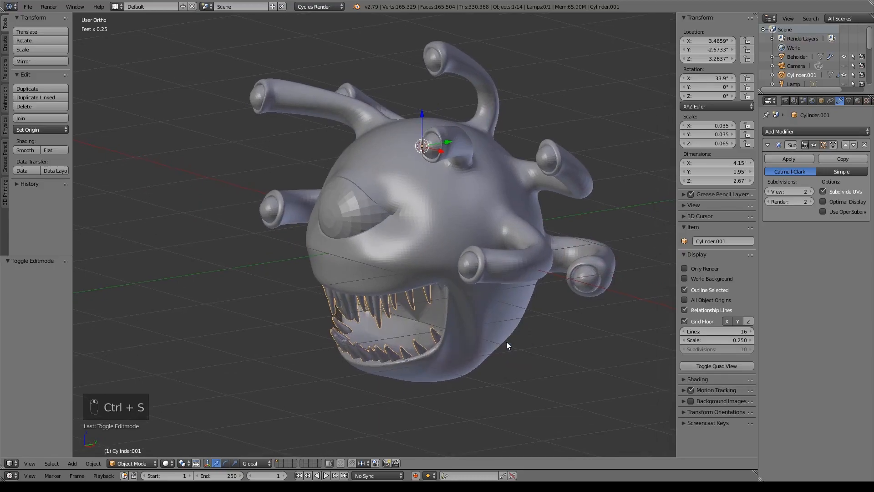
Duplicate the Beholder body in place without moving the copy
{"action": "right_click", "coordinate": [490, 305]}
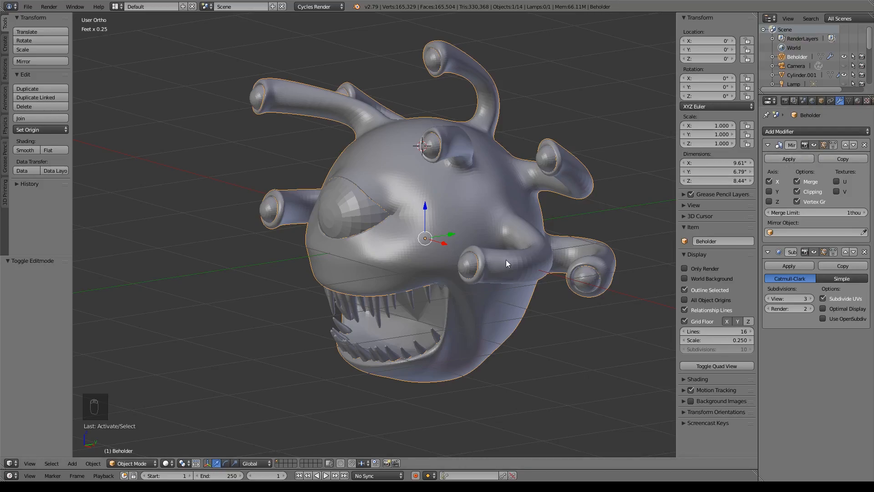
{"action": "key", "text": "shift+d"}
{"action": "right_click", "coordinate": [523, 271]}
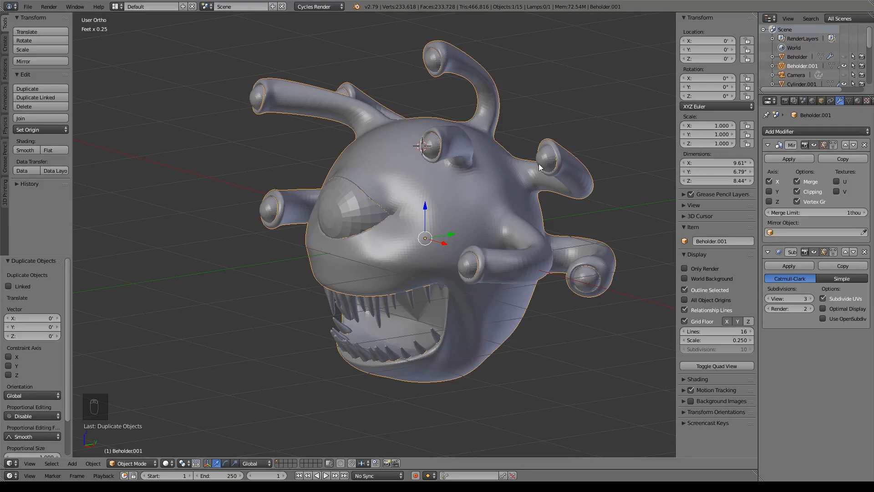
Apply the Mirror and Subdivision Surface modifiers on the duplicated body
{"action": "middle_click_drag", "start_coordinate": [473, 200], "coordinate": [498, 204]}
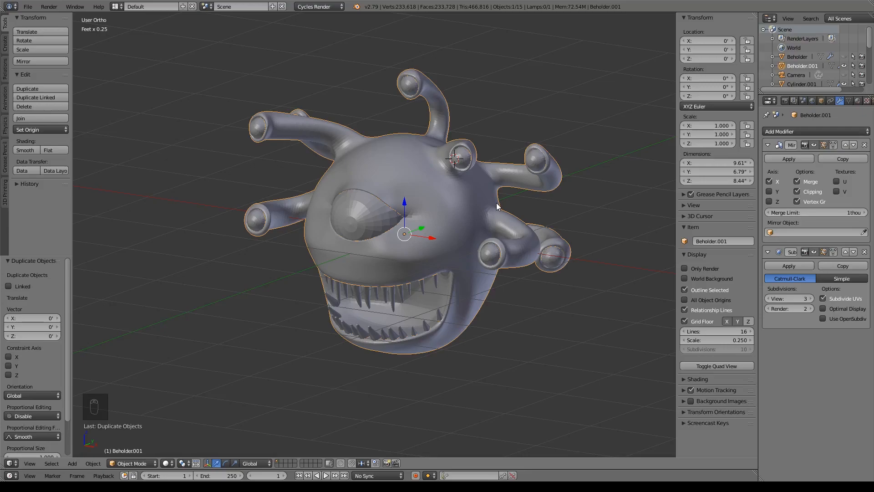
{"action": "middle_click_drag", "start_coordinate": [494, 201], "coordinate": [469, 196]}
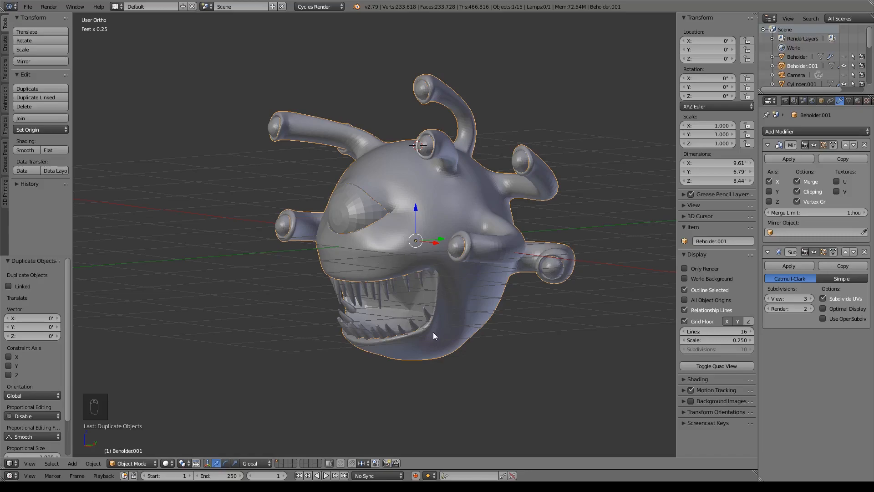
{"action": "mouse_move", "coordinate": [478, 367]}
{"action": "middle_mouse_down"}
{"action": "mouse_move", "coordinate": [405, 354]}
{"action": "mouse_move", "coordinate": [433, 373]}
{"action": "mouse_move", "coordinate": [498, 372]}
{"action": "mouse_move", "coordinate": [483, 374]}
{"action": "middle_mouse_up"}
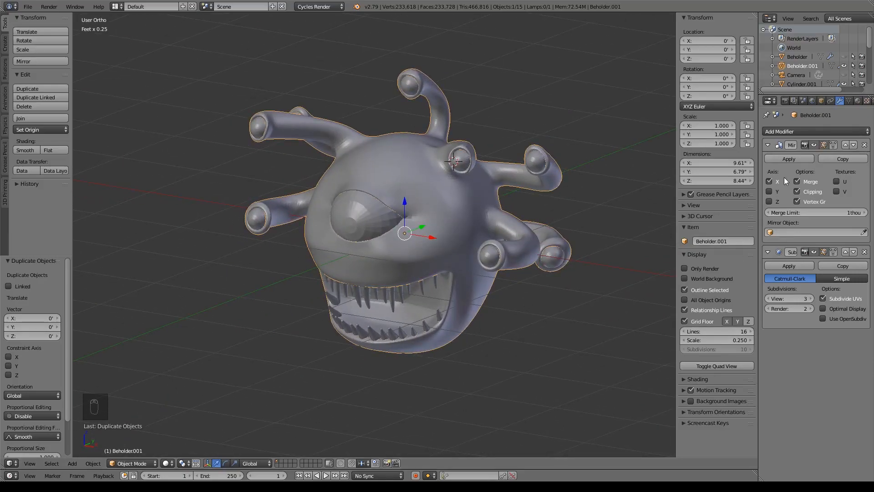
{"action": "left_click", "coordinate": [786, 159]}
{"action": "left_click", "coordinate": [787, 160]}
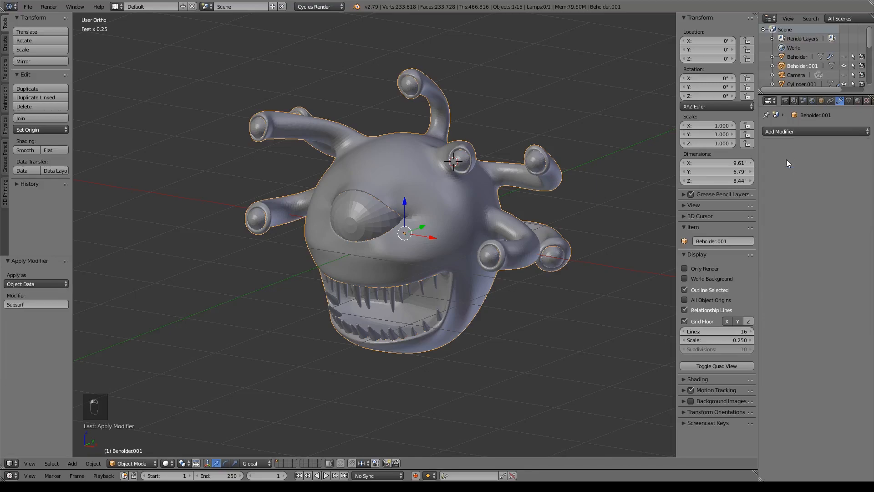
Add a Boolean modifier to the duplicated body, copy it once, and set both operations to Union
{"action": "left_click", "coordinate": [786, 132]}
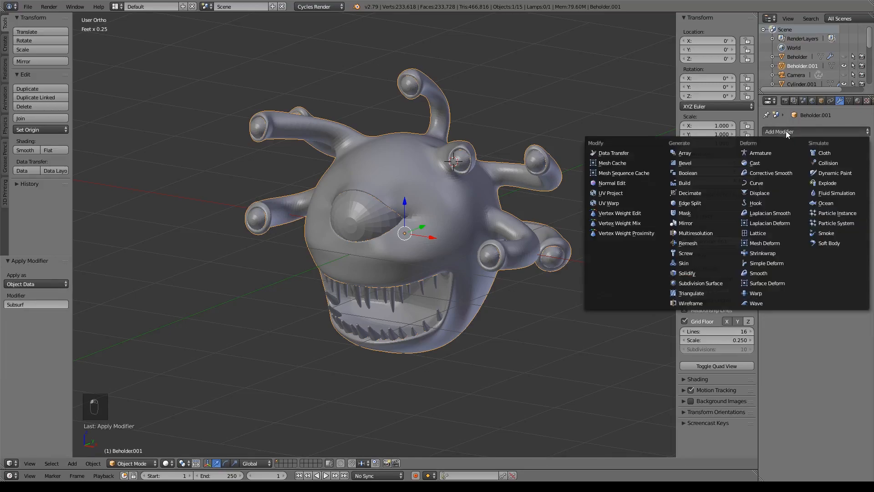
{"action": "left_click", "coordinate": [710, 175]}
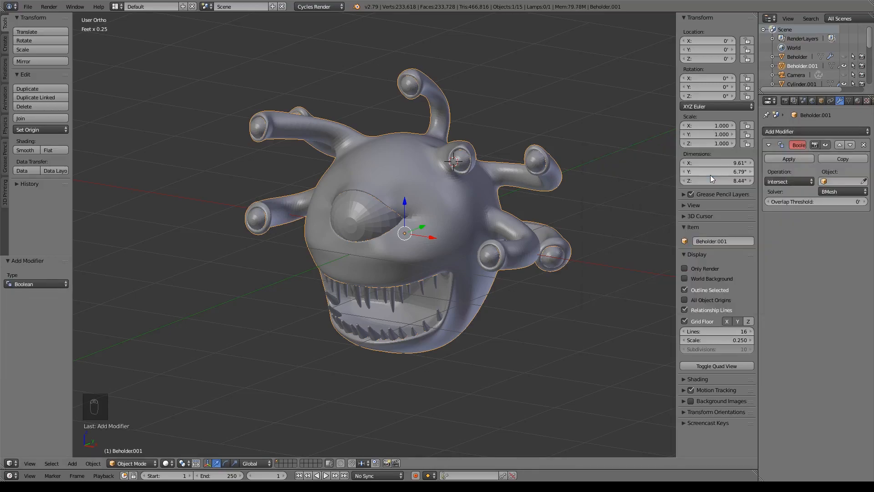
{"action": "left_click", "coordinate": [831, 161]}
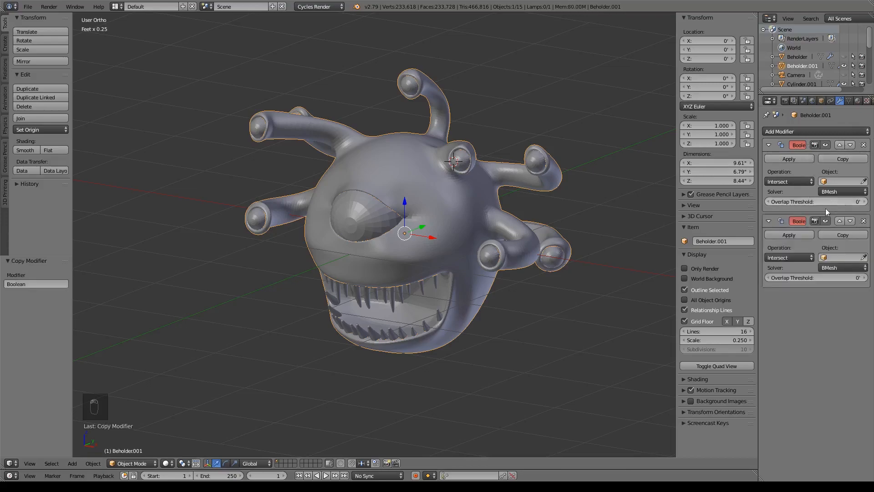
{"action": "left_click", "coordinate": [793, 182]}
{"action": "left_click", "coordinate": [782, 167]}
{"action": "left_click", "coordinate": [790, 257]}
{"action": "left_click", "coordinate": [786, 237]}
Assign the teeth as the second Boolean modifier's object and the large central eye as the first one's
{"action": "left_click", "coordinate": [863, 258]}
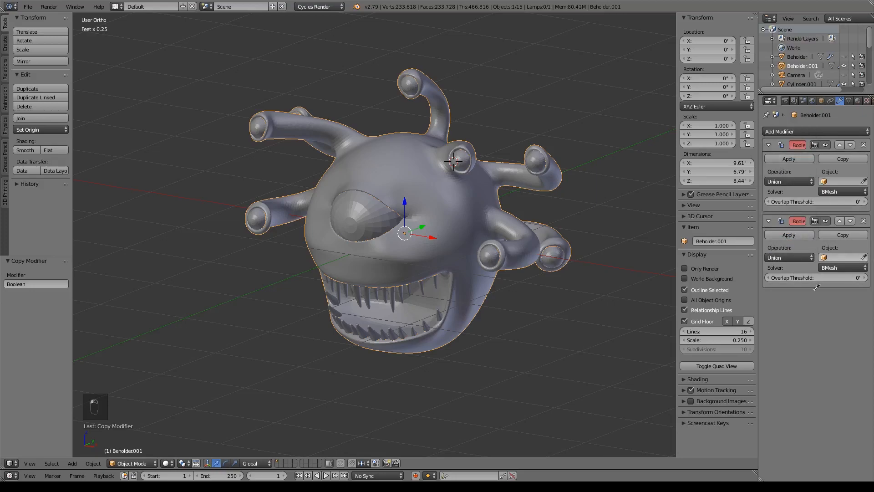
{"action": "left_click", "coordinate": [395, 297]}
{"action": "left_click", "coordinate": [864, 181]}
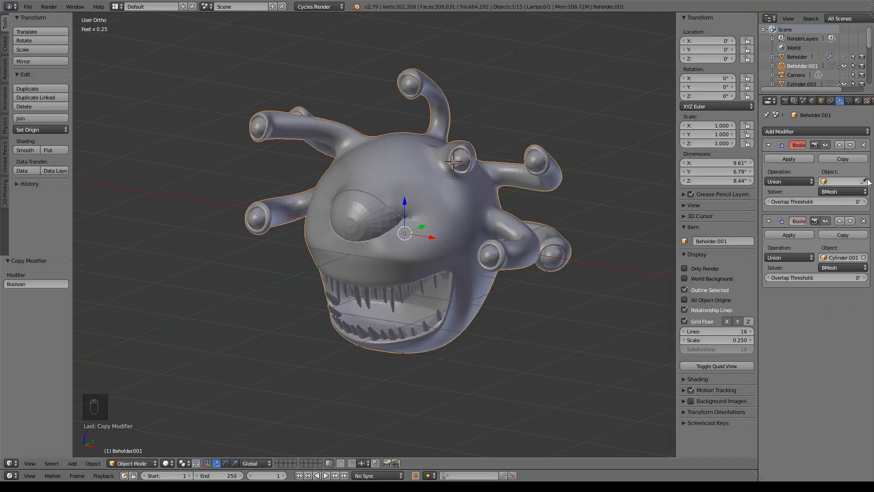
{"action": "left_click", "coordinate": [363, 220]}
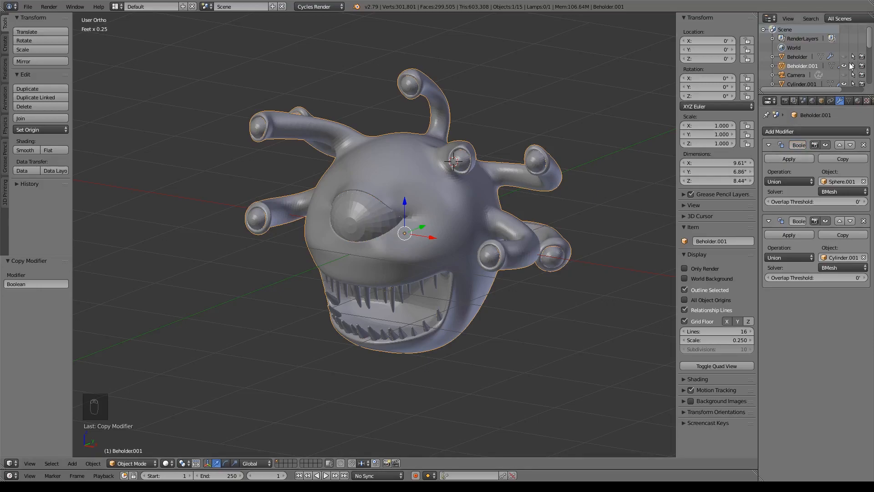
Rename the central eye's sphere object to "main eye"
{"action": "scroll", "coordinate": [852, 63], "scroll_direction": "down", "scroll_amount": 3}
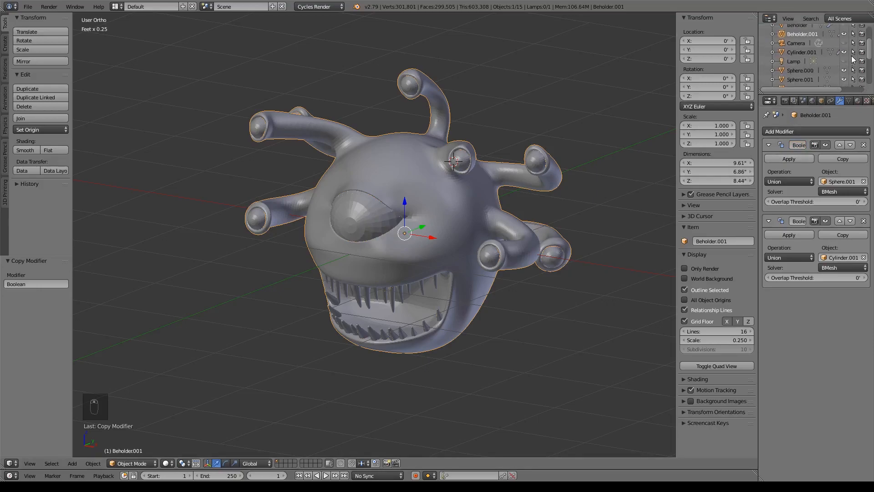
{"action": "double_click", "coordinate": [798, 80]}
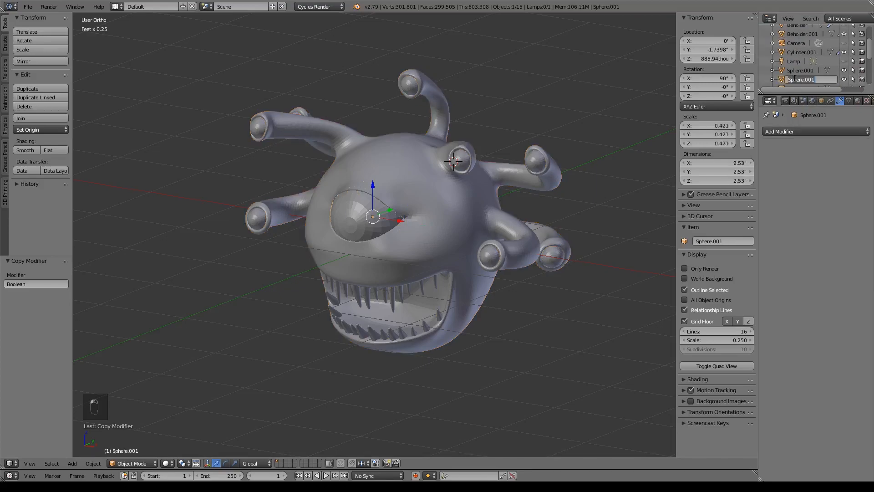
{"action": "type", "text": "main eye"}
{"action": "key", "text": "Return"}
Select the teeth object and rename it to "teeth"
{"action": "right_click", "coordinate": [390, 298]}
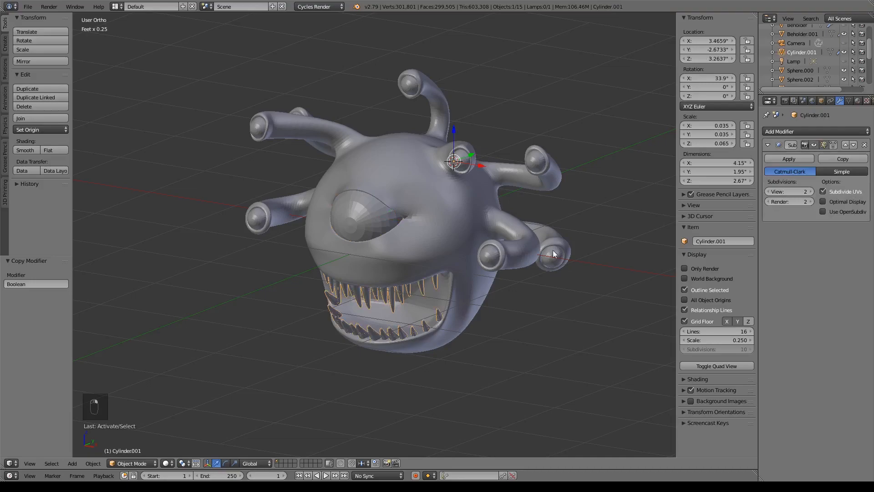
{"action": "double_click", "coordinate": [799, 53]}
{"action": "type", "text": "teeth"}
{"action": "key", "text": "Return"}
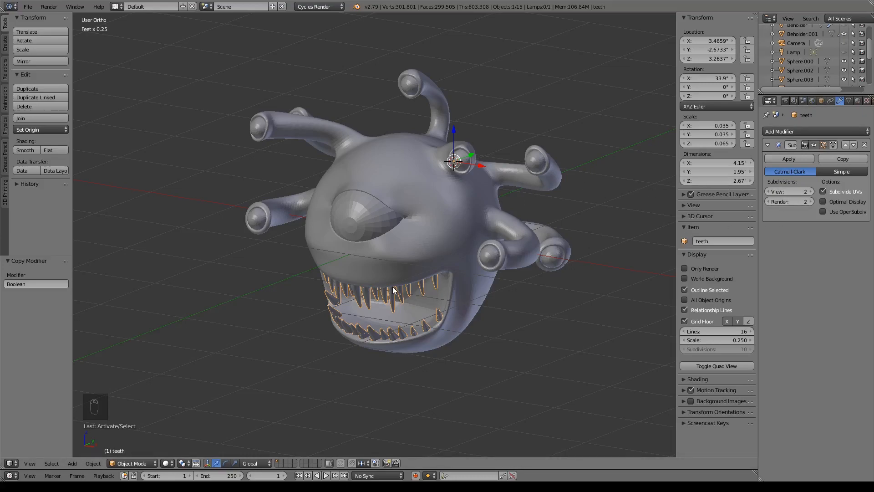
Duplicate the teeth object in place and locate the copy in the object list
{"action": "key", "text": "shift+d"}
{"action": "right_click", "coordinate": [470, 285]}
{"action": "scroll", "coordinate": [851, 33], "scroll_direction": "down", "scroll_amount": 5}
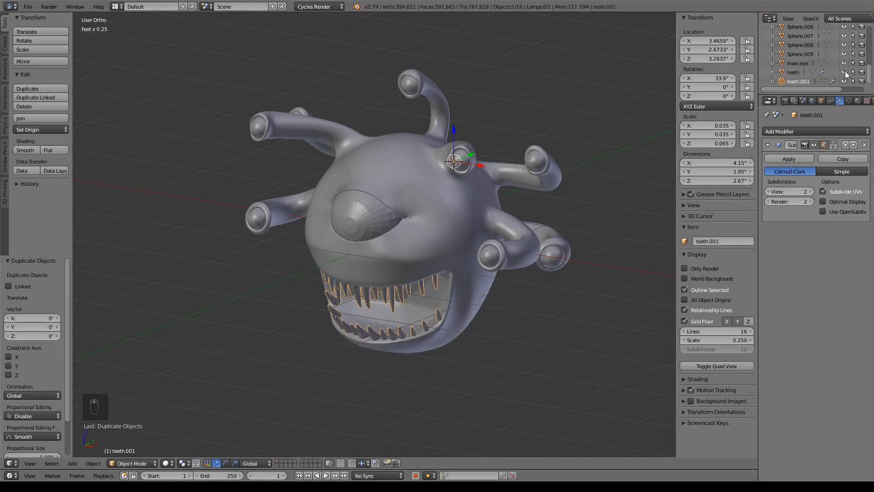
{"action": "right_click", "coordinate": [793, 81]}
Replace the object of the body's second Boolean modifier with the duplicated teeth, teeth.001
{"action": "right_click", "coordinate": [436, 201]}
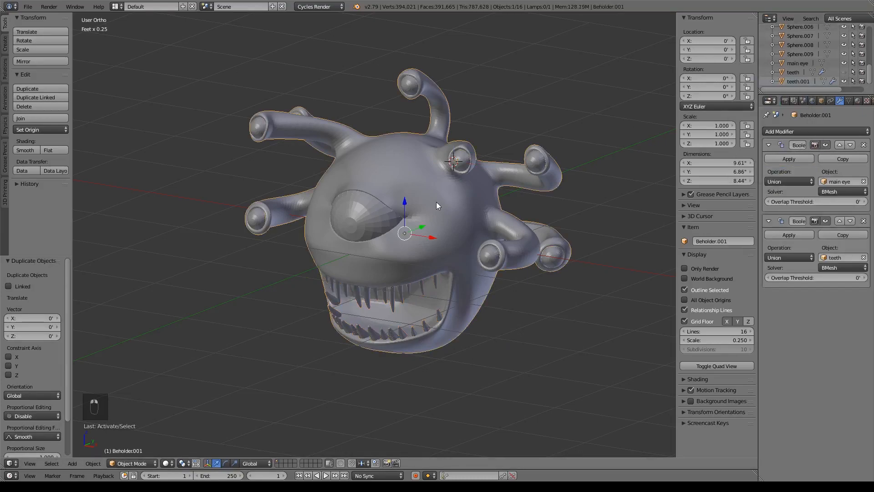
{"action": "left_click", "coordinate": [864, 257]}
{"action": "left_click", "coordinate": [863, 258]}
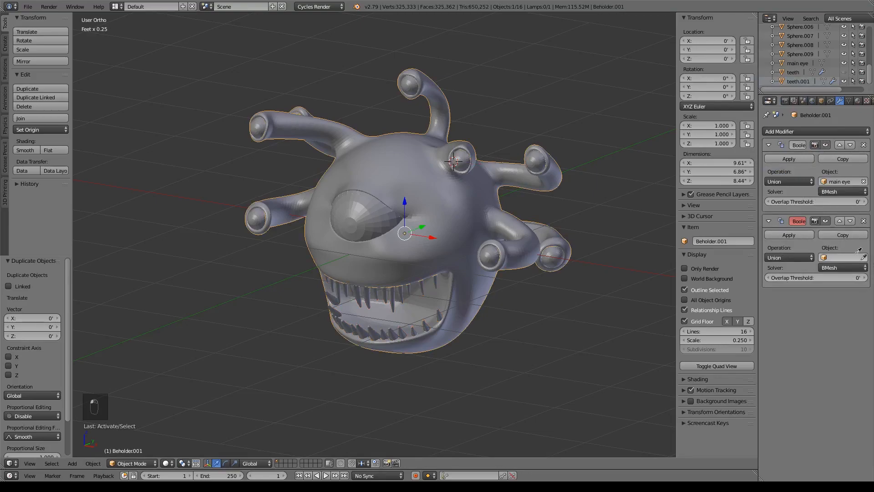
{"action": "left_click", "coordinate": [402, 292]}
Apply the Subdivision Surface modifier on the duplicated teeth and hide them
{"action": "right_click", "coordinate": [402, 291]}
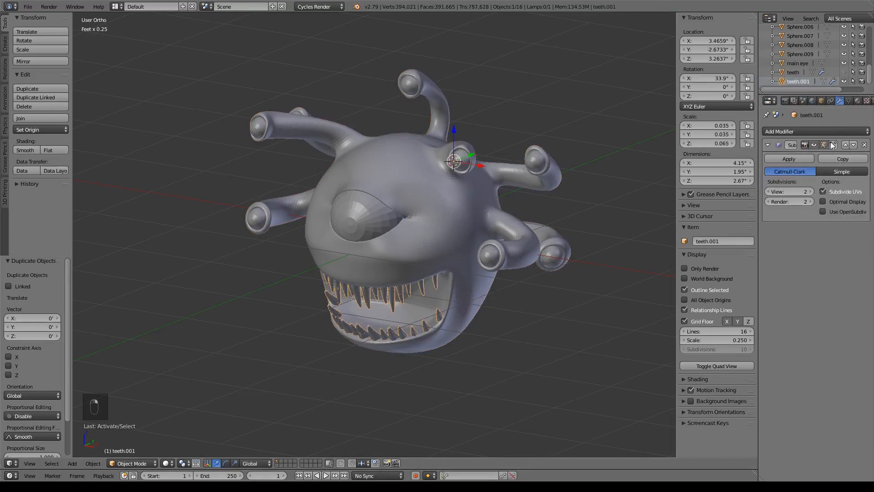
{"action": "left_click", "coordinate": [787, 161]}
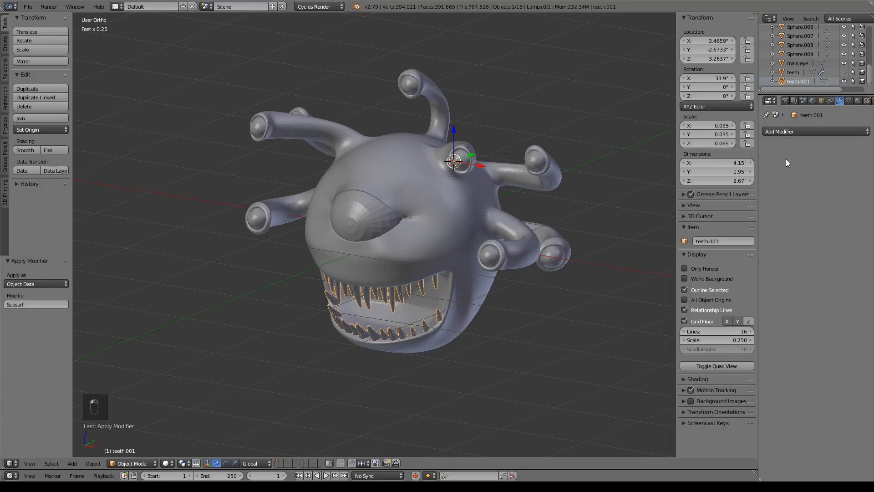
{"action": "left_click", "coordinate": [843, 81]}
Apply both Boolean unions on the duplicated body and hide the separate main eye object
{"action": "right_click", "coordinate": [440, 230]}
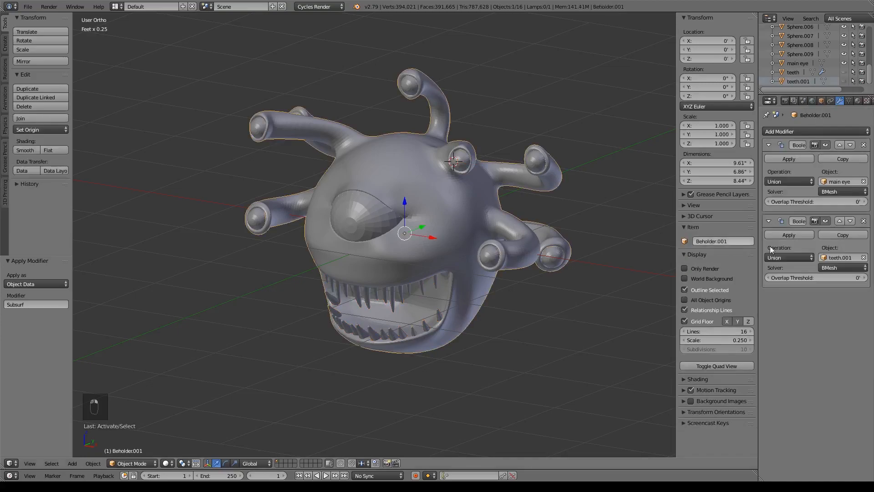
{"action": "left_click", "coordinate": [789, 236]}
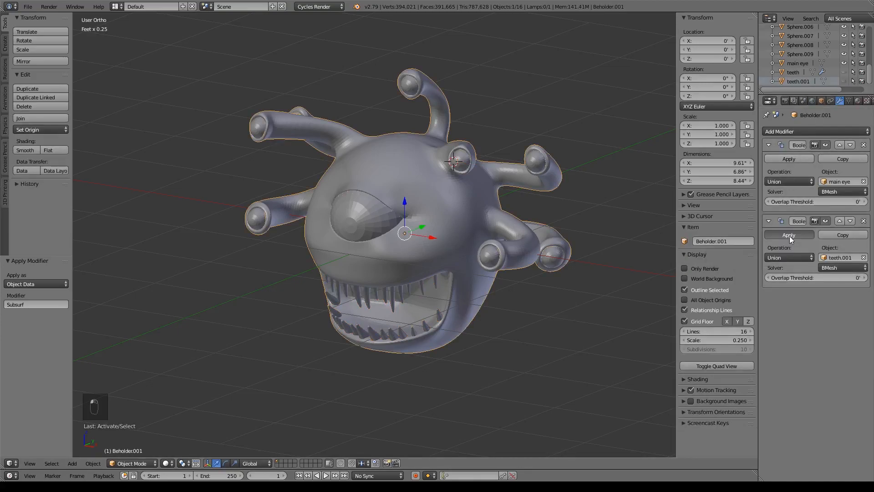
{"action": "left_click", "coordinate": [800, 157]}
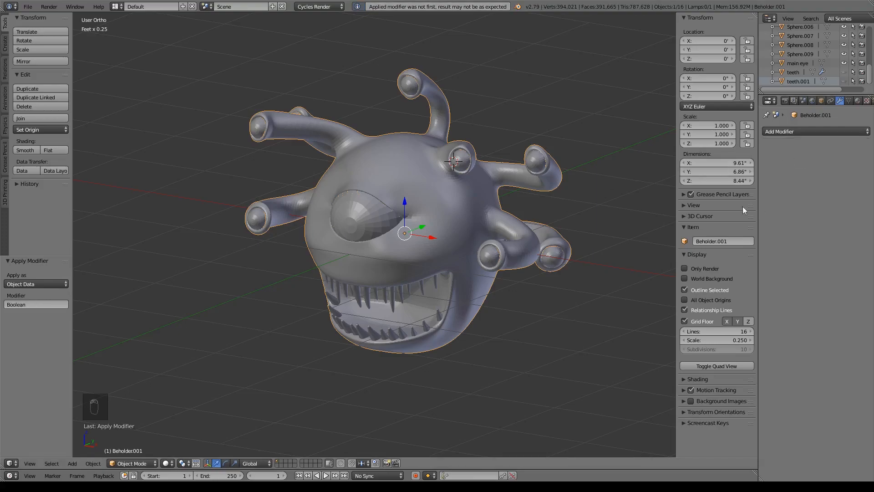
{"action": "left_click", "coordinate": [844, 63]}
Examine how the eye and teeth join the body mesh in wireframe mesh editing, then return to solid object view
{"action": "key", "text": "Tab"}
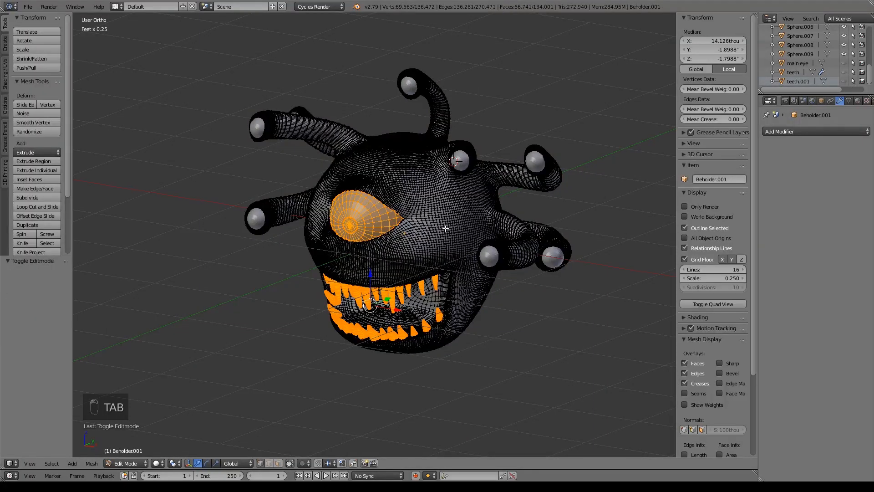
{"action": "scroll", "coordinate": [445, 228], "scroll_direction": "up", "scroll_amount": 5}
{"action": "middle_click_drag", "start_coordinate": [540, 228], "coordinate": [385, 221]}
{"action": "key", "text": "z"}
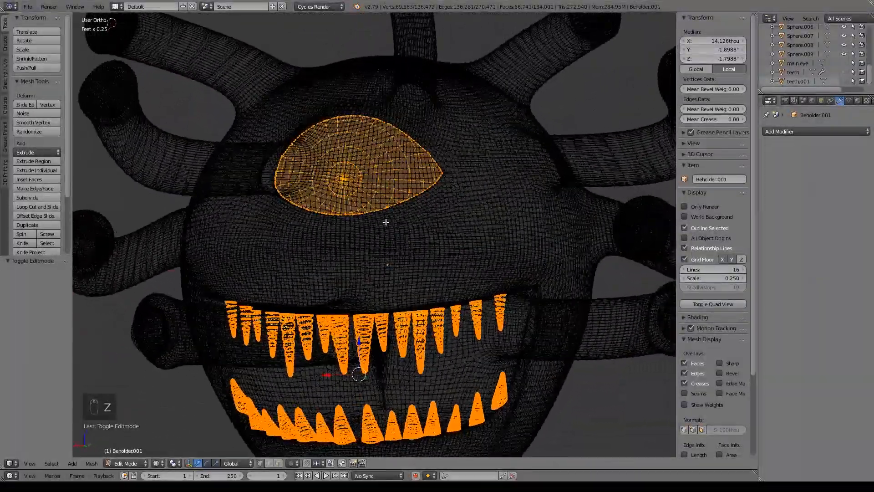
{"action": "middle_click_drag", "start_coordinate": [495, 306], "coordinate": [552, 321]}
{"action": "key", "text": "Tab"}
{"action": "scroll", "coordinate": [546, 320], "scroll_direction": "down", "scroll_amount": 4}
{"action": "right_click", "coordinate": [510, 287]}
{"action": "middle_click_drag", "start_coordinate": [482, 278], "coordinate": [630, 272], "text": "shift"}
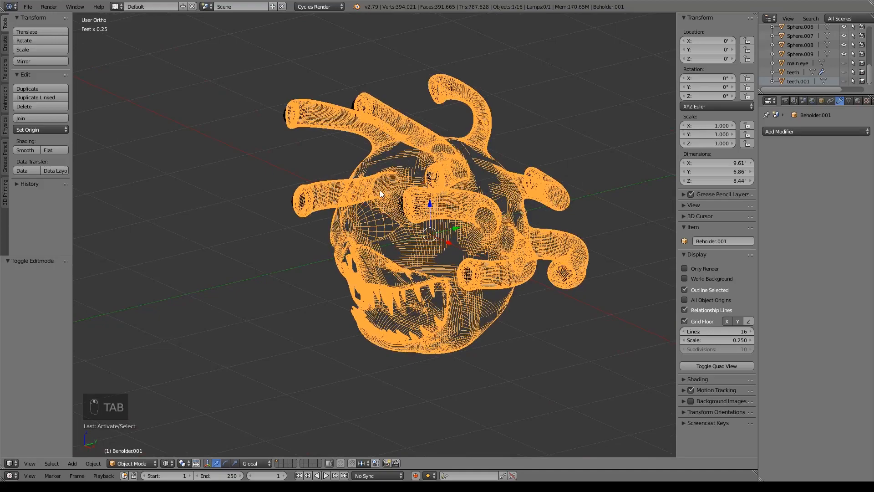
{"action": "key", "text": "z"}
Add a Union Boolean modifier to the merged body and make copies of it for the stalk eyeballs
{"action": "left_click", "coordinate": [793, 132]}
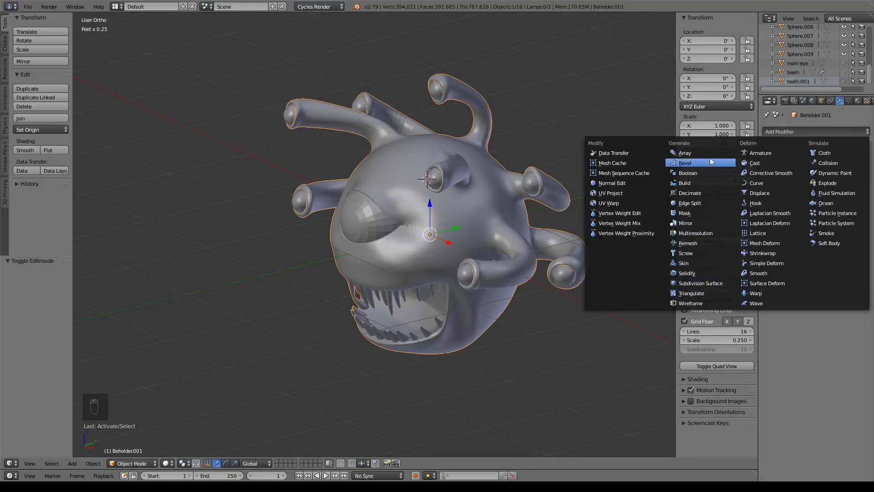
{"action": "left_click", "coordinate": [691, 167]}
{"action": "middle_click_drag", "start_coordinate": [576, 226], "coordinate": [610, 220]}
{"action": "left_click", "coordinate": [839, 160]}
Assign three eyeballs on one side's stalks as the objects of the first three Boolean modifiers
{"action": "left_click", "coordinate": [856, 182]}
{"action": "left_click", "coordinate": [550, 256]}
{"action": "left_click", "coordinate": [856, 258]}
{"action": "left_click", "coordinate": [501, 253]}
{"action": "left_click", "coordinate": [856, 334]}
{"action": "left_click", "coordinate": [538, 158]}
Assign the top stalk's eyeball and two eyeballs on the opposite side to the next Boolean modifiers
{"action": "left_click", "coordinate": [855, 410]}
{"action": "scroll", "coordinate": [788, 381], "scroll_direction": "down", "scroll_amount": 11}
{"action": "left_click", "coordinate": [856, 285]}
{"action": "left_click", "coordinate": [401, 83]}
{"action": "middle_click_drag", "start_coordinate": [329, 196], "coordinate": [494, 207]}
{"action": "left_click", "coordinate": [855, 361]}
{"action": "left_click", "coordinate": [373, 167]}
{"action": "left_click", "coordinate": [855, 437]}
{"action": "left_click", "coordinate": [329, 166]}
Assign the eyeball Sphere.006 as the object of the next empty Boolean modifier
{"action": "scroll", "coordinate": [812, 318], "scroll_direction": "down", "scroll_amount": 8}
{"action": "left_click", "coordinate": [856, 371]}
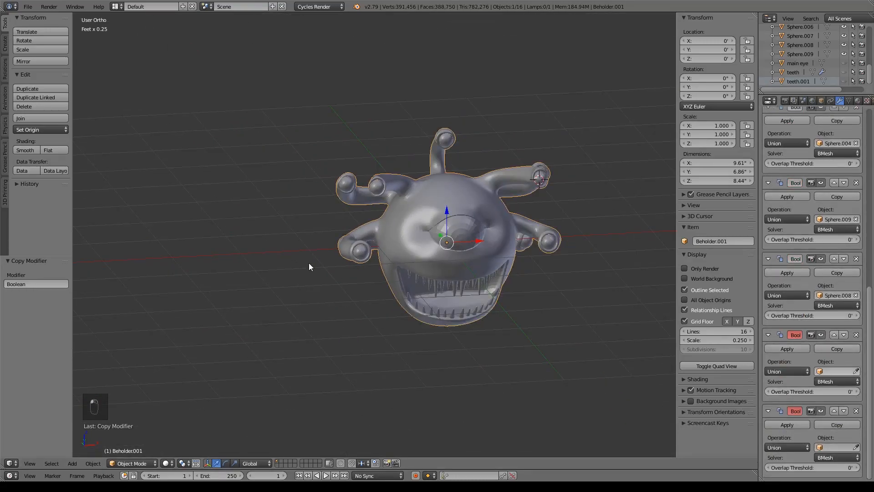
{"action": "middle_click_drag", "start_coordinate": [296, 261], "coordinate": [432, 285]}
{"action": "middle_click_drag", "start_coordinate": [561, 295], "coordinate": [400, 314]}
Toggle Sphere.009's visibility to check its union, then remove the surplus empty Boolean modifier
{"action": "left_click", "coordinate": [845, 55]}
{"action": "left_click", "coordinate": [844, 54]}
{"action": "scroll", "coordinate": [848, 342], "scroll_direction": "up", "scroll_amount": 19}
{"action": "scroll", "coordinate": [856, 387], "scroll_direction": "down", "scroll_amount": 19}
{"action": "left_click", "coordinate": [857, 412]}
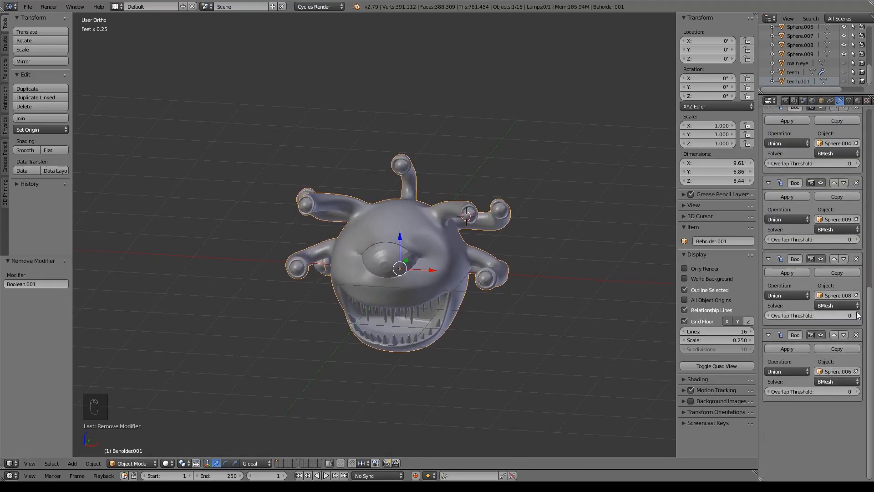
Remove the Boolean modifiers that use Sphere.006, Sphere.008, Sphere.009 and Sphere.002
{"action": "left_click", "coordinate": [856, 334]}
{"action": "left_click", "coordinate": [856, 258]}
{"action": "left_click", "coordinate": [857, 145]}
{"action": "left_click", "coordinate": [862, 144]}
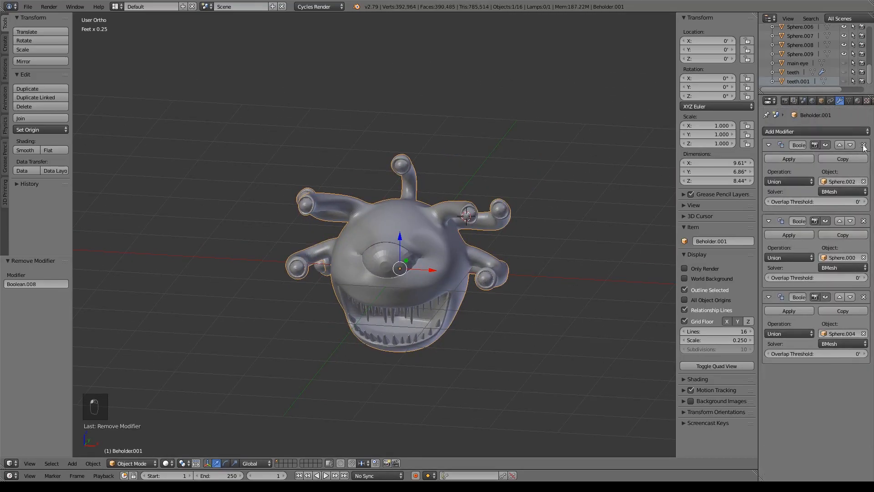
{"action": "left_click", "coordinate": [863, 145]}
Apply the Boolean unions with the eyeballs Sphere.000 and Sphere.004, and hide both source spheres
{"action": "scroll", "coordinate": [808, 57], "scroll_direction": "up", "scroll_amount": 4}
{"action": "middle_click_drag", "start_coordinate": [612, 160], "coordinate": [575, 175]}
{"action": "scroll", "coordinate": [509, 220], "scroll_direction": "up", "scroll_amount": 6}
{"action": "left_click", "coordinate": [863, 221]}
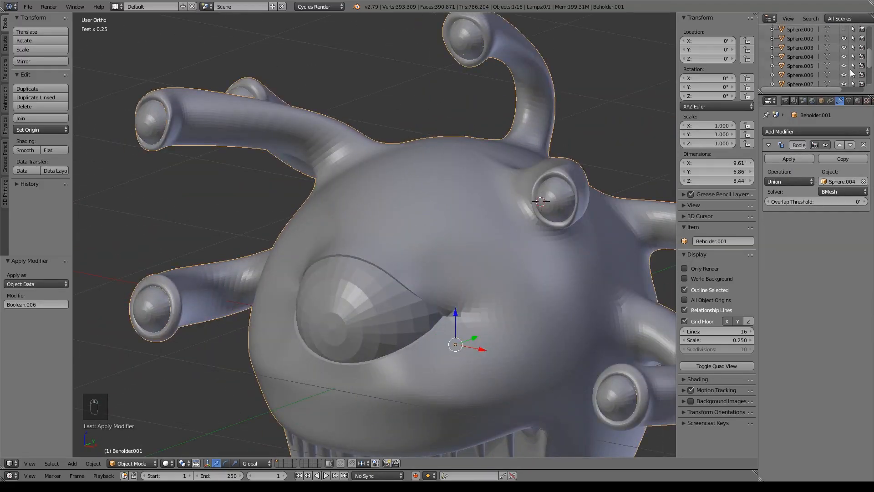
{"action": "scroll", "coordinate": [509, 220], "scroll_direction": "down", "scroll_amount": 5}
{"action": "left_click", "coordinate": [863, 145]}
Examine the merged eyeballs and stalk ends in wireframe and clear the mesh selection
{"action": "key", "text": "Tab"}
{"action": "scroll", "coordinate": [594, 147], "scroll_direction": "up", "scroll_amount": 5}
{"action": "key", "text": "z"}
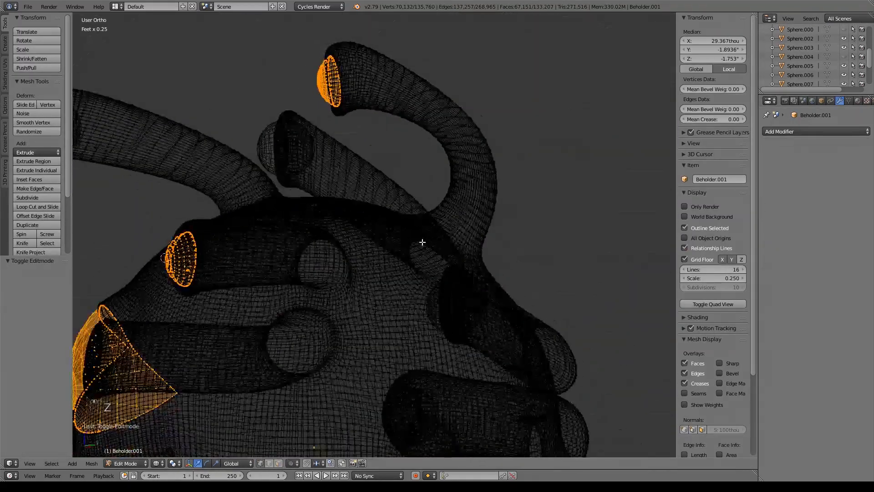
{"action": "key", "text": "Tab"}
{"action": "key", "text": "a"}
{"action": "key", "text": "a"}
{"action": "key", "text": "z"}
Add two Boolean union modifiers with the eyeballs Sphere.002 and Sphere.003 and apply both
{"action": "left_click", "coordinate": [815, 132]}
{"action": "left_click", "coordinate": [703, 172]}
{"action": "left_click", "coordinate": [789, 181]}
{"action": "left_click", "coordinate": [843, 159]}
{"action": "left_click", "coordinate": [485, 226]}
{"action": "left_click", "coordinate": [863, 257]}
{"action": "left_click", "coordinate": [460, 310]}
{"action": "left_click", "coordinate": [785, 160]}
{"action": "left_click", "coordinate": [786, 160]}
Inspect the mesh around the two newly merged eyeballs in wireframe from another angle
{"action": "key", "text": "Tab"}
{"action": "key", "text": "z"}
{"action": "key", "text": "a"}
{"action": "middle_click_drag", "start_coordinate": [554, 253], "coordinate": [417, 236]}
{"action": "key", "text": "Tab"}
{"action": "key", "text": "z"}
Add two more Boolean union modifiers and assign Sphere.005 and Sphere.008 as their objects
{"action": "left_click", "coordinate": [815, 131]}
{"action": "left_click", "coordinate": [703, 173]}
{"action": "left_click", "coordinate": [796, 181]}
{"action": "left_click", "coordinate": [791, 161]}
{"action": "left_click", "coordinate": [842, 159]}
{"action": "left_click", "coordinate": [863, 182]}
{"action": "left_click", "coordinate": [863, 257]}
{"action": "left_click", "coordinate": [861, 260]}
{"action": "left_click", "coordinate": [299, 161]}
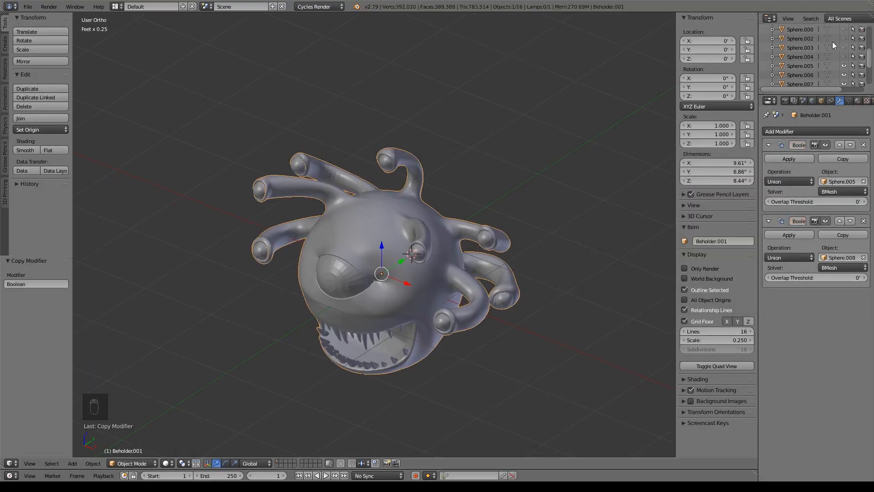
Hide Sphere.005, toggle Sphere.008's visibility to check its union, and apply the Sphere.005 Boolean
{"action": "scroll", "coordinate": [845, 59], "scroll_direction": "down", "scroll_amount": 1}
{"action": "left_click", "coordinate": [843, 50]}
{"action": "left_click", "coordinate": [844, 76]}
{"action": "left_click", "coordinate": [844, 75]}
{"action": "left_click", "coordinate": [799, 158]}
Check the union of Sphere.005 with its stalk in the wireframe mesh
{"action": "mouse_move", "coordinate": [452, 249]}
{"action": "middle_mouse_down"}
{"action": "mouse_move", "coordinate": [463, 236]}
{"action": "mouse_move", "coordinate": [382, 227]}
{"action": "mouse_move", "coordinate": [454, 246]}
{"action": "middle_mouse_up"}
{"action": "key", "text": "Tab"}
{"action": "key", "text": "z"}
{"action": "scroll", "coordinate": [462, 235], "scroll_direction": "up", "scroll_amount": 5}
{"action": "scroll", "coordinate": [468, 267], "scroll_direction": "down", "scroll_amount": 5}
{"action": "key", "text": "Tab"}
Apply rotation and scale to the body and remaining eyeballs, and assign Sphere.009 to the remaining Boolean modifier
{"action": "key", "text": "ctrl+a"}
{"action": "key", "text": "z"}
{"action": "key", "text": "a"}
{"action": "right_click", "coordinate": [456, 299]}
{"action": "key", "text": "ctrl+a"}
{"action": "left_click", "coordinate": [863, 182]}
{"action": "left_click", "coordinate": [311, 210]}
{"action": "scroll", "coordinate": [845, 71], "scroll_direction": "down", "scroll_amount": 1}
Select the four dark eyeballs and make the normals of Sphere.006 consistent
{"action": "right_click", "coordinate": [420, 200]}
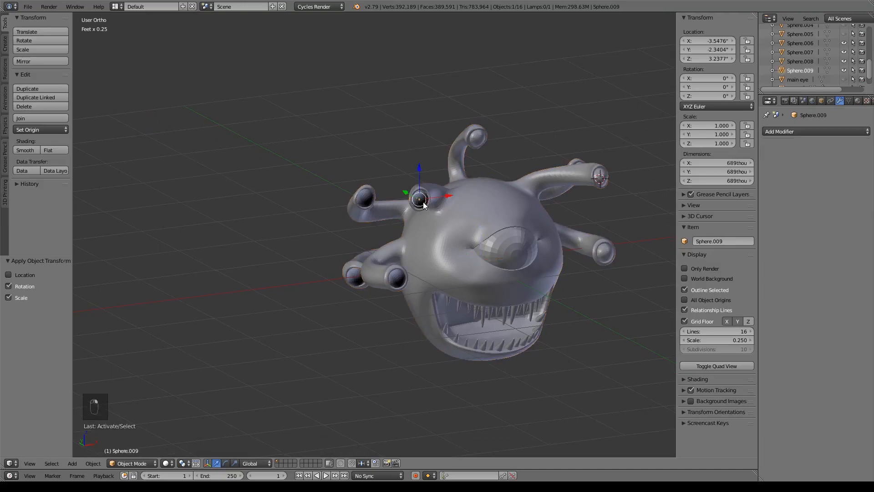
{"action": "right_click", "coordinate": [364, 203], "text": "shift"}
{"action": "right_click", "coordinate": [395, 281], "text": "shift"}
{"action": "right_click", "coordinate": [357, 280], "text": "shift"}
{"action": "middle_click_drag", "start_coordinate": [373, 293], "coordinate": [415, 279]}
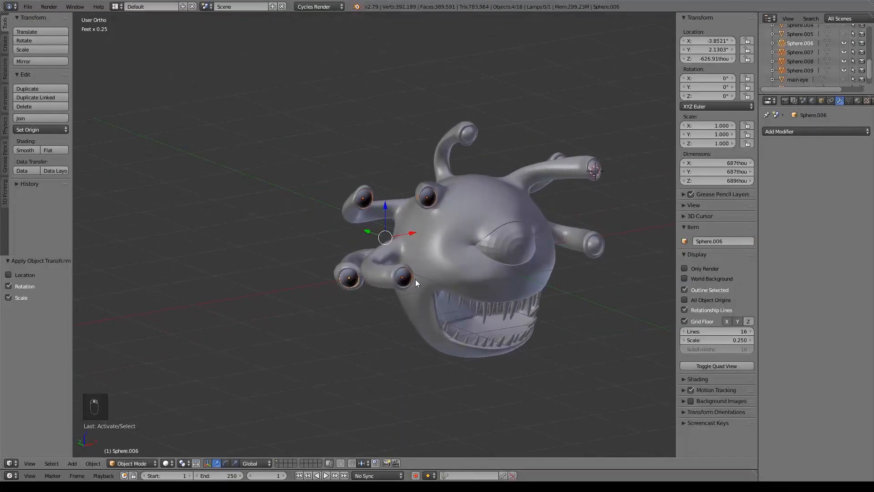
{"action": "key", "text": "Tab"}
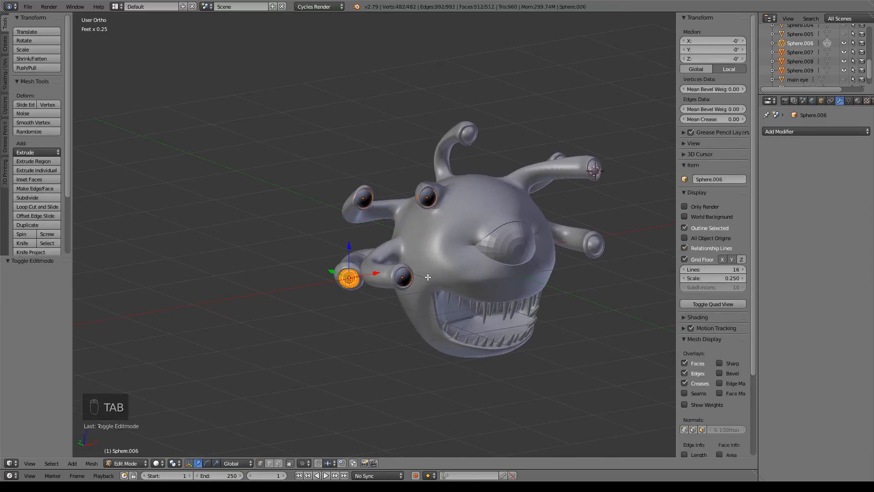
{"action": "key", "text": "space"}
{"action": "key", "text": "Return"}
{"action": "key", "text": "Tab"}
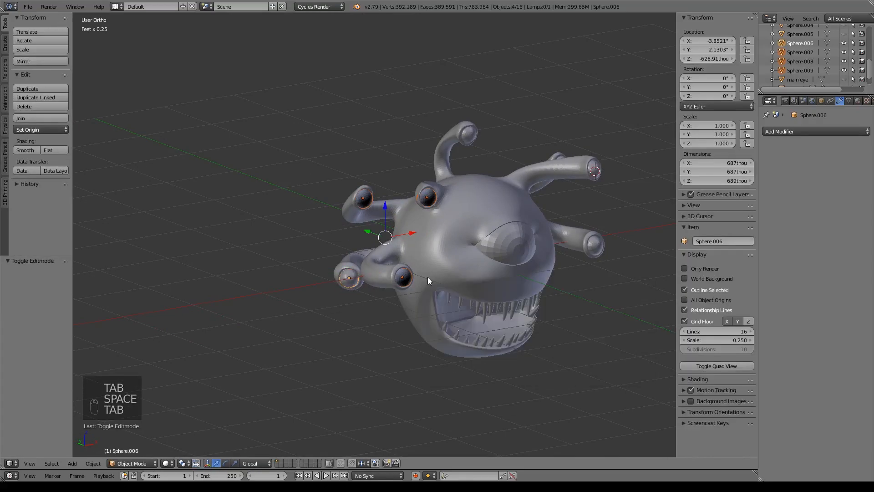
Make the normals of the eyeball Sphere.007 consistent
{"action": "right_click", "coordinate": [402, 276]}
{"action": "key", "text": "space"}
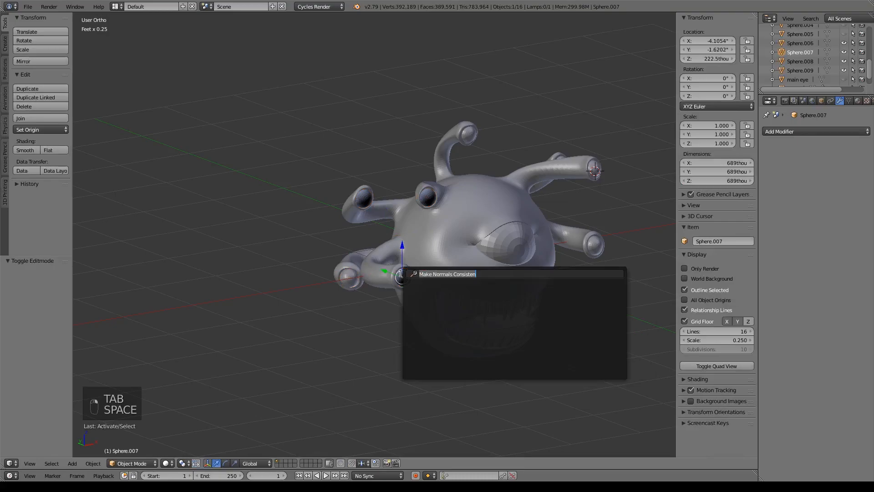
{"action": "key", "text": "Escape"}
{"action": "key", "text": "Tab"}
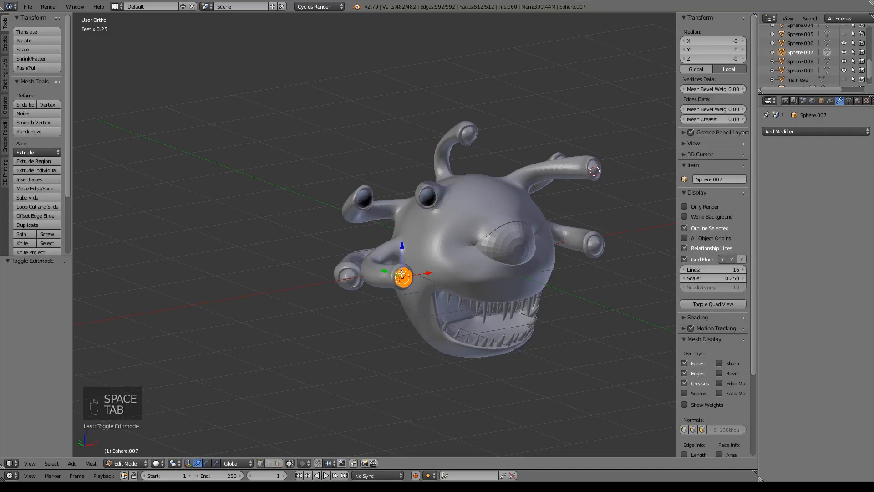
{"action": "key", "text": "space"}
{"action": "type", "text": "norma"}
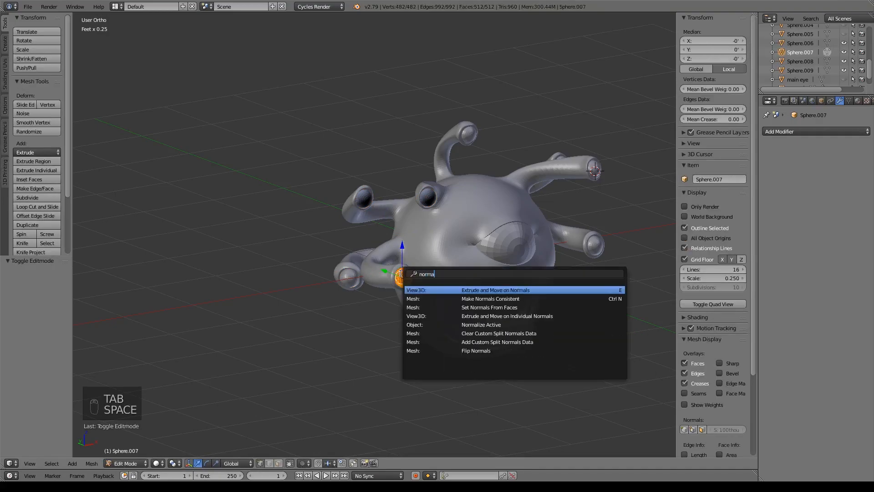
{"action": "key", "text": "Down"}
{"action": "key", "text": "Down"}
{"action": "key", "text": "Up"}
{"action": "key", "text": "Return"}
{"action": "key", "text": "Tab"}
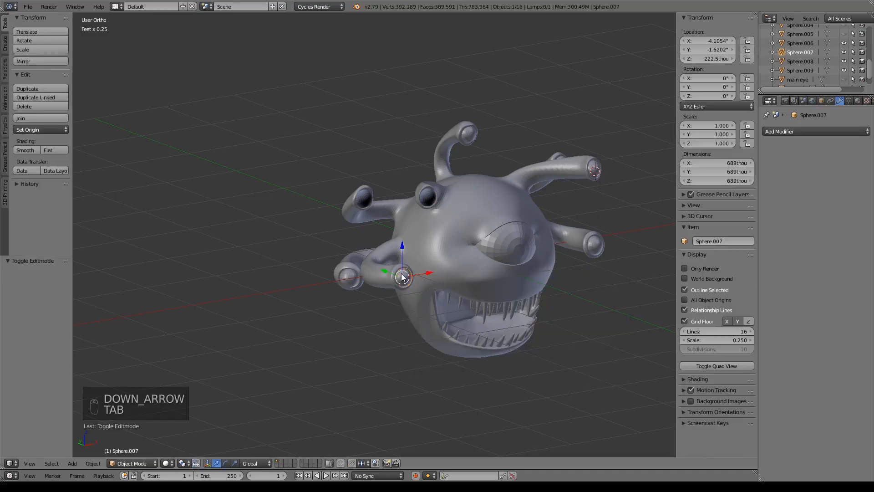
Make the normals of the eyeball Sphere.009 consistent
{"action": "right_click", "coordinate": [425, 200]}
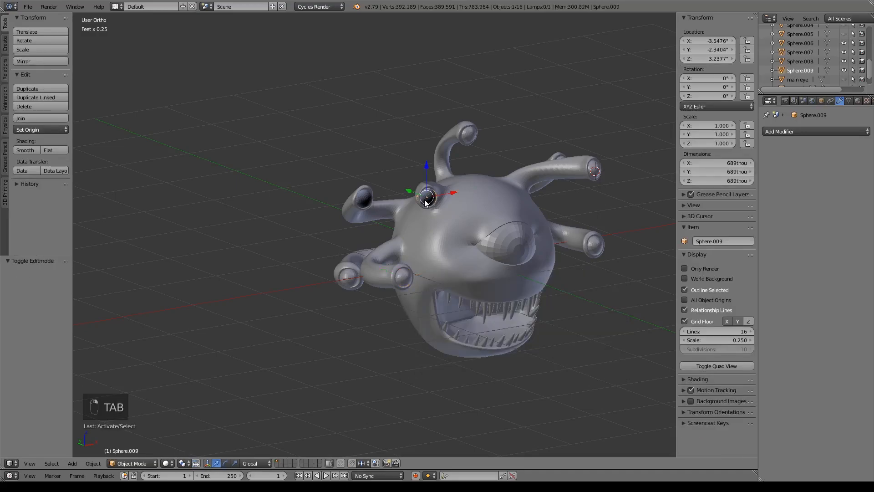
{"action": "key", "text": "Tab"}
{"action": "key", "text": "space"}
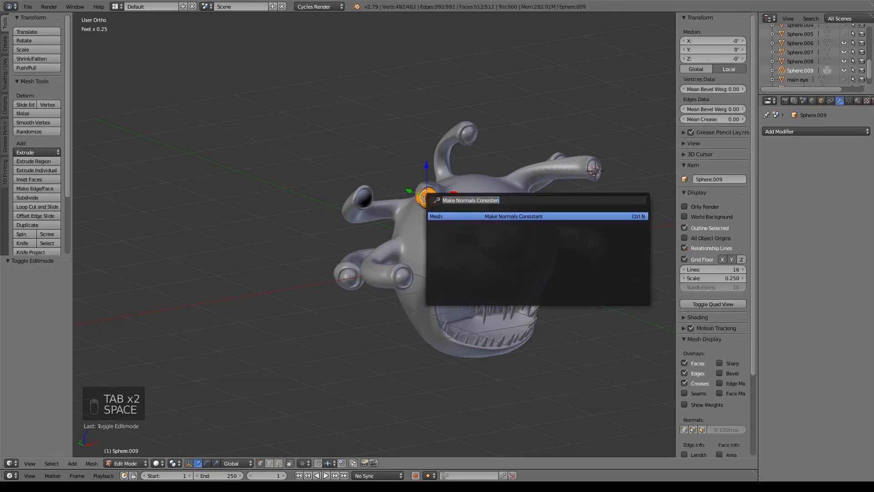
{"action": "key", "text": "Return"}
{"action": "key", "text": "Tab"}
Hide Sphere.009 and apply its Boolean union on the Beholder.001 body
{"action": "middle_click_drag", "start_coordinate": [474, 255], "coordinate": [444, 223]}
{"action": "right_click", "coordinate": [445, 223]}
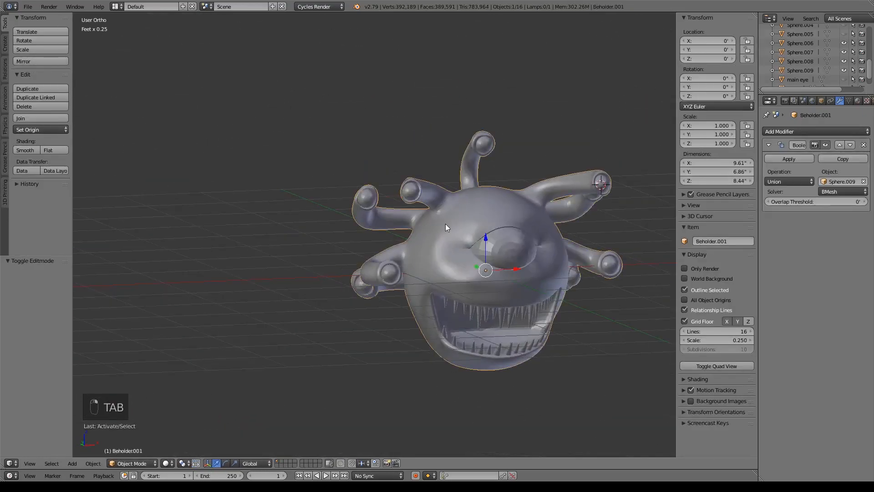
{"action": "left_click", "coordinate": [844, 71]}
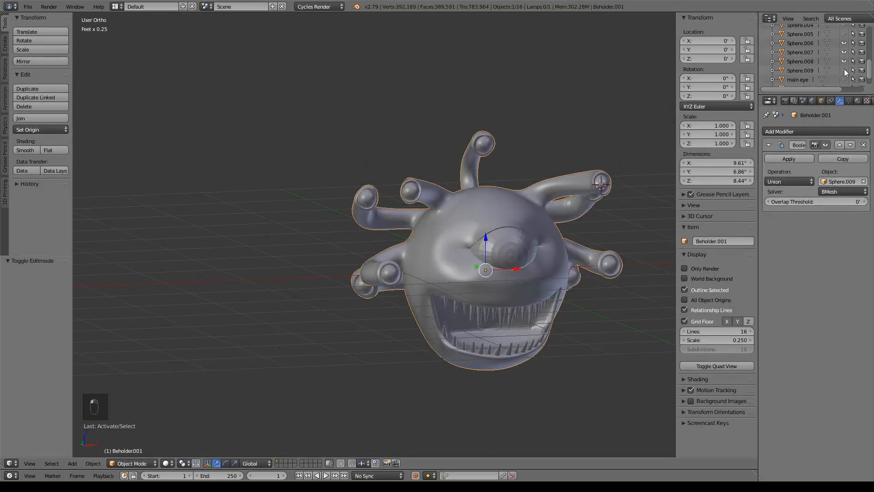
{"action": "left_click", "coordinate": [789, 158]}
Add Boolean union modifiers for the remaining eyeballs Sphere.006, Sphere.007 and Sphere.008 and apply them
{"action": "left_click", "coordinate": [784, 132]}
{"action": "left_click", "coordinate": [688, 173]}
{"action": "left_click_drag", "start_coordinate": [789, 182], "coordinate": [786, 200]}
{"action": "left_click", "coordinate": [843, 159]}
{"action": "left_click", "coordinate": [843, 159]}
{"action": "left_click", "coordinate": [864, 181]}
{"action": "left_click", "coordinate": [365, 201]}
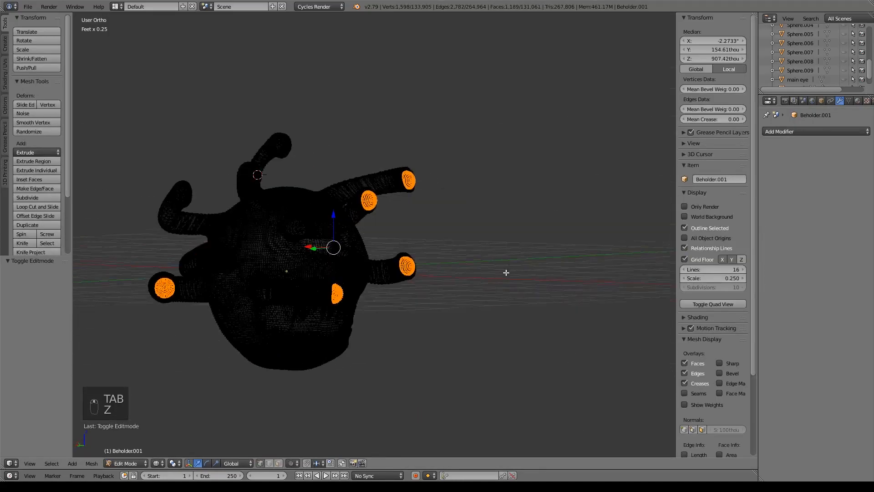
Inspect the fully merged Beholder mesh from several sides in wireframe and solid shading
{"action": "middle_click_drag", "start_coordinate": [506, 272], "coordinate": [361, 308]}
{"action": "scroll", "coordinate": [474, 270], "scroll_direction": "up", "scroll_amount": 4}
{"action": "scroll", "coordinate": [470, 266], "scroll_direction": "down", "scroll_amount": 5}
{"action": "key", "text": "Tab"}
{"action": "middle_click_drag", "start_coordinate": [564, 284], "coordinate": [490, 256]}
{"action": "key", "text": "z"}
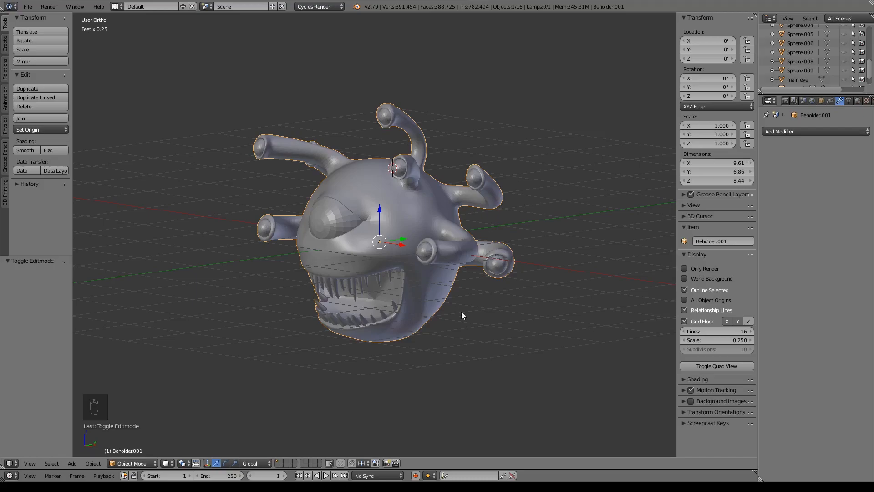
{"action": "middle_click_drag", "start_coordinate": [451, 360], "coordinate": [387, 334]}
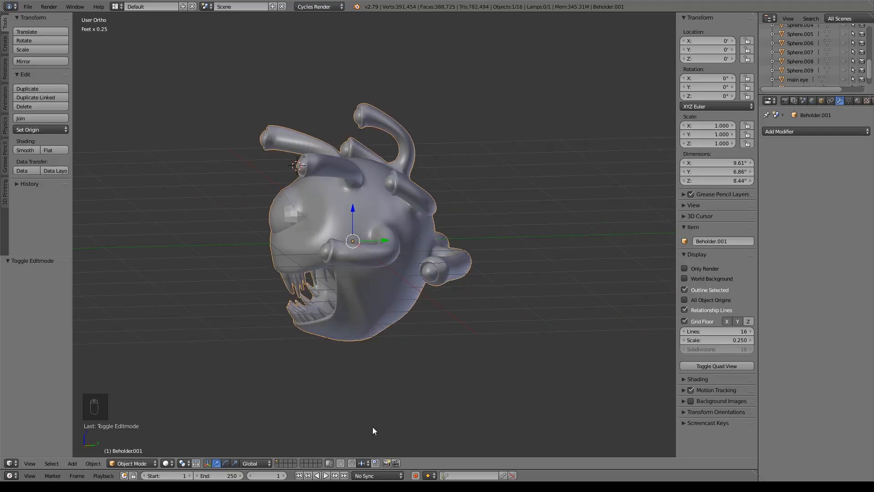
{"action": "right_click", "coordinate": [393, 323]}
{"action": "middle_click_drag", "start_coordinate": [403, 405], "coordinate": [384, 340]}
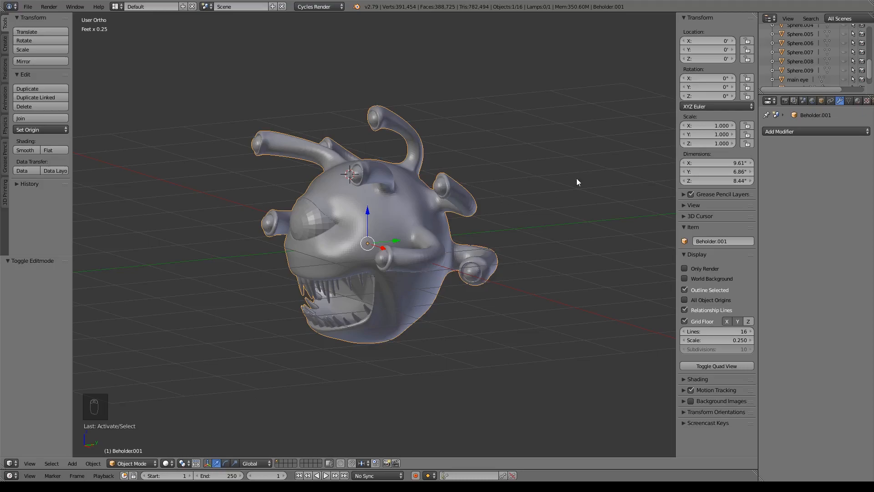
Hide Beholder.001, add a mesh circle at the 3D cursor, and show it in the right orthographic view
{"action": "scroll", "coordinate": [853, 75], "scroll_direction": "up", "scroll_amount": 5}
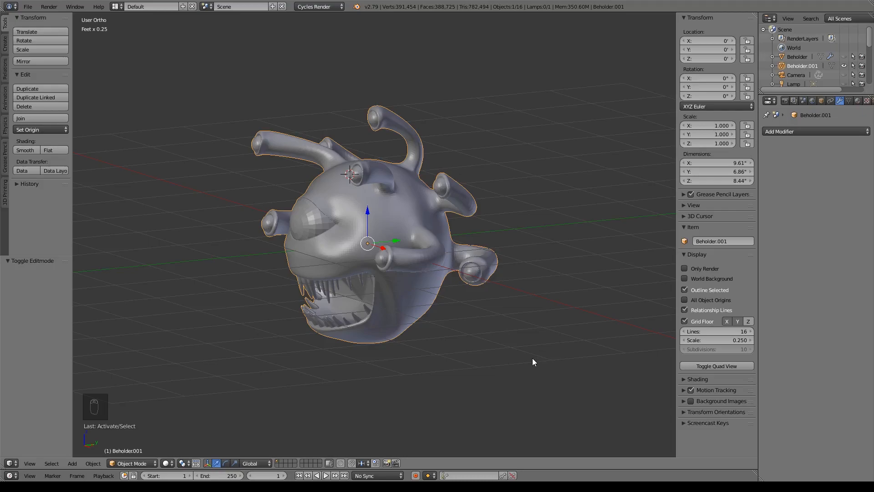
{"action": "left_click", "coordinate": [844, 65]}
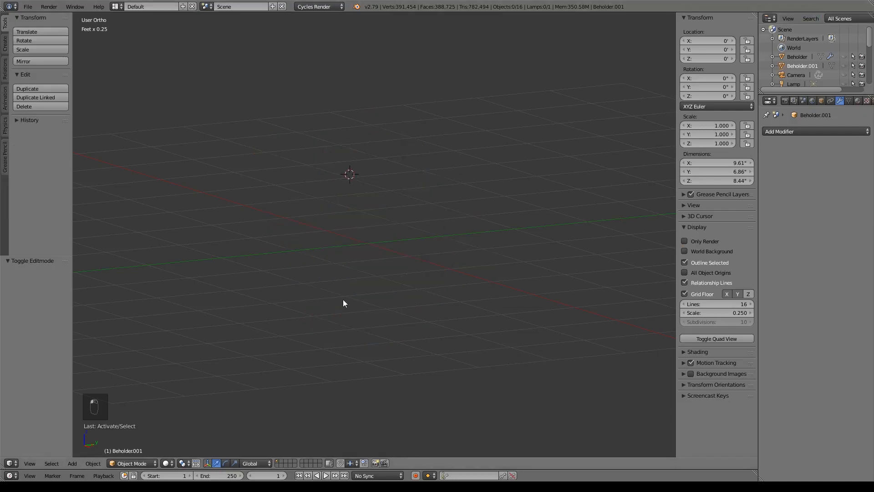
{"action": "key", "text": "shift+a"}
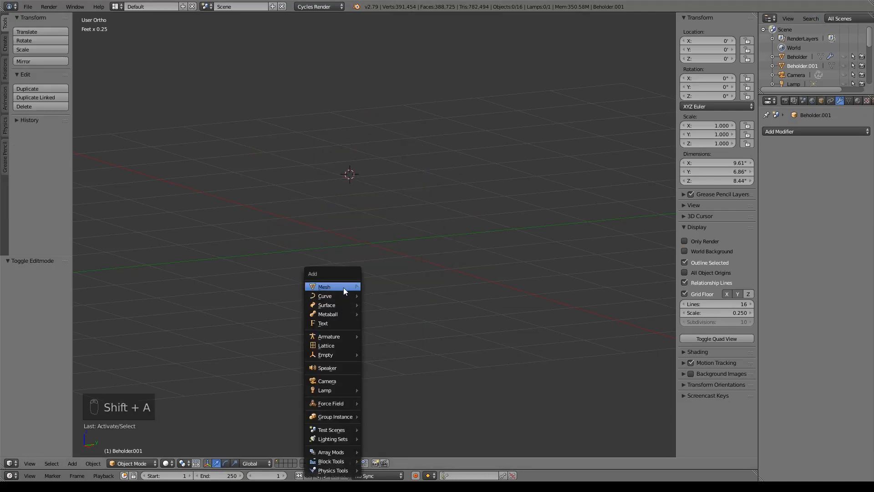
{"action": "mouse_move", "coordinate": [344, 288]}
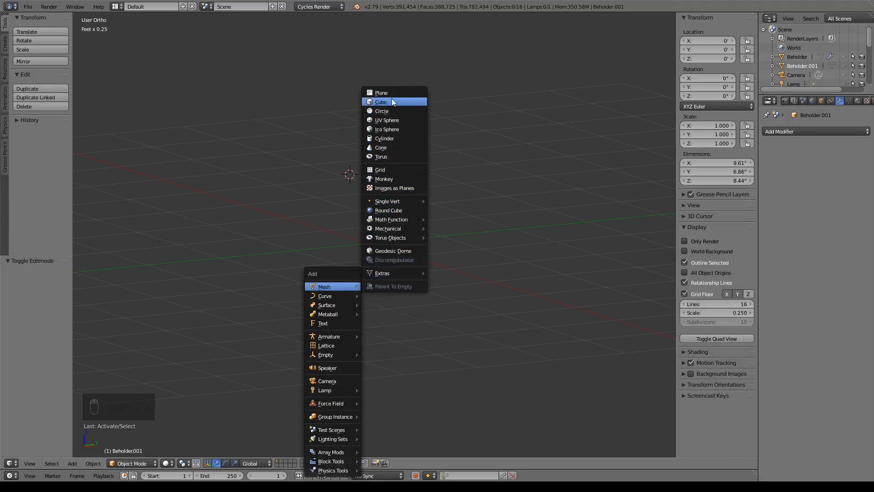
{"action": "left_click", "coordinate": [390, 111]}
{"action": "middle_click_drag", "start_coordinate": [414, 230], "coordinate": [385, 262]}
{"action": "key", "text": "KP_3"}
{"action": "middle_click_drag", "start_coordinate": [425, 199], "coordinate": [456, 289], "text": "shift"}
Extrude the circle's edge loop straight down by about 833 thou to form the side wall
{"action": "key", "text": "Tab"}
{"action": "scroll", "coordinate": [457, 286], "scroll_direction": "up", "scroll_amount": 4}
{"action": "scroll", "coordinate": [457, 284], "scroll_direction": "down", "scroll_amount": 2}
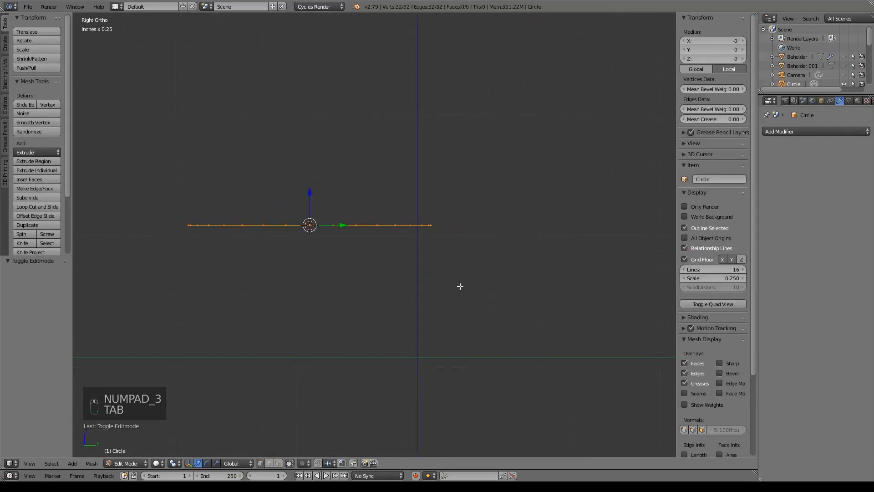
{"action": "key", "text": "Tab"}
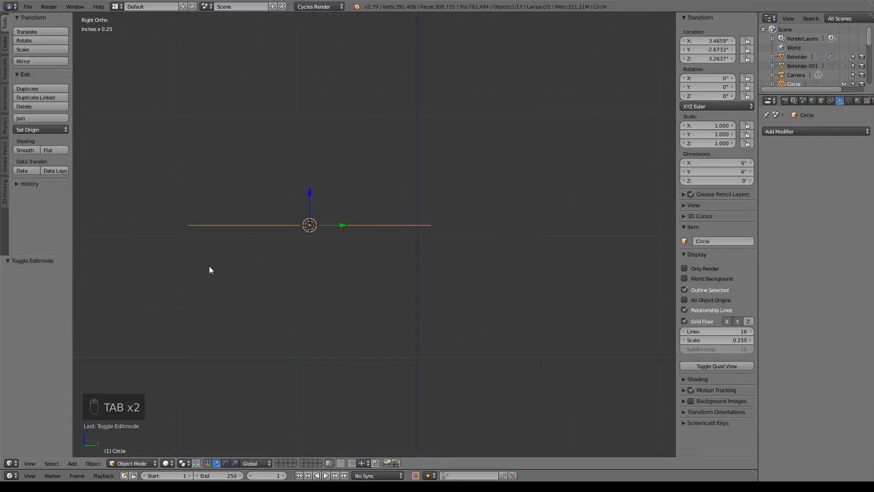
{"action": "key", "text": "Tab"}
{"action": "middle_click_drag", "start_coordinate": [332, 211], "coordinate": [346, 227], "text": "shift"}
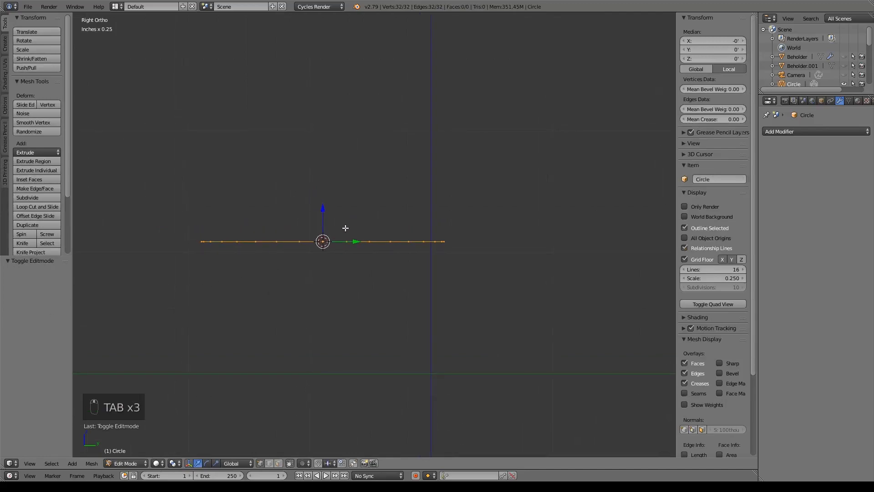
{"action": "key", "text": "e"}
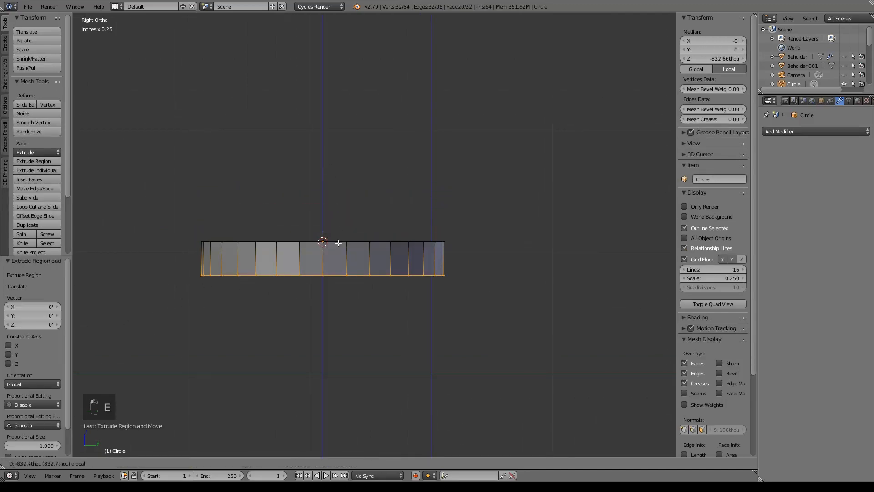
{"action": "left_click", "coordinate": [336, 245]}
Close the underside by extruding the bottom loop in place and merging it at center, then raise the centre vertex about 129 thou
{"action": "middle_click_drag", "start_coordinate": [362, 302], "coordinate": [377, 249], "text": "shift"}
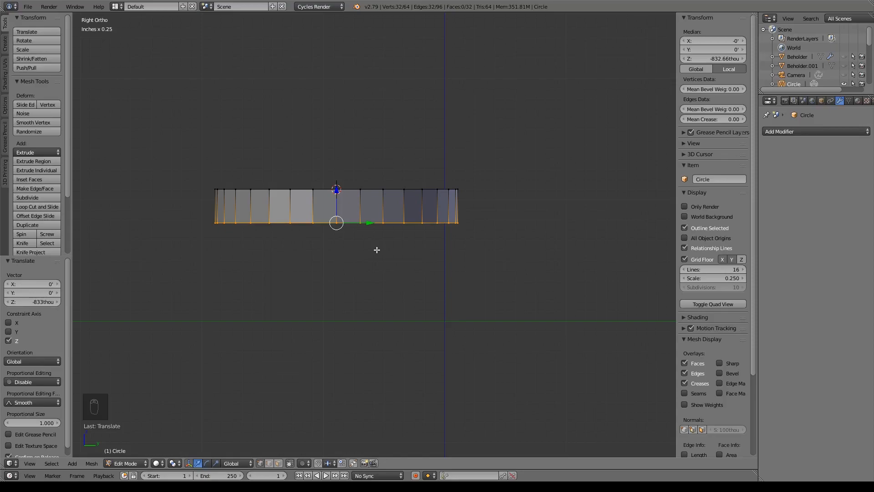
{"action": "key", "text": "e"}
{"action": "right_click", "coordinate": [377, 249]}
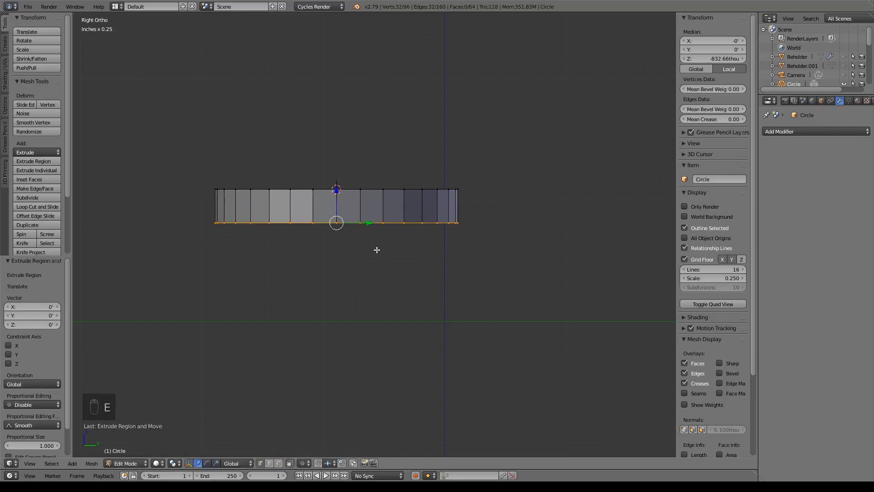
{"action": "key", "text": "alt+m"}
{"action": "left_click", "coordinate": [376, 249]}
{"action": "middle_click_drag", "start_coordinate": [377, 249], "coordinate": [327, 81]}
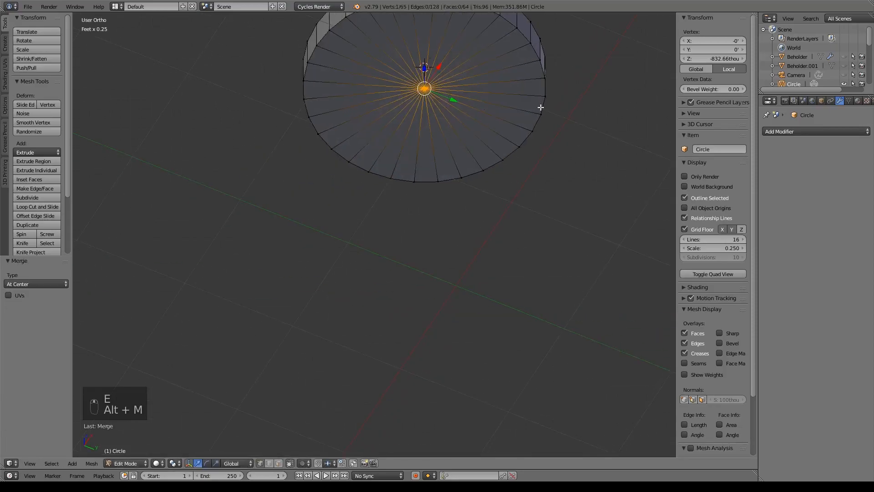
{"action": "middle_click_drag", "start_coordinate": [540, 107], "coordinate": [377, 143]}
{"action": "left_click_drag", "start_coordinate": [374, 108], "coordinate": [375, 105]}
Extrude the top edge loop and scale it inward to about 0.85 to form a flat rim
{"action": "middle_click_drag", "start_coordinate": [464, 193], "coordinate": [475, 262]}
{"action": "key", "text": "KP_3"}
{"action": "scroll", "coordinate": [471, 251], "scroll_direction": "up", "scroll_amount": 3}
{"action": "right_click", "coordinate": [371, 242], "text": "alt"}
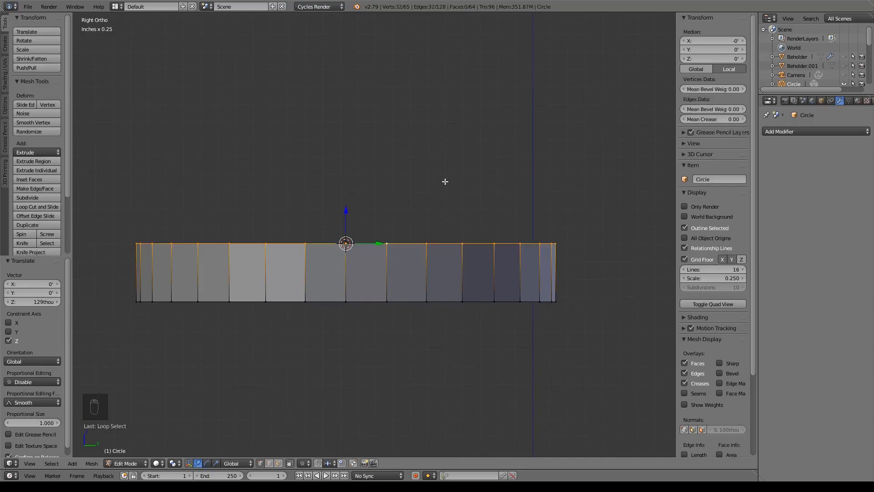
{"action": "key", "text": "e"}
{"action": "key", "text": "s"}
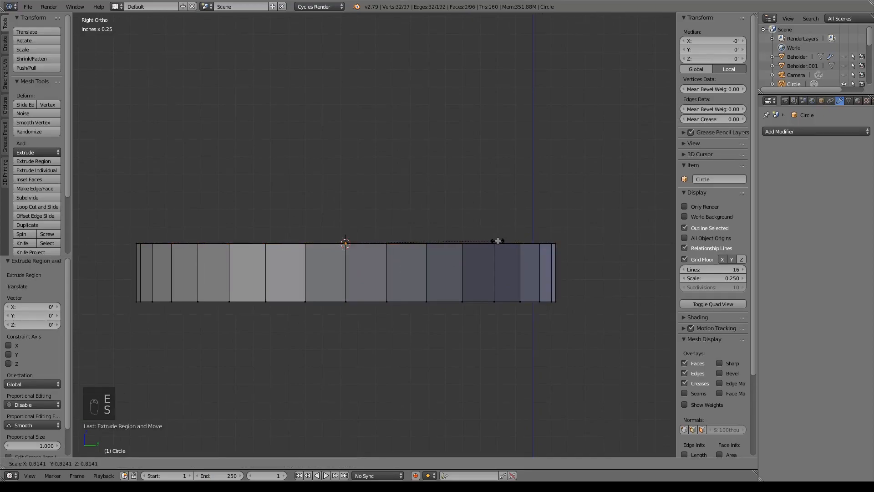
{"action": "left_click", "coordinate": [498, 240]}
{"action": "middle_click_drag", "start_coordinate": [501, 244], "coordinate": [507, 283]}
{"action": "key", "text": "s"}
{"action": "left_click", "coordinate": [515, 286]}
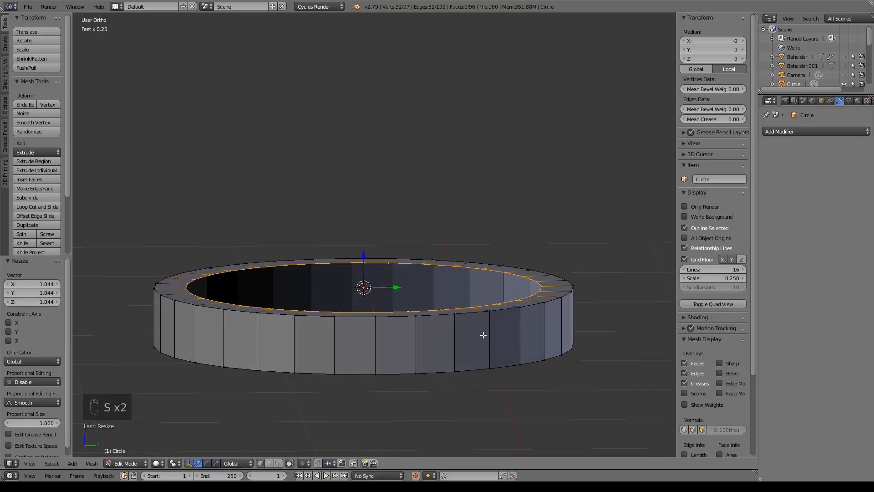
Extrude the rim's inner edge loop straight up by about 580 thou
{"action": "right_click", "coordinate": [417, 314], "text": "alt"}
{"action": "key", "text": "e"}
{"action": "left_click", "coordinate": [418, 314]}
{"action": "key", "text": "KP_3"}
{"action": "middle_click_drag", "start_coordinate": [431, 237], "coordinate": [447, 264], "text": "shift"}
{"action": "left_click_drag", "start_coordinate": [362, 240], "coordinate": [363, 197]}
Tilt the raised loop about 10.3°, scale it to about 0.977, and shift it along Y by about 143 thou plus 33 thou
{"action": "key", "text": "r"}
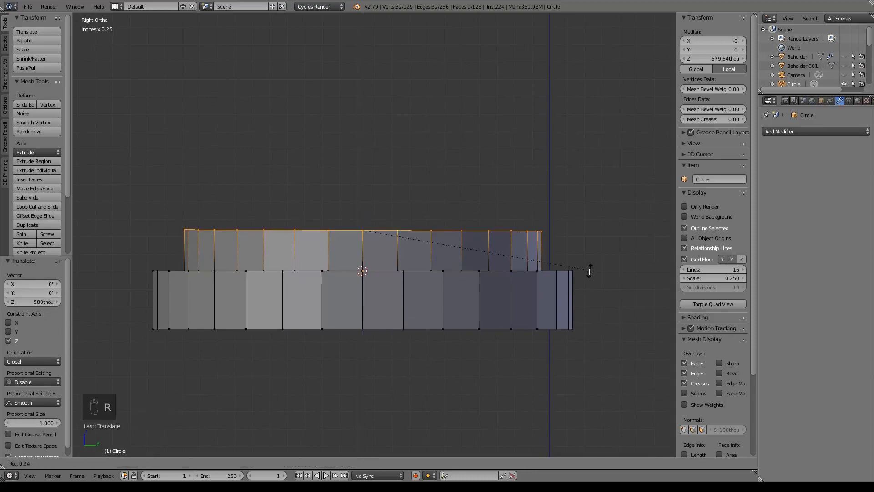
{"action": "left_click", "coordinate": [579, 306]}
{"action": "left_click", "coordinate": [405, 233]}
{"action": "left_click_drag", "start_coordinate": [397, 230], "coordinate": [406, 233]}
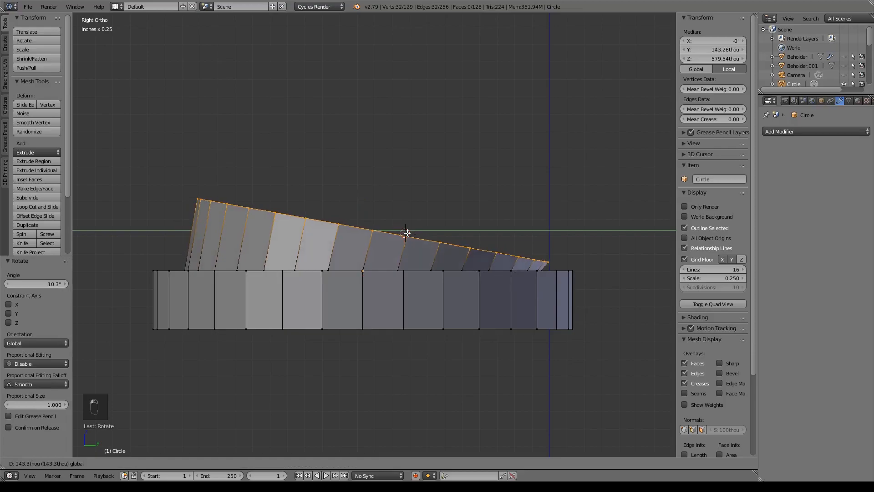
{"action": "middle_click_drag", "start_coordinate": [592, 262], "coordinate": [525, 293], "text": "shift"}
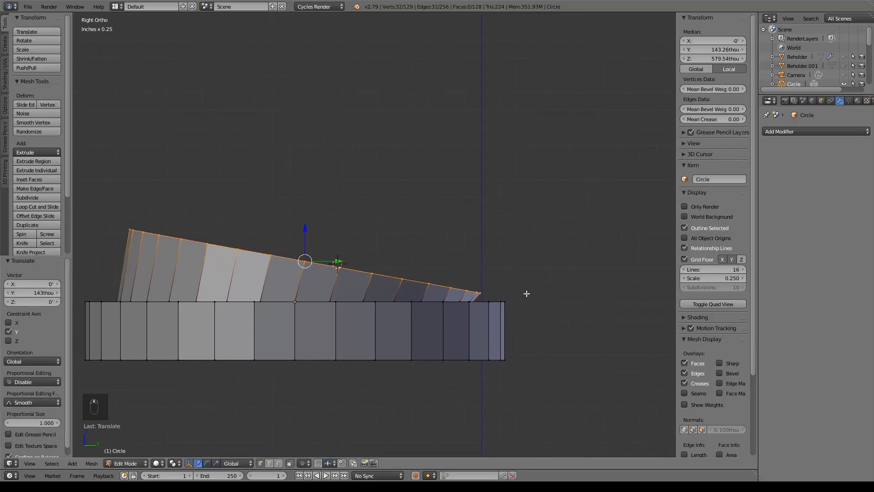
{"action": "key", "text": "s"}
{"action": "left_click", "coordinate": [521, 292]}
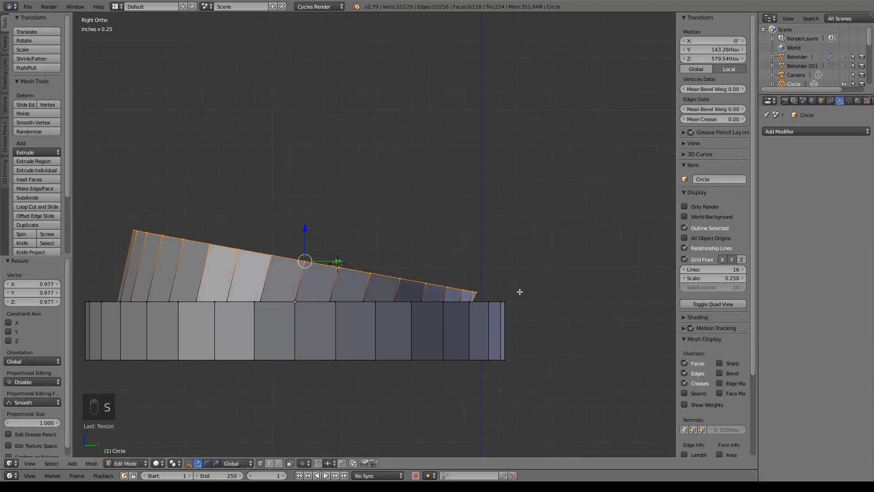
{"action": "left_click_drag", "start_coordinate": [341, 263], "coordinate": [343, 263]}
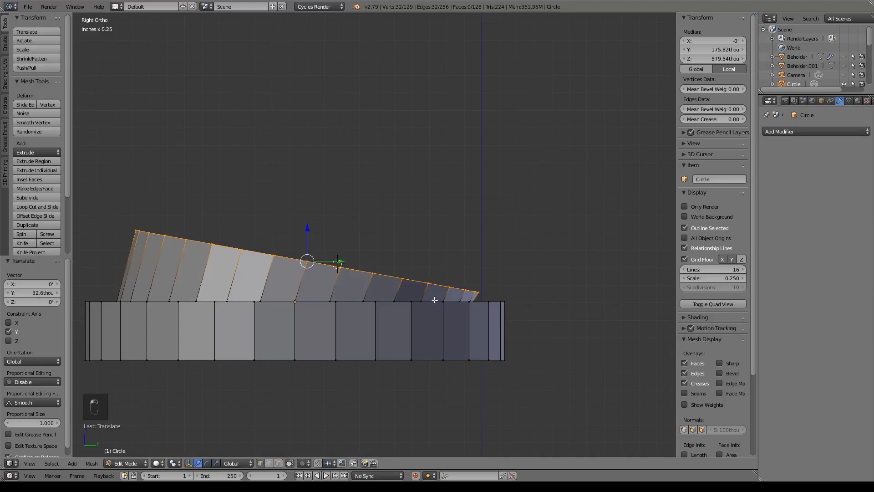
Extrude the tilted loop about 1.64" up and 697 thou along Y, rotate it about 29.5°, lower it slightly and scale it to about 0.931
{"action": "key", "text": "e"}
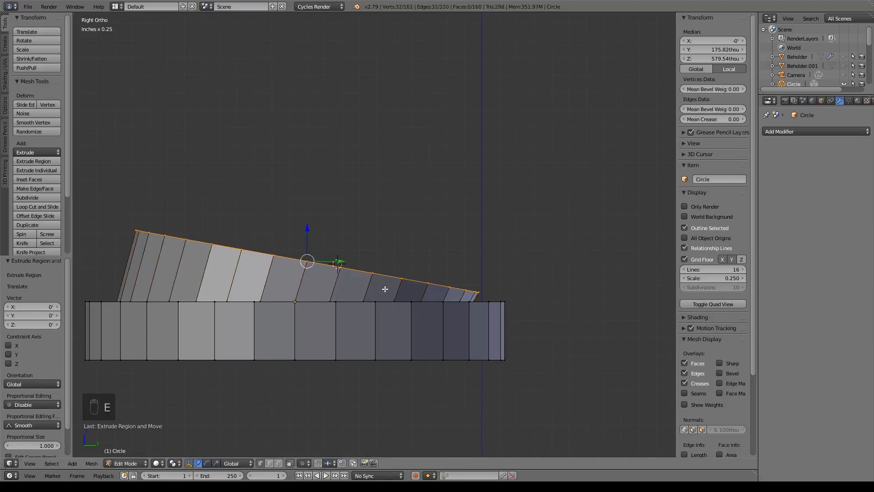
{"action": "key", "text": "g"}
{"action": "left_click", "coordinate": [429, 156]}
{"action": "key", "text": "r"}
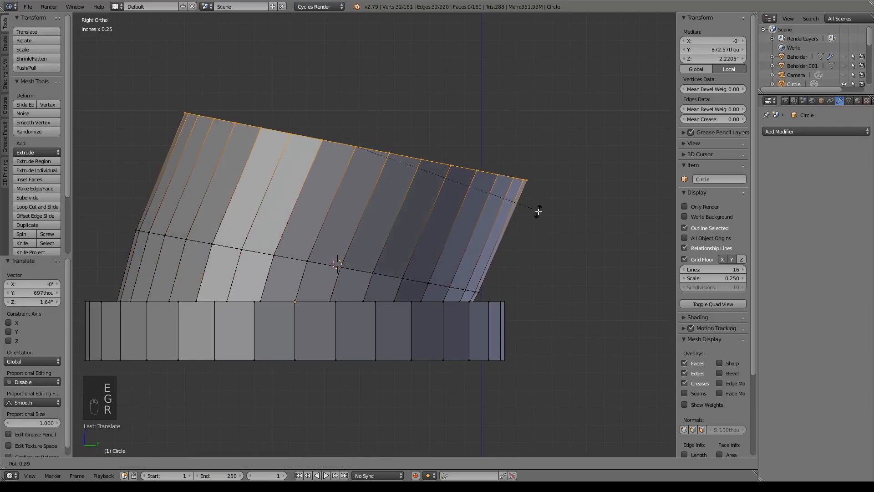
{"action": "left_click", "coordinate": [463, 238]}
{"action": "key", "text": "g"}
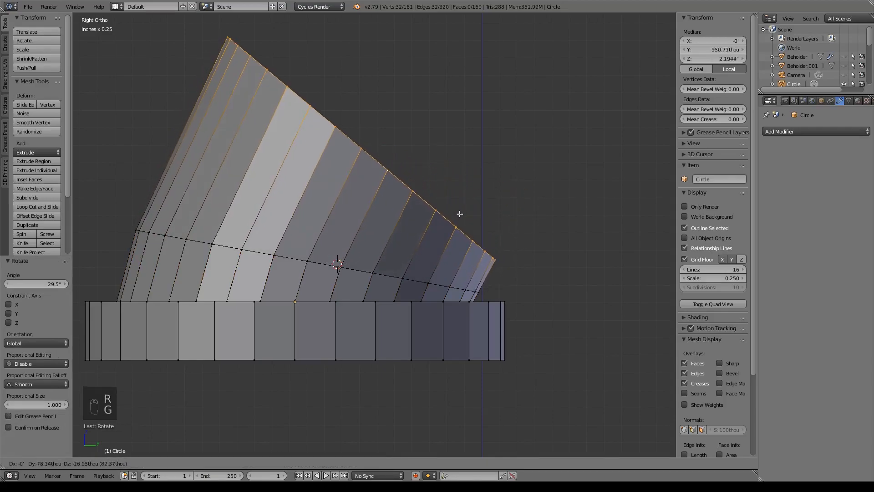
{"action": "left_click", "coordinate": [457, 231]}
{"action": "key", "text": "s"}
{"action": "left_click", "coordinate": [548, 294]}
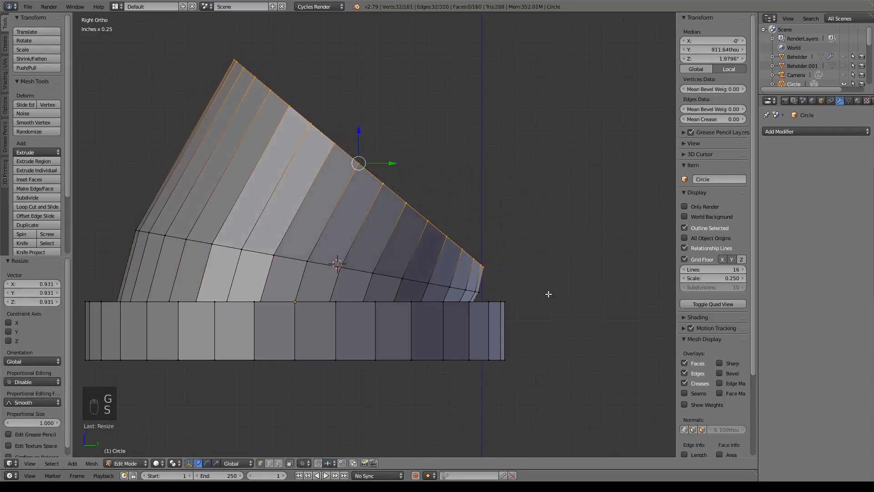
Refine the upper loop by moving it lower and further along Y, rotating it about 1.64° and scaling it to about 0.969
{"action": "key", "text": "g"}
{"action": "left_click", "coordinate": [530, 308]}
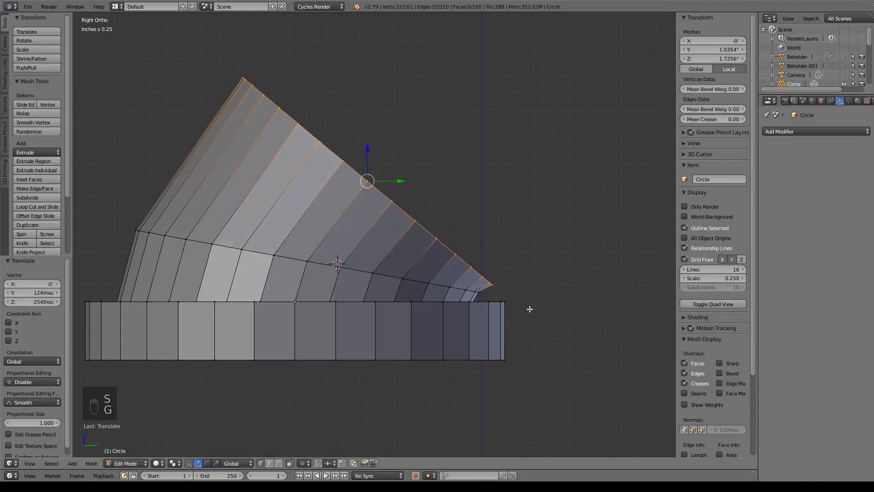
{"action": "key", "text": "r"}
{"action": "left_click", "coordinate": [536, 299]}
{"action": "key", "text": "s"}
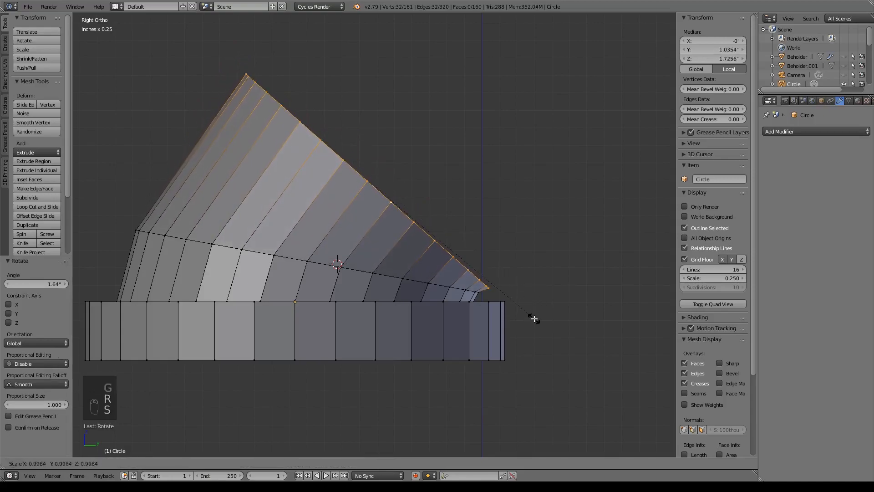
{"action": "left_click", "coordinate": [528, 313]}
{"action": "key", "text": "g"}
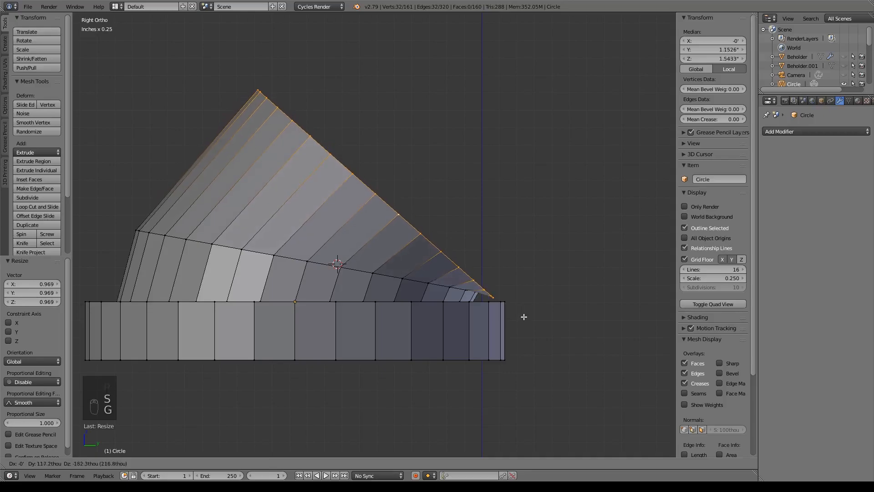
{"action": "left_click", "coordinate": [522, 311]}
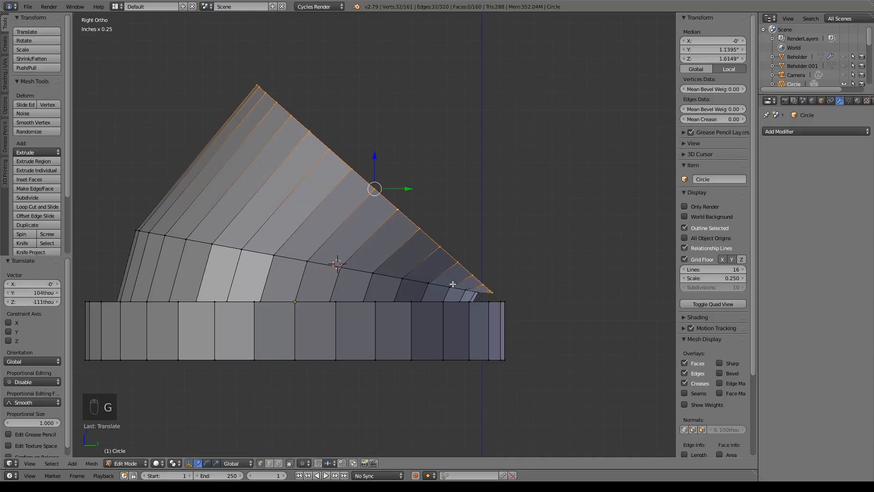
Extrude the upper loop forward along Y, scale it to about 0.534, rotate it about 53.5°, and move it 736 thou forward and 612 thou down
{"action": "key", "text": "e"}
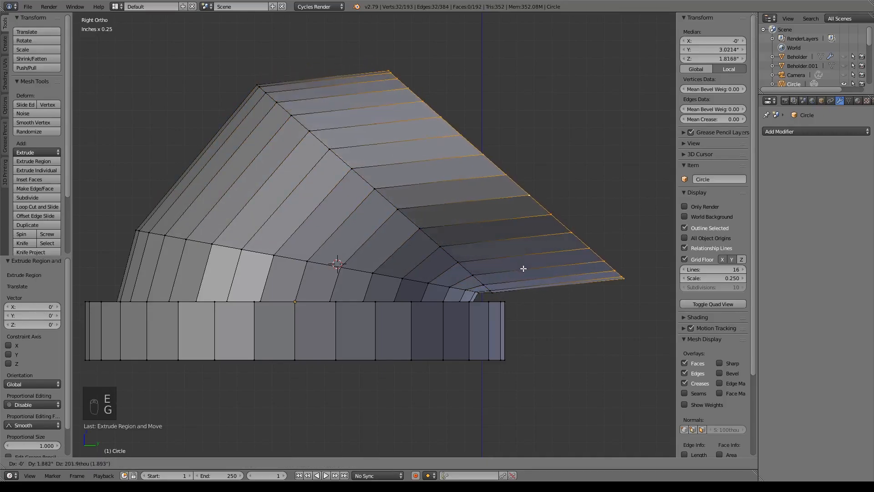
{"action": "left_click", "coordinate": [592, 277]}
{"action": "key", "text": "s"}
{"action": "left_click", "coordinate": [567, 304]}
{"action": "key", "text": "r"}
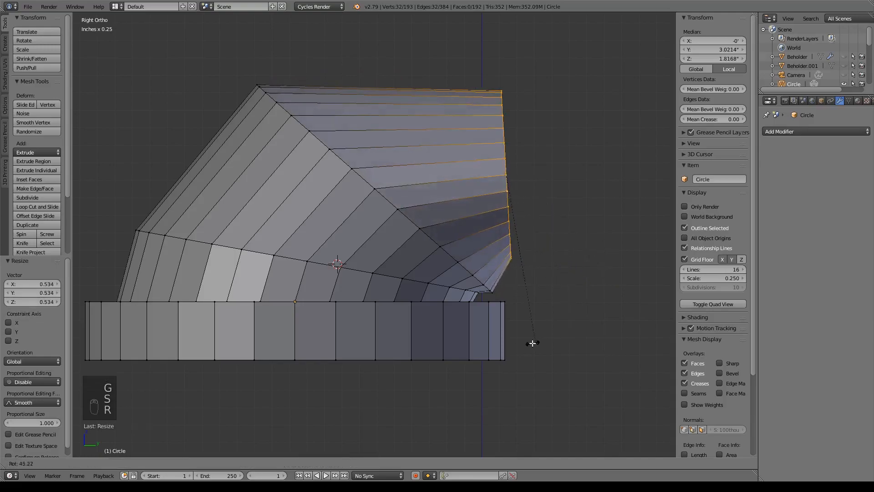
{"action": "left_click", "coordinate": [522, 332]}
{"action": "key", "text": "r"}
{"action": "key", "text": "g"}
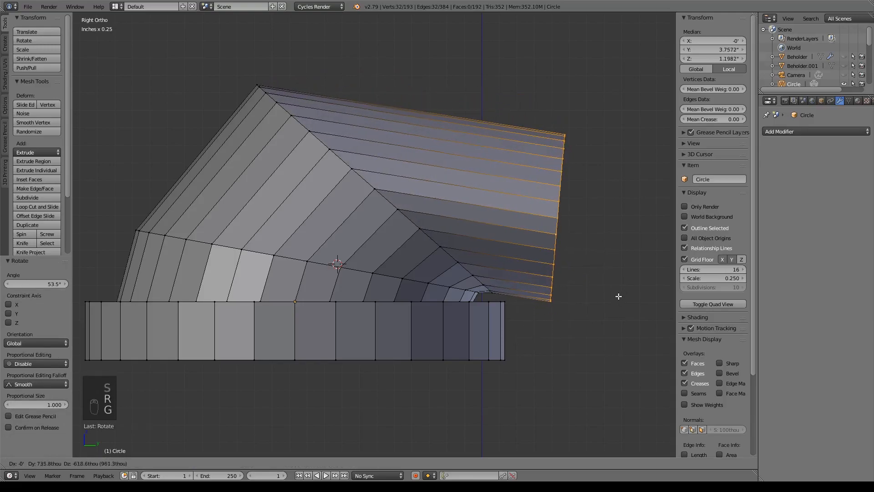
{"action": "left_click", "coordinate": [617, 294]}
Pull the front loop back about 300 thou, rotate it about 10.2°, scale it to about 0.8 and lower it about 234 thou
{"action": "key", "text": "g"}
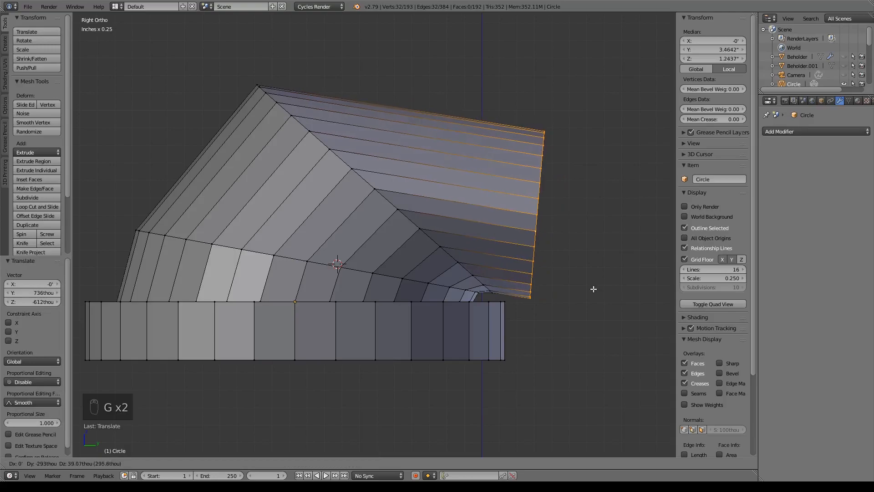
{"action": "left_click", "coordinate": [592, 290]}
{"action": "key", "text": "r"}
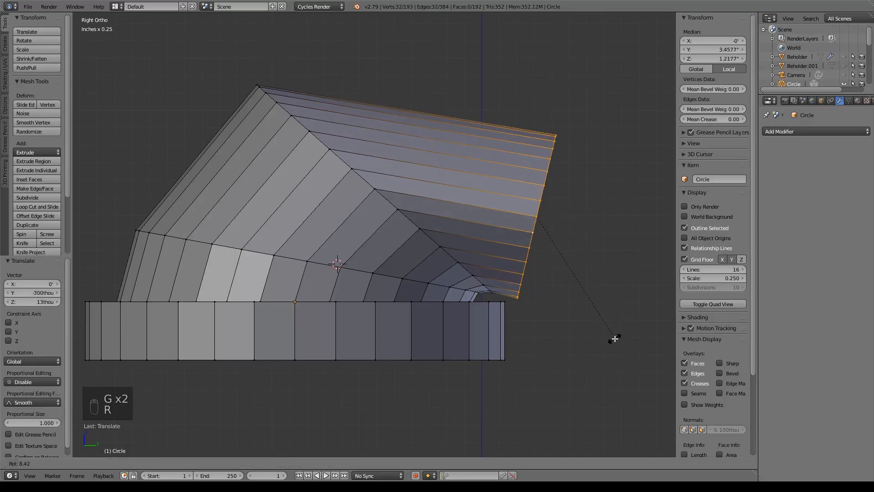
{"action": "left_click", "coordinate": [617, 355]}
{"action": "key", "text": "s"}
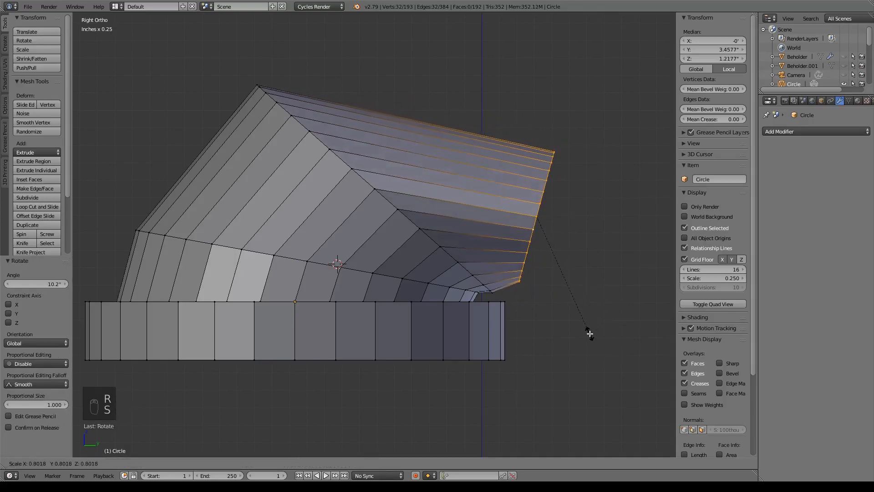
{"action": "left_click", "coordinate": [582, 333]}
{"action": "left_click_drag", "start_coordinate": [536, 186], "coordinate": [536, 203]}
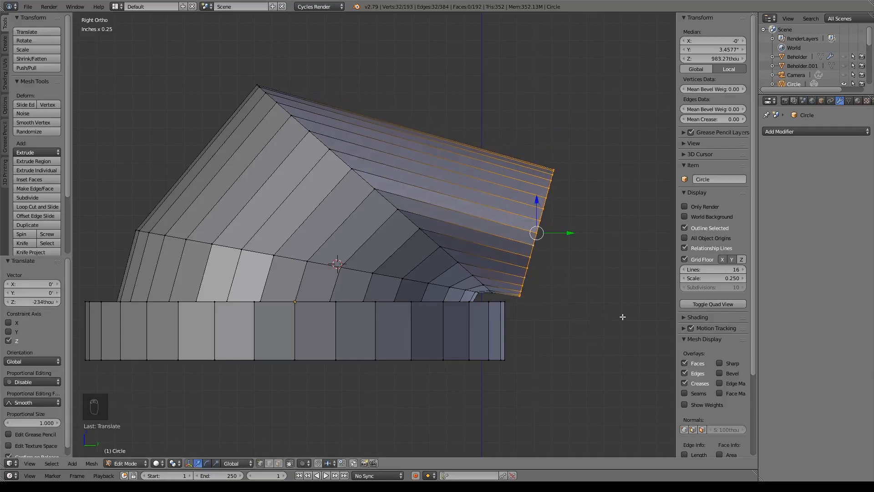
Add a Subdivision Surface modifier with view level 3 and fully crease the edge loop where the form meets the base rim
{"action": "left_click", "coordinate": [811, 131]}
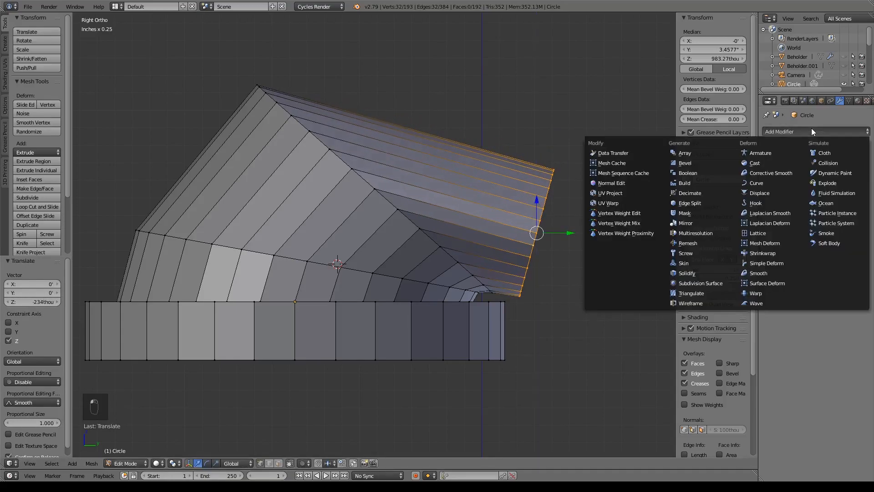
{"action": "left_click", "coordinate": [696, 279]}
{"action": "key", "text": "ctrl+3"}
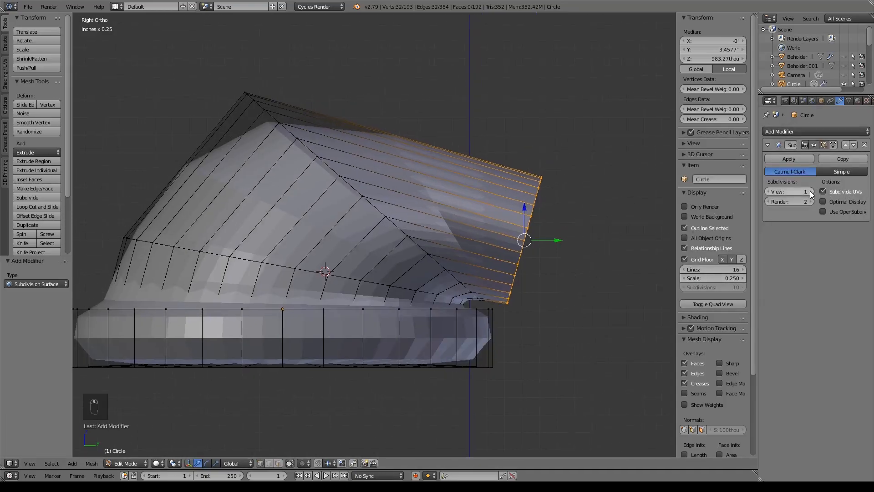
{"action": "middle_click_drag", "start_coordinate": [349, 296], "coordinate": [338, 270]}
{"action": "right_click", "coordinate": [345, 277], "text": "alt"}
{"action": "key", "text": "shift+e"}
{"action": "left_click", "coordinate": [254, 258]}
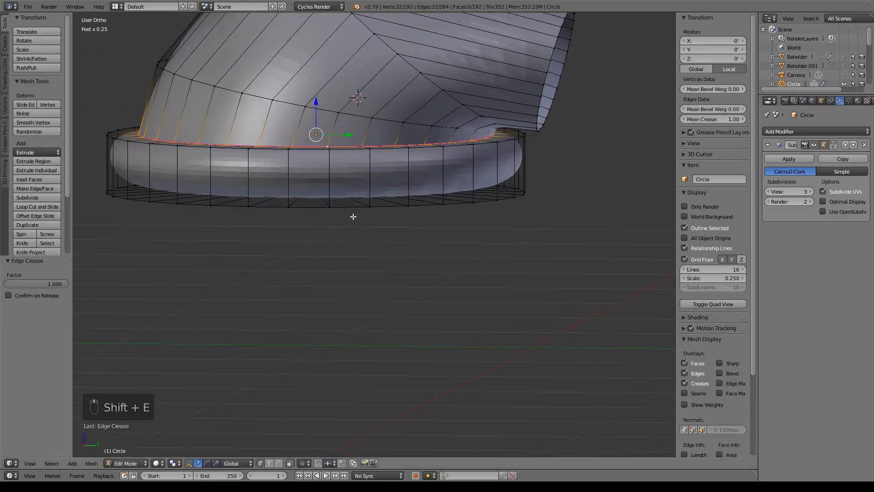
Add two evenly spaced loop cuts around the base's side wall
{"action": "key", "text": "ctrl+r"}
{"action": "scroll", "coordinate": [327, 185], "scroll_direction": "up", "scroll_amount": 1}
{"action": "left_click", "coordinate": [328, 185]}
{"action": "right_click", "coordinate": [331, 206]}
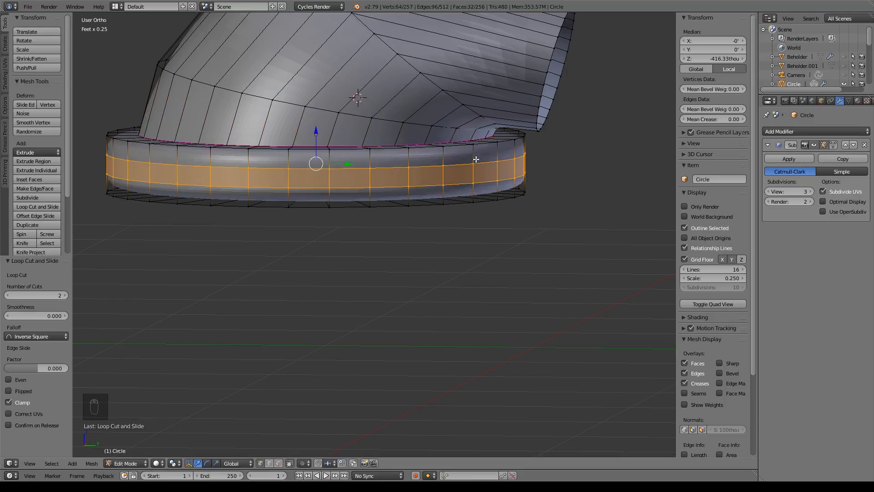
In the right view, lower the open front loop about 117 thou, shrink it slightly and pull it back about 104 thou along Y
{"action": "middle_click_drag", "start_coordinate": [562, 98], "coordinate": [477, 212], "text": "shift"}
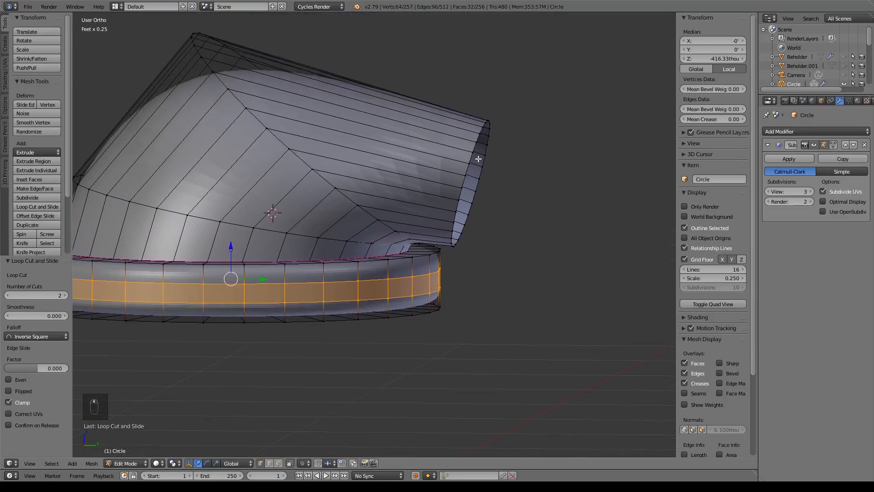
{"action": "key", "text": "KP_3"}
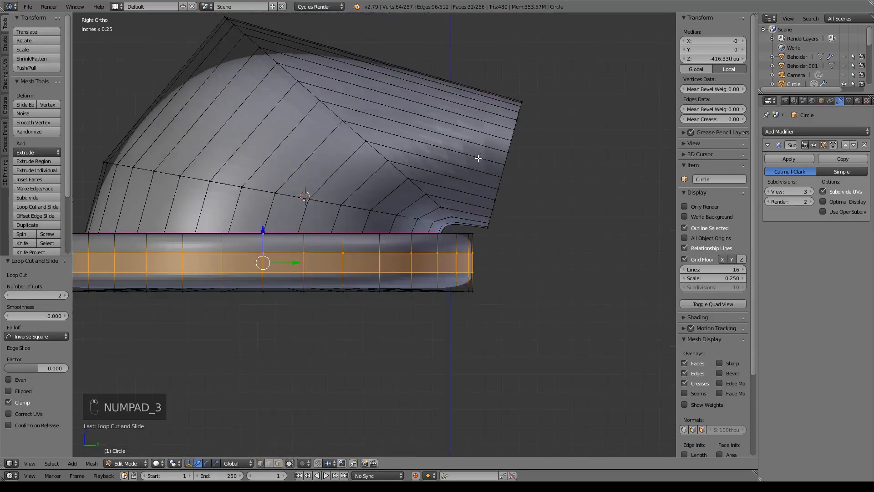
{"action": "right_click", "coordinate": [513, 131], "text": "alt"}
{"action": "left_click_drag", "start_coordinate": [505, 133], "coordinate": [503, 142]}
{"action": "key", "text": "s"}
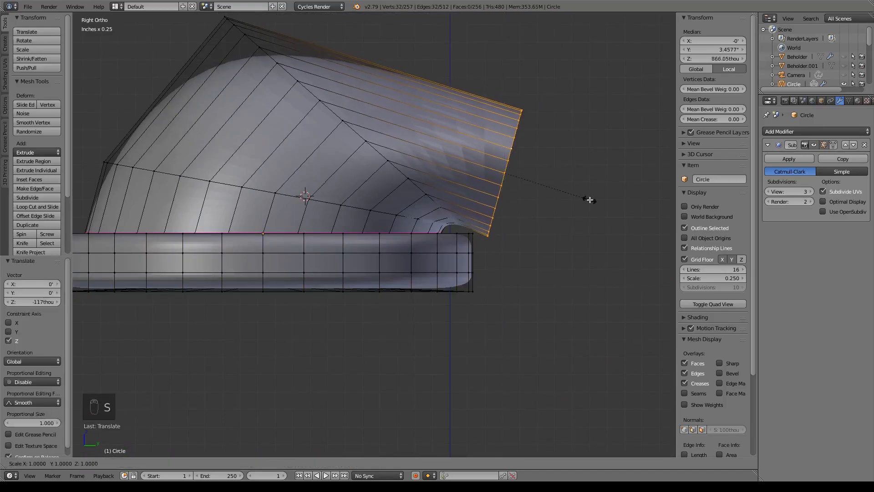
{"action": "left_click", "coordinate": [580, 195]}
{"action": "left_click_drag", "start_coordinate": [537, 172], "coordinate": [532, 175]}
Extrude the front loop, scale it to about 0.49, move it forward and down, rotate it, and scale it again to about 0.705
{"action": "key", "text": "e"}
{"action": "right_click", "coordinate": [552, 187]}
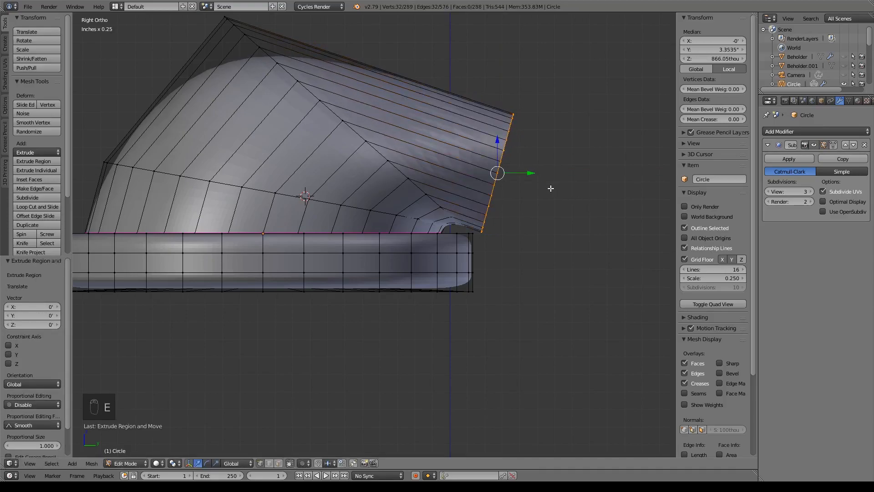
{"action": "key", "text": "s"}
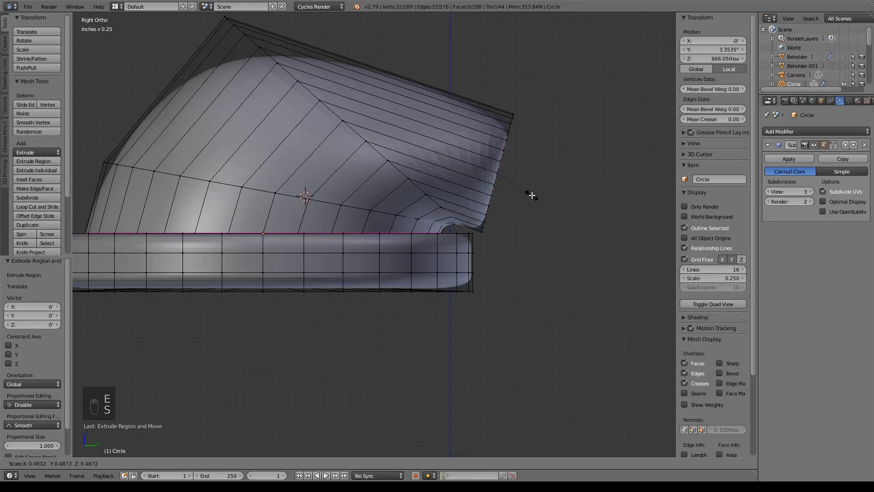
{"action": "left_click", "coordinate": [532, 197]}
{"action": "key", "text": "g"}
{"action": "left_click", "coordinate": [555, 251]}
{"action": "key", "text": "r"}
{"action": "left_click", "coordinate": [603, 256]}
{"action": "key", "text": "s"}
{"action": "left_click", "coordinate": [592, 242]}
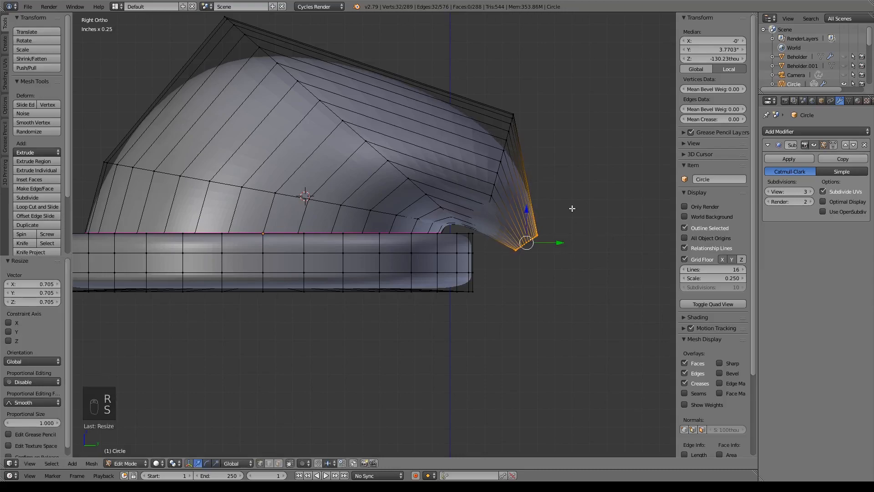
Move the loop behind the tip back about 195 thou and up about 98 thou, and scale it to about 0.85
{"action": "right_click", "coordinate": [500, 155], "text": "alt"}
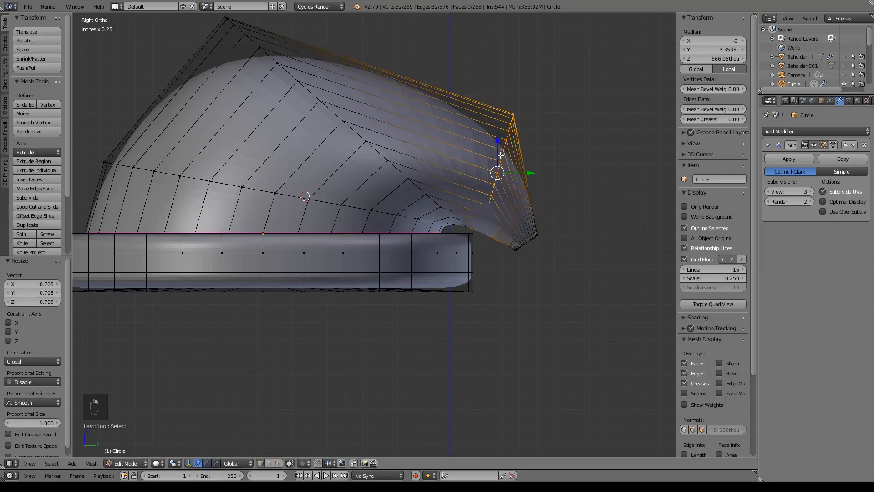
{"action": "key", "text": "g"}
{"action": "left_click", "coordinate": [515, 193]}
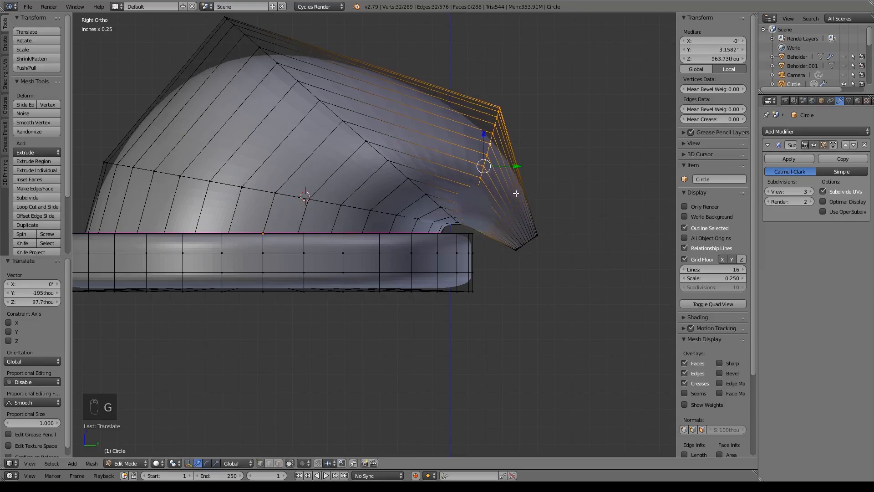
{"action": "key", "text": "s"}
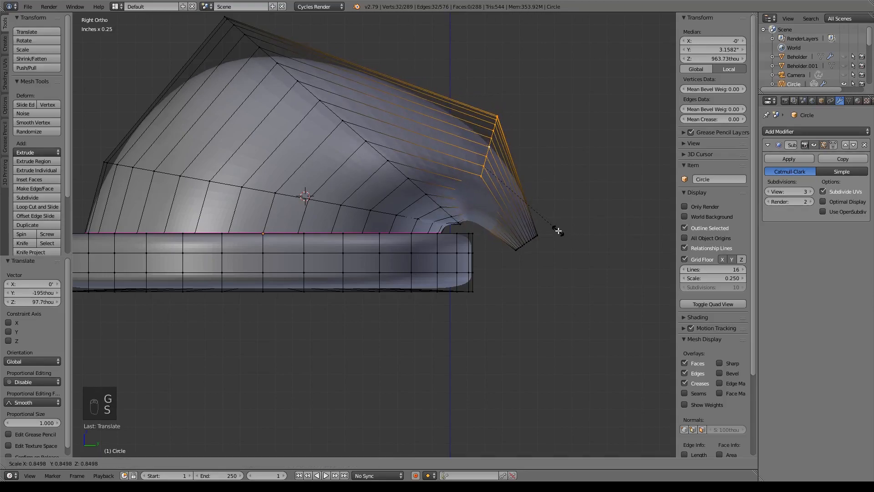
{"action": "left_click", "coordinate": [558, 231]}
Scale the diagonal edge loop at the form's main bend to about 0.988
{"action": "right_click", "coordinate": [290, 71], "text": "alt"}
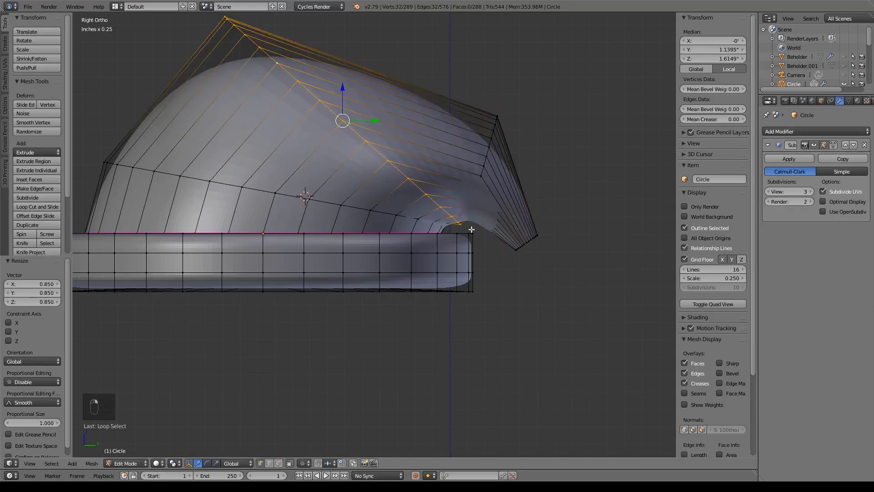
{"action": "key", "text": "s"}
{"action": "right_click", "coordinate": [471, 229]}
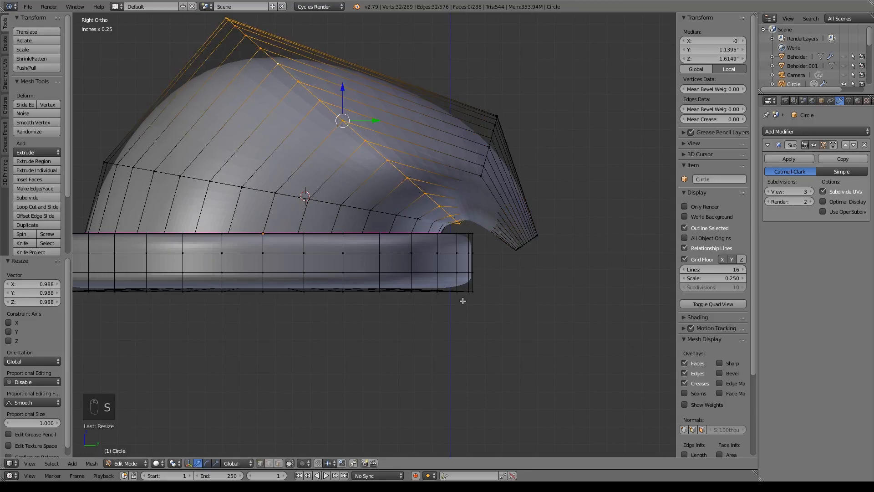
Leave mesh editing, add a UV sphere in the right view, scale it to 0.320 and move it to the hat's curled tip
{"action": "key", "text": "Tab"}
{"action": "scroll", "coordinate": [462, 301], "scroll_direction": "down", "scroll_amount": 3}
{"action": "mouse_move", "coordinate": [457, 302]}
{"action": "middle_mouse_down"}
{"action": "mouse_move", "coordinate": [562, 316]}
{"action": "mouse_move", "coordinate": [461, 311]}
{"action": "middle_mouse_up"}
{"action": "key", "text": "KP_3"}
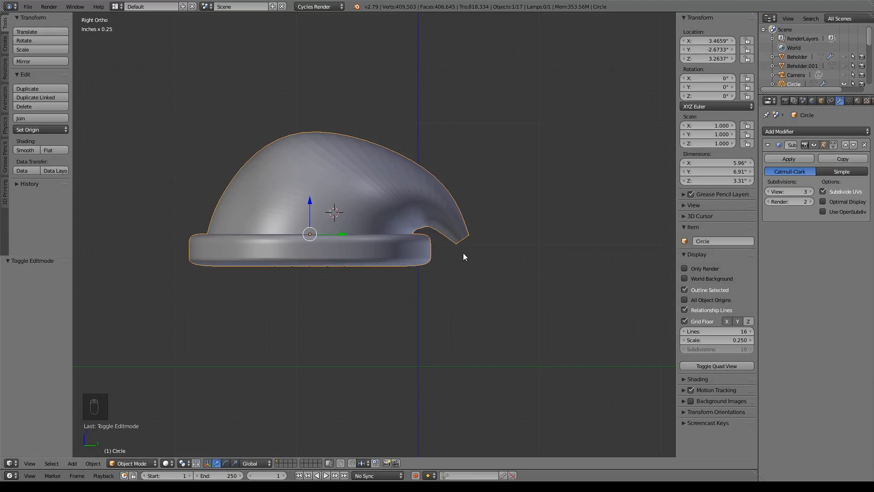
{"action": "key", "text": "shift+a"}
{"action": "mouse_move", "coordinate": [463, 253]}
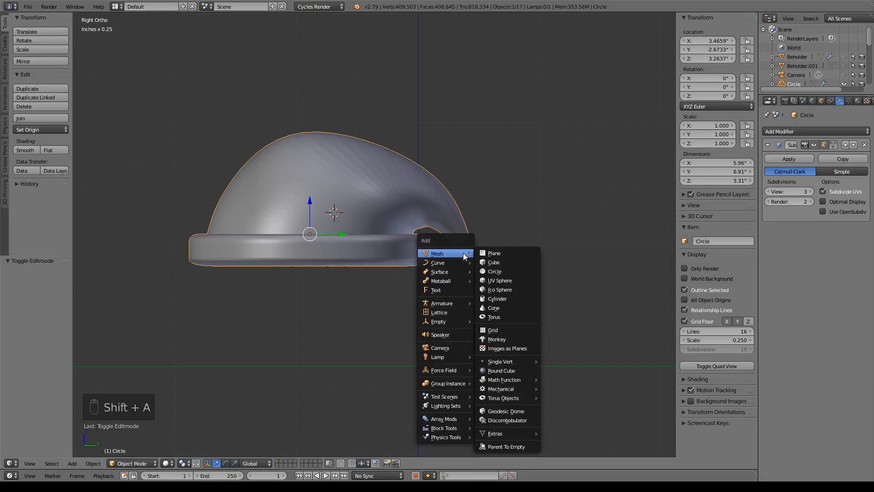
{"action": "left_click", "coordinate": [503, 280]}
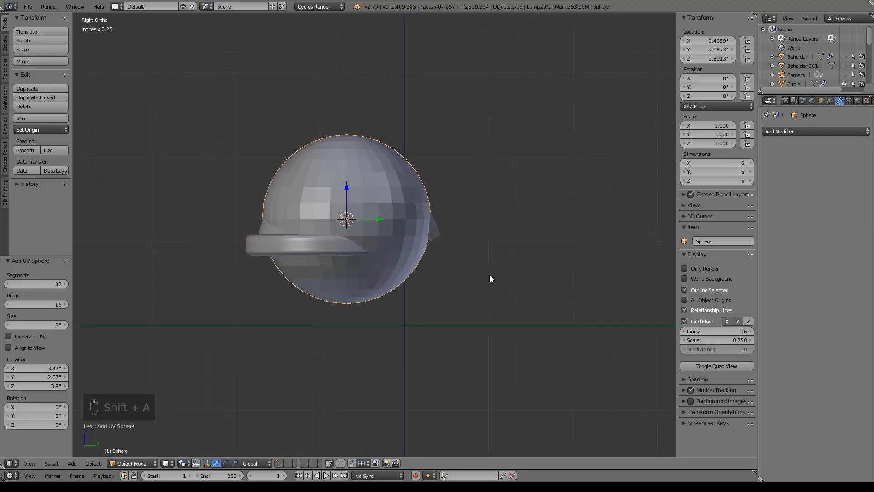
{"action": "key", "text": "s"}
{"action": "left_click", "coordinate": [425, 257]}
{"action": "key", "text": "g"}
{"action": "left_click", "coordinate": [503, 286]}
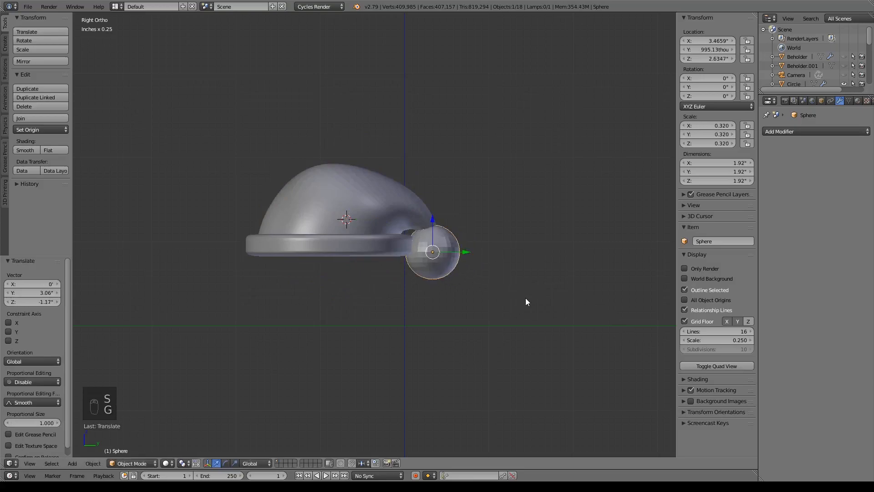
Scale the sphere to about 0.906 and move it back about 39 thou along Y and up about 55 thou
{"action": "key", "text": "s"}
{"action": "left_click", "coordinate": [521, 298]}
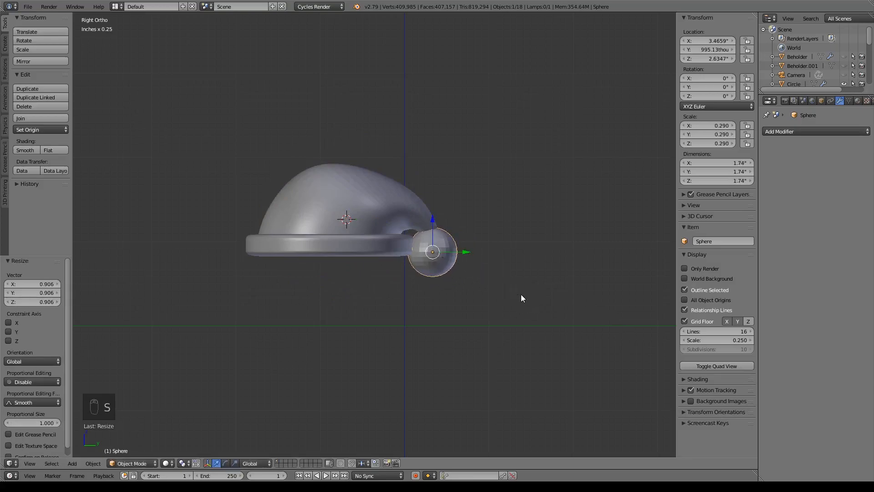
{"action": "scroll", "coordinate": [542, 284], "scroll_direction": "up", "scroll_amount": 4}
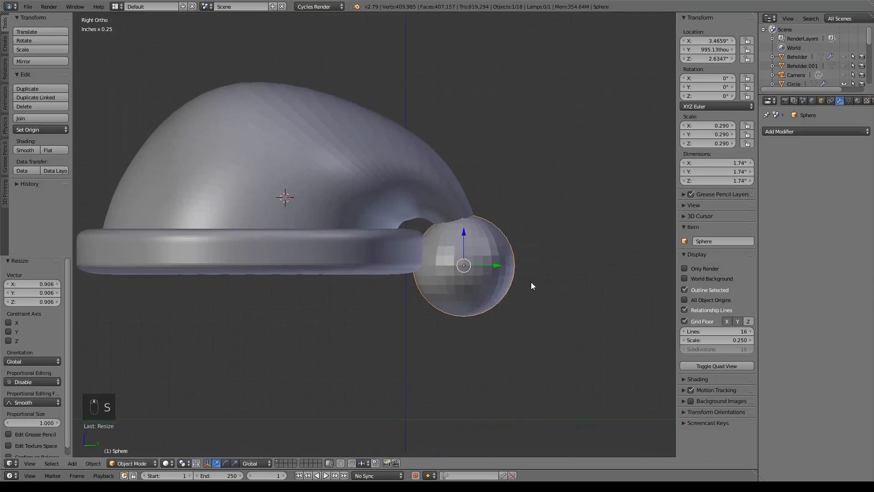
{"action": "key", "text": "g"}
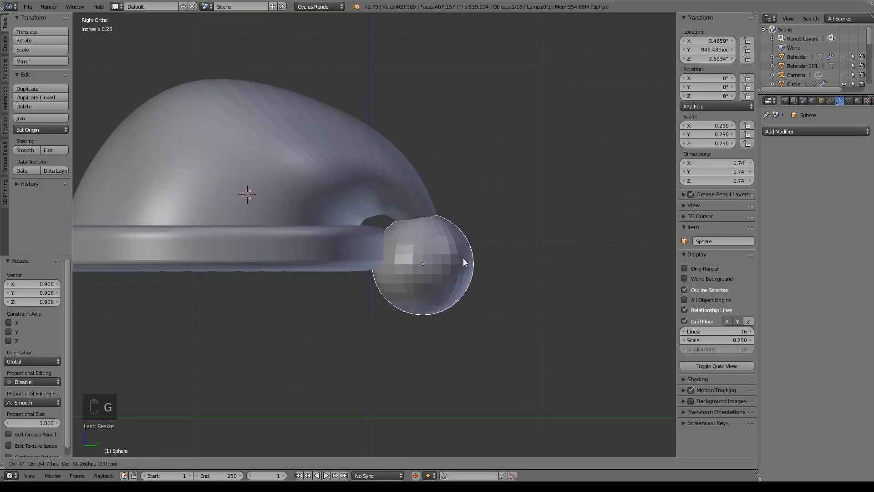
{"action": "left_click", "coordinate": [459, 256]}
Apply the Subdivision Surface modifier on the hat
{"action": "middle_click_drag", "start_coordinate": [493, 284], "coordinate": [461, 281]}
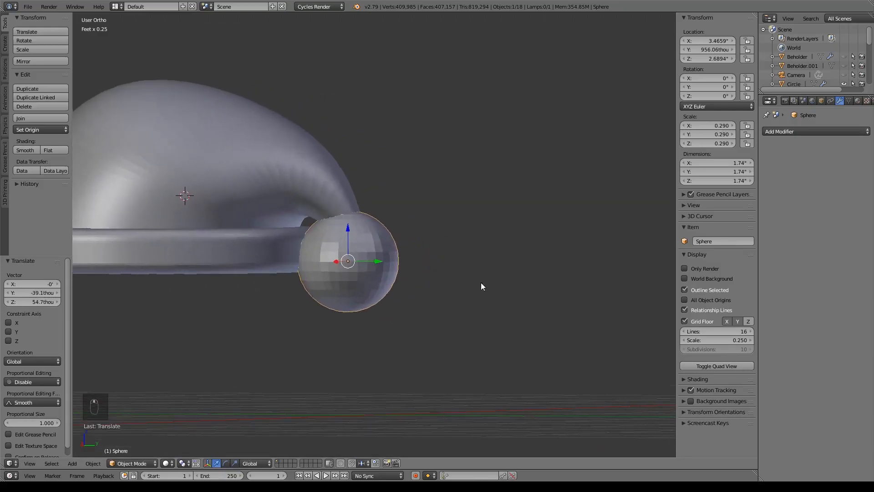
{"action": "scroll", "coordinate": [476, 284], "scroll_direction": "down", "scroll_amount": 5, "text": "ctrl"}
{"action": "left_click", "coordinate": [355, 252]}
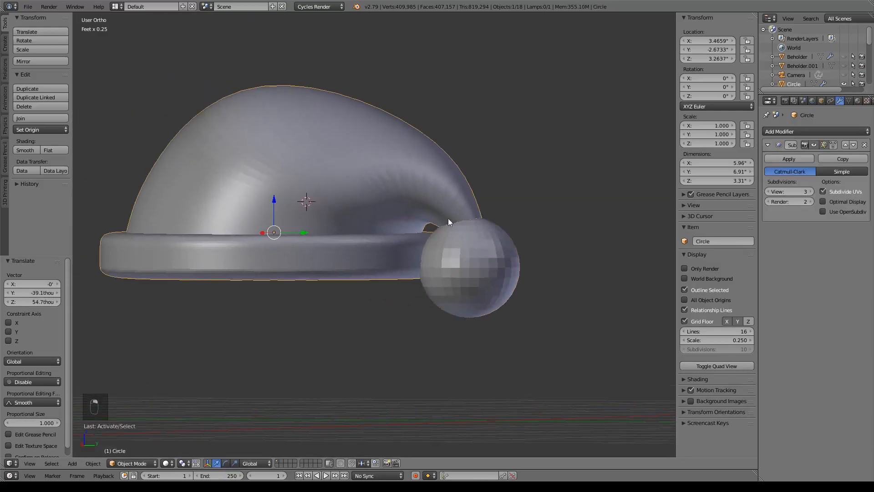
{"action": "left_click", "coordinate": [788, 158]}
Add a Boolean modifier to the hat, set to Union with the sphere as its object
{"action": "left_click", "coordinate": [793, 131]}
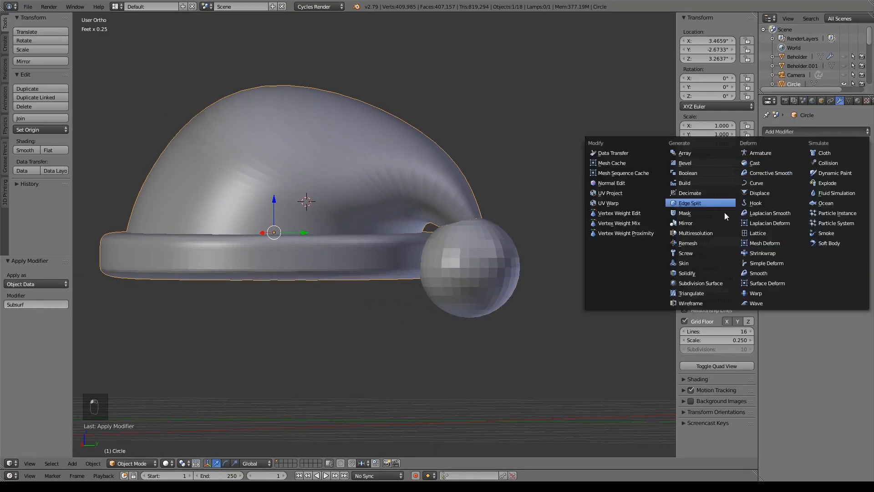
{"action": "left_click", "coordinate": [695, 174]}
{"action": "left_click", "coordinate": [802, 181]}
{"action": "left_click", "coordinate": [788, 162]}
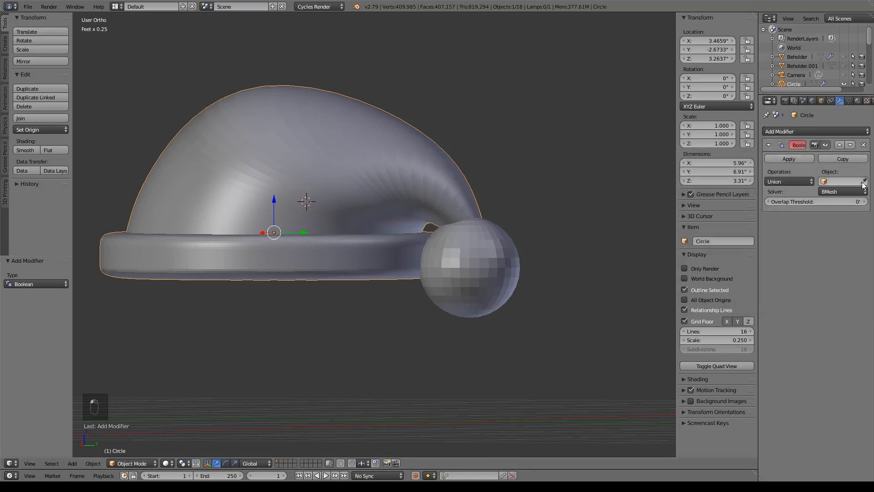
{"action": "left_click", "coordinate": [863, 181]}
{"action": "left_click", "coordinate": [469, 248]}
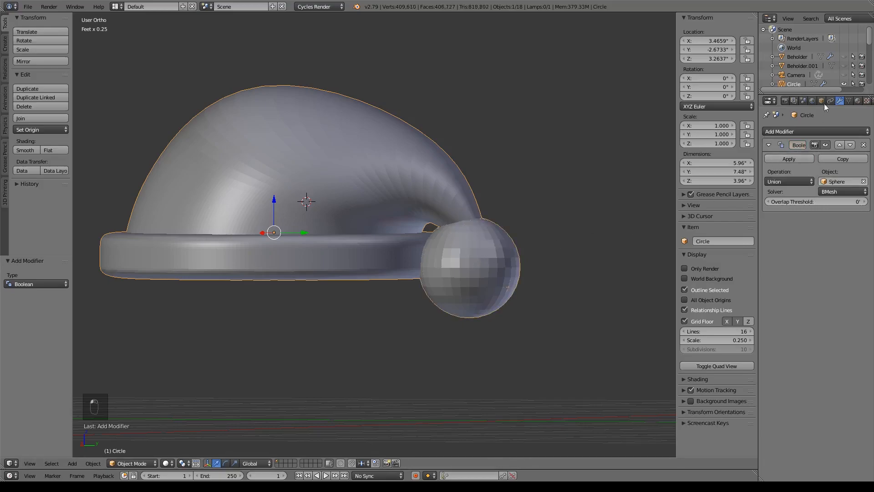
Hide the original sphere and apply the hat's Boolean modifier
{"action": "scroll", "coordinate": [821, 68], "scroll_direction": "down", "scroll_amount": 3}
{"action": "left_click", "coordinate": [844, 71]}
{"action": "left_click", "coordinate": [788, 158]}
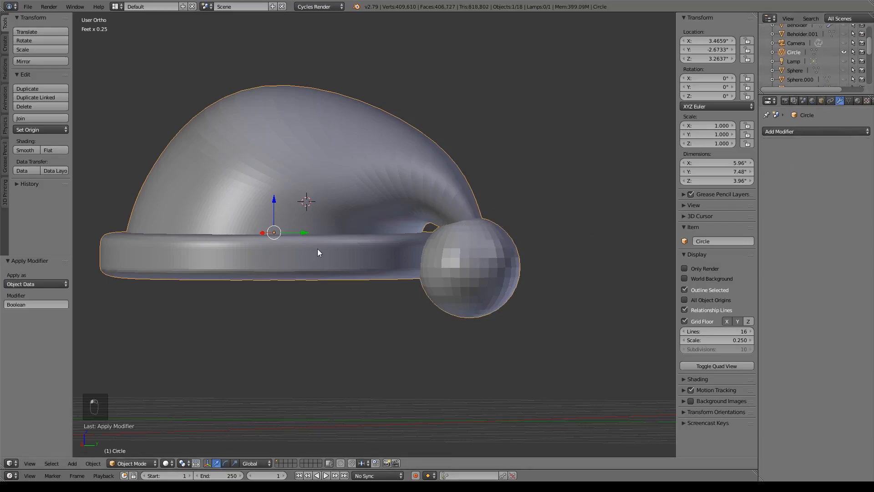
Examine the merged hat mesh in edit mode and wireframe, checking the junction with the ball
{"action": "key", "text": "Tab"}
{"action": "mouse_move", "coordinate": [384, 250]}
{"action": "middle_mouse_down"}
{"action": "mouse_move", "coordinate": [455, 258]}
{"action": "mouse_move", "coordinate": [474, 273]}
{"action": "mouse_move", "coordinate": [444, 287]}
{"action": "mouse_move", "coordinate": [668, 235]}
{"action": "middle_mouse_up"}
{"action": "key", "text": "z"}
{"action": "key", "text": "Tab"}
{"action": "scroll", "coordinate": [443, 288], "scroll_direction": "down", "scroll_amount": 3}
{"action": "key", "text": "z"}
{"action": "scroll", "coordinate": [844, 72], "scroll_direction": "up", "scroll_amount": 3}
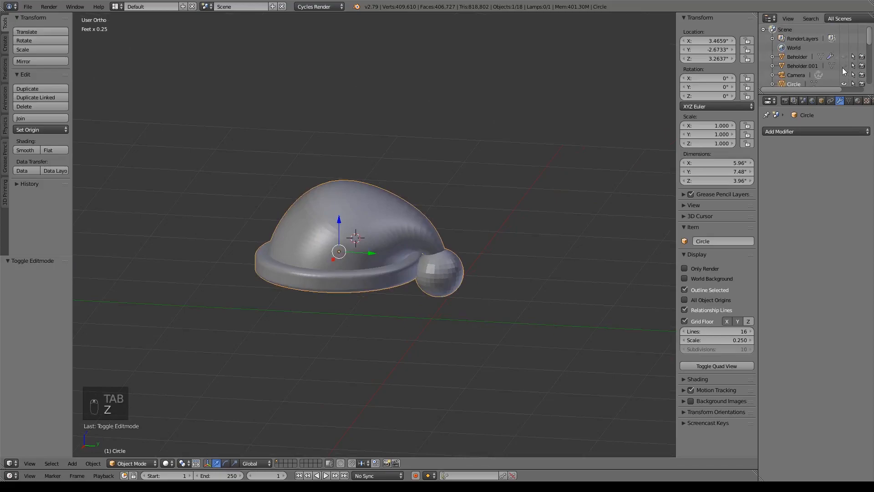
Show Beholder.001, then move the hat over the creature's head, finishing with a shift of about 3.43" along Y
{"action": "left_click", "coordinate": [844, 66]}
{"action": "middle_click_drag", "start_coordinate": [452, 233], "coordinate": [557, 221]}
{"action": "key", "text": "g"}
{"action": "left_click", "coordinate": [463, 233]}
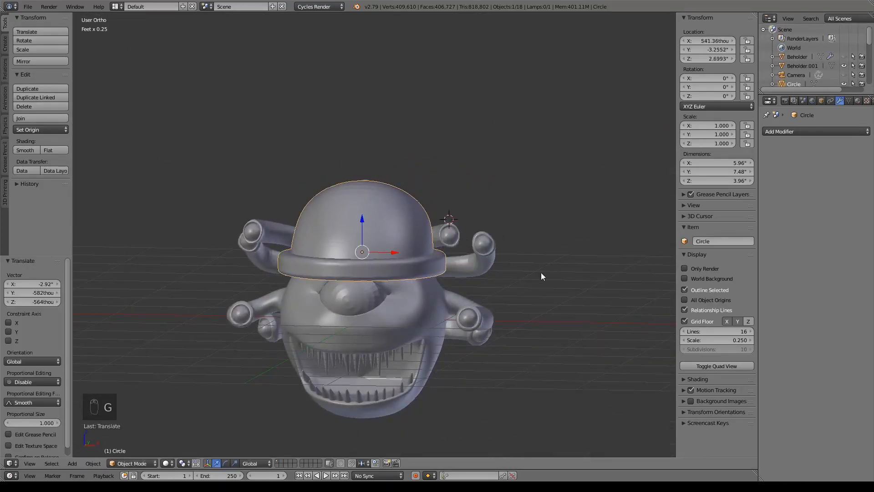
{"action": "middle_click_drag", "start_coordinate": [545, 282], "coordinate": [461, 285]}
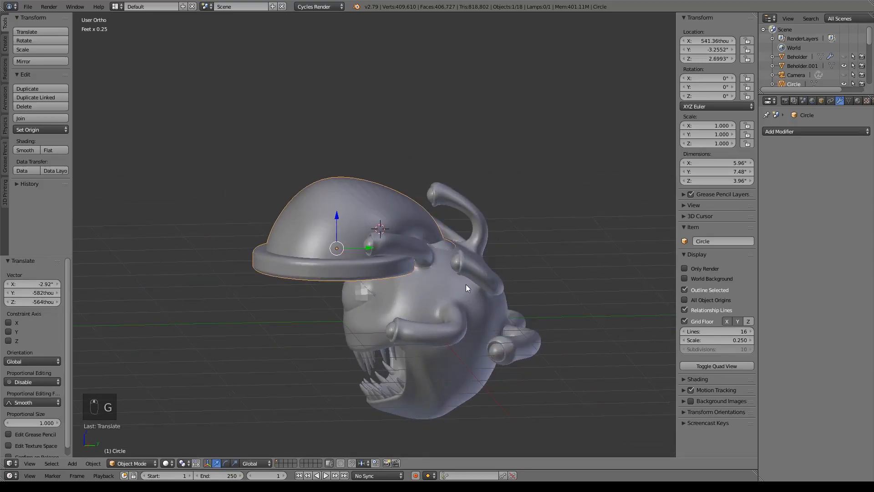
{"action": "left_click_drag", "start_coordinate": [368, 248], "coordinate": [463, 247]}
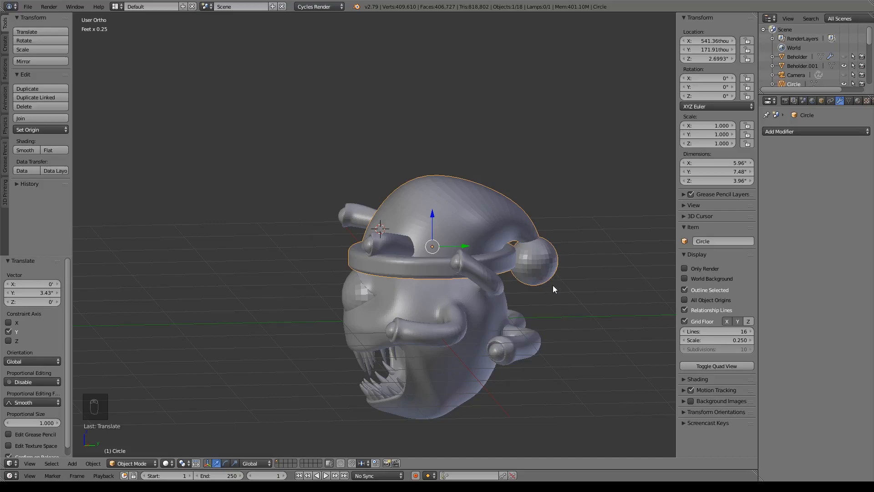
Scale the hat to 0.220 and move it up about 2.28" onto the tip of the topmost eyestalk
{"action": "key", "text": "s"}
{"action": "left_click", "coordinate": [465, 263]}
{"action": "key", "text": "g"}
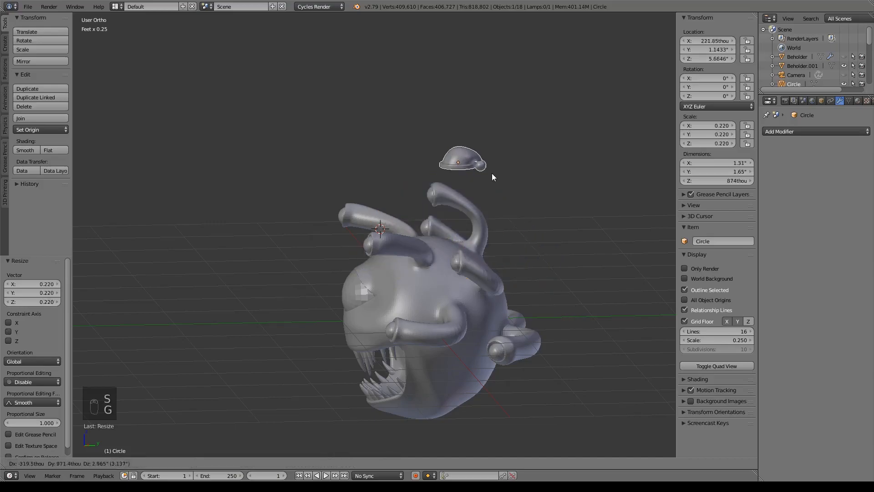
{"action": "left_click", "coordinate": [479, 194]}
{"action": "scroll", "coordinate": [565, 273], "scroll_direction": "up", "scroll_amount": 4}
In the right view, shrink the hat, narrow it along Y, seat it on the top eyestalk and tilt it about -11.5° around X
{"action": "key", "text": "KP_3"}
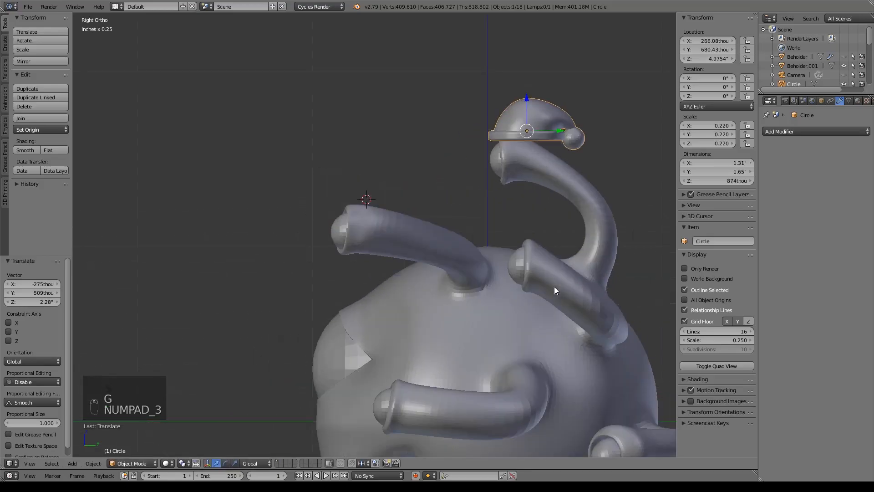
{"action": "key", "text": "s"}
{"action": "left_click", "coordinate": [515, 277]}
{"action": "key", "text": "s"}
{"action": "key", "text": "y"}
{"action": "key", "text": "g"}
{"action": "left_click", "coordinate": [560, 294]}
{"action": "key", "text": "r"}
{"action": "left_click", "coordinate": [593, 353]}
In the front view, scale the hat to about 0.763 and centre it on the top eyestalk
{"action": "key", "text": "KP_1"}
{"action": "left_click_drag", "start_coordinate": [381, 188], "coordinate": [367, 188]}
{"action": "key", "text": "s"}
{"action": "key", "text": "g"}
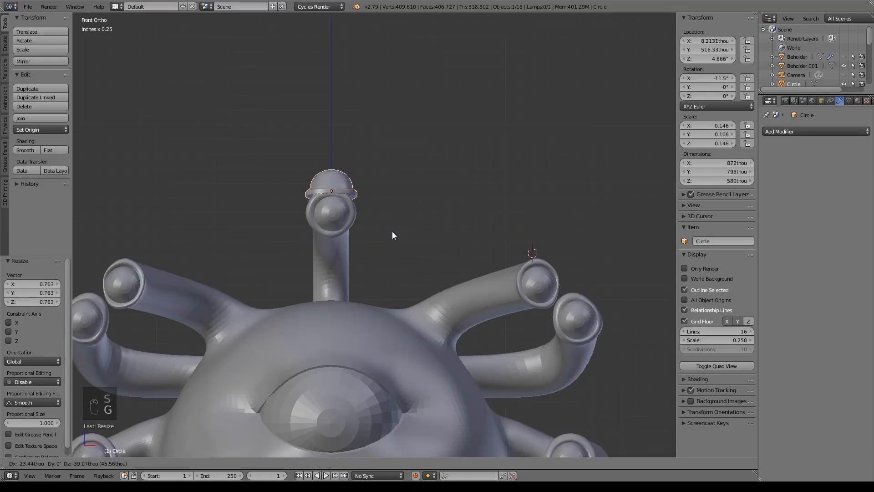
{"action": "left_click", "coordinate": [392, 231]}
Refine the hat's size and reduce its tilt to about -5.5° around X in the right view
{"action": "middle_click_drag", "start_coordinate": [410, 228], "coordinate": [360, 216]}
{"action": "key", "text": "s"}
{"action": "middle_click_drag", "start_coordinate": [493, 211], "coordinate": [451, 228]}
{"action": "key", "text": "KP_3"}
{"action": "key", "text": "r"}
{"action": "left_click", "coordinate": [487, 205]}
In the top view, rotate the hat 90°, adjust its position and scale it to about 1.114
{"action": "key", "text": "KP_7"}
{"action": "type", "text": "r90"}
{"action": "key", "text": "Return"}
{"action": "left_click_drag", "start_coordinate": [395, 237], "coordinate": [395, 237]}
{"action": "key", "text": "s"}
{"action": "left_click", "coordinate": [397, 230]}
{"action": "key", "text": "KP_1"}
{"action": "scroll", "coordinate": [476, 284], "scroll_direction": "down", "scroll_amount": 2}
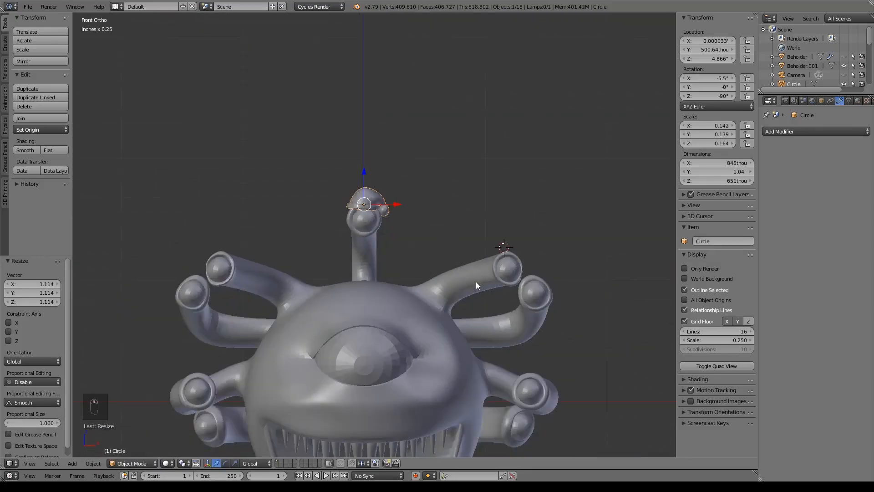
Duplicate the hat and move the copy to the upper rear eyestalk on the +X side, using the front and top views
{"action": "key", "text": "shift+d"}
{"action": "key", "text": "g"}
{"action": "left_click", "coordinate": [605, 348]}
{"action": "key", "text": "KP_7"}
{"action": "key", "text": "g"}
{"action": "left_click", "coordinate": [532, 319]}
Turn the copied hat to follow the upper rear eyestalk and reposition it over the tip in the right view
{"action": "key", "text": "r"}
{"action": "key", "text": "KP_3"}
{"action": "key", "text": "g"}
{"action": "key", "text": "r"}
{"action": "key", "text": "g"}
{"action": "left_click", "coordinate": [447, 361]}
{"action": "key", "text": "g"}
Shift the upper rear hat slightly along X, rotate it about 10° in the front view, and adjust its tilt and height from the right
{"action": "key", "text": "KP_1"}
{"action": "left_click_drag", "start_coordinate": [469, 281], "coordinate": [464, 281]}
{"action": "key", "text": "r"}
{"action": "left_click", "coordinate": [493, 294]}
{"action": "key", "text": "KP_3"}
{"action": "key", "text": "r"}
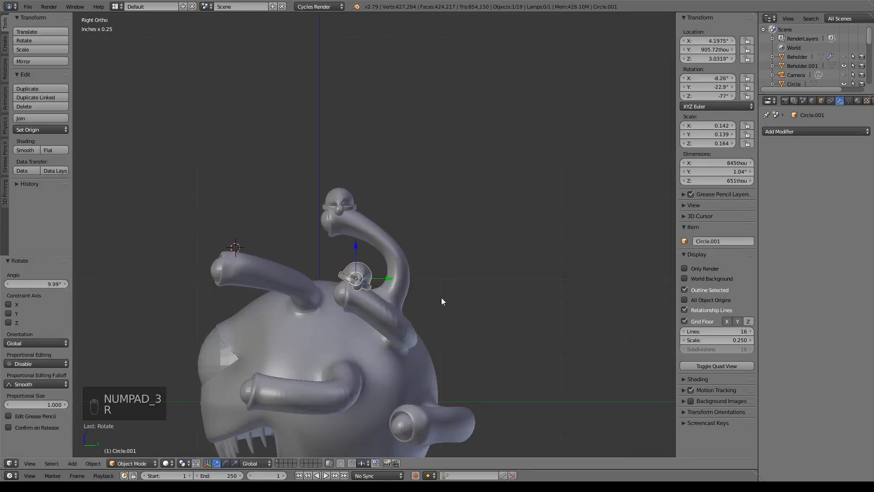
{"action": "left_click_drag", "start_coordinate": [357, 246], "coordinate": [357, 248]}
Duplicate the hat and move the new copy forward to the lower front eyestalk on the +X side
{"action": "middle_click_drag", "start_coordinate": [393, 292], "coordinate": [466, 296]}
{"action": "key", "text": "shift+d"}
{"action": "left_click", "coordinate": [388, 268]}
{"action": "key", "text": "KP_7"}
{"action": "key", "text": "g"}
{"action": "left_click", "coordinate": [433, 383]}
Move and rotate the lower front hat in the right view, then adjust its seating on the eyestalk in the front view
{"action": "key", "text": "KP_3"}
{"action": "key", "text": "g"}
{"action": "key", "text": "r"}
{"action": "key", "text": "g"}
{"action": "left_click", "coordinate": [415, 296]}
{"action": "key", "text": "KP_1"}
{"action": "left_click_drag", "start_coordinate": [441, 253], "coordinate": [438, 252]}
Duplicate the lower front hat onto the upper front eyestalk, then position and tilt it in the right view
{"action": "key", "text": "shift+d"}
{"action": "left_click", "coordinate": [498, 19]}
{"action": "key", "text": "KP_3"}
{"action": "key", "text": "g"}
{"action": "left_click", "coordinate": [370, 293]}
{"action": "key", "text": "r"}
{"action": "left_click", "coordinate": [382, 279]}
Duplicate the hat in the top view and place the copy on the lower rear eyestalk of the +X side
{"action": "key", "text": "KP_1"}
{"action": "key", "text": "KP_7"}
{"action": "key", "text": "shift+d"}
{"action": "left_click", "coordinate": [465, 182]}
{"action": "middle_click_drag", "start_coordinate": [465, 182], "coordinate": [499, 303]}
{"action": "key", "text": "KP_1"}
{"action": "middle_click_drag", "start_coordinate": [456, 282], "coordinate": [422, 241]}
{"action": "key", "text": "shift+d"}
{"action": "left_click", "coordinate": [189, 132]}
{"action": "key", "text": "KP_7"}
{"action": "key", "text": "ctrl+z"}
{"action": "key", "text": "ctrl+z"}
{"action": "key", "text": "shift+d"}
{"action": "key", "text": "ctrl+z"}
{"action": "key", "text": "ctrl+z"}
Duplicate the four side hats together and move the copies along X to the opposite side's eyestalks
{"action": "right_click", "coordinate": [472, 228], "text": "shift"}
{"action": "key", "text": "shift+d"}
{"action": "right_click", "coordinate": [472, 228]}
{"action": "left_click_drag", "start_coordinate": [505, 178], "coordinate": [321, 180]}
Mirror the four copied hats on X, align them along X with the eyestalks in the front view, and deselect everything
{"action": "key", "text": "ctrl+m"}
{"action": "key", "text": "x"}
{"action": "key", "text": "Return"}
{"action": "key", "text": "KP_1"}
{"action": "left_click_drag", "start_coordinate": [326, 237], "coordinate": [328, 236]}
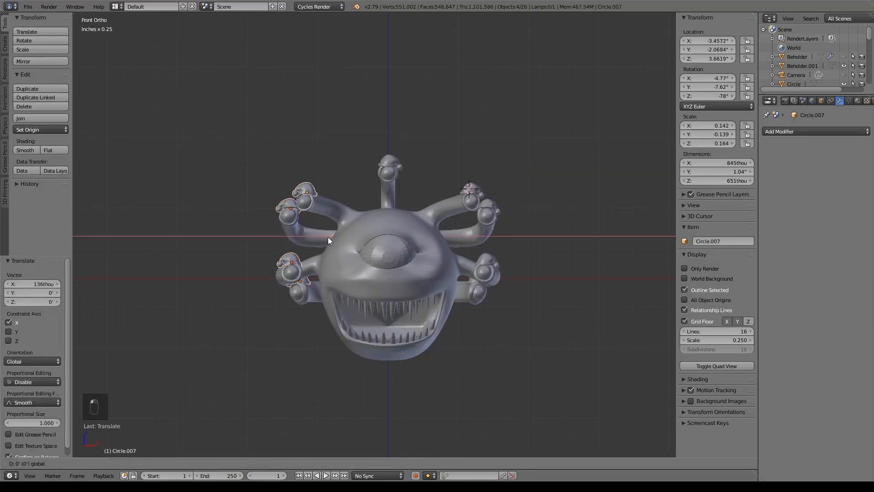
{"action": "key", "text": "a"}
Raise the hat on the lower front eyestalk of the -X side about 27 thou along Z
{"action": "middle_click_drag", "start_coordinate": [509, 263], "coordinate": [501, 268]}
{"action": "scroll", "coordinate": [563, 274], "scroll_direction": "up", "scroll_amount": 2}
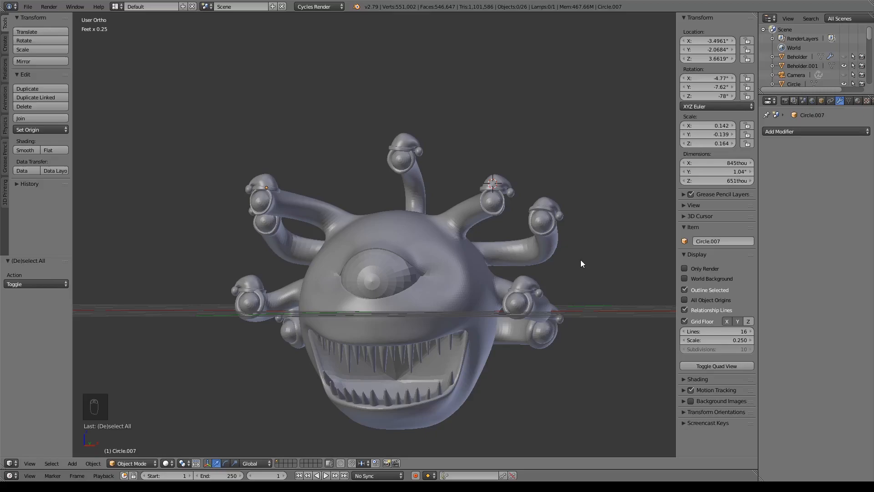
{"action": "middle_click_drag", "start_coordinate": [581, 260], "coordinate": [578, 266]}
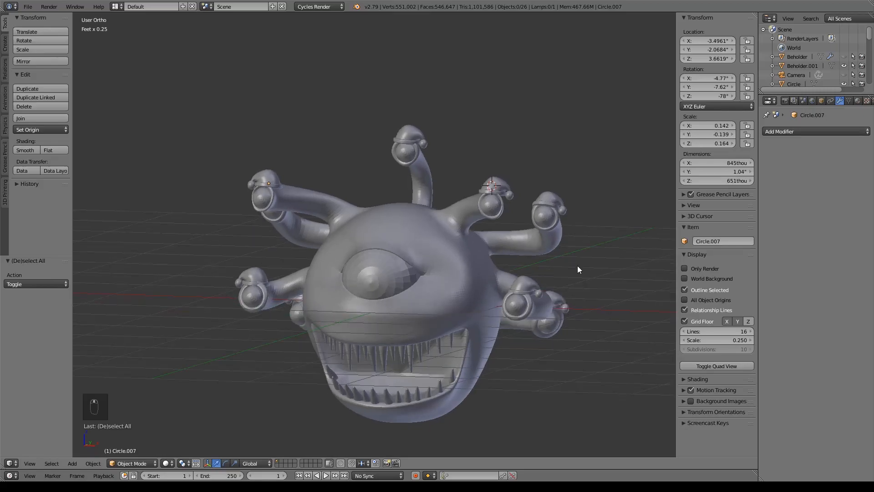
{"action": "right_click", "coordinate": [253, 271]}
{"action": "key", "text": "g"}
{"action": "key", "text": "z"}
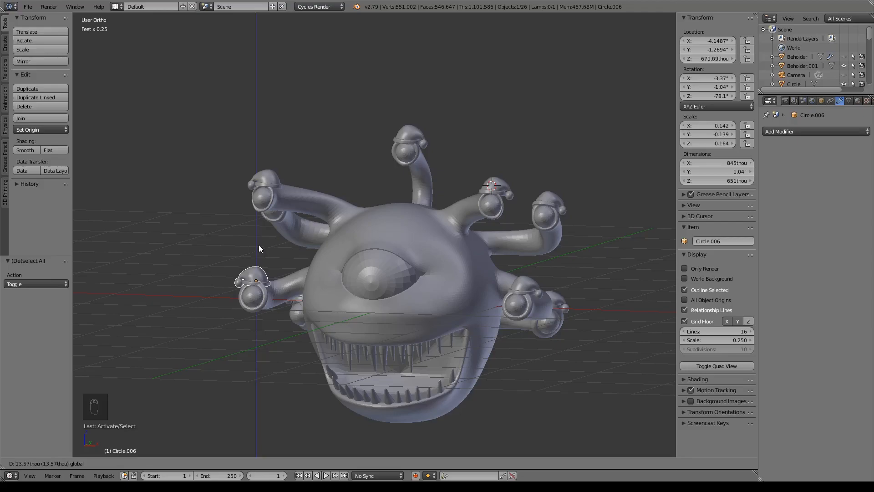
{"action": "left_click", "coordinate": [260, 244]}
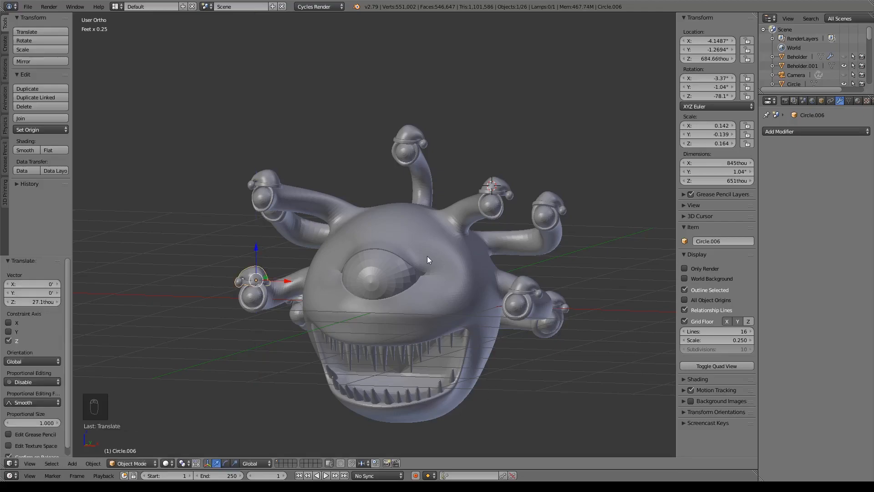